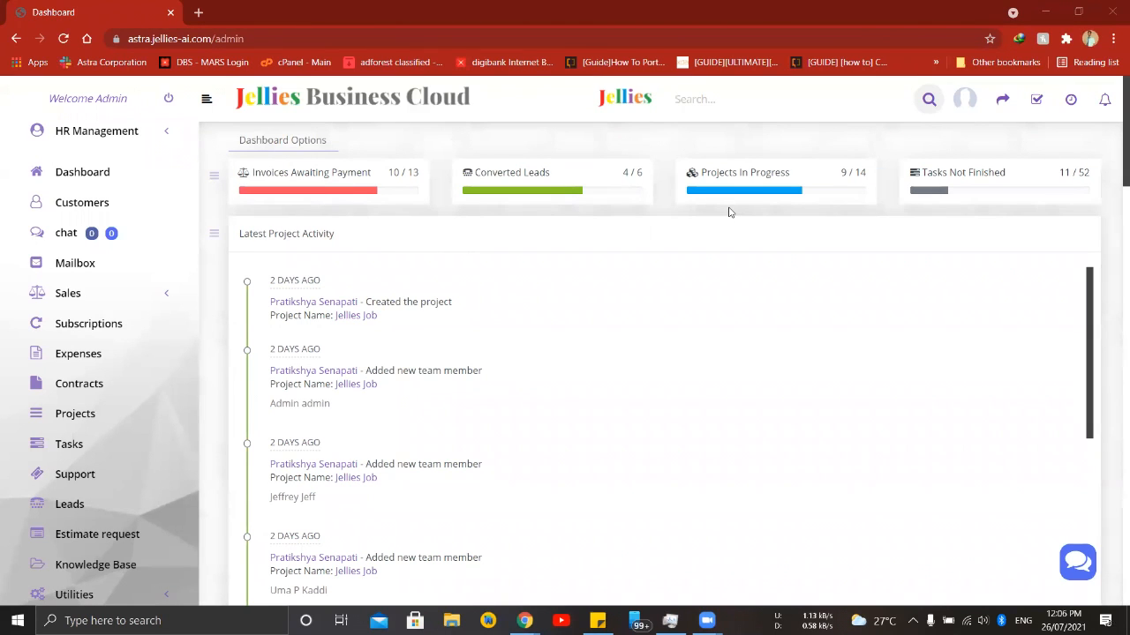
- Examine the dashboard's project activity, invoice, estimate and proposal overviews, task list, calendar and status charts
{"action": "scroll", "coordinate": [730, 212], "scroll_direction": "down", "scroll_amount": 1}
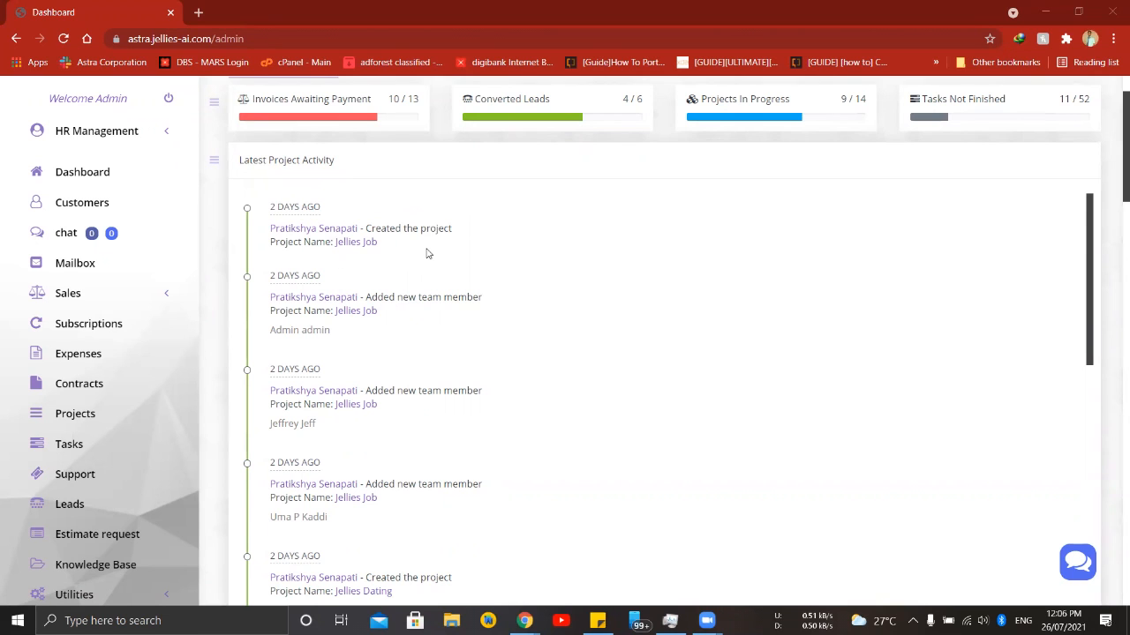
{"action": "scroll", "coordinate": [426, 253], "scroll_direction": "down", "scroll_amount": 2}
{"action": "scroll", "coordinate": [426, 253], "scroll_direction": "down", "scroll_amount": 7}
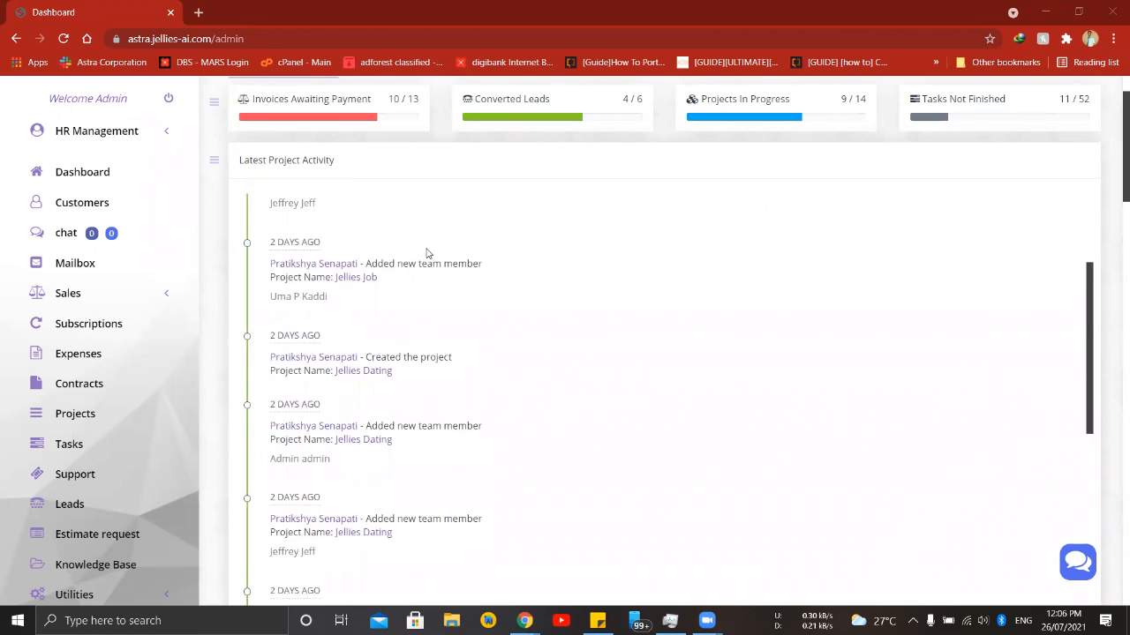
{"action": "scroll", "coordinate": [233, 344], "scroll_direction": "down", "scroll_amount": 5}
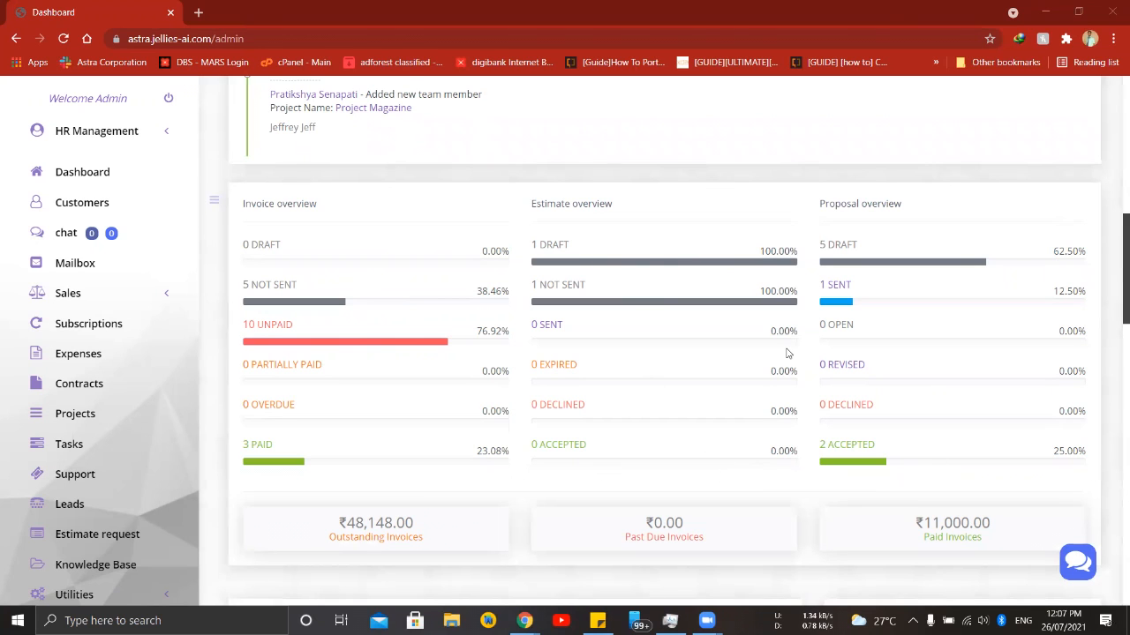
{"action": "scroll", "coordinate": [789, 356], "scroll_direction": "down", "scroll_amount": 5}
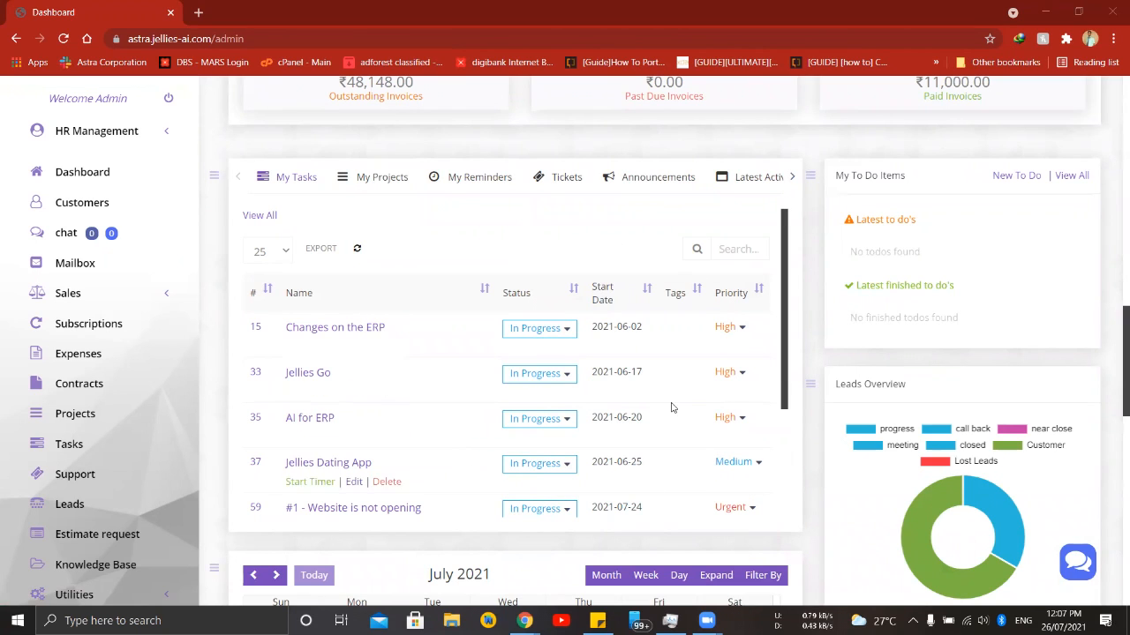
{"action": "scroll", "coordinate": [820, 291], "scroll_direction": "down", "scroll_amount": 1}
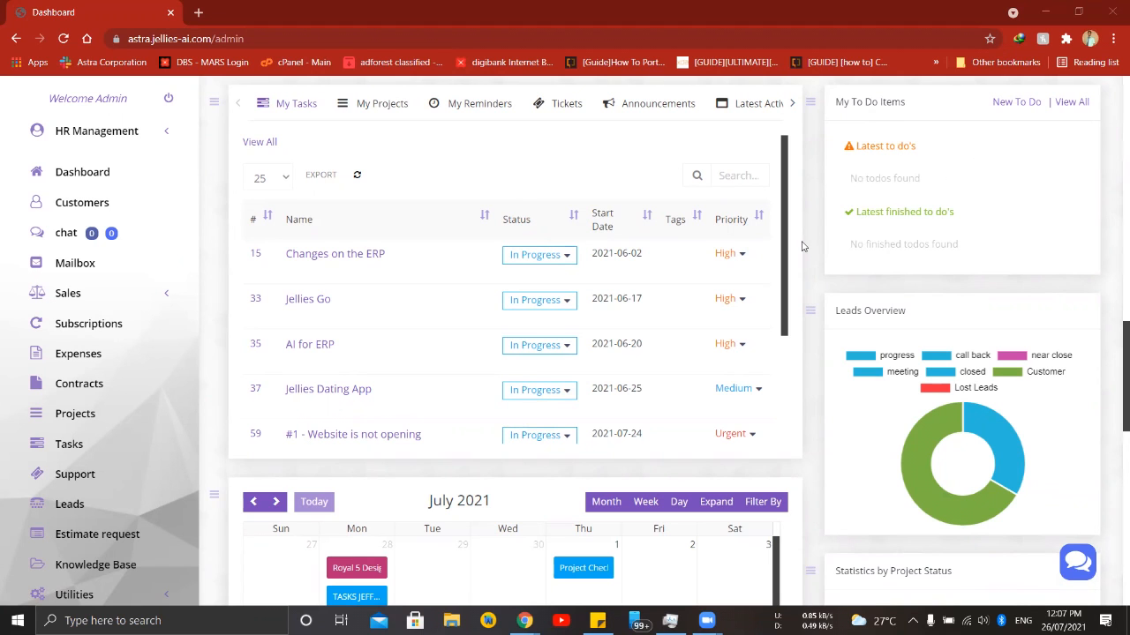
{"action": "scroll", "coordinate": [805, 244], "scroll_direction": "down", "scroll_amount": 3}
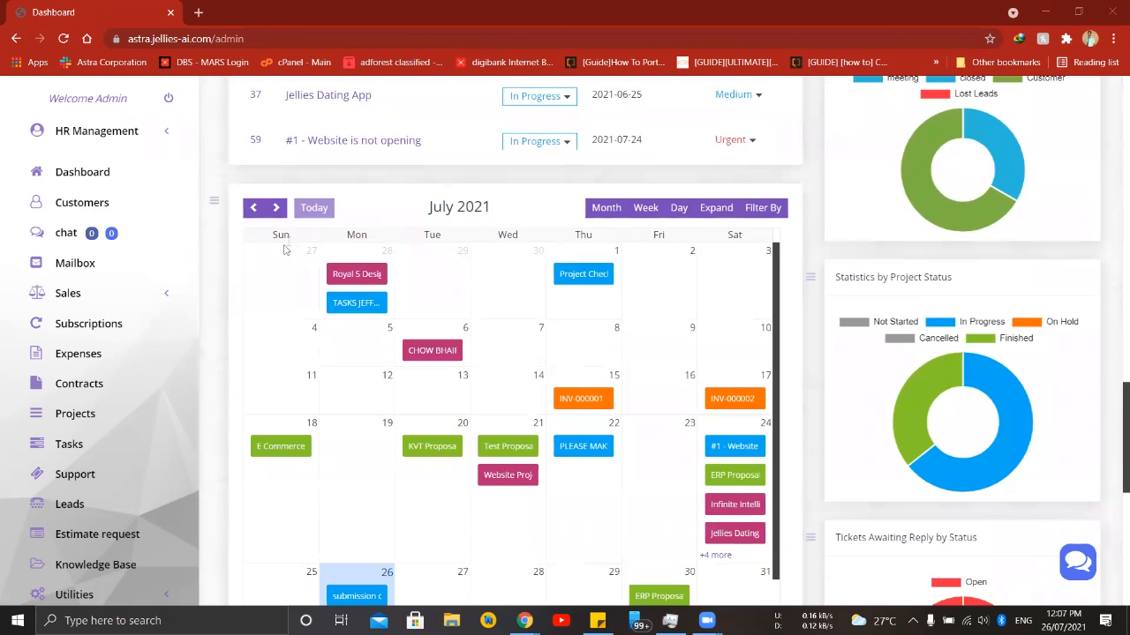
{"action": "scroll", "coordinate": [283, 256], "scroll_direction": "down", "scroll_amount": 1}
{"action": "scroll", "coordinate": [284, 257], "scroll_direction": "up", "scroll_amount": 1}
{"action": "scroll", "coordinate": [810, 236], "scroll_direction": "down", "scroll_amount": 1}
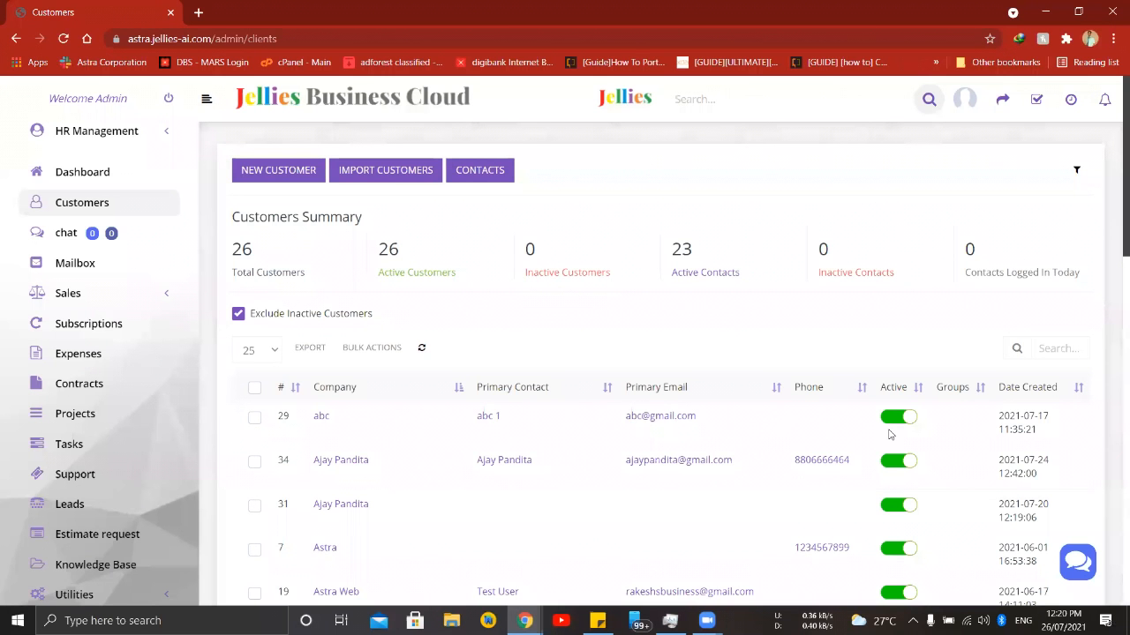
{"action": "mouse_move", "coordinate": [890, 434]}
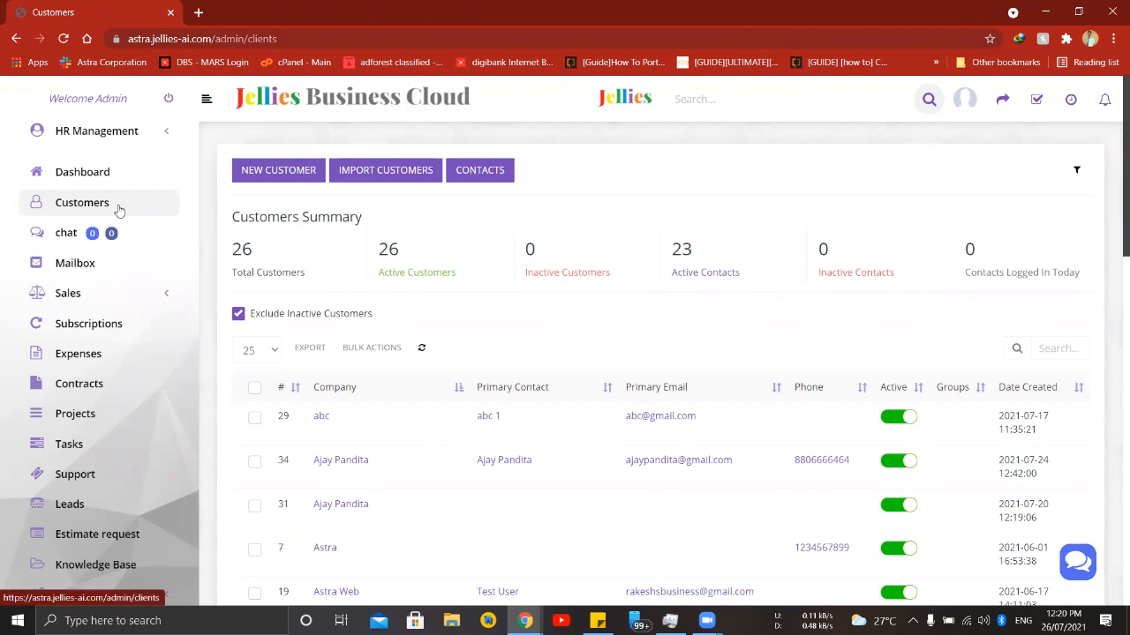
- Create a new customer with the company name Jellies Services Private Limited and save it, continuing to contact creation
{"action": "scroll", "coordinate": [587, 397], "scroll_direction": "down", "scroll_amount": 1}
{"action": "scroll", "coordinate": [606, 380], "scroll_direction": "down", "scroll_amount": 3}
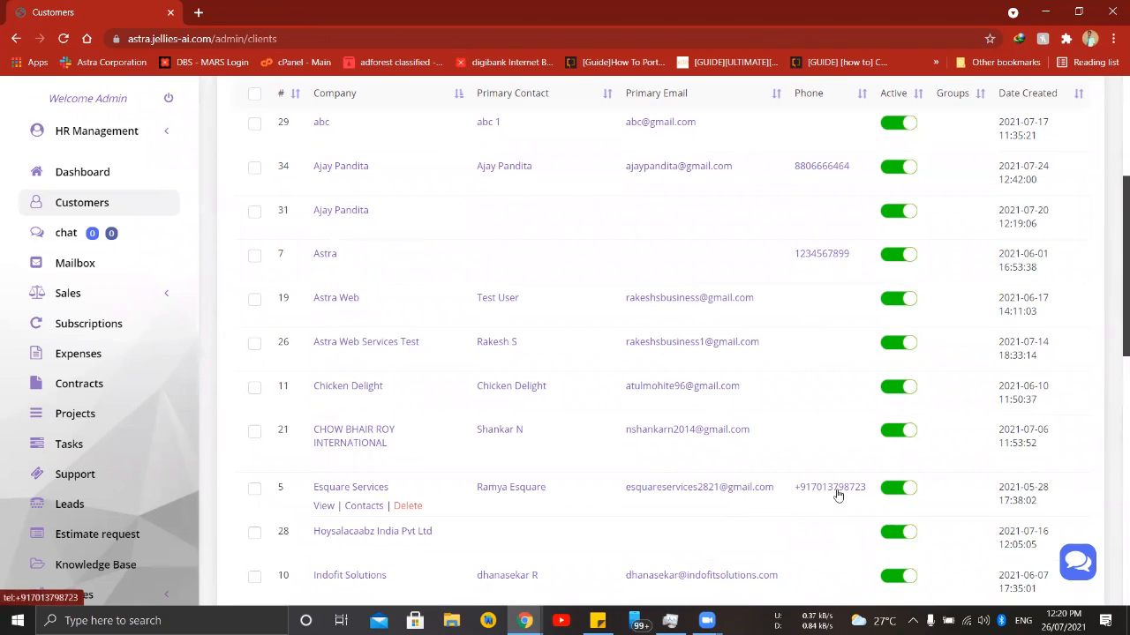
{"action": "scroll", "coordinate": [838, 496], "scroll_direction": "up", "scroll_amount": 4}
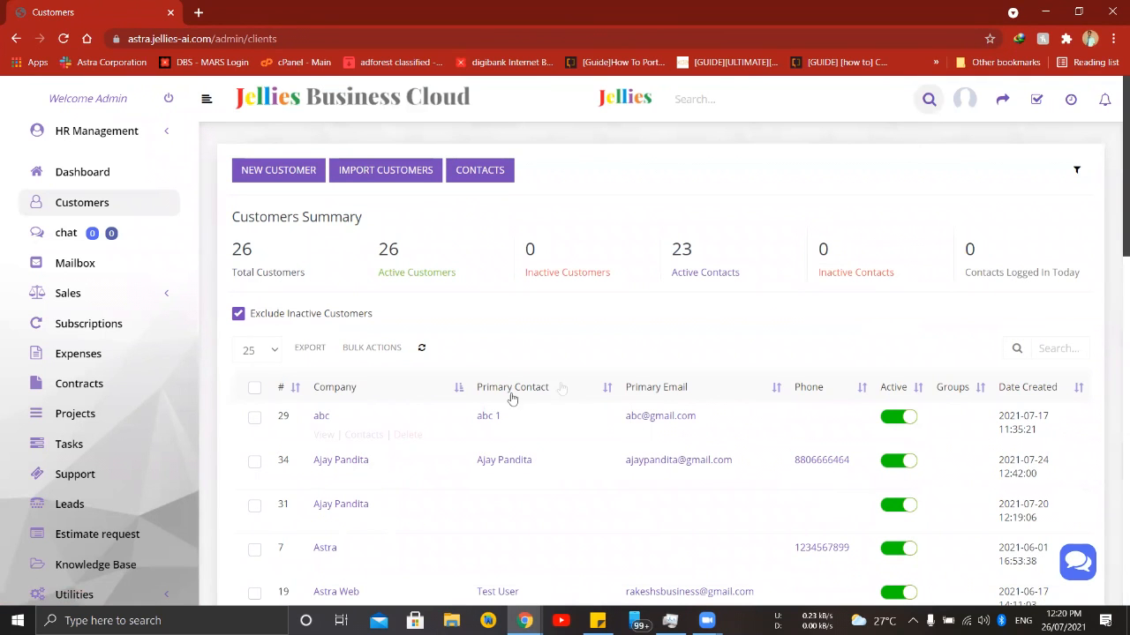
{"action": "left_click", "coordinate": [274, 172]}
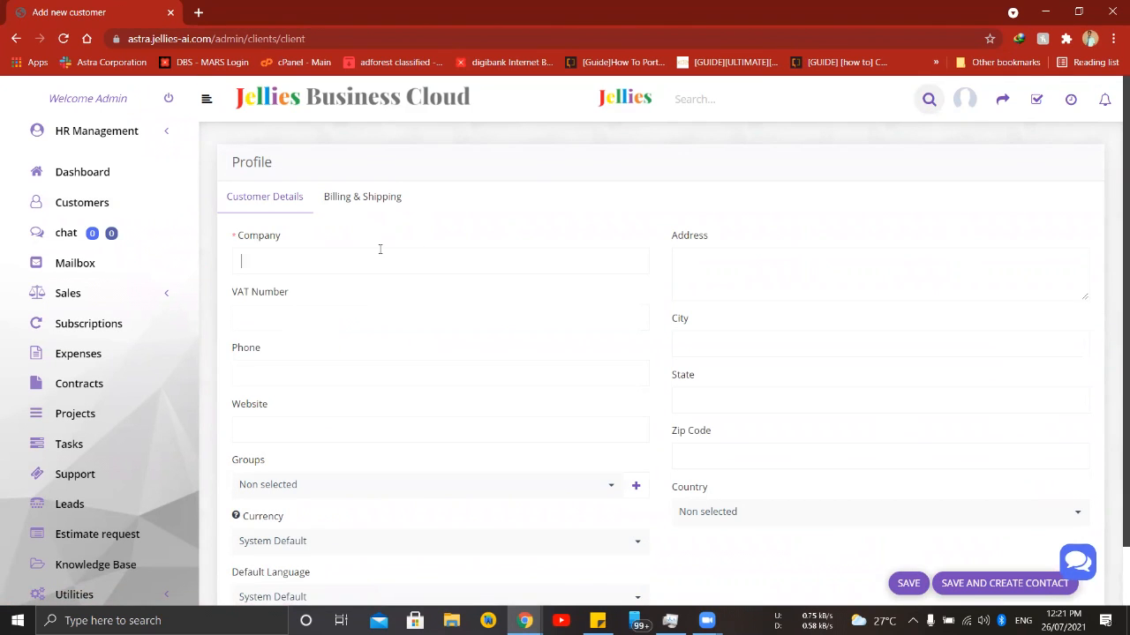
{"action": "type", "text": "Jellies Services Private Limited"}
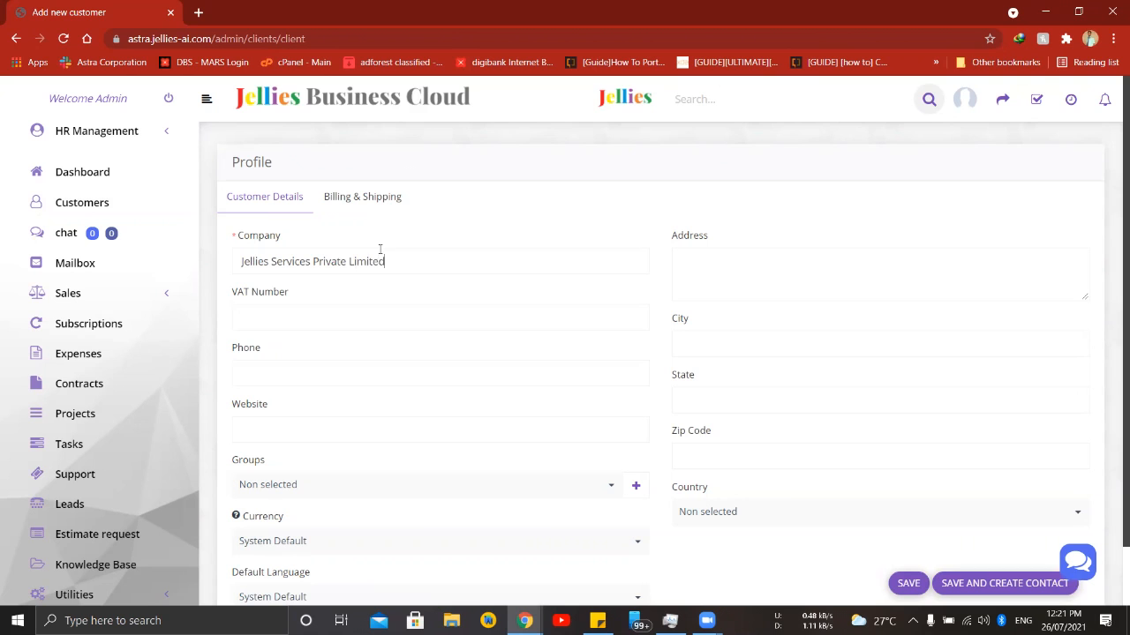
{"action": "scroll", "coordinate": [751, 360], "scroll_direction": "down", "scroll_amount": 1}
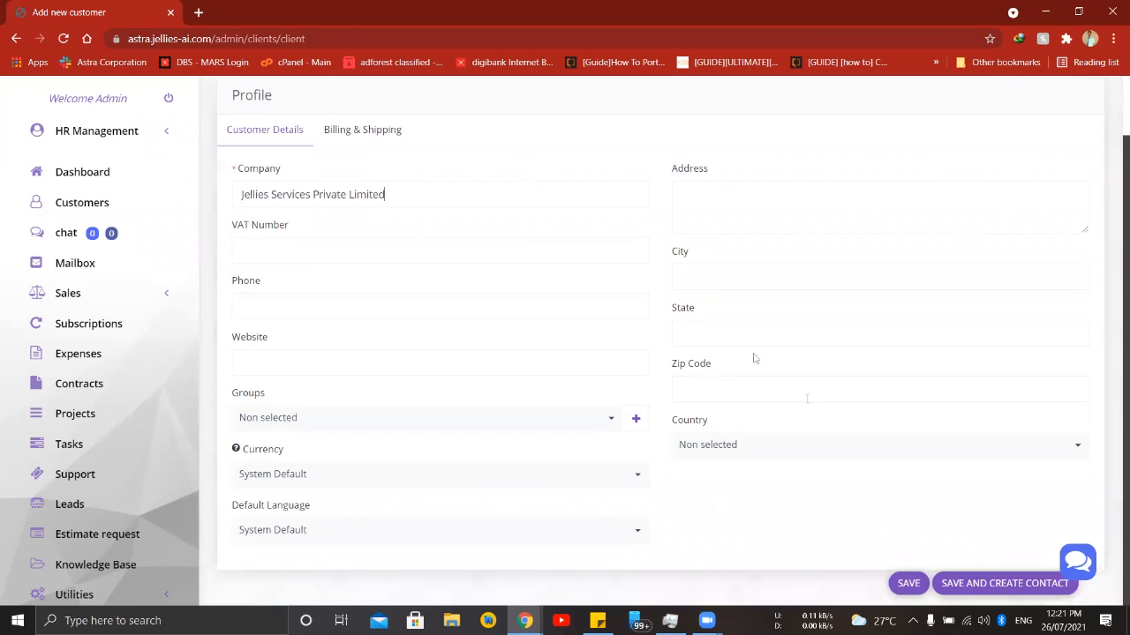
{"action": "left_click", "coordinate": [970, 586]}
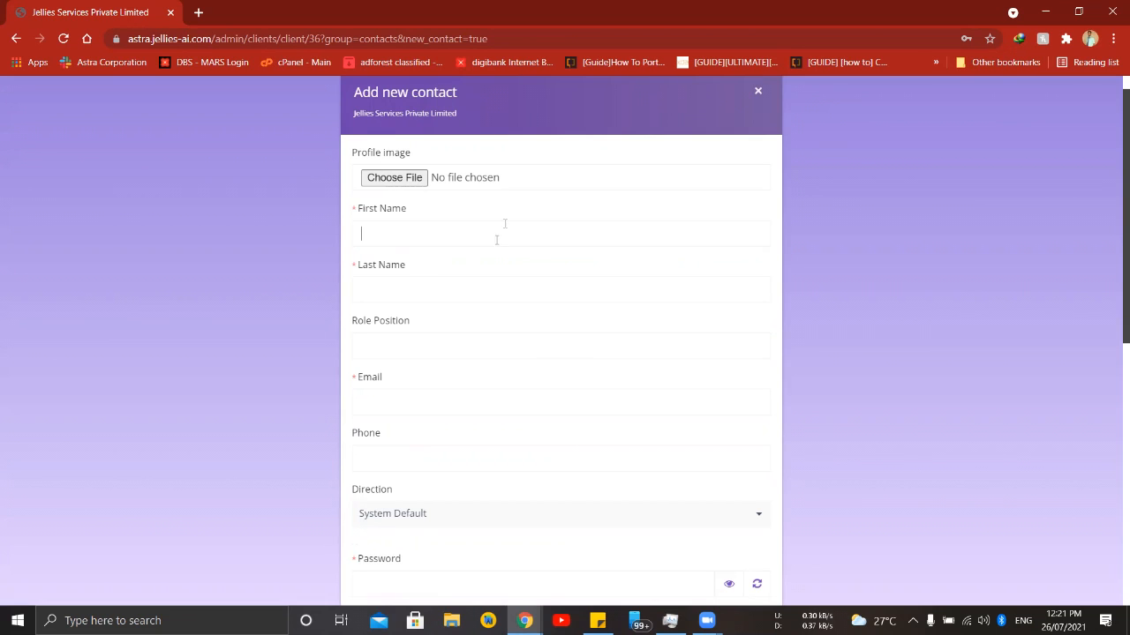
- Fill in the new contact's first name, last name and e-mail address
{"action": "type", "text": "Rakesh"}
{"action": "key", "text": "Tab"}
{"action": "type", "text": "S"}
{"action": "key", "text": "Tab"}
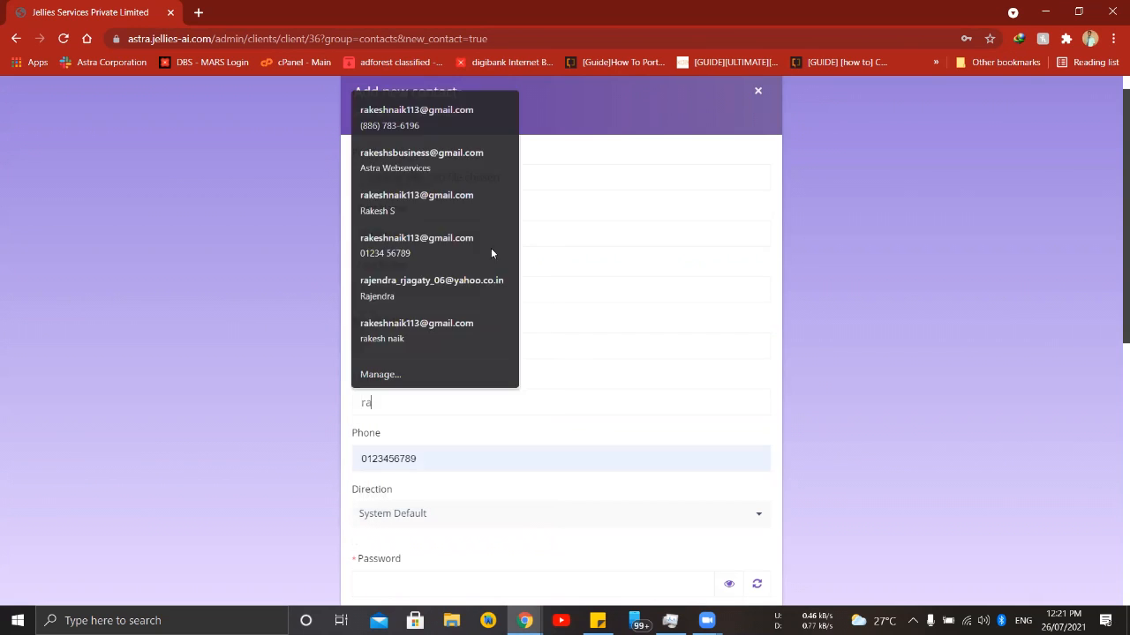
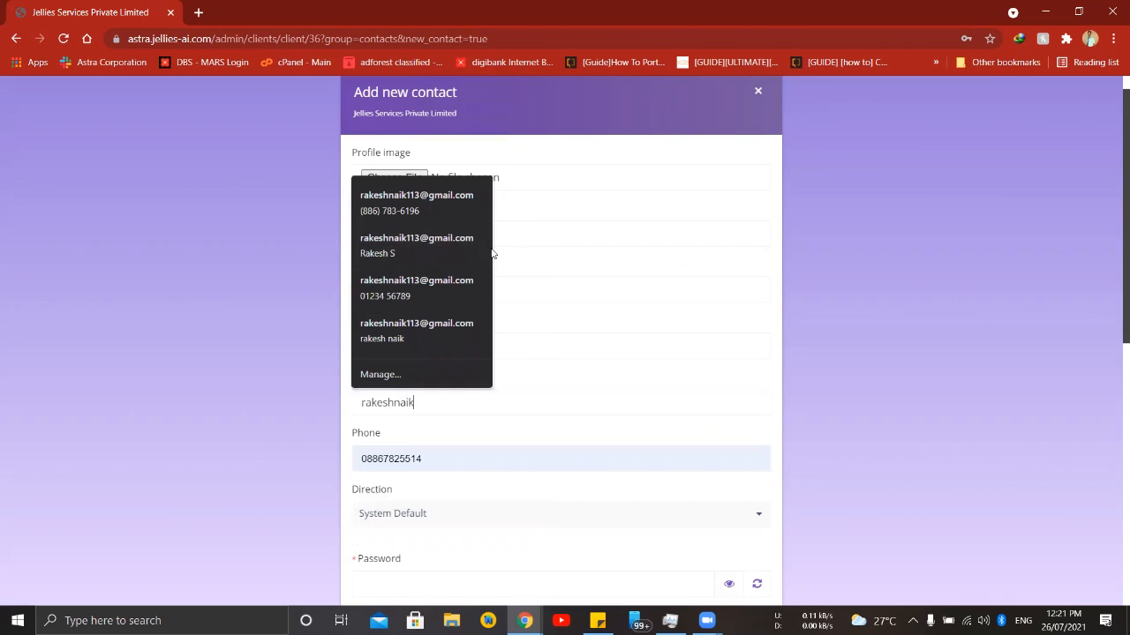
{"action": "scroll", "coordinate": [517, 315], "scroll_direction": "down", "scroll_amount": 2}
{"action": "left_click", "coordinate": [423, 435]}
{"action": "left_click", "coordinate": [494, 441]}
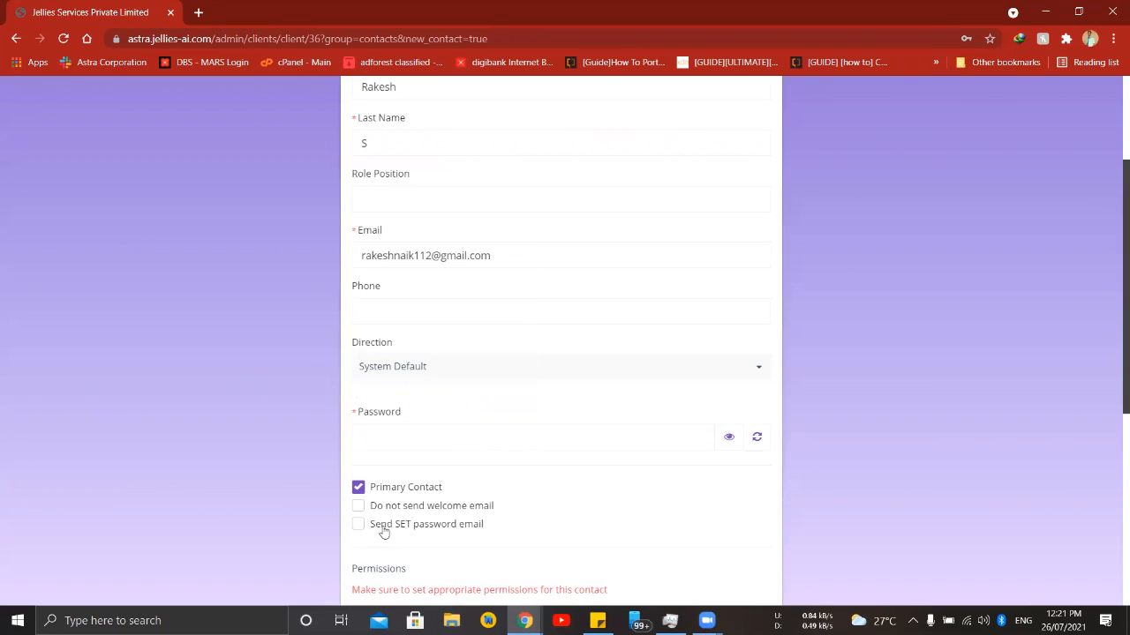
{"action": "left_click", "coordinate": [468, 527]}
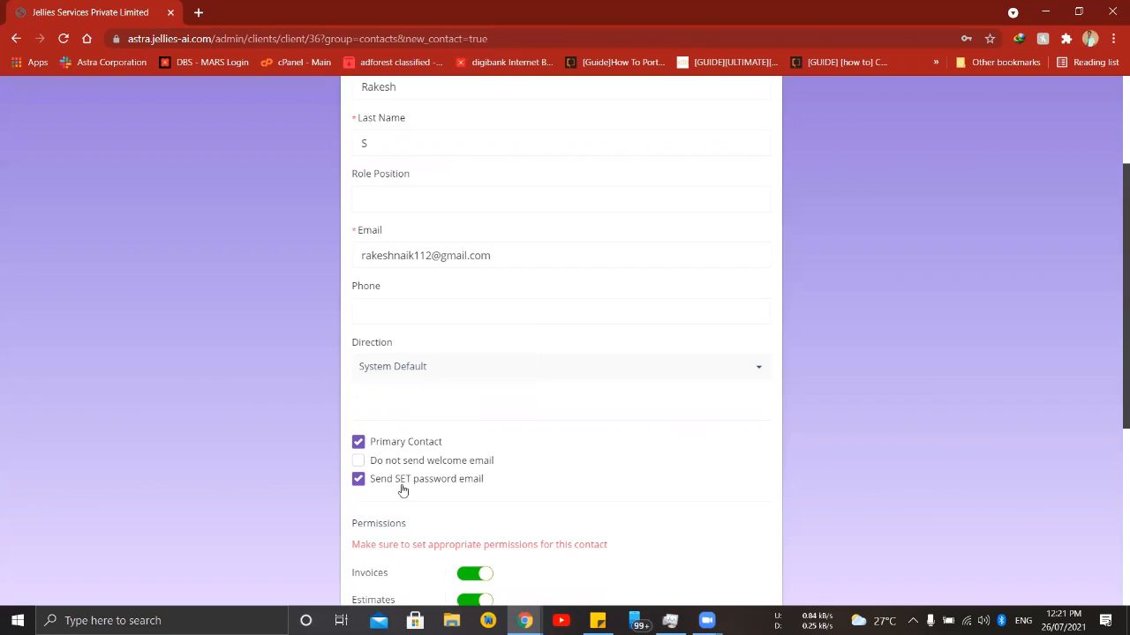
{"action": "left_click_drag", "start_coordinate": [492, 255], "coordinate": [351, 255]}
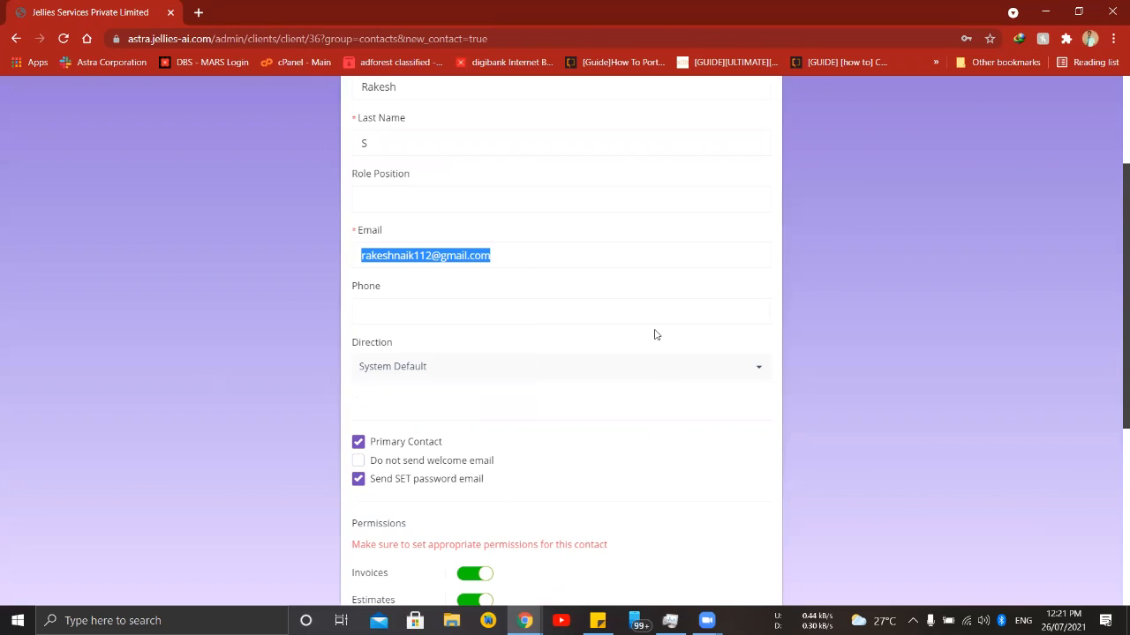
{"action": "left_click", "coordinate": [426, 481]}
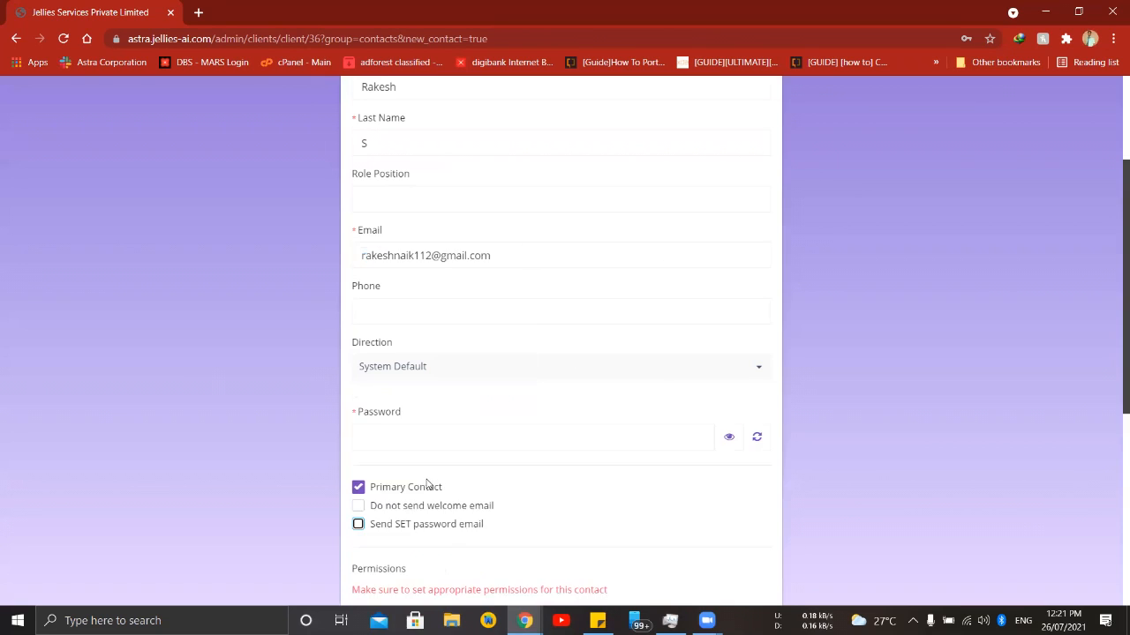
- Enter an account password for the new contact
{"action": "left_click", "coordinate": [401, 442]}
{"action": "type", "text": "•••••••"}
{"action": "scroll", "coordinate": [520, 429], "scroll_direction": "down", "scroll_amount": 2}
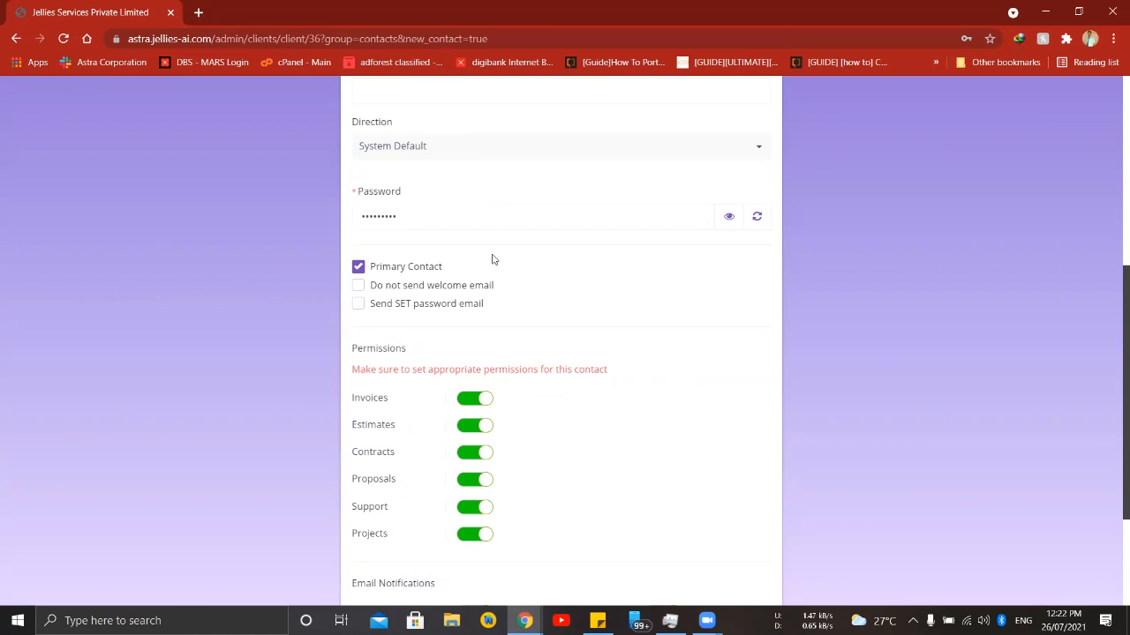
{"action": "left_click", "coordinate": [468, 456]}
{"action": "scroll", "coordinate": [689, 434], "scroll_direction": "down", "scroll_amount": 2}
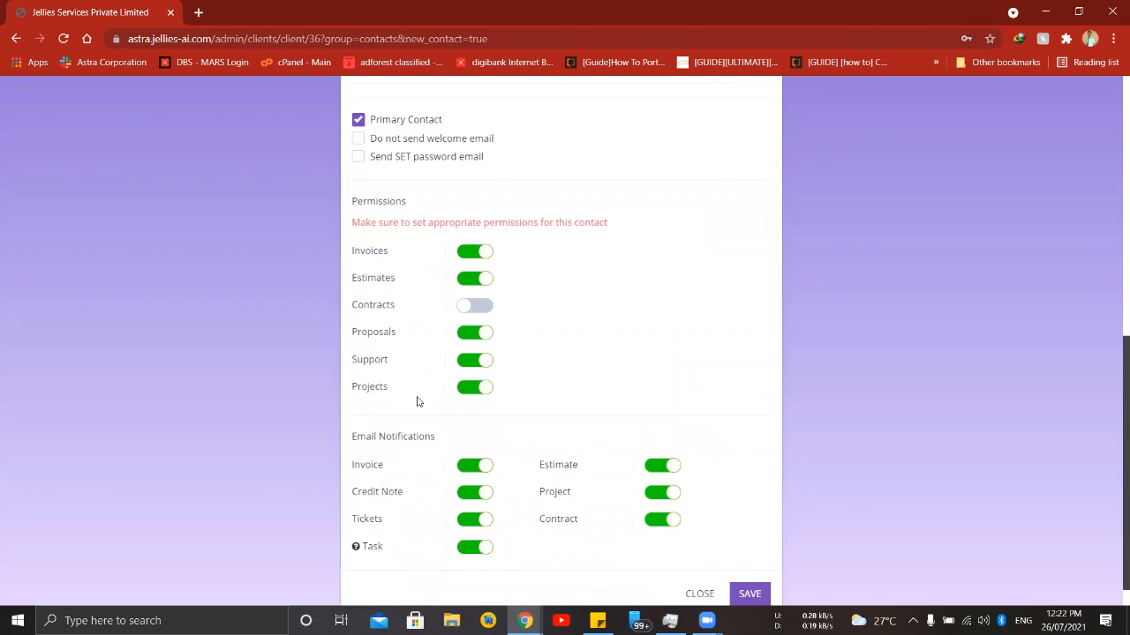
{"action": "scroll", "coordinate": [418, 401], "scroll_direction": "down", "scroll_amount": 1}
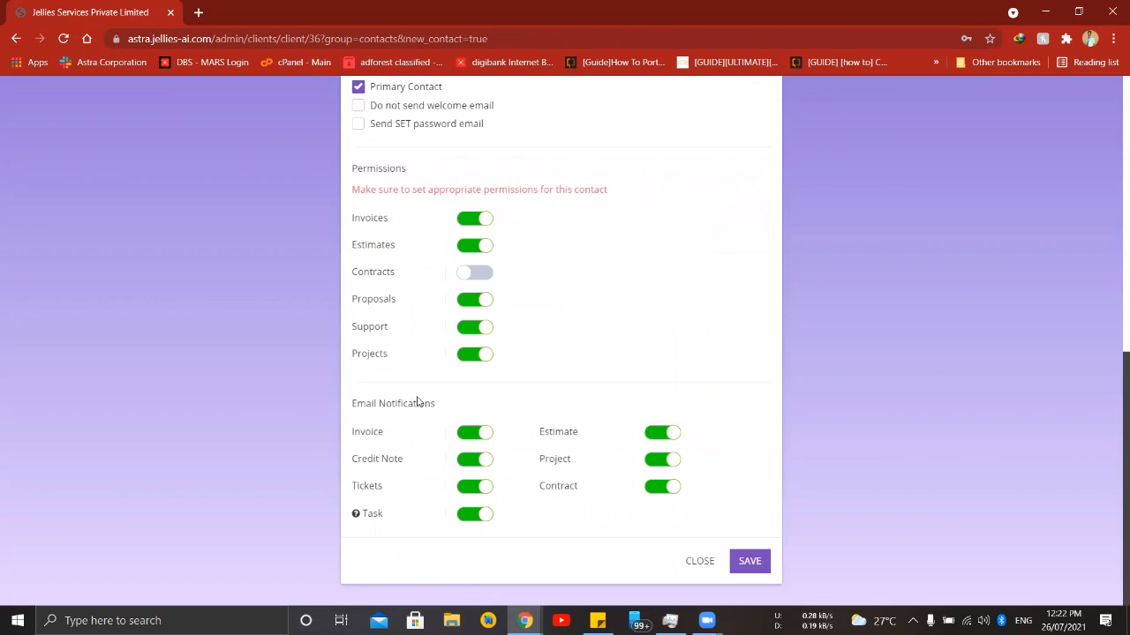
{"action": "left_click", "coordinate": [485, 434]}
{"action": "left_click", "coordinate": [484, 433]}
{"action": "left_click", "coordinate": [472, 277]}
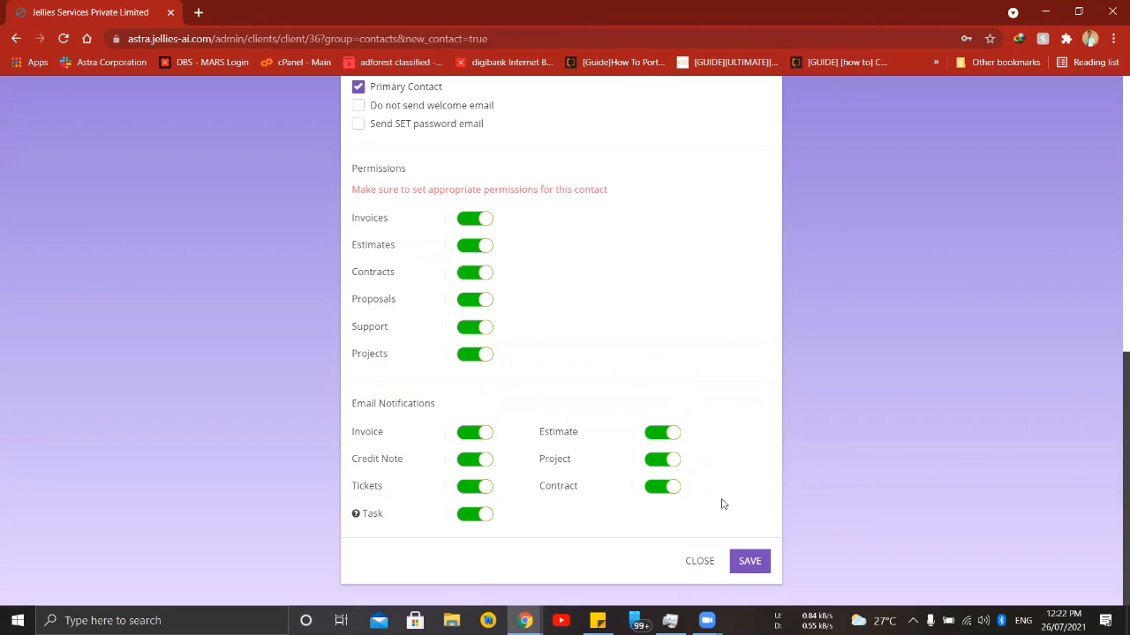
- Save the new contact for Jellies Services Private Limited and check its e-mail in the contacts list
{"action": "left_click", "coordinate": [749, 560]}
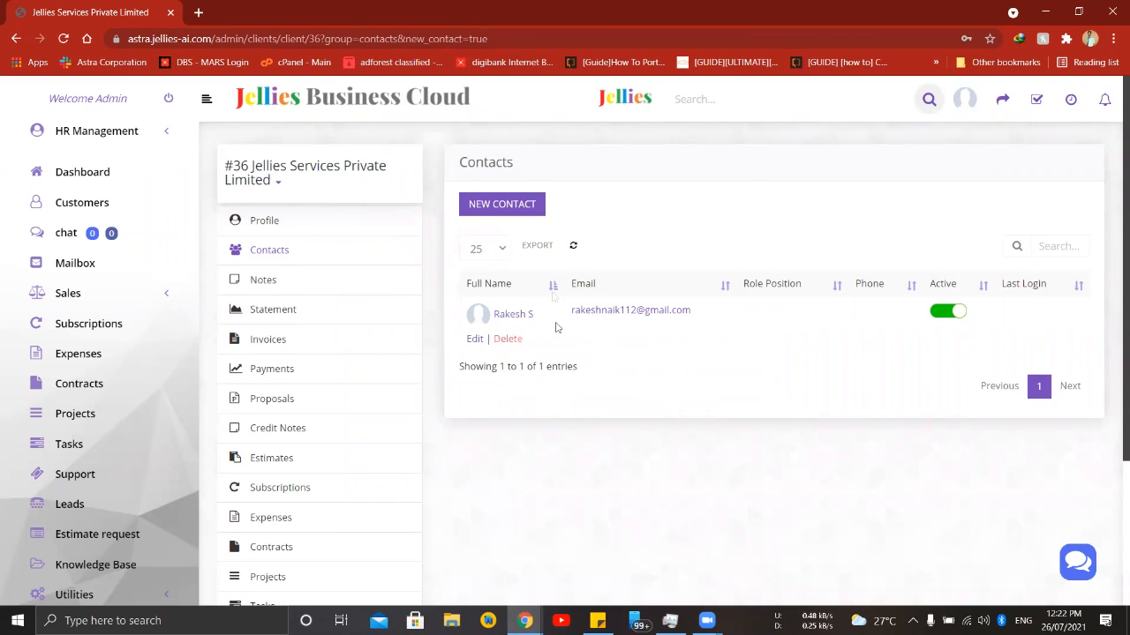
{"action": "mouse_move", "coordinate": [661, 335]}
{"action": "left_click_drag", "start_coordinate": [693, 315], "coordinate": [567, 315]}
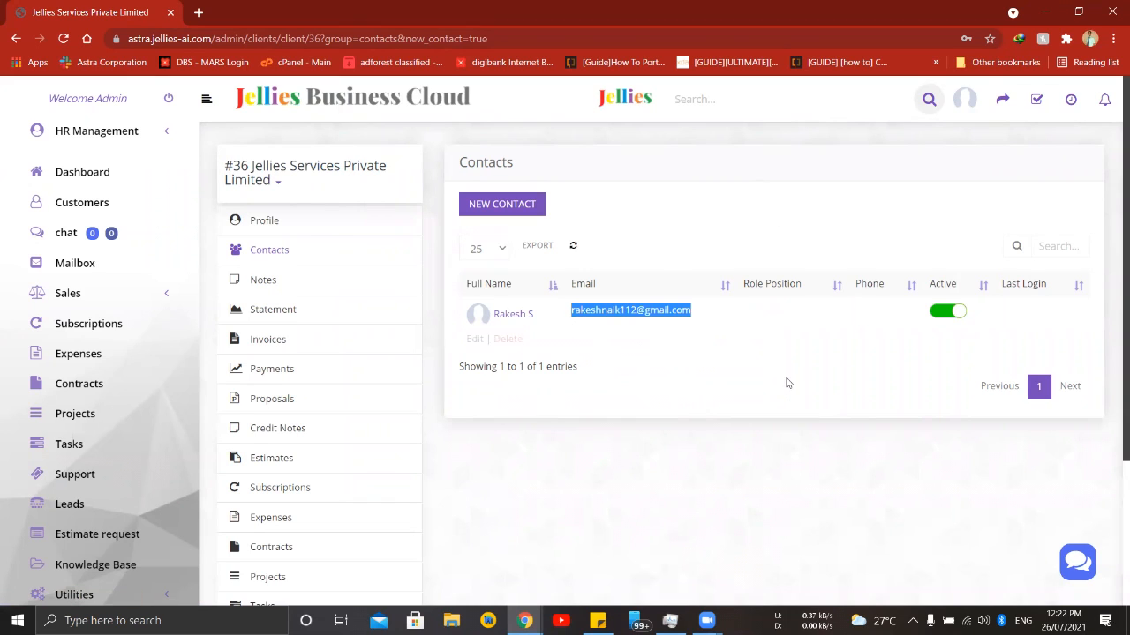
{"action": "left_click", "coordinate": [686, 373]}
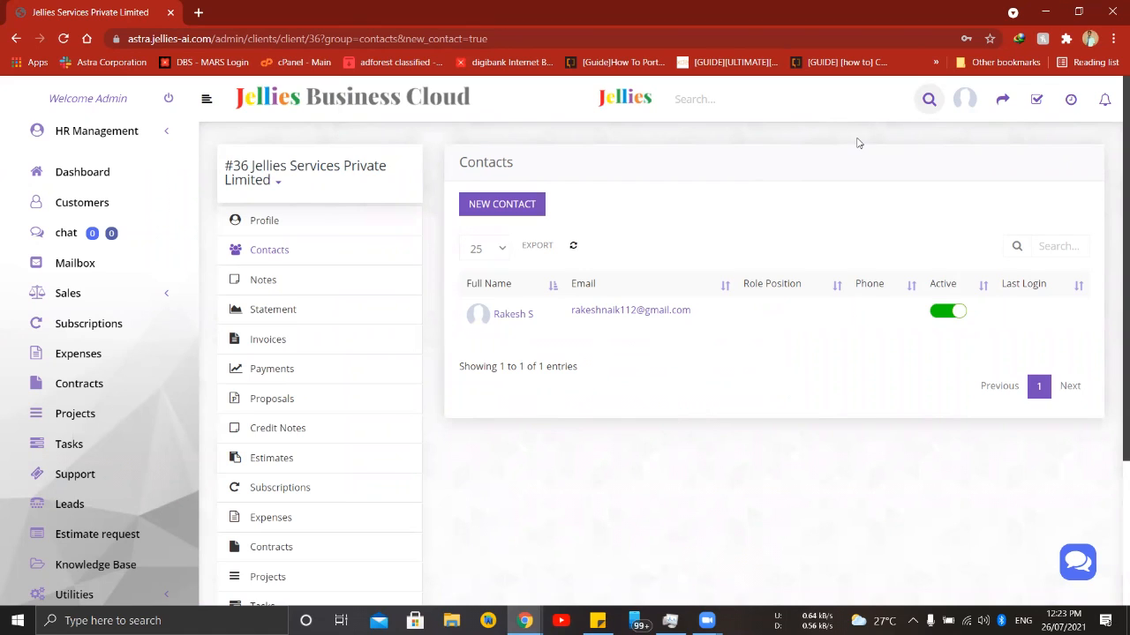
- Open the customer login page at astra.jellies-ai.com/login in a new Incognito window
{"action": "left_click", "coordinate": [1113, 42]}
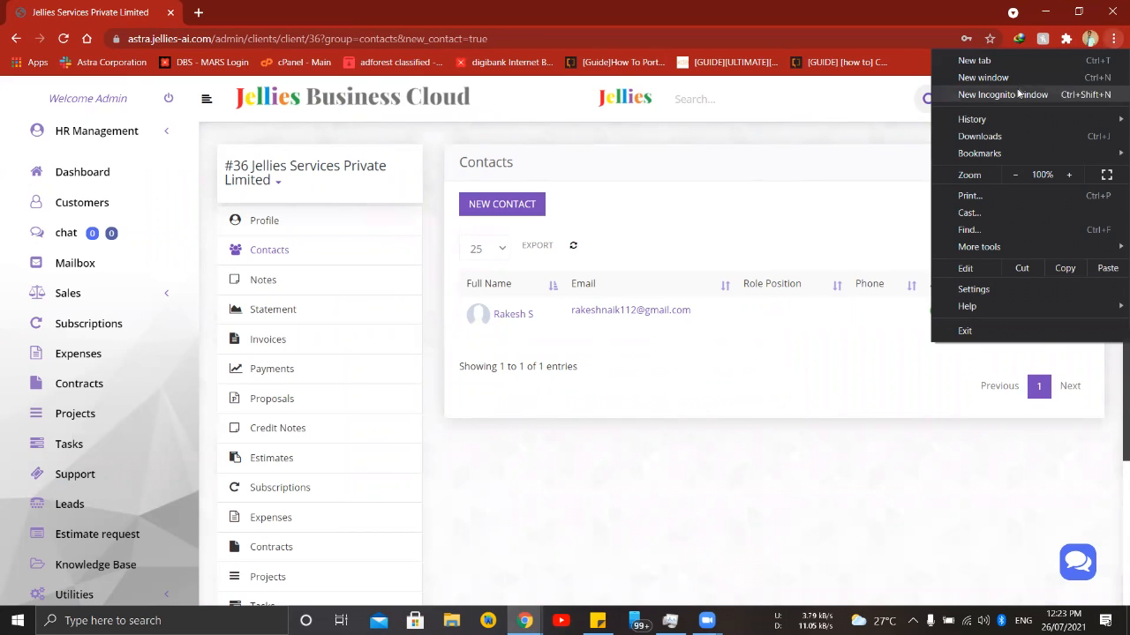
{"action": "left_click", "coordinate": [979, 93]}
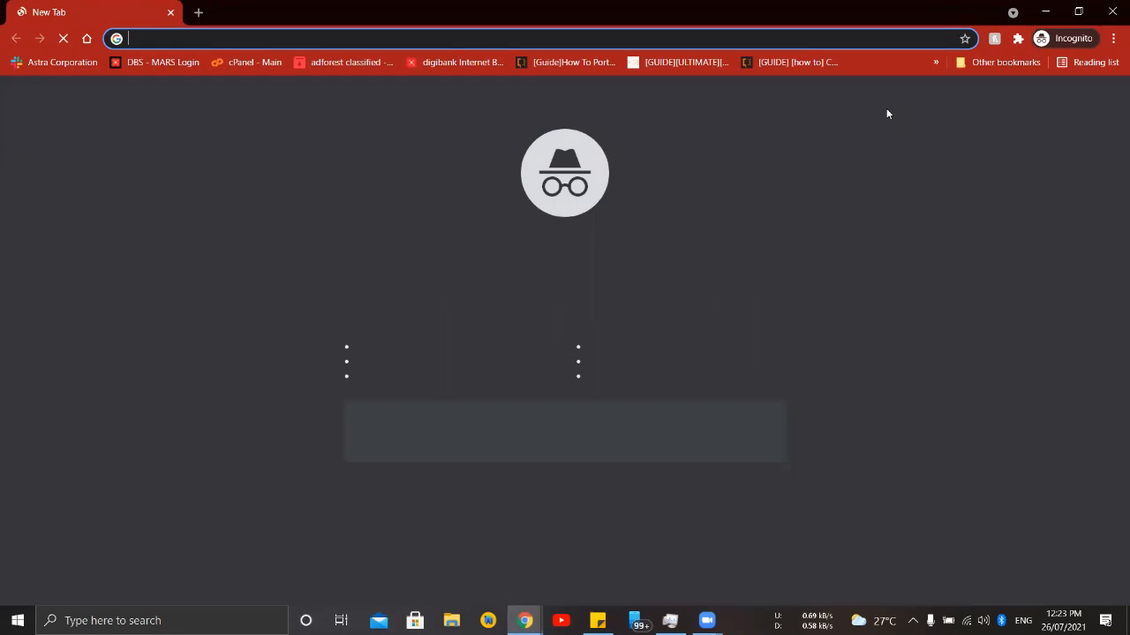
{"action": "type", "text": "astra.jellies-ai.com/admin"}
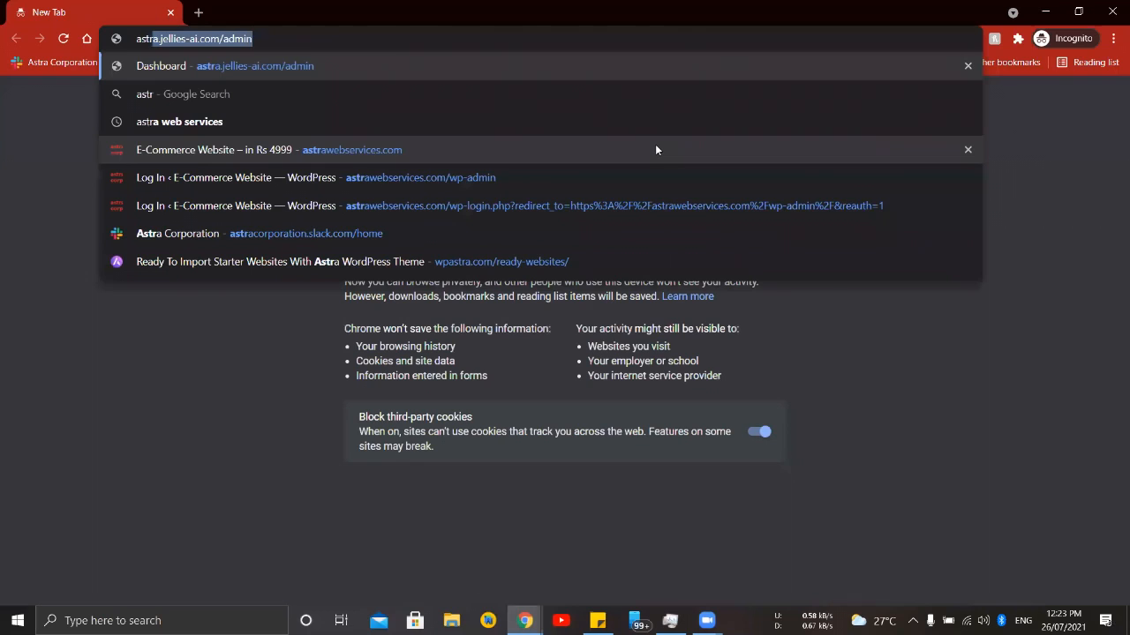
{"action": "key", "text": "BackSpace"}
{"action": "key", "text": "BackSpace"}
{"action": "key", "text": "BackSpace"}
{"action": "key", "text": "BackSpace"}
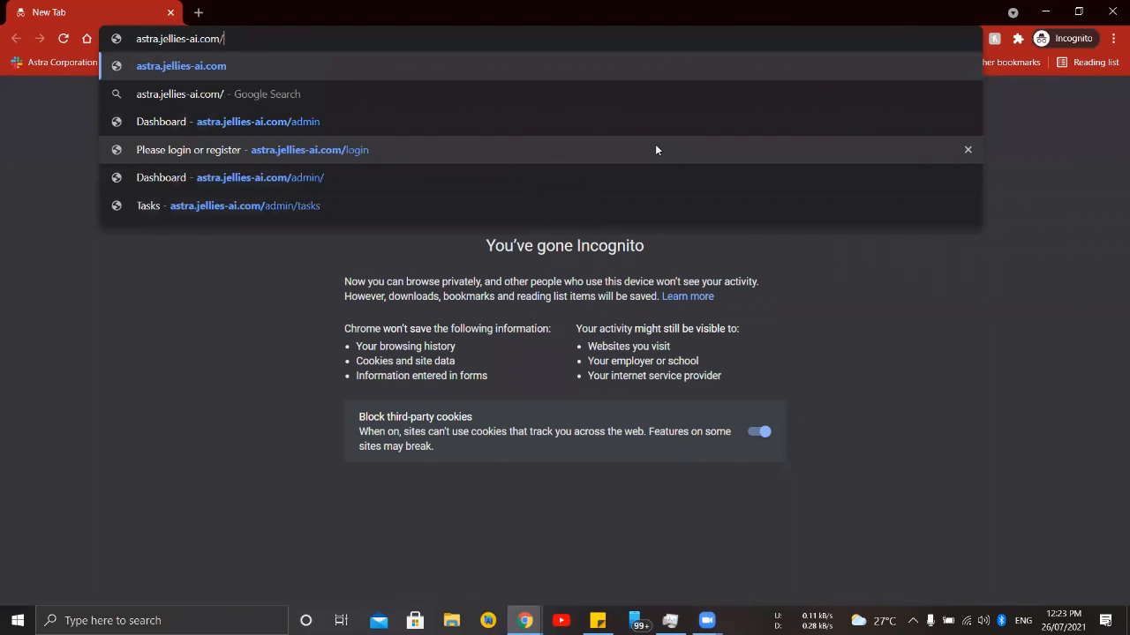
{"action": "type", "text": "login"}
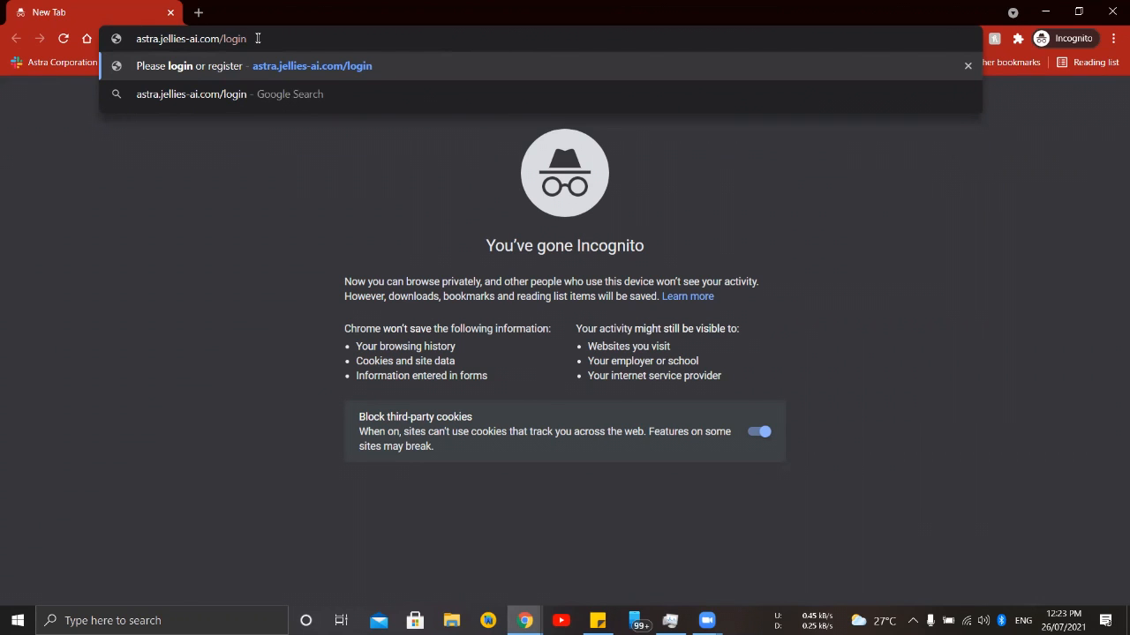
{"action": "key", "text": "Return"}
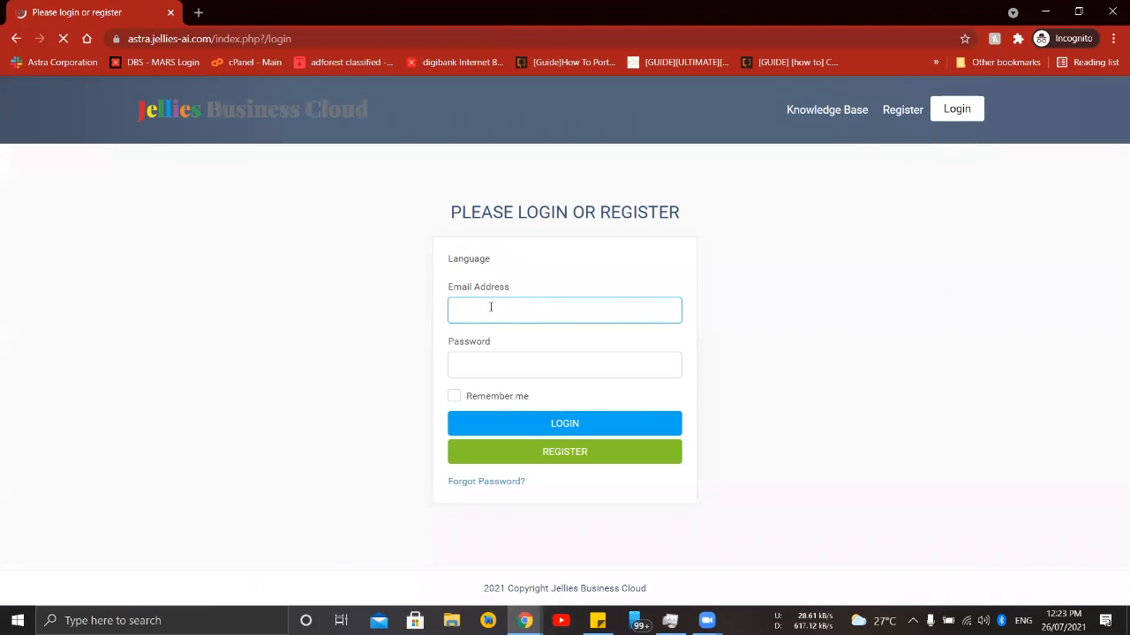
- Log in to the customer portal with the contact's e-mail address and account password
{"action": "left_click", "coordinate": [490, 307]}
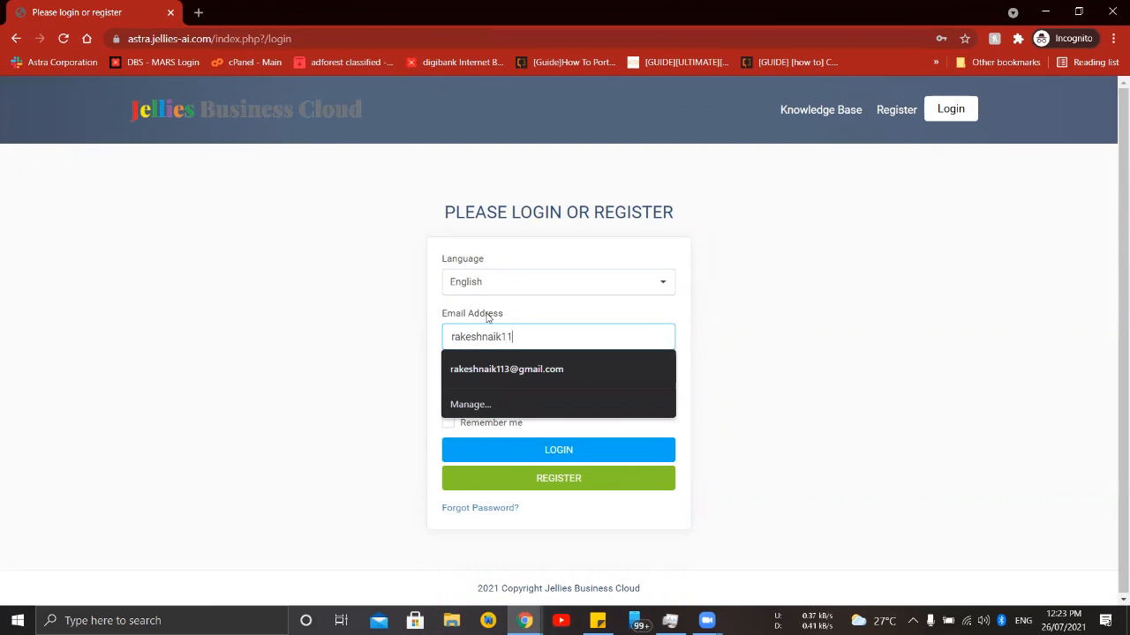
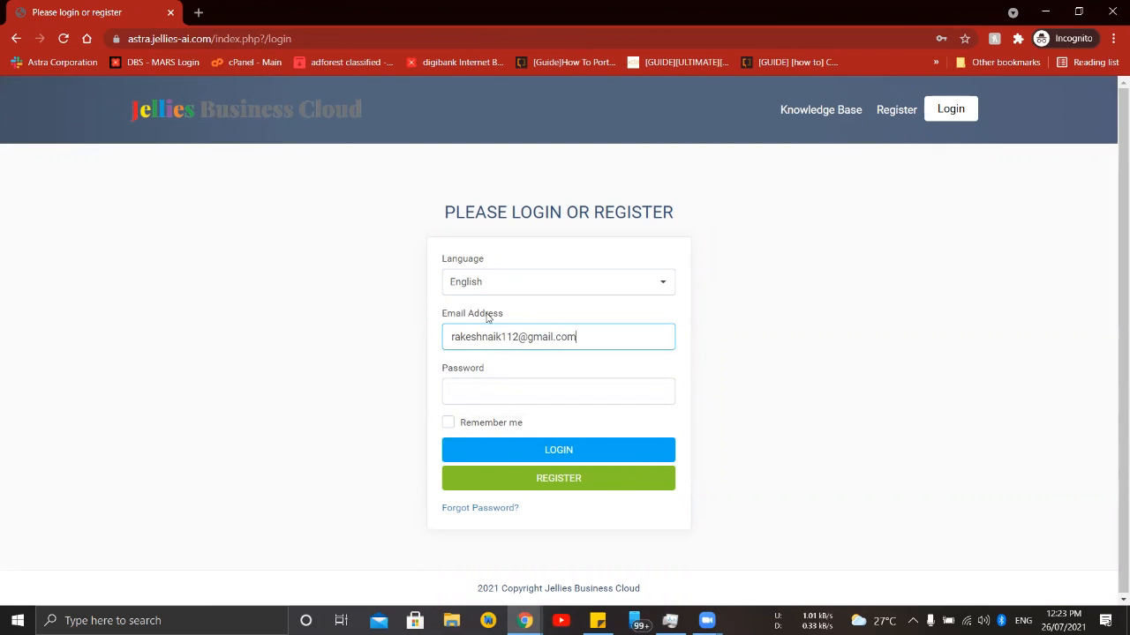
{"action": "key", "text": "Tab"}
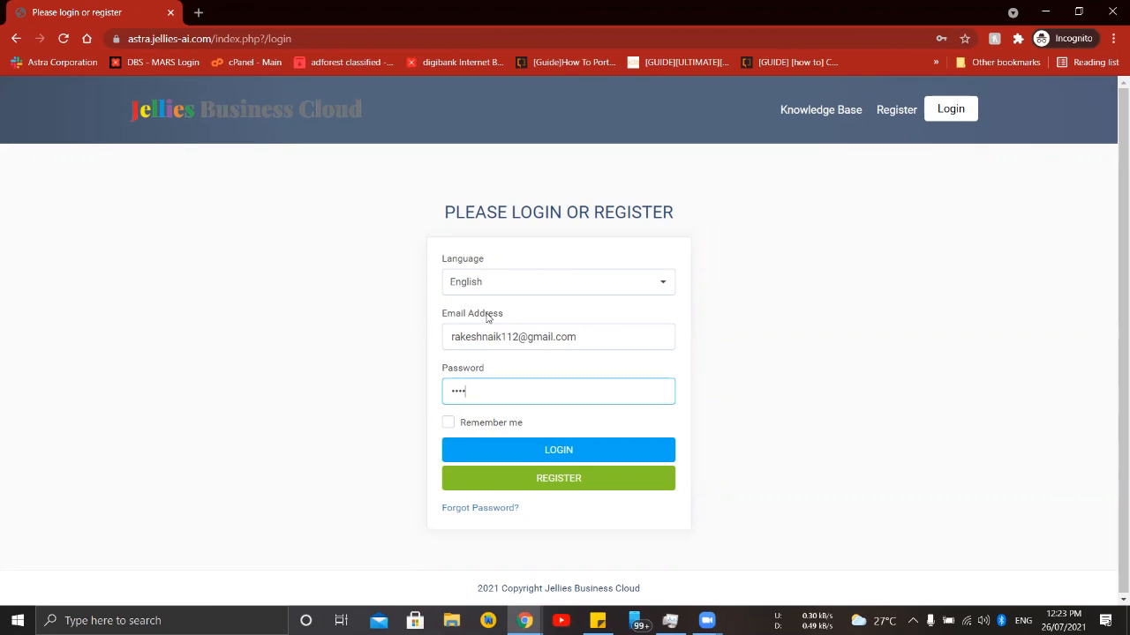
{"action": "key", "text": "Return"}
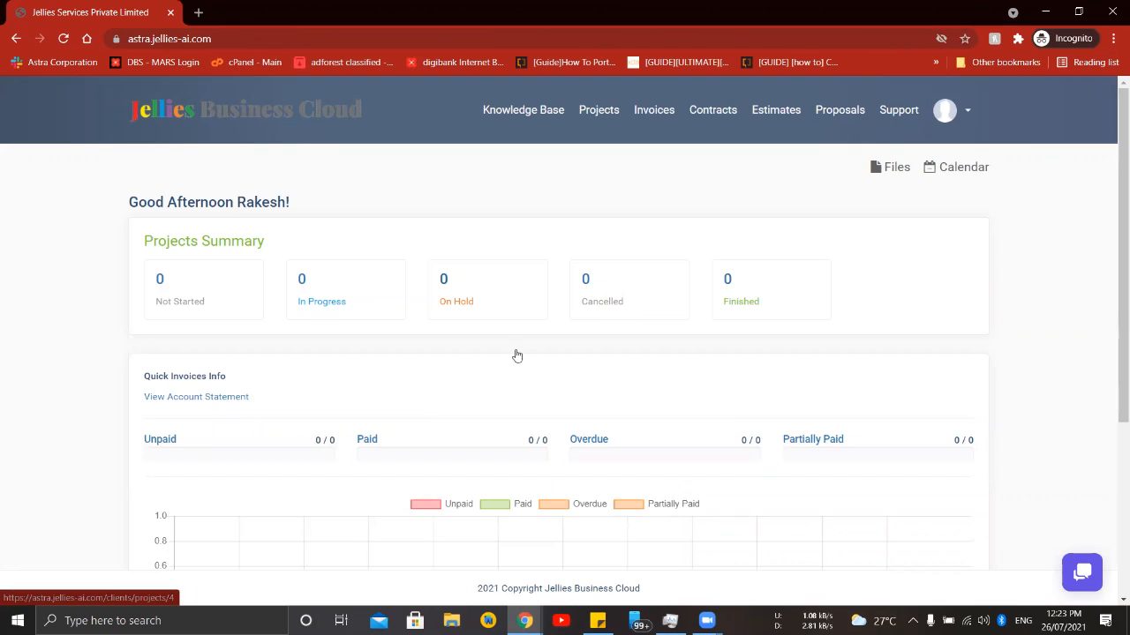
- Review the projects summary and the quick invoices chart on the customer portal's home page
{"action": "scroll", "coordinate": [541, 373], "scroll_direction": "down", "scroll_amount": 3}
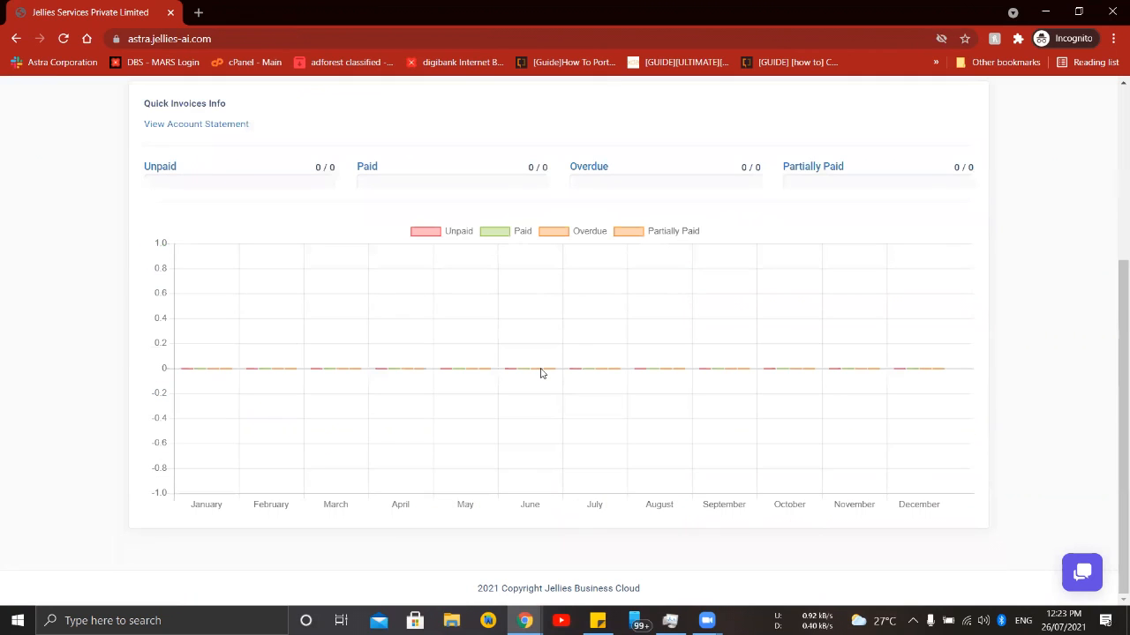
{"action": "scroll", "coordinate": [542, 373], "scroll_direction": "up", "scroll_amount": 3}
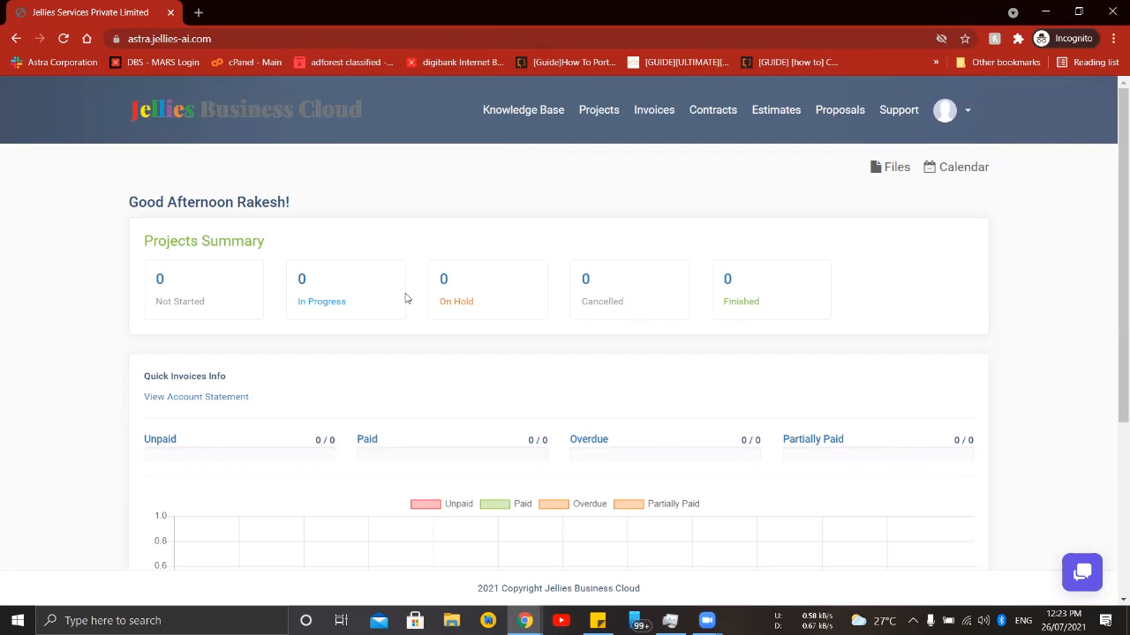
{"action": "scroll", "coordinate": [678, 365], "scroll_direction": "down", "scroll_amount": 3}
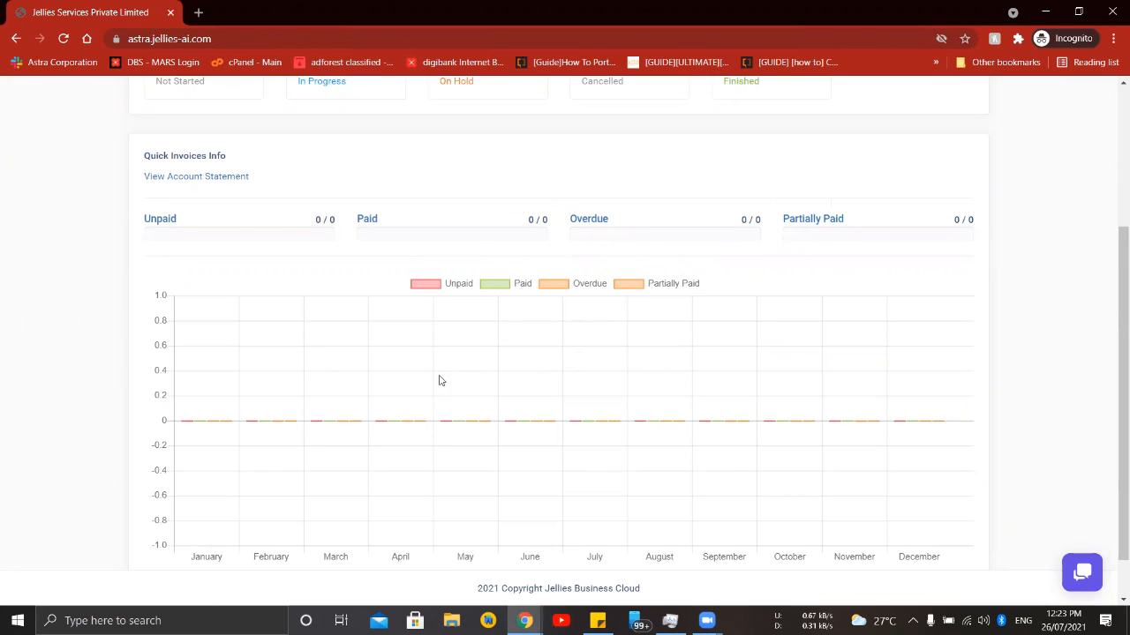
{"action": "scroll", "coordinate": [568, 302], "scroll_direction": "down", "scroll_amount": 1}
{"action": "scroll", "coordinate": [568, 301], "scroll_direction": "up", "scroll_amount": 3}
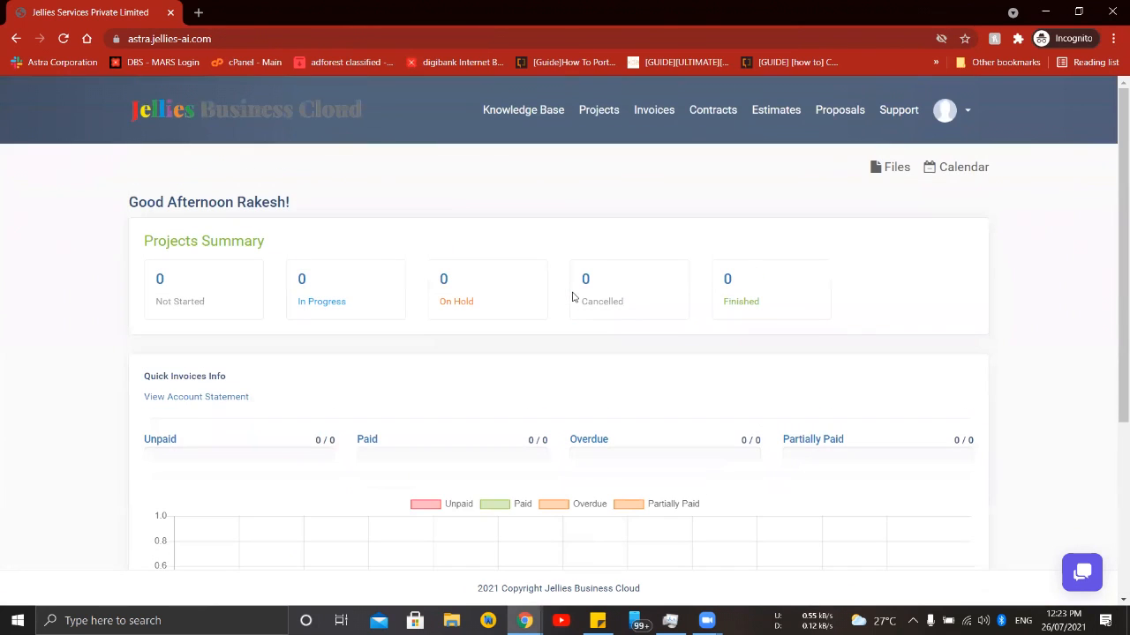
- Open the customer portal's projects page and look over its summary and project list
{"action": "left_click", "coordinate": [600, 110]}
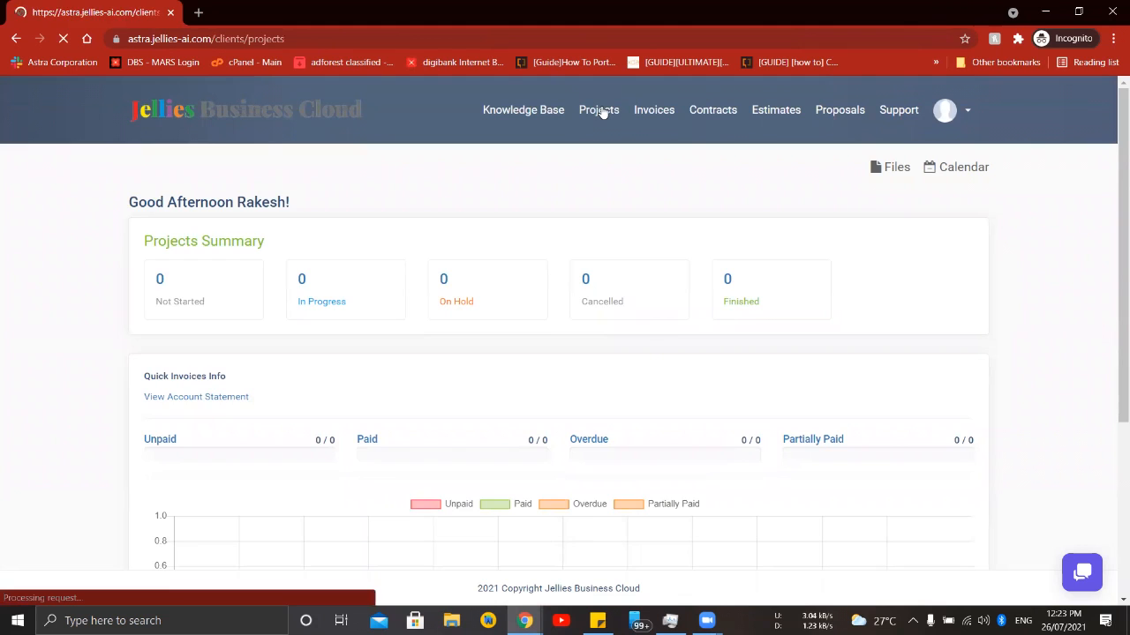
{"action": "scroll", "coordinate": [471, 291], "scroll_direction": "down", "scroll_amount": 1}
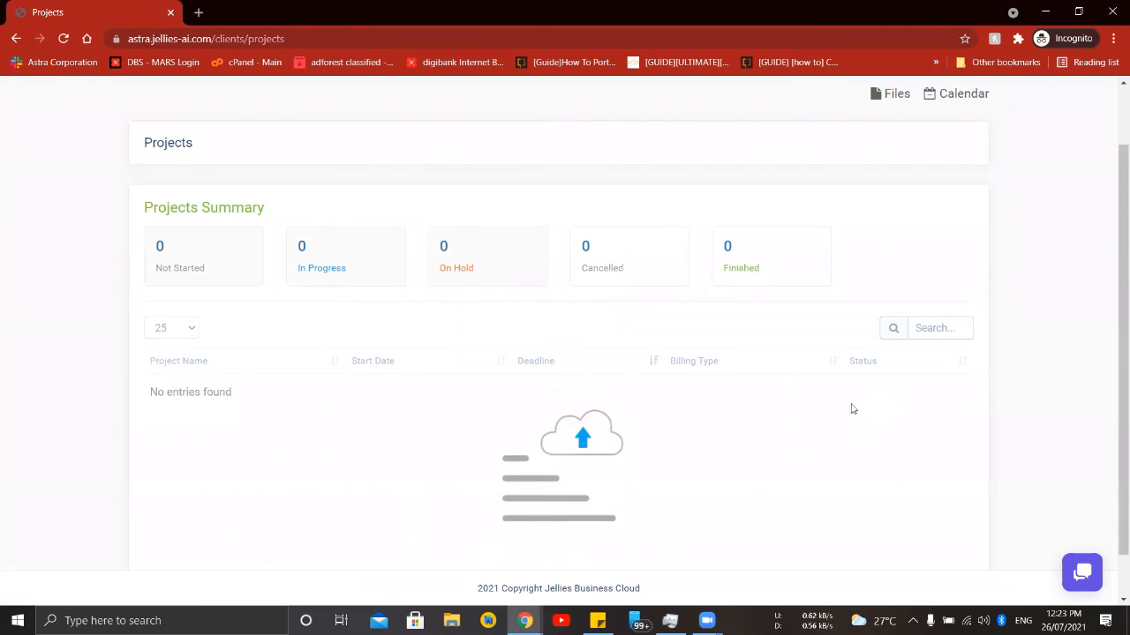
{"action": "scroll", "coordinate": [622, 431], "scroll_direction": "down", "scroll_amount": 1}
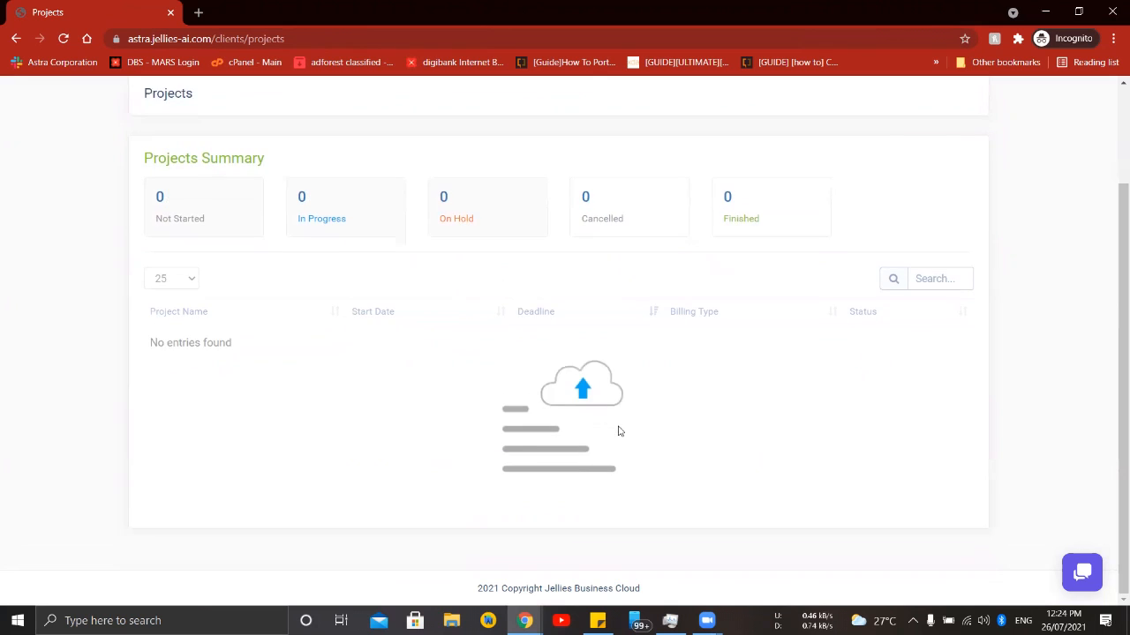
{"action": "scroll", "coordinate": [616, 425], "scroll_direction": "up", "scroll_amount": 2}
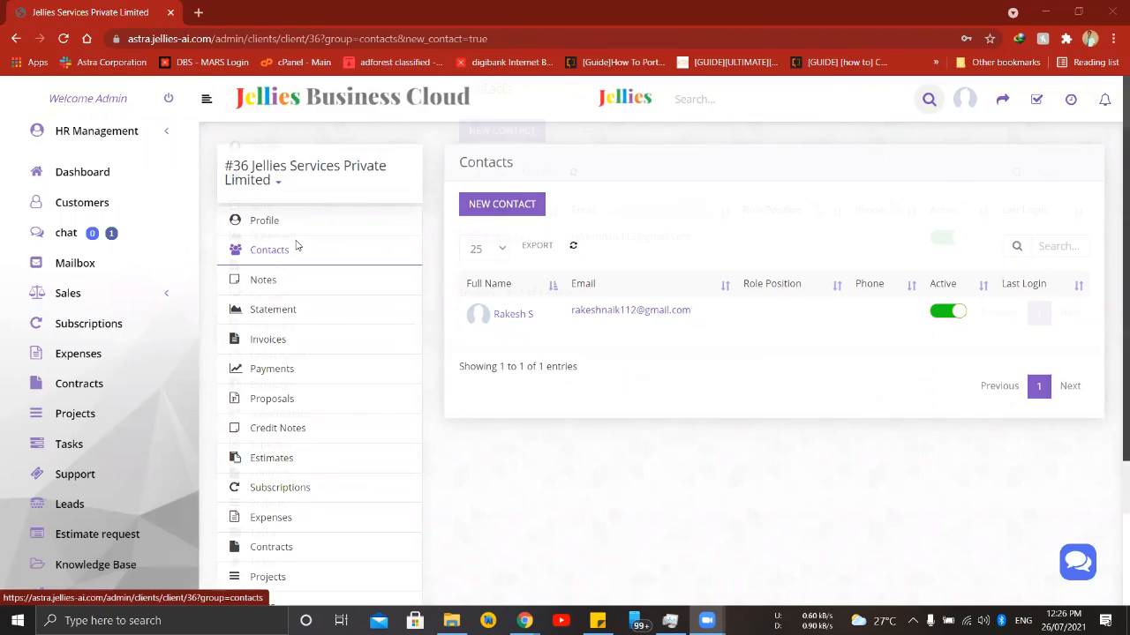
- Look through the invoices, proposals and projects of Jellies Services Private Limited in its admin customer profile
{"action": "scroll", "coordinate": [296, 247], "scroll_direction": "down", "scroll_amount": 1}
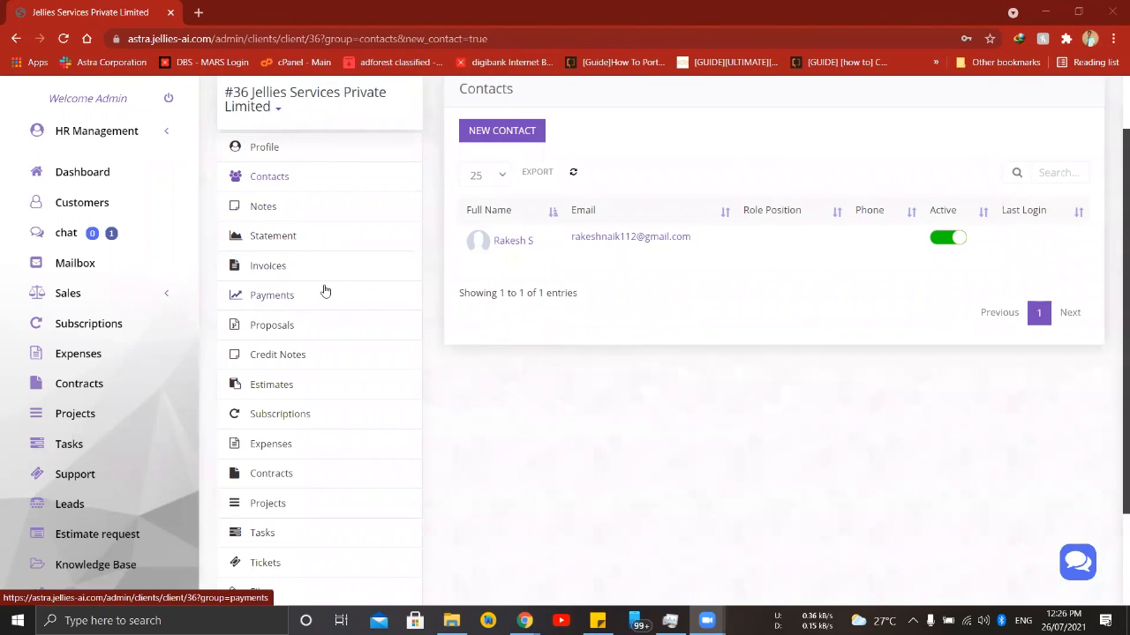
{"action": "left_click", "coordinate": [252, 271]}
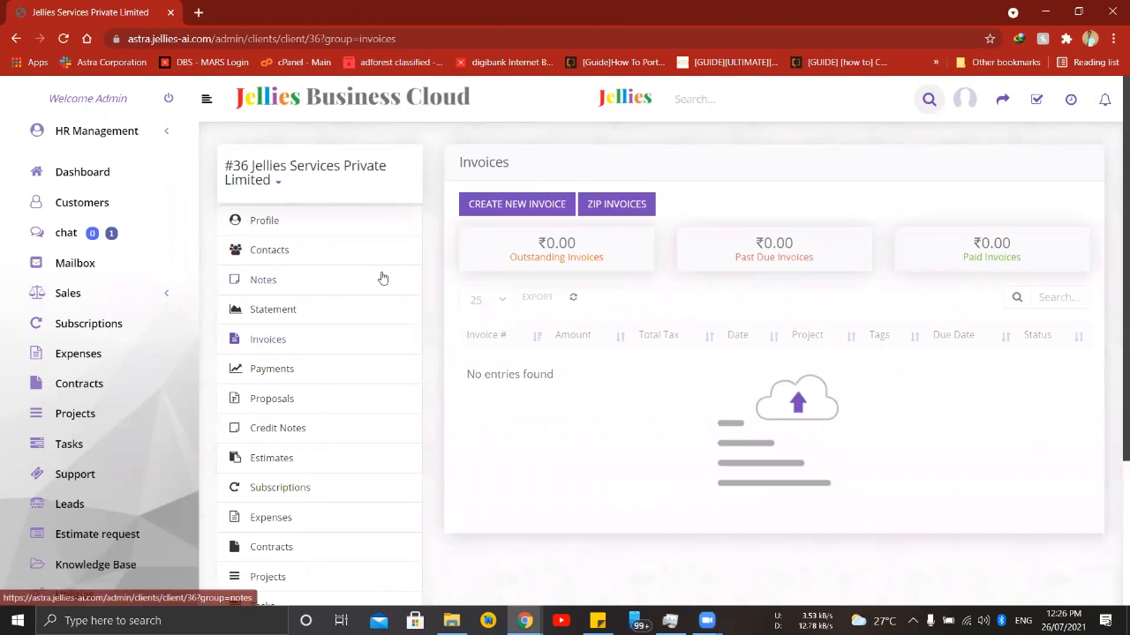
{"action": "scroll", "coordinate": [353, 281], "scroll_direction": "down", "scroll_amount": 1}
{"action": "left_click", "coordinate": [279, 326]}
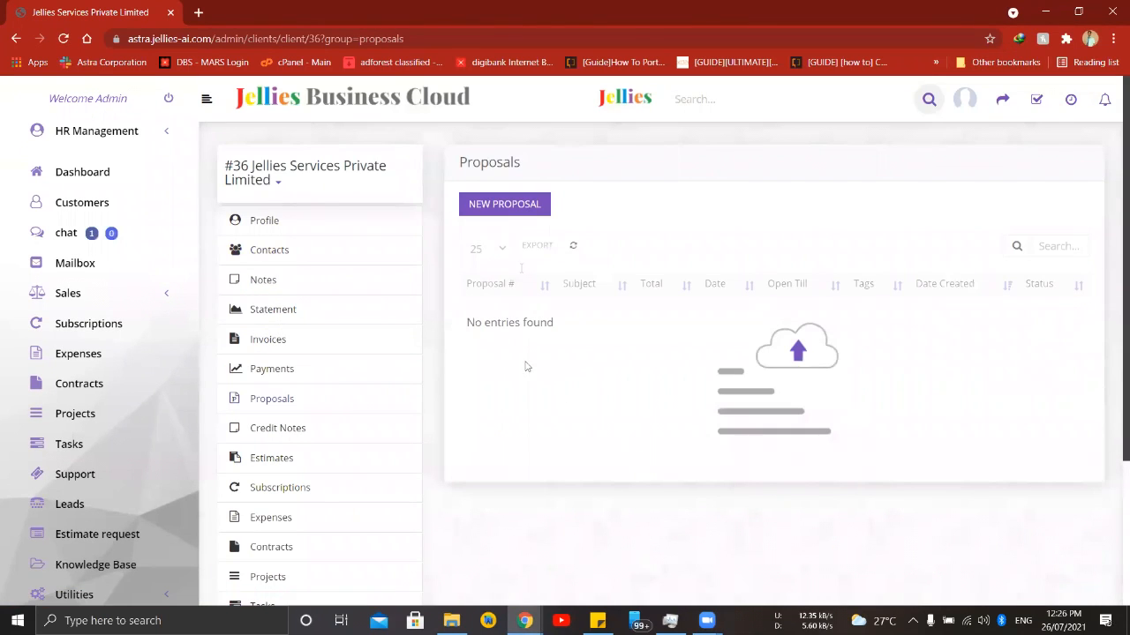
{"action": "scroll", "coordinate": [353, 404], "scroll_direction": "down", "scroll_amount": 2}
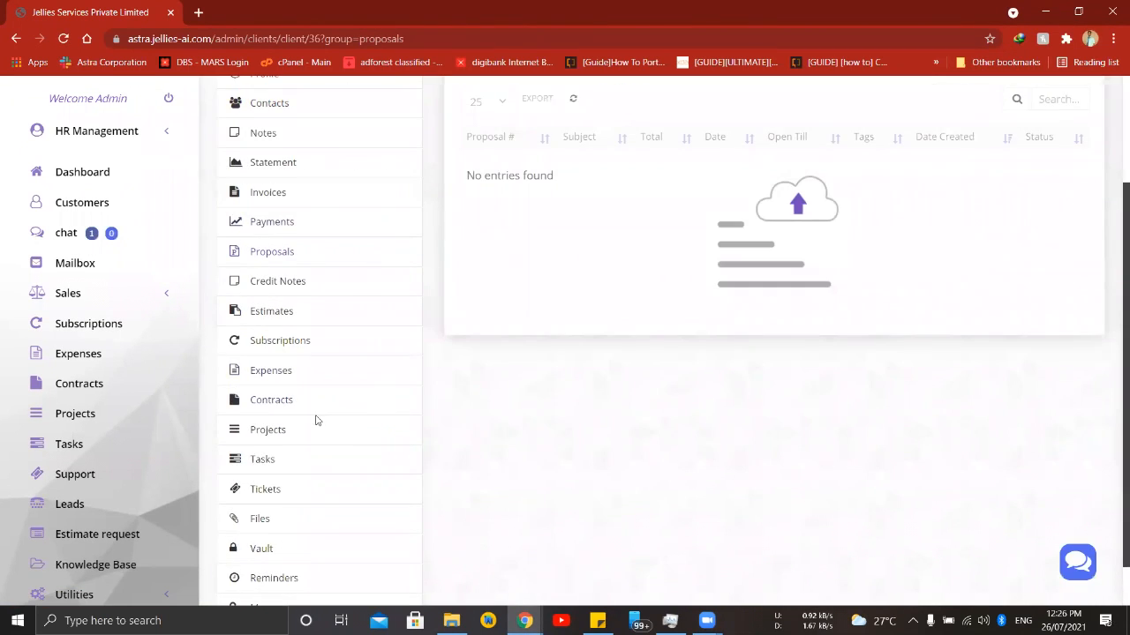
{"action": "left_click", "coordinate": [264, 430]}
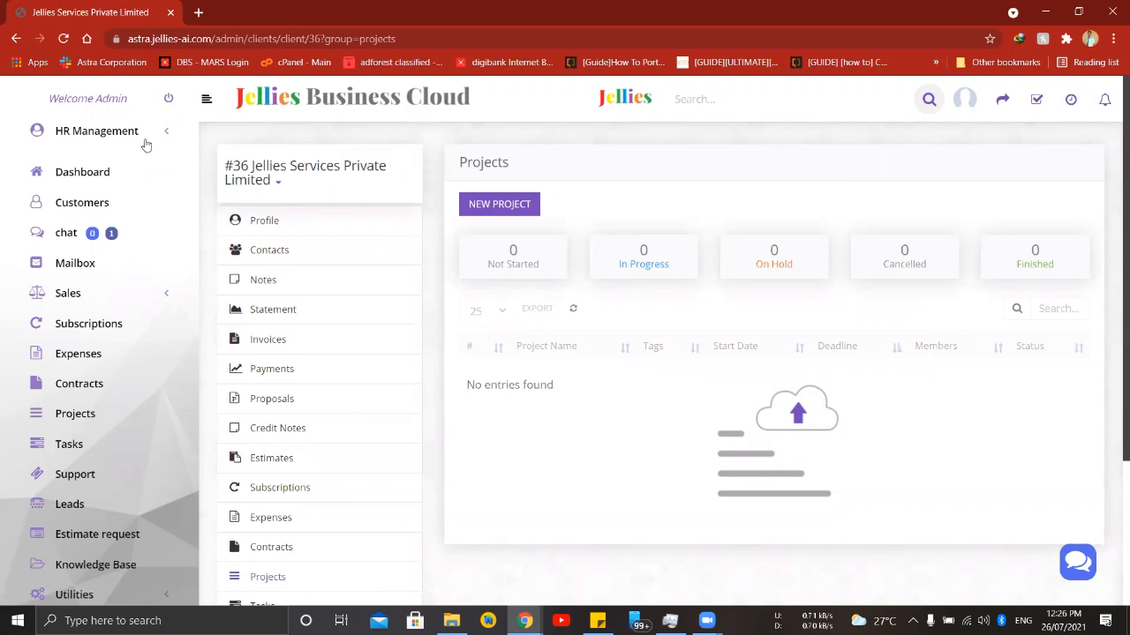
- View a staff conversation, the group chat and the list of client chats in the chat module
{"action": "left_click", "coordinate": [60, 240]}
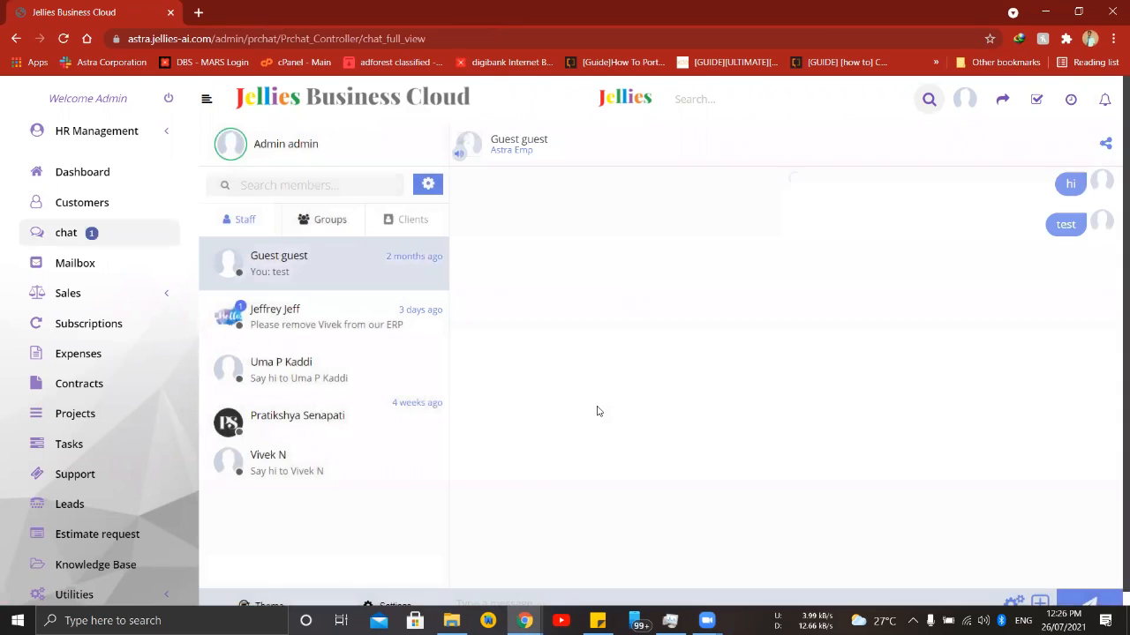
{"action": "left_click", "coordinate": [273, 320]}
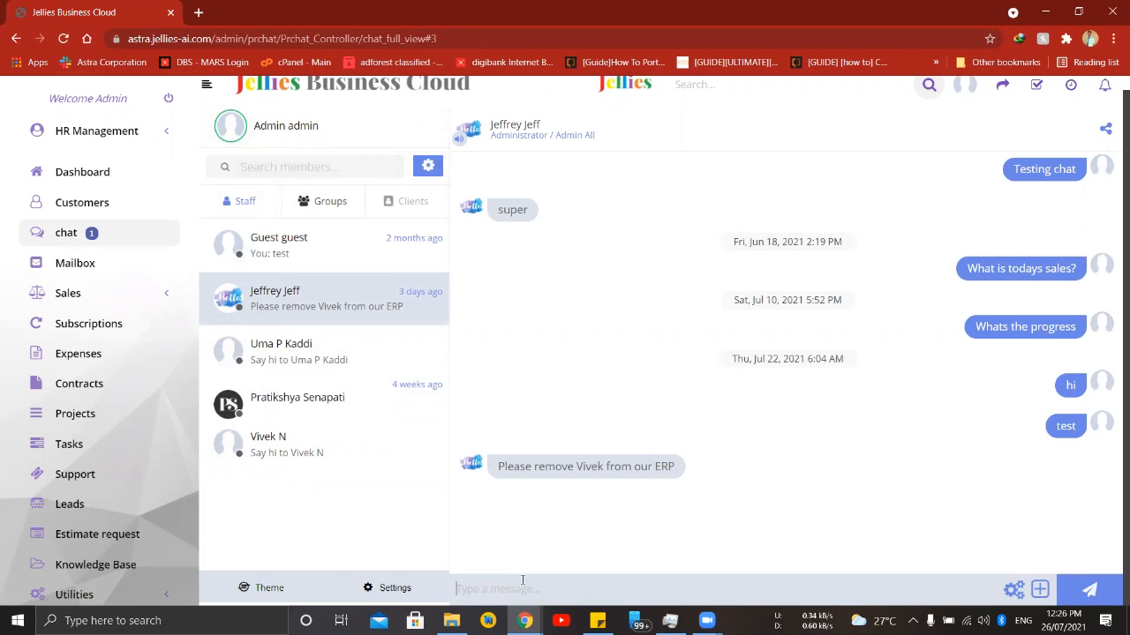
{"action": "left_click", "coordinate": [342, 205]}
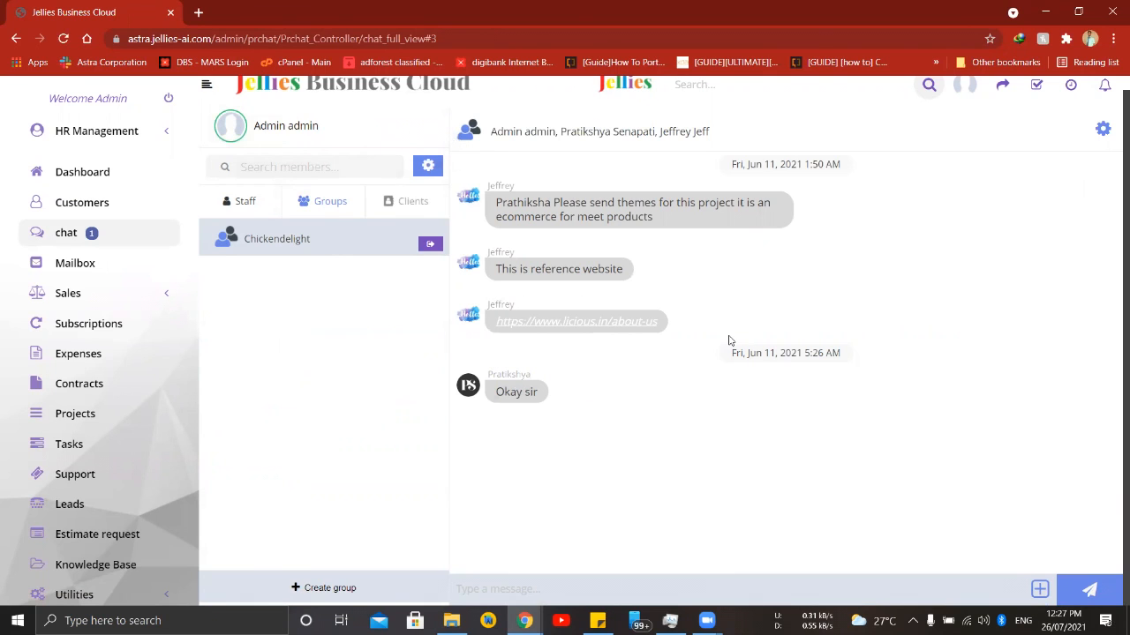
{"action": "left_click", "coordinate": [421, 203]}
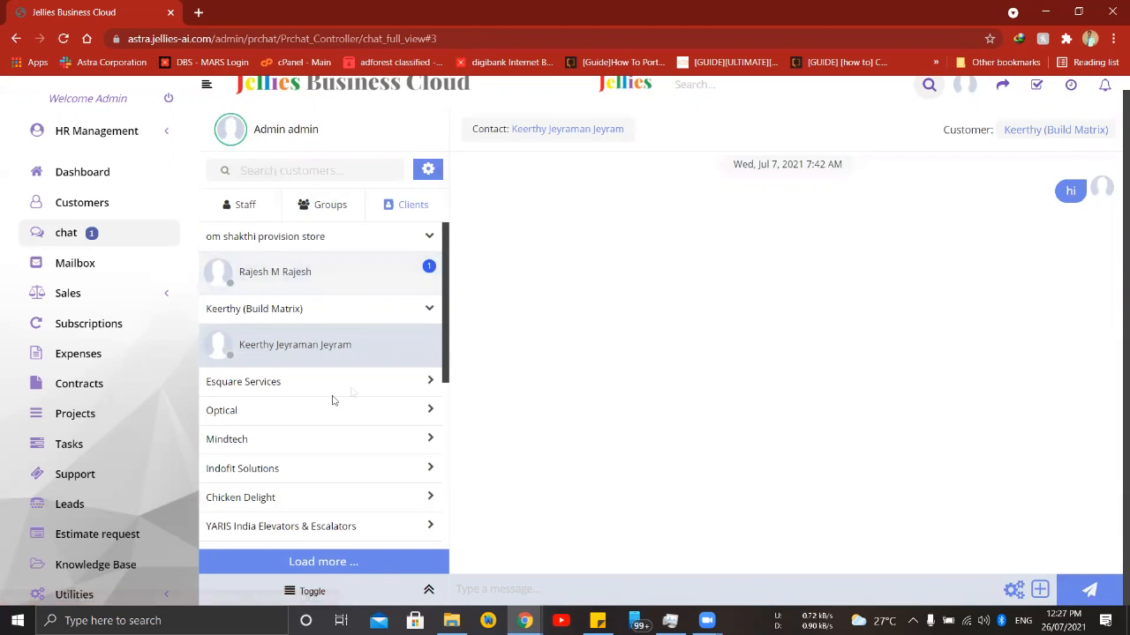
{"action": "scroll", "coordinate": [328, 398], "scroll_direction": "down", "scroll_amount": 5}
{"action": "scroll", "coordinate": [326, 404], "scroll_direction": "up", "scroll_amount": 5}
- Send the message "Hi please share project details" to the om shakthi provision store contact
{"action": "left_click", "coordinate": [265, 273]}
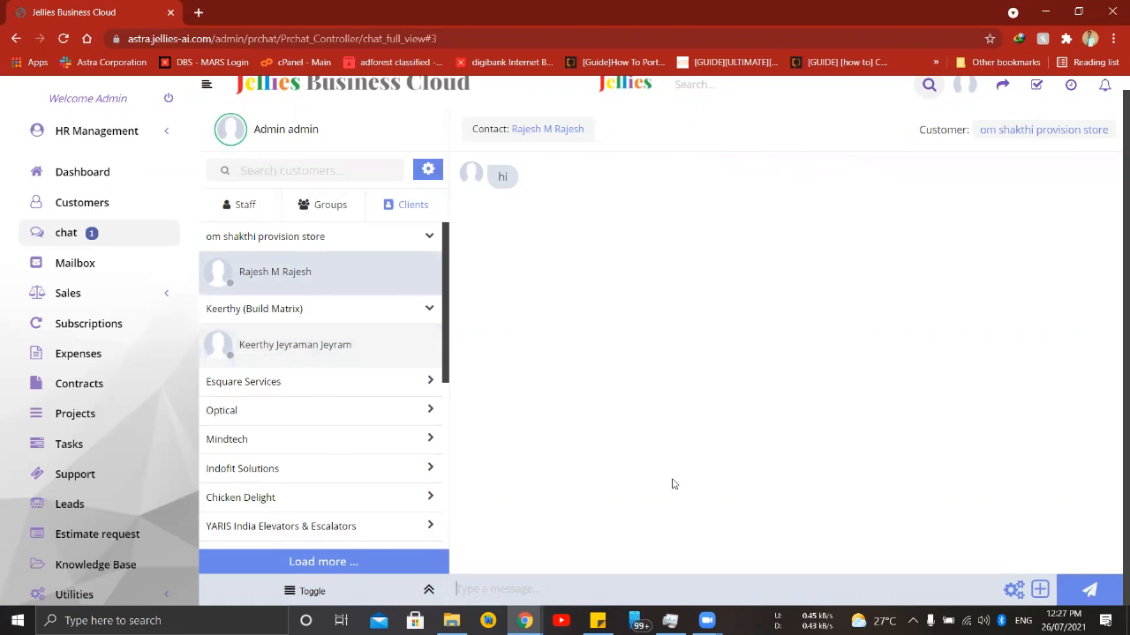
{"action": "type", "text": "Hi please"}
{"action": "type", "text": "share project details"}
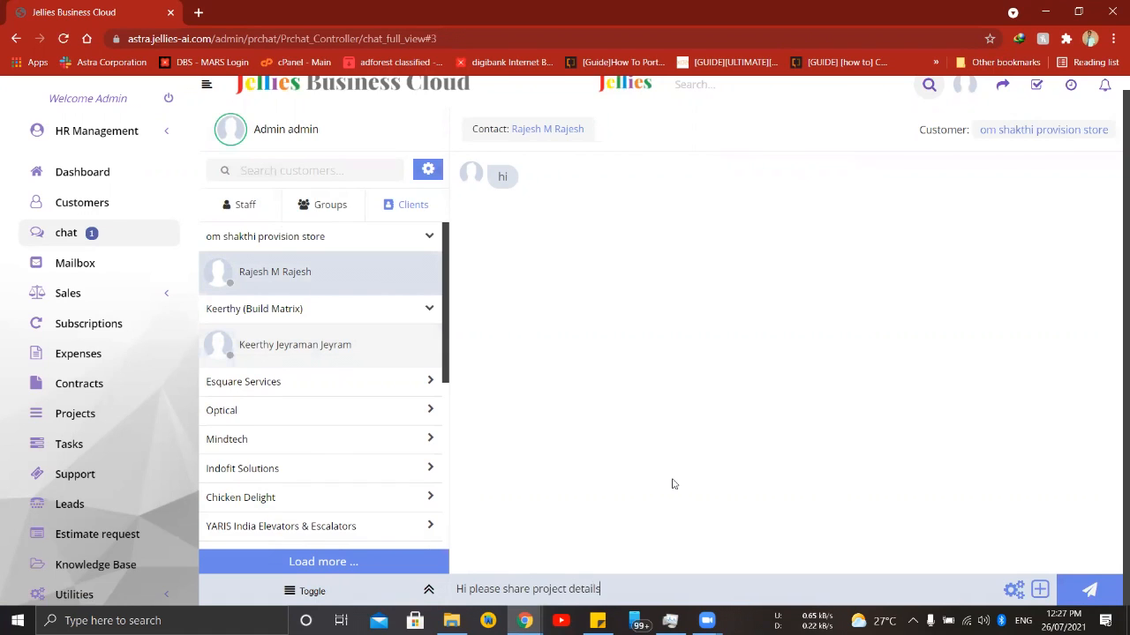
{"action": "key", "text": "Return"}
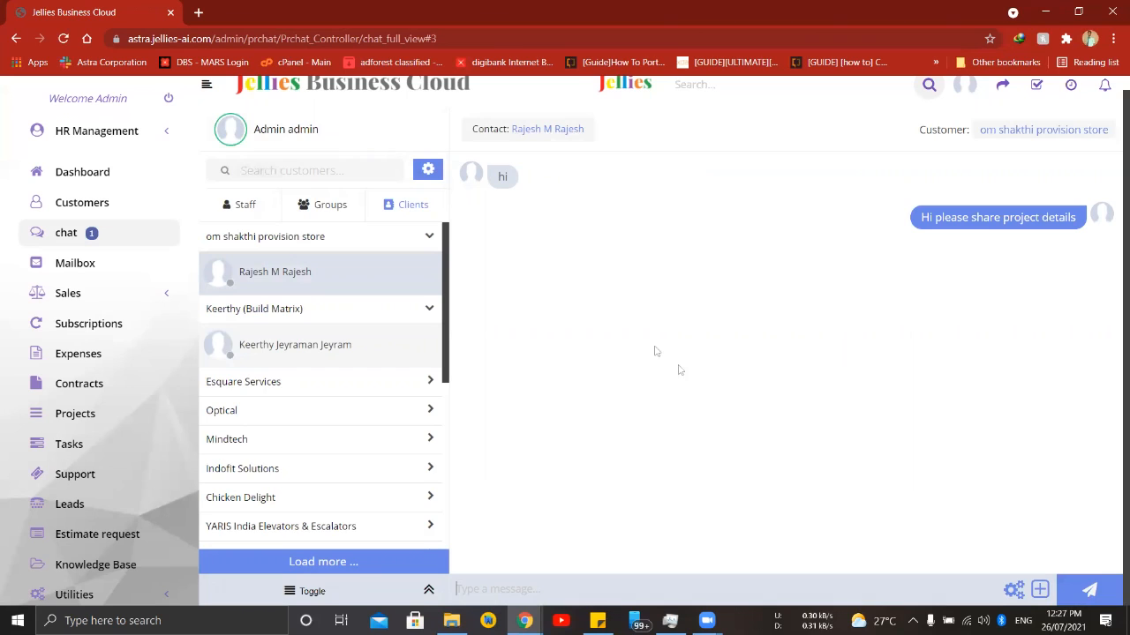
- Start a new sales proposal with the subject "Website Proposal"
{"action": "left_click", "coordinate": [163, 300]}
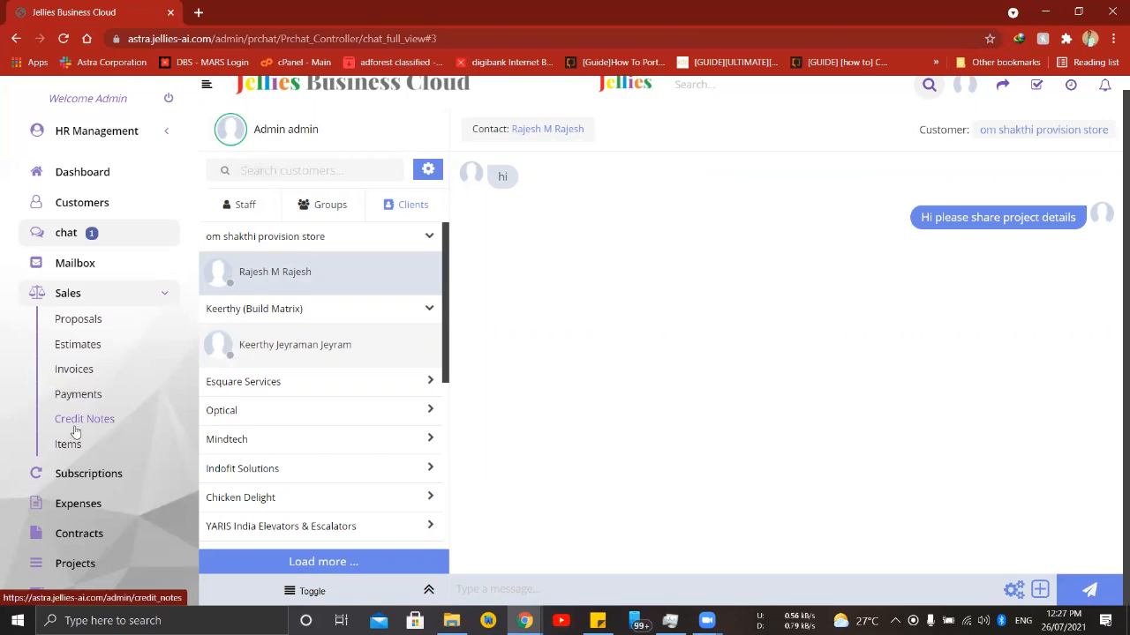
{"action": "left_click", "coordinate": [79, 321]}
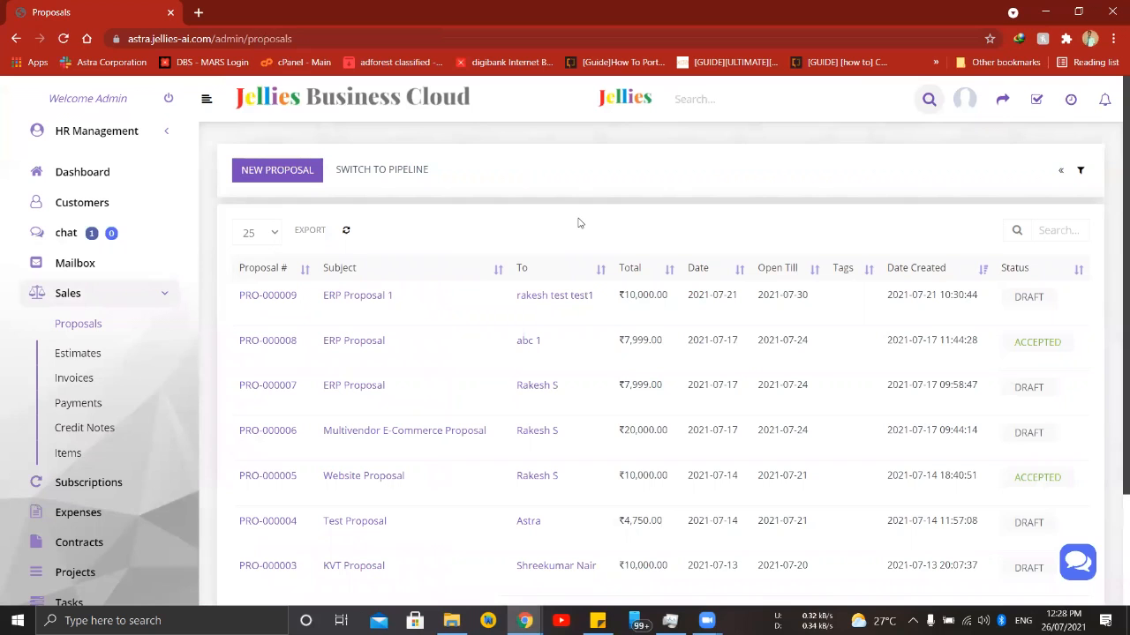
{"action": "left_click", "coordinate": [281, 179]}
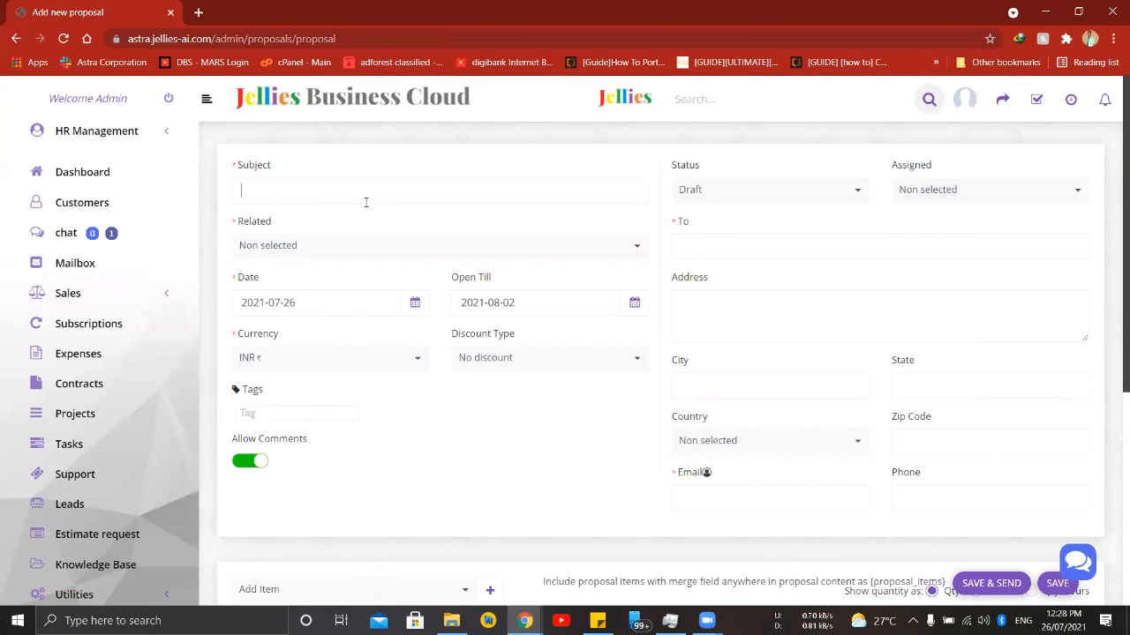
{"action": "type", "text": "Website"}
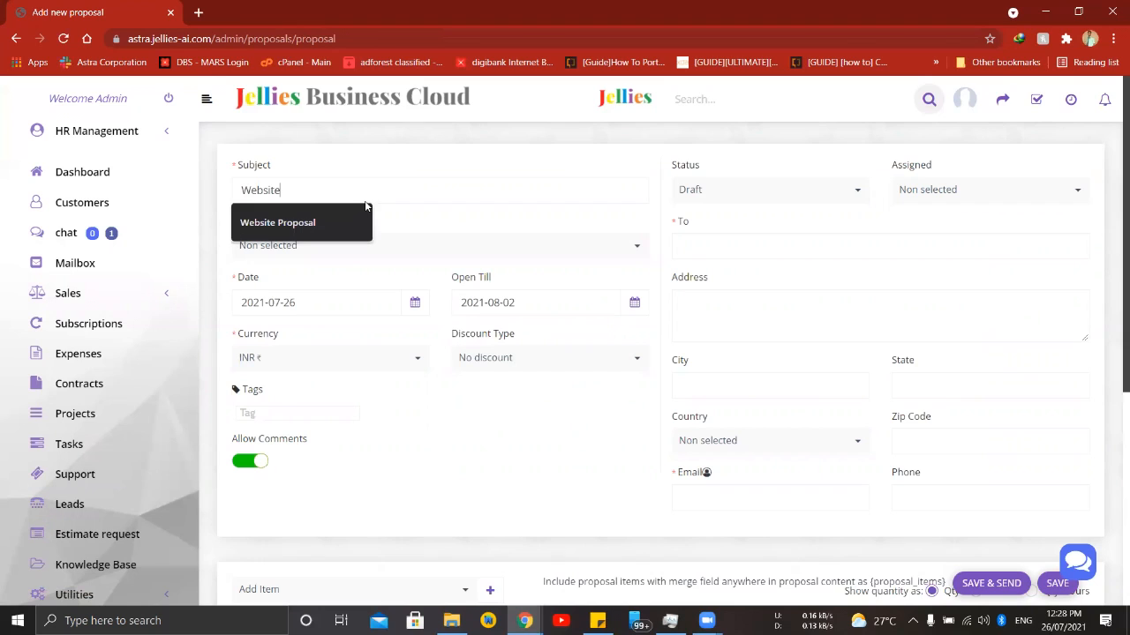
{"action": "left_click", "coordinate": [356, 221]}
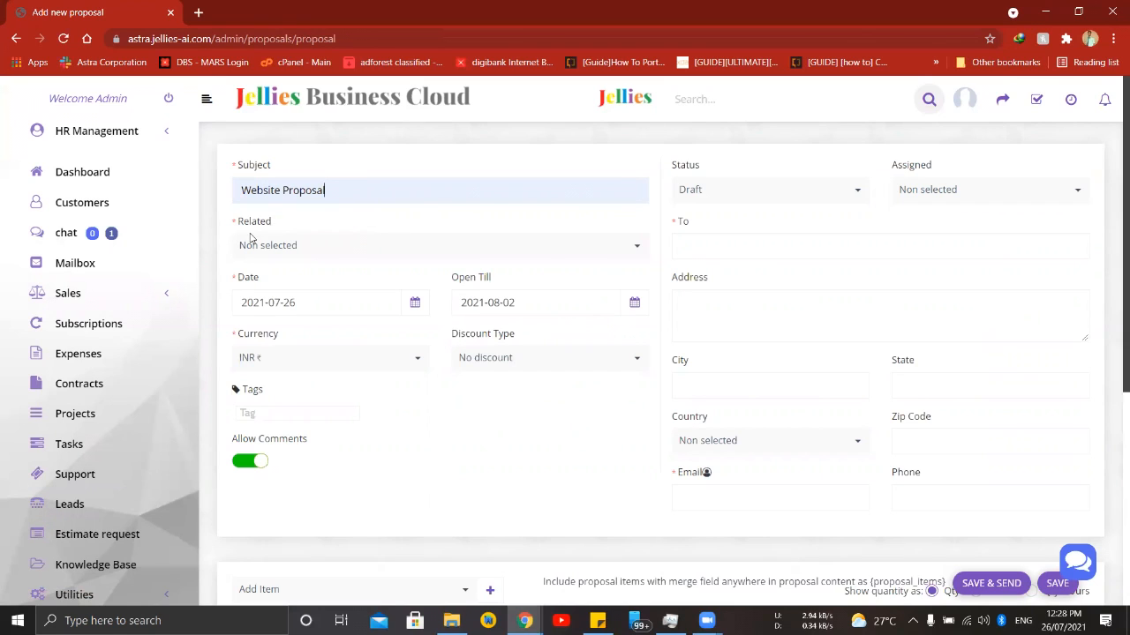
- Relate the proposal to a customer and choose Jellies Services Private Limited
{"action": "left_click", "coordinate": [303, 253]}
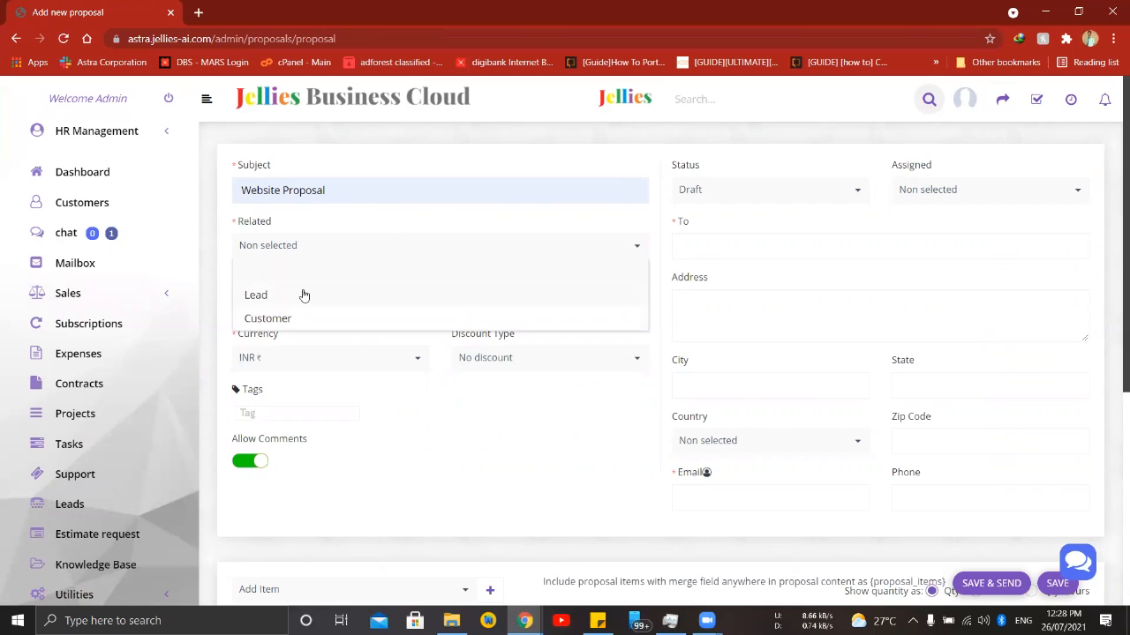
{"action": "left_click", "coordinate": [306, 322]}
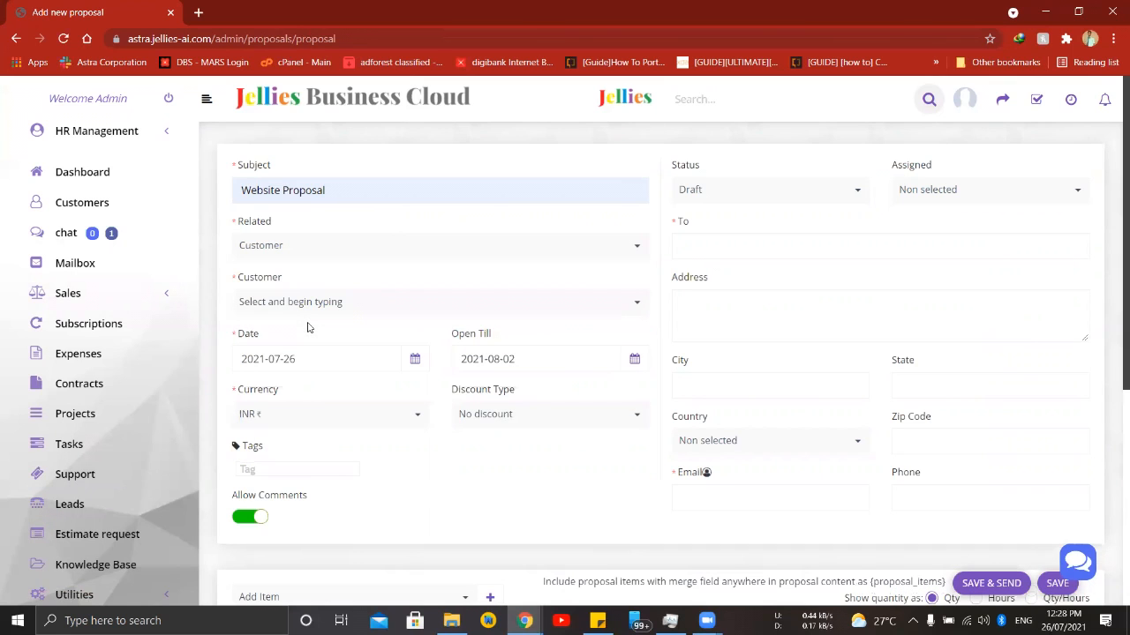
{"action": "left_click", "coordinate": [347, 321]}
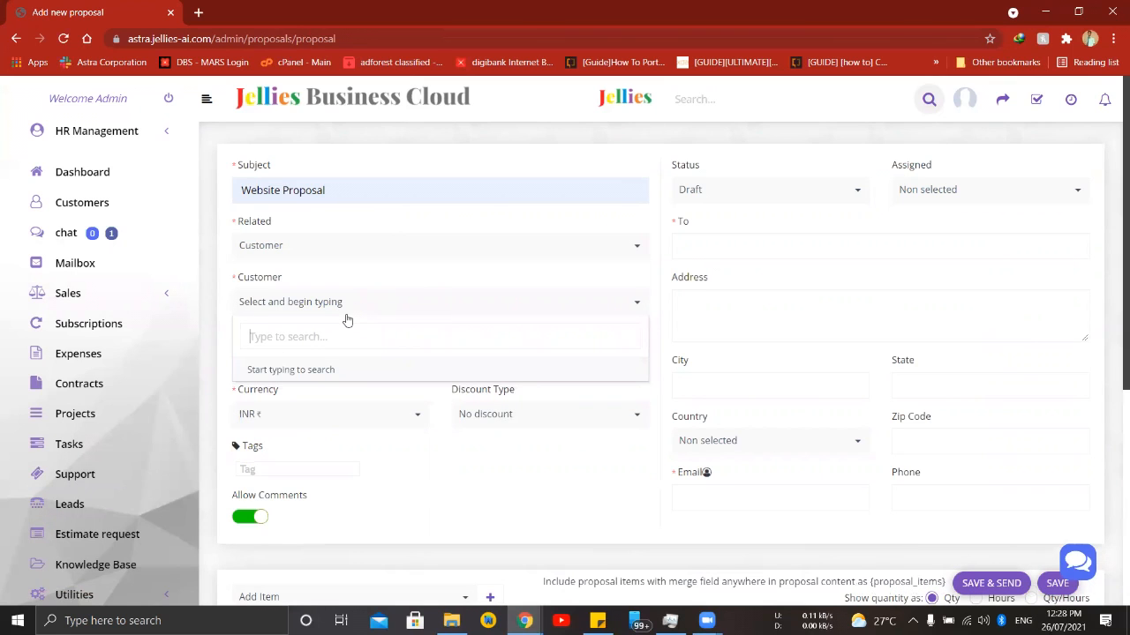
{"action": "type", "text": "Jell"}
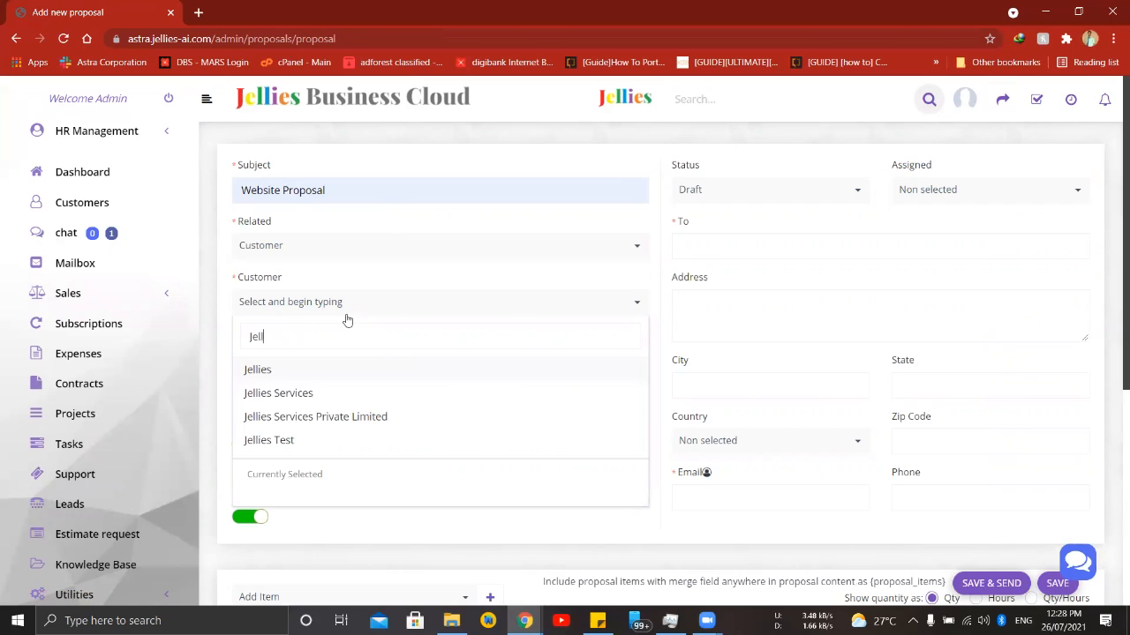
{"action": "left_click", "coordinate": [360, 416]}
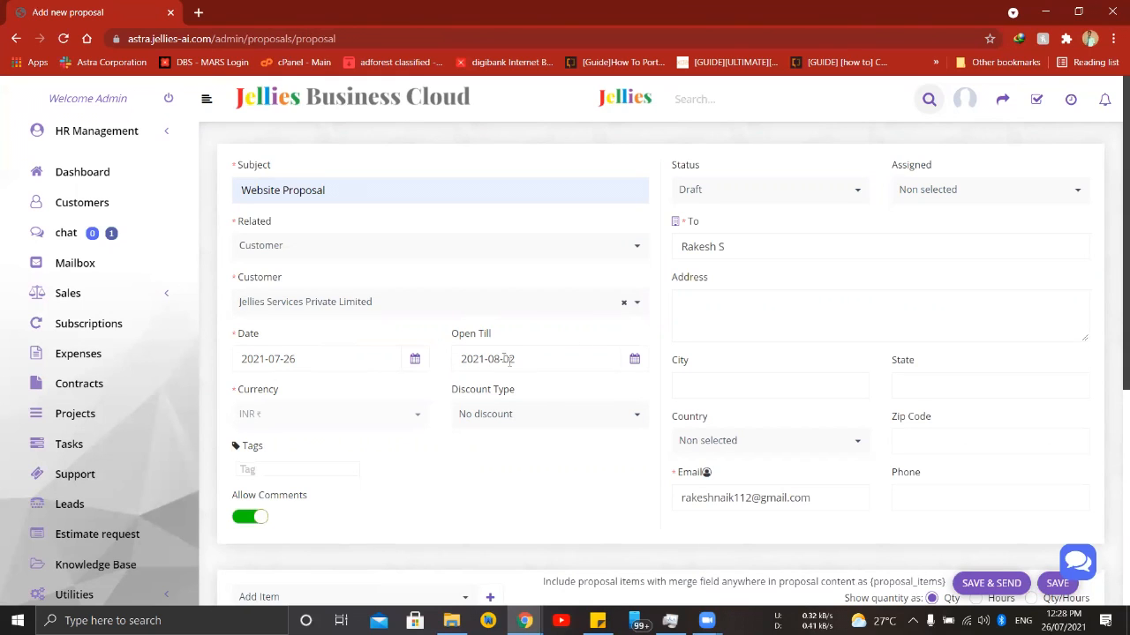
- View the calendars for the proposal's date and open till date, and check the contact's email field
{"action": "left_click", "coordinate": [414, 364]}
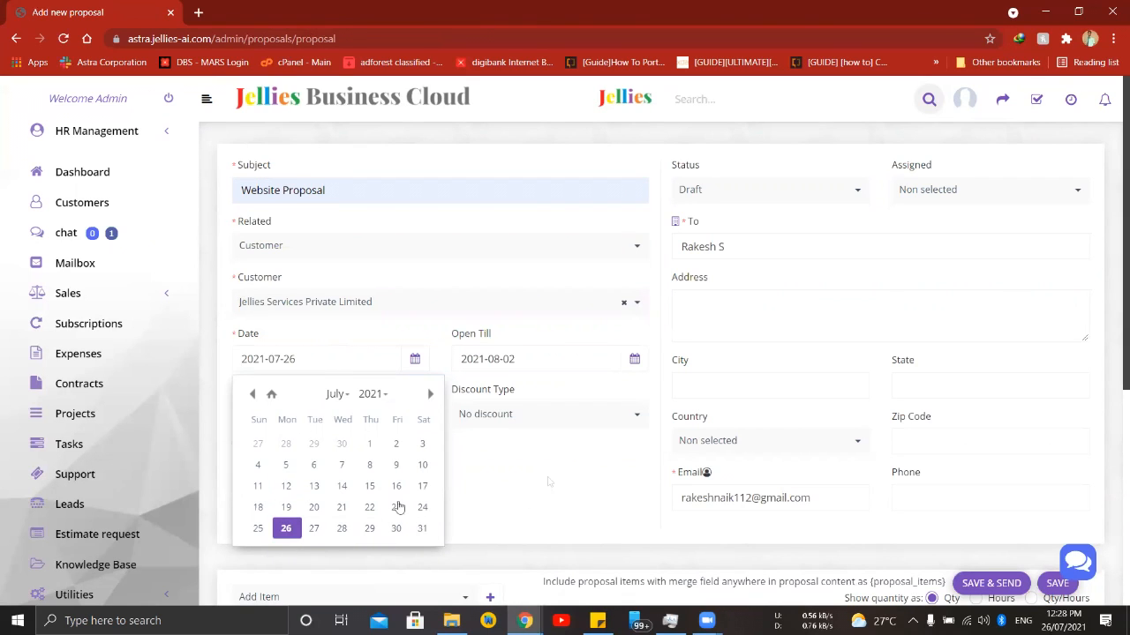
{"action": "left_click", "coordinate": [521, 469]}
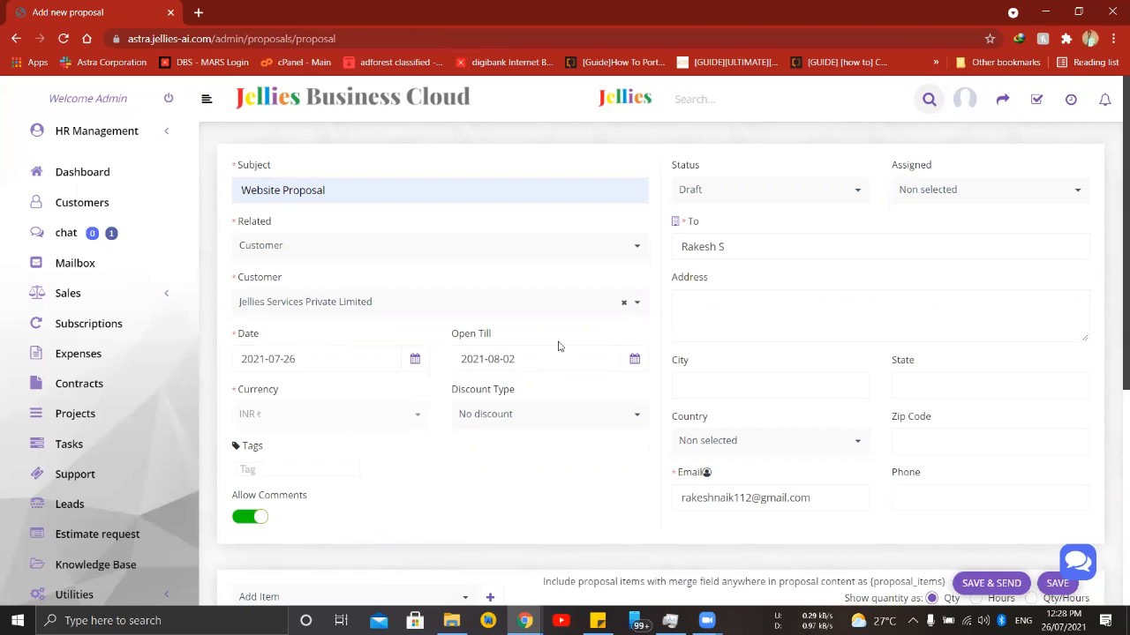
{"action": "left_click", "coordinate": [633, 358]}
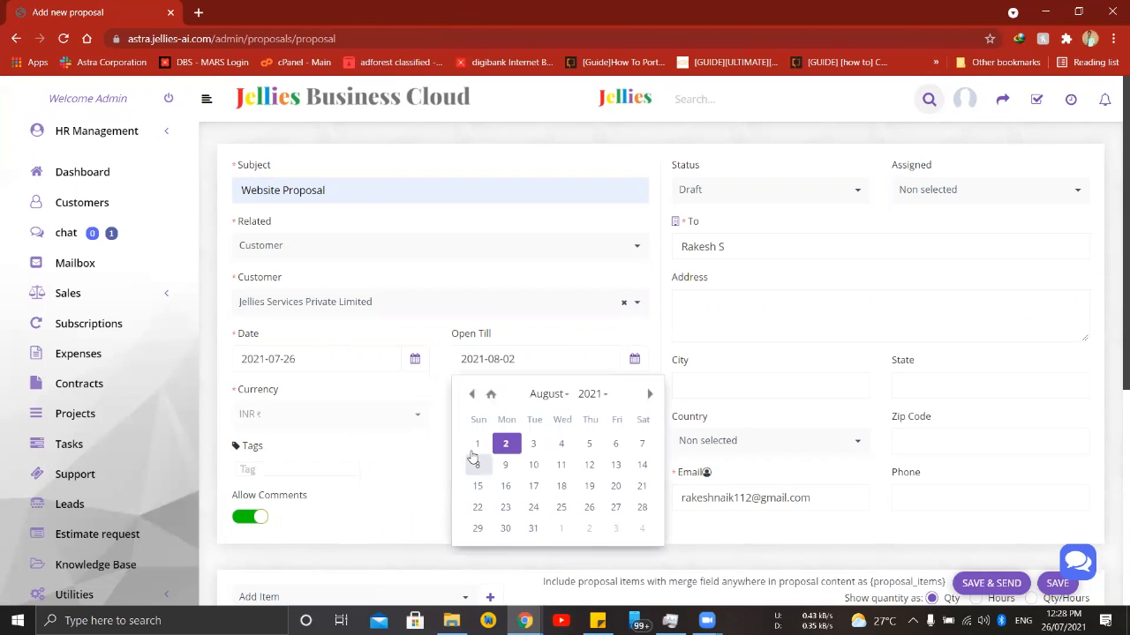
{"action": "left_click", "coordinate": [426, 473]}
{"action": "left_click", "coordinate": [603, 464]}
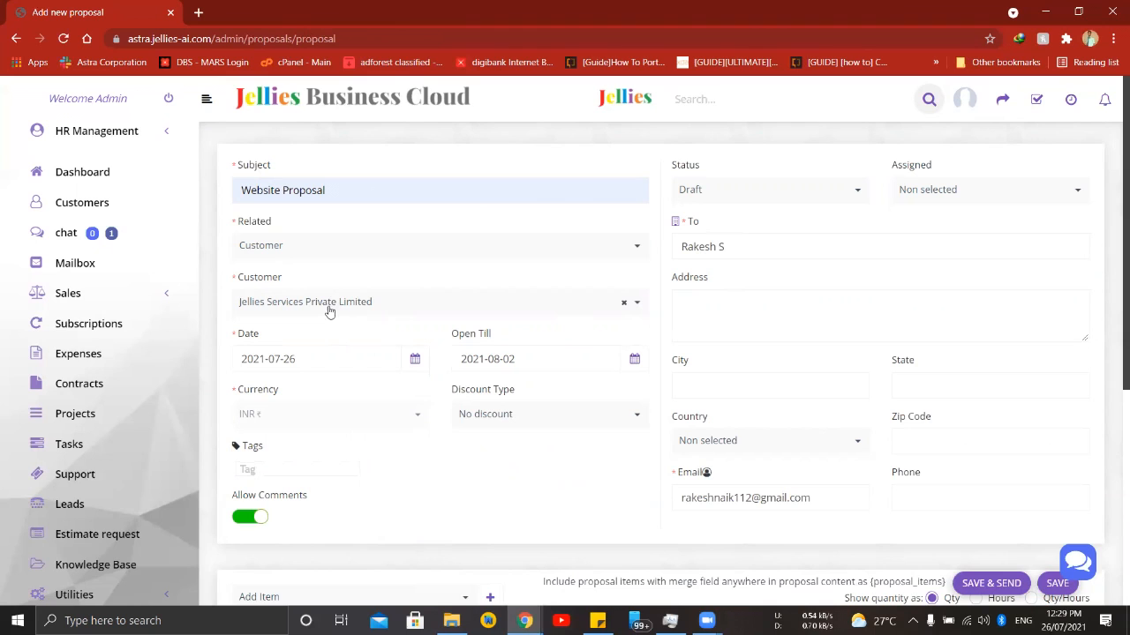
{"action": "left_click", "coordinate": [834, 496]}
- Add the proposal item "Dynamic Webiste" with quantity 1 and a rate of 5000
{"action": "scroll", "coordinate": [754, 418], "scroll_direction": "down", "scroll_amount": 1}
{"action": "scroll", "coordinate": [711, 444], "scroll_direction": "down", "scroll_amount": 3}
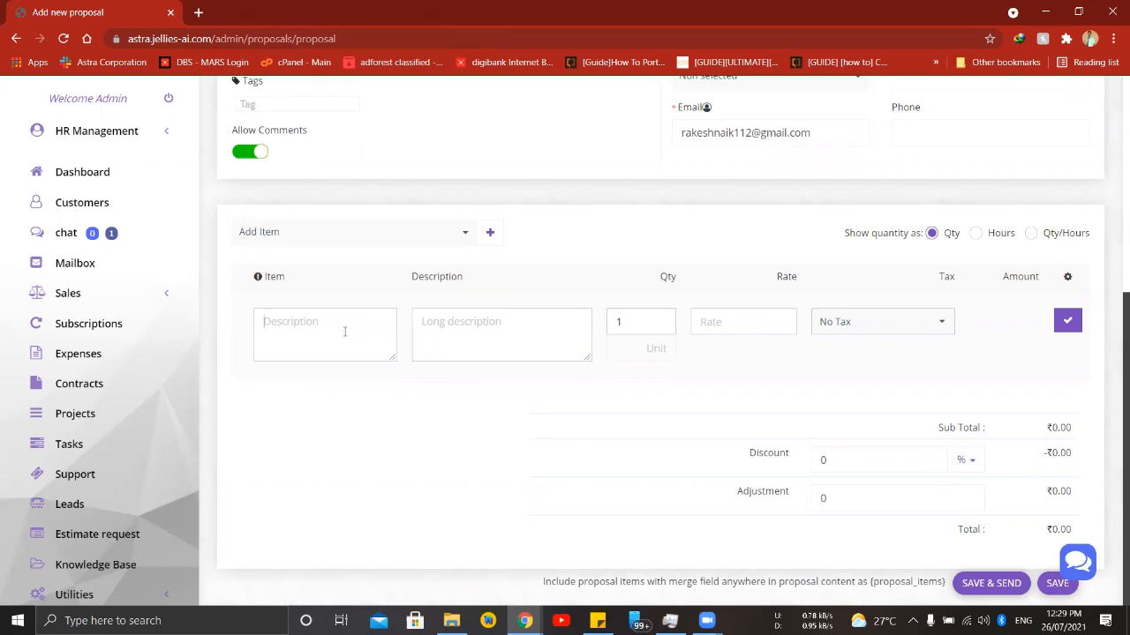
{"action": "type", "text": "Dynamic Webiste"}
{"action": "left_click", "coordinate": [740, 310]}
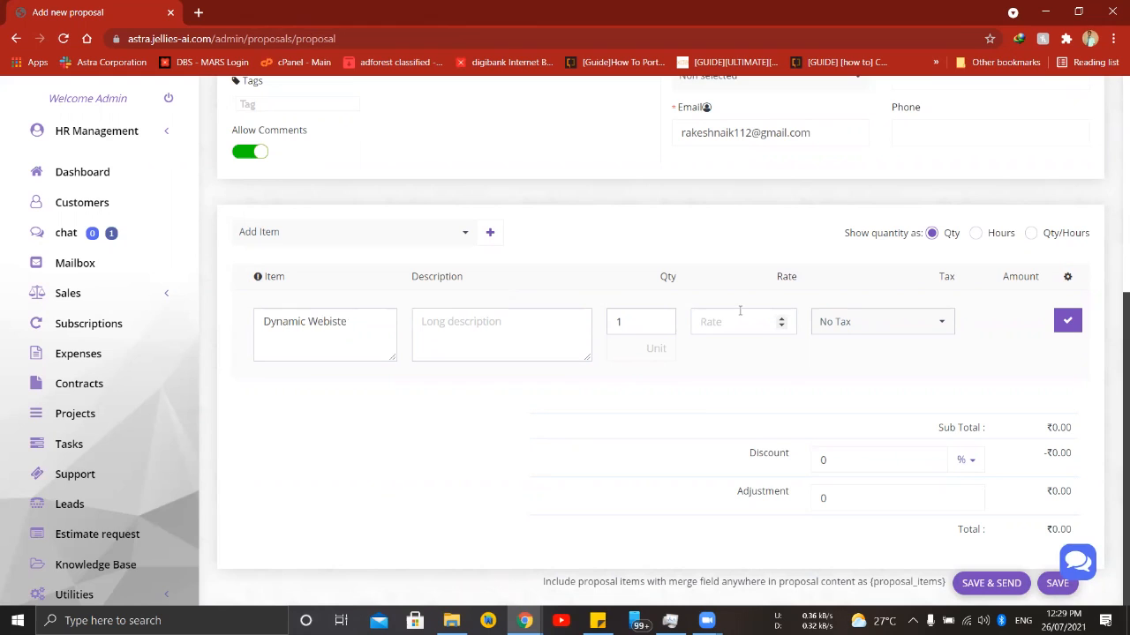
{"action": "type", "text": "5000"}
{"action": "left_click", "coordinate": [1063, 325]}
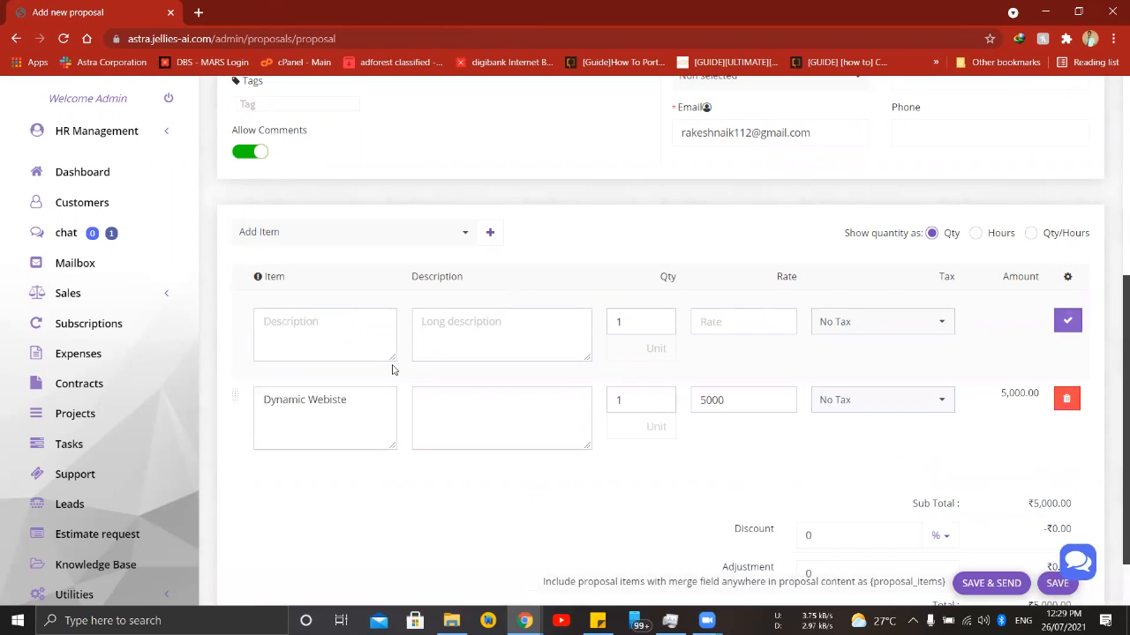
- Add a second proposal item, "Android App", with quantity 1 and a rate of 5000
{"action": "left_click", "coordinate": [308, 340]}
{"action": "type", "text": "Android APp"}
{"action": "key", "text": "BackSpace"}
{"action": "key", "text": "BackSpace"}
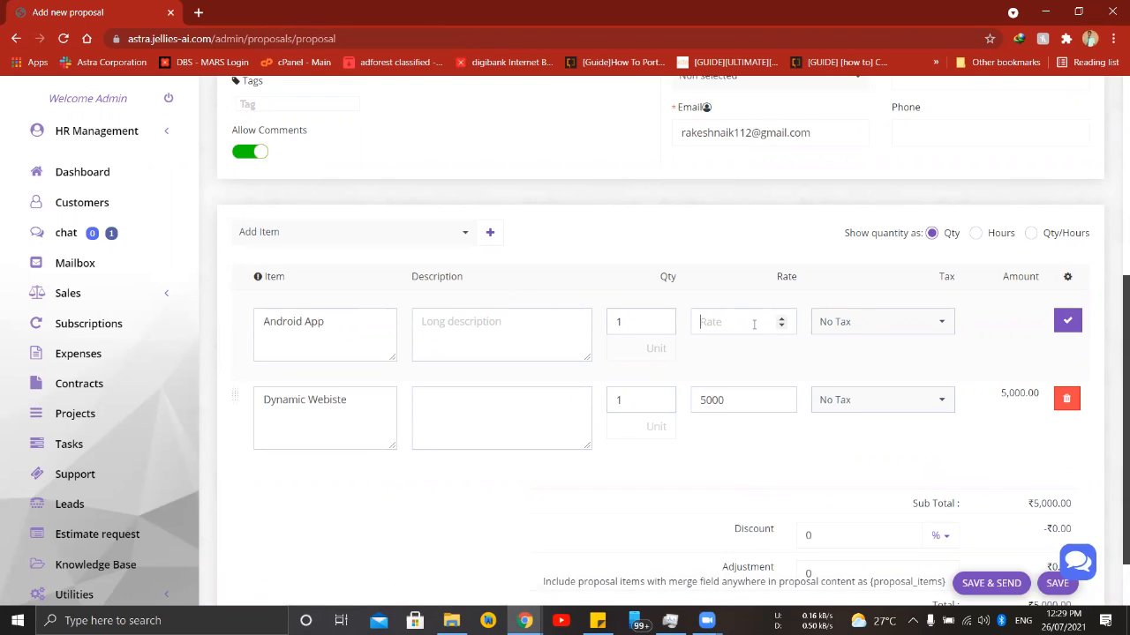
{"action": "type", "text": "5000"}
{"action": "left_click", "coordinate": [1065, 322]}
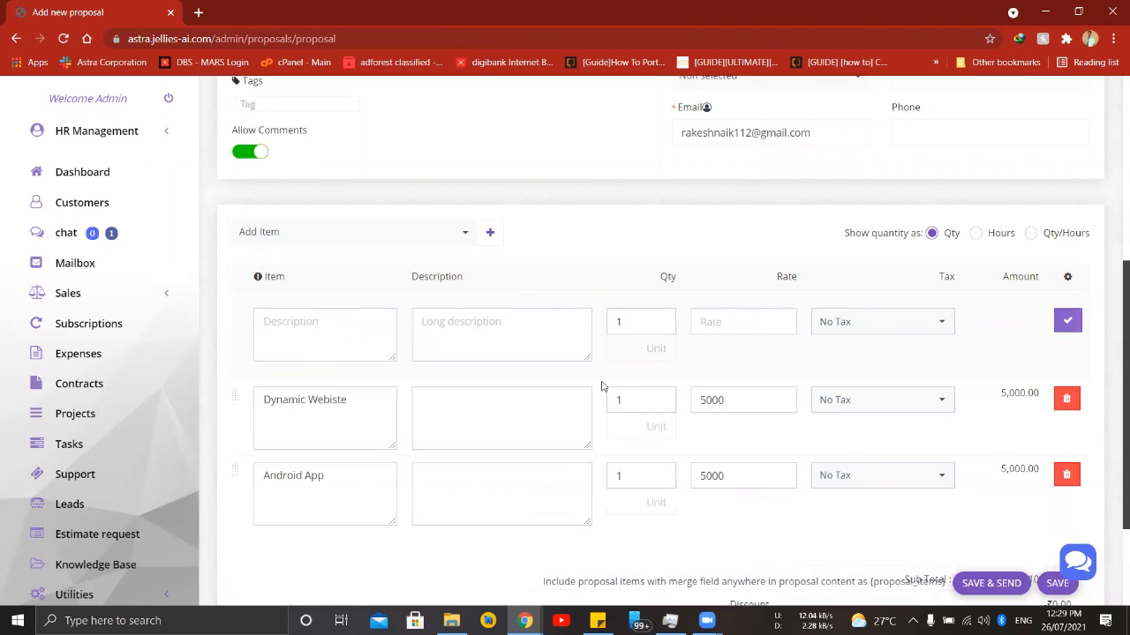
- Review the proposal's items and customer details, and save it without sending
{"action": "scroll", "coordinate": [371, 291], "scroll_direction": "down", "scroll_amount": 1}
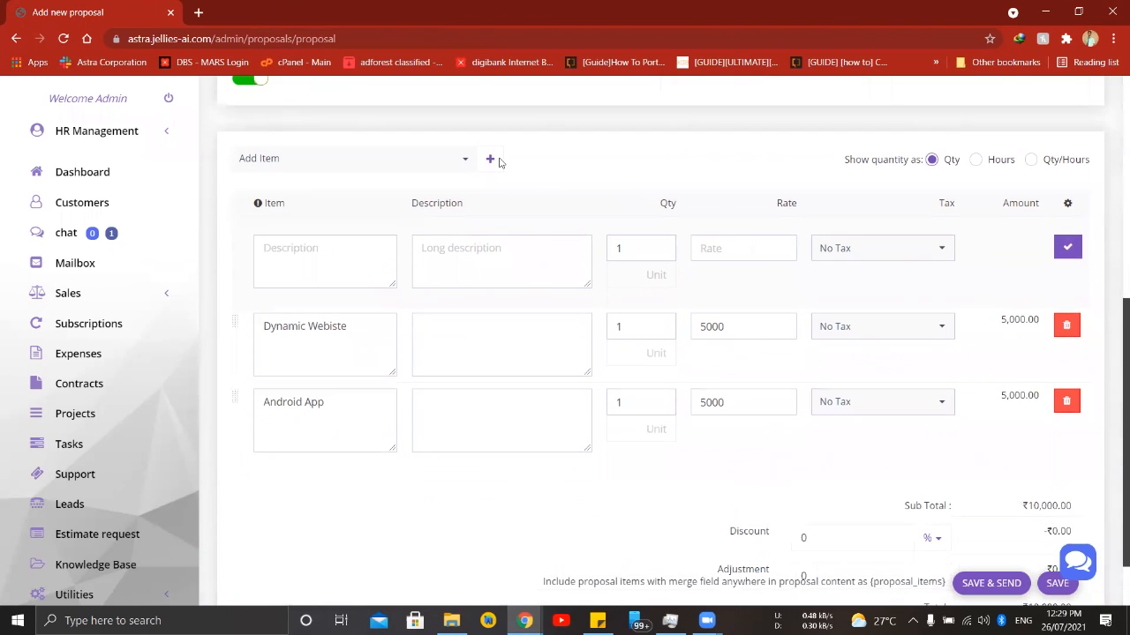
{"action": "scroll", "coordinate": [575, 482], "scroll_direction": "down", "scroll_amount": 1}
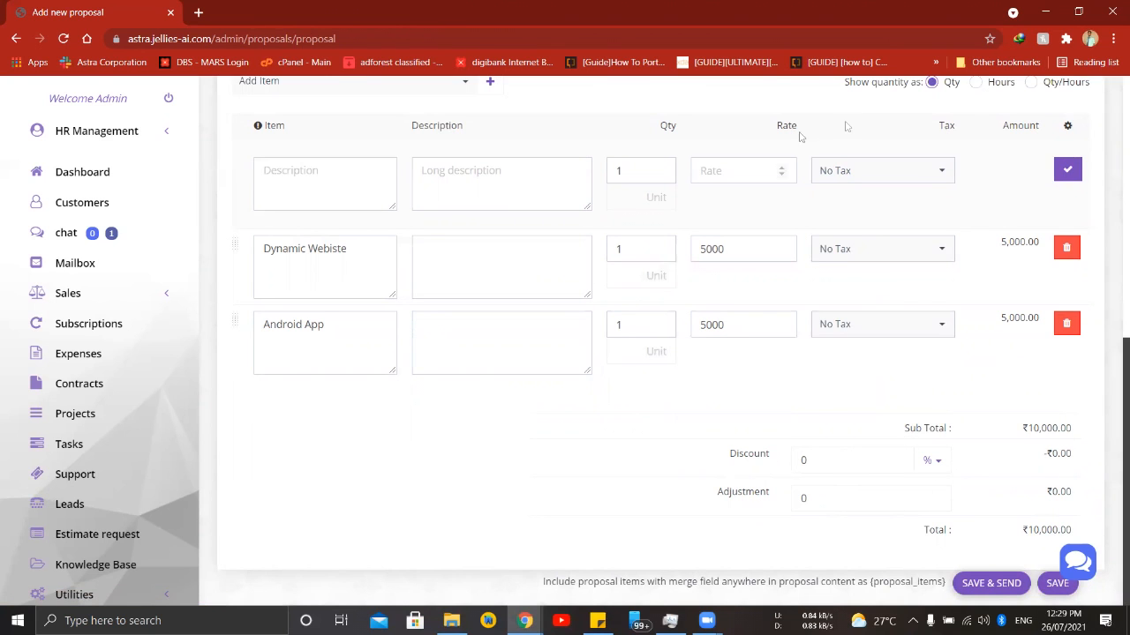
{"action": "scroll", "coordinate": [875, 323], "scroll_direction": "up", "scroll_amount": 6}
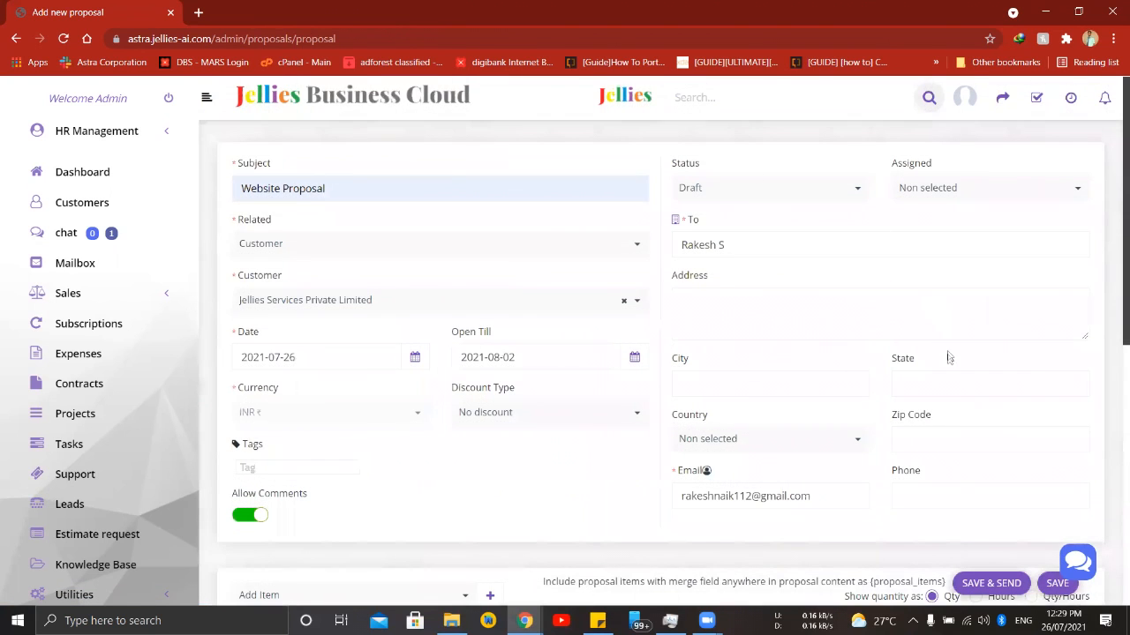
{"action": "scroll", "coordinate": [949, 371], "scroll_direction": "down", "scroll_amount": 6}
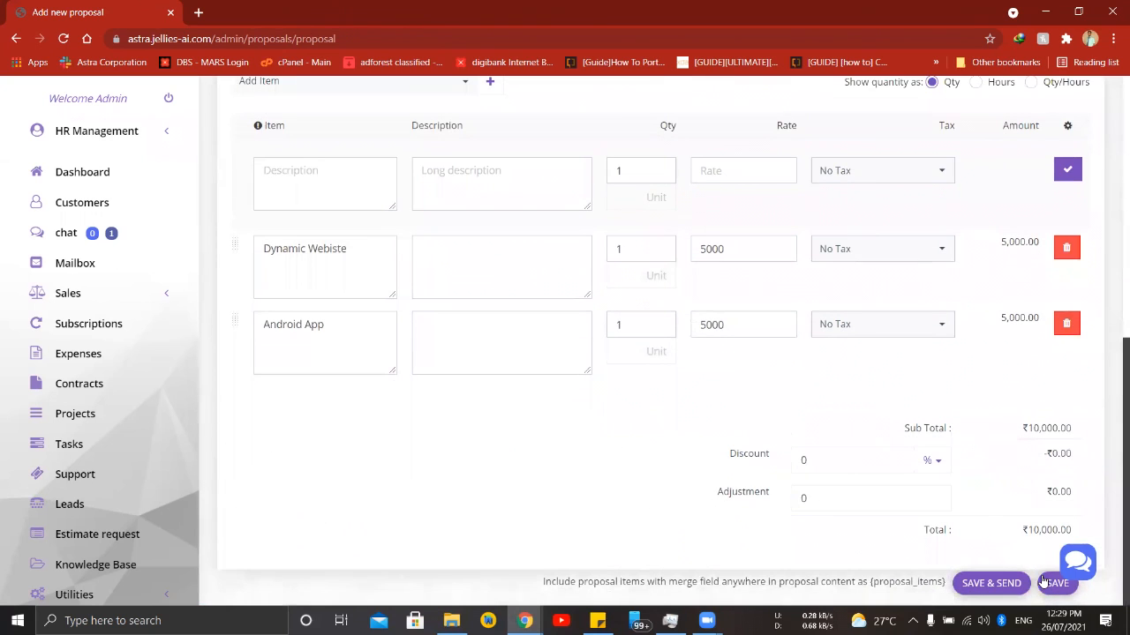
{"action": "left_click", "coordinate": [1056, 583]}
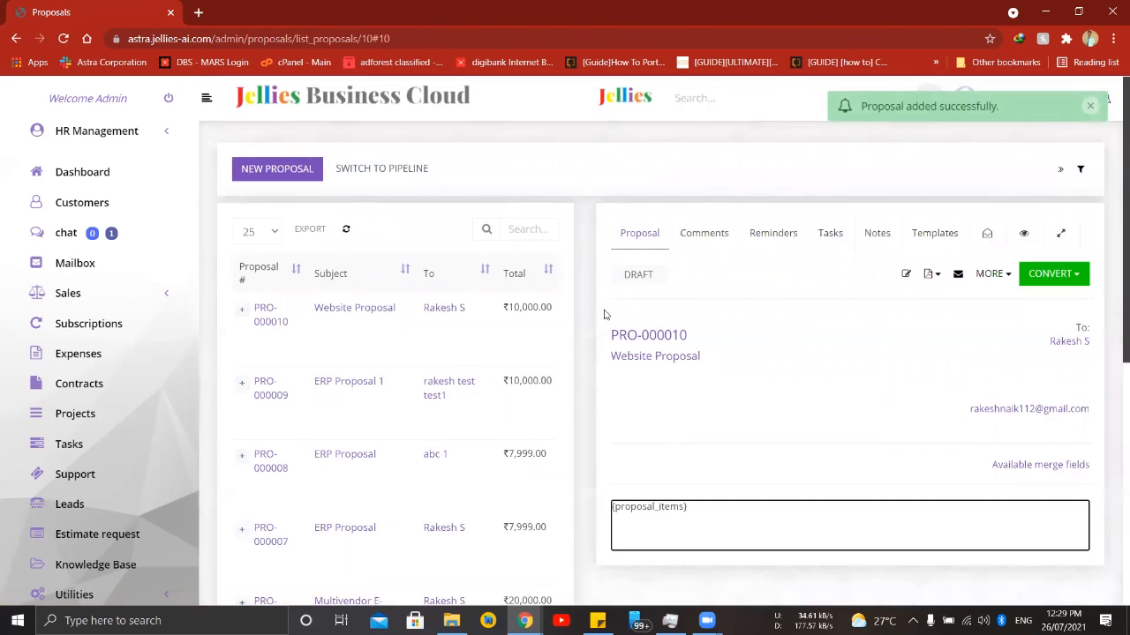
- Download the Website Proposal as a PDF and look through its items and totals in WPS Office
{"action": "scroll", "coordinate": [732, 471], "scroll_direction": "down", "scroll_amount": 1}
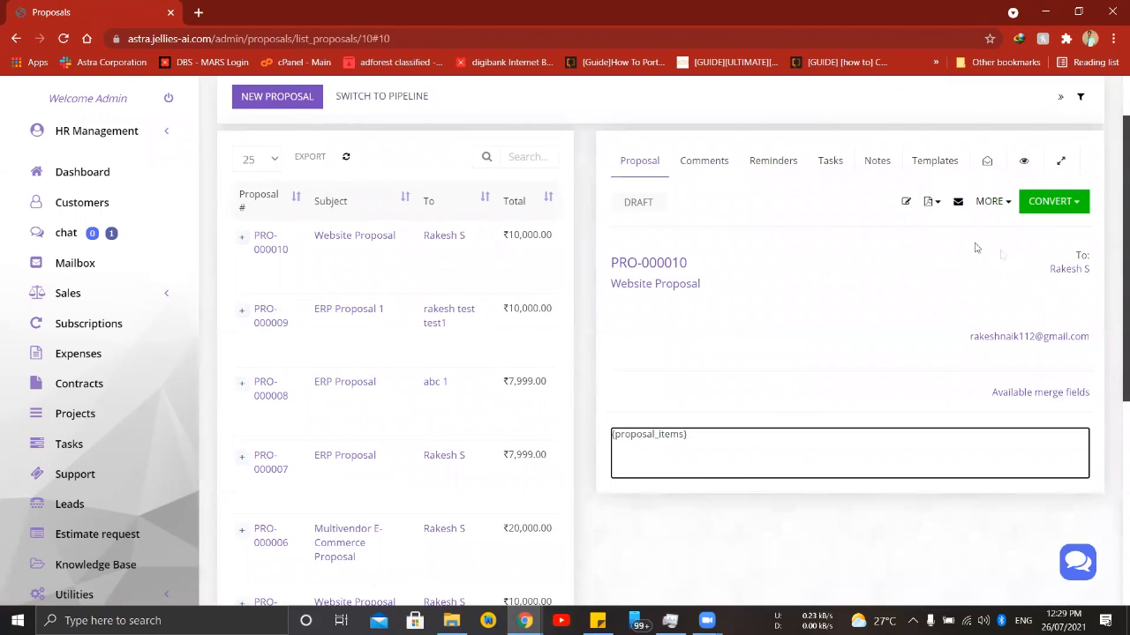
{"action": "left_click", "coordinate": [938, 205]}
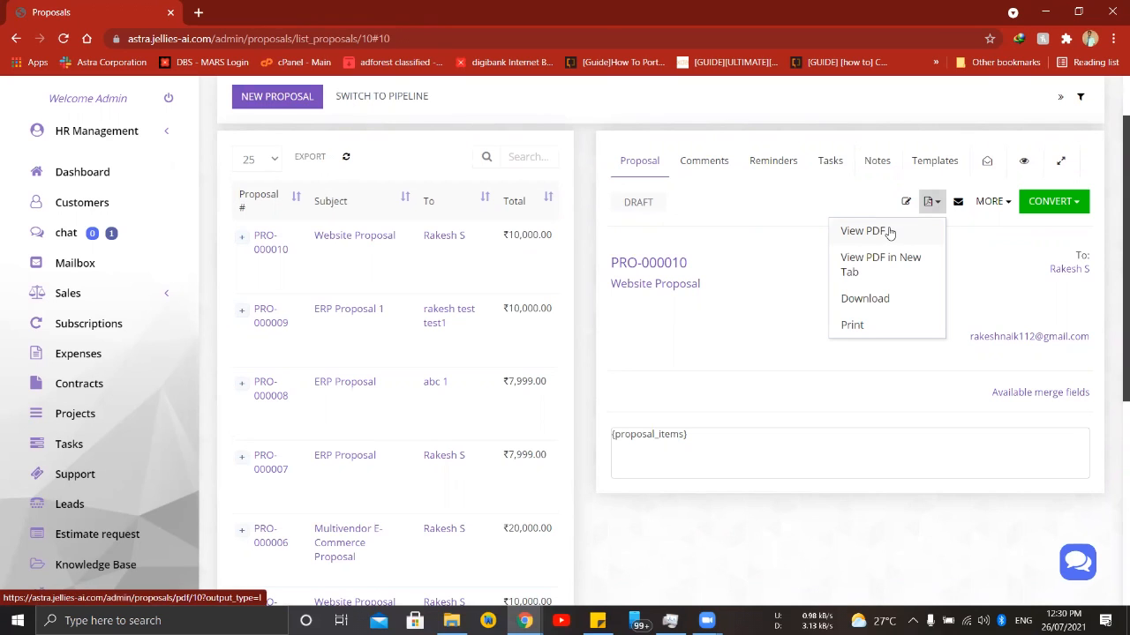
{"action": "left_click", "coordinate": [890, 231]}
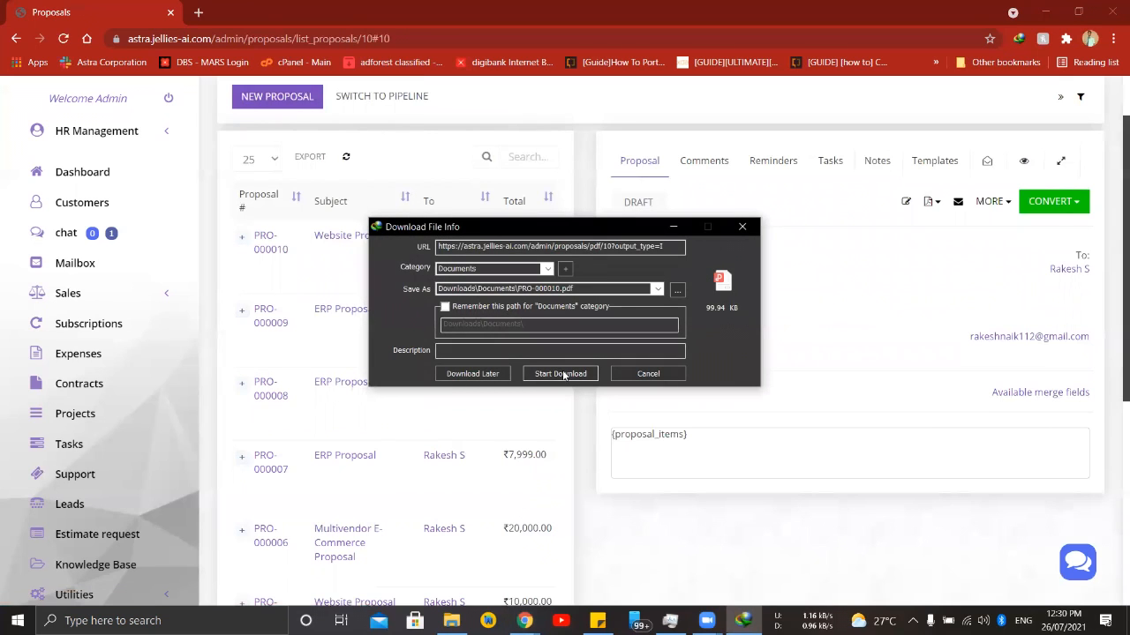
{"action": "left_click", "coordinate": [560, 374]}
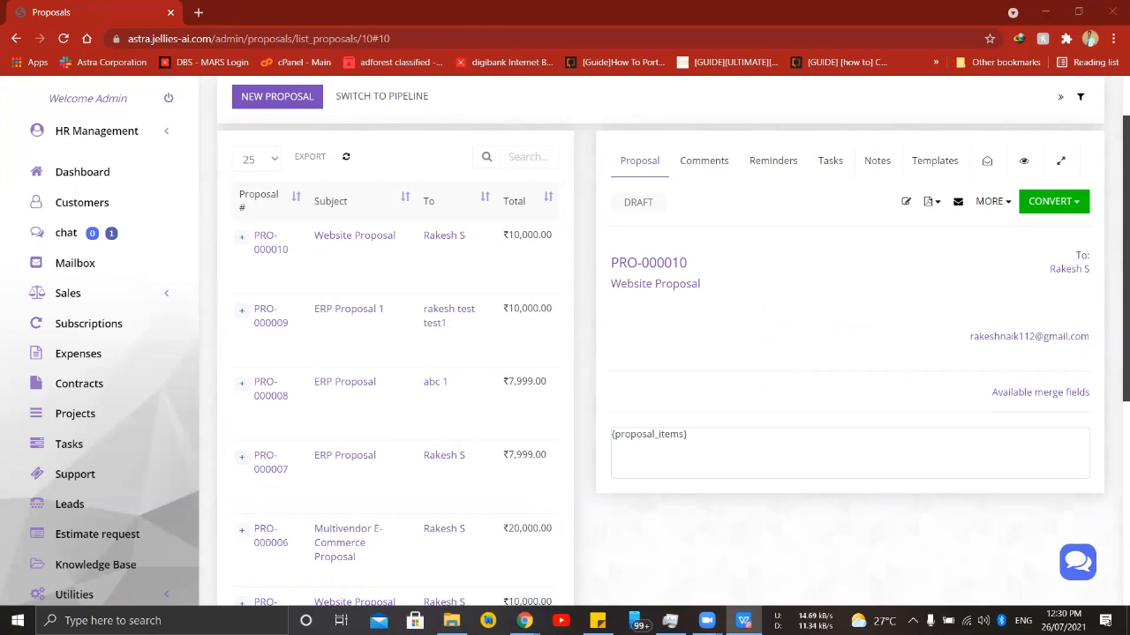
{"action": "double_click", "coordinate": [636, 82]}
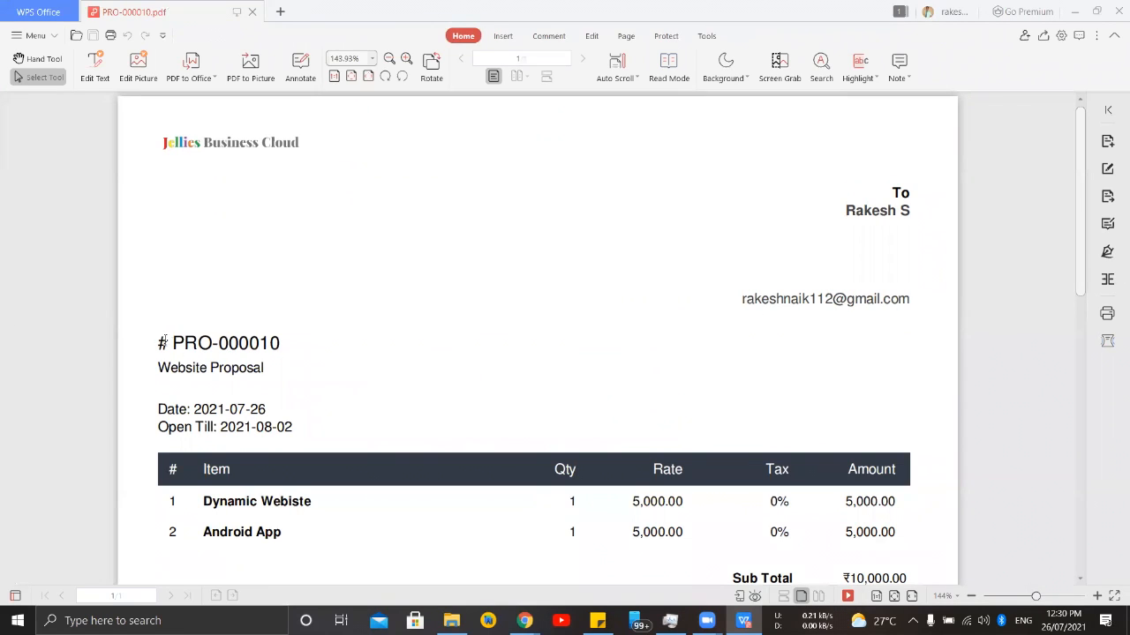
{"action": "scroll", "coordinate": [155, 343], "scroll_direction": "down", "scroll_amount": 1}
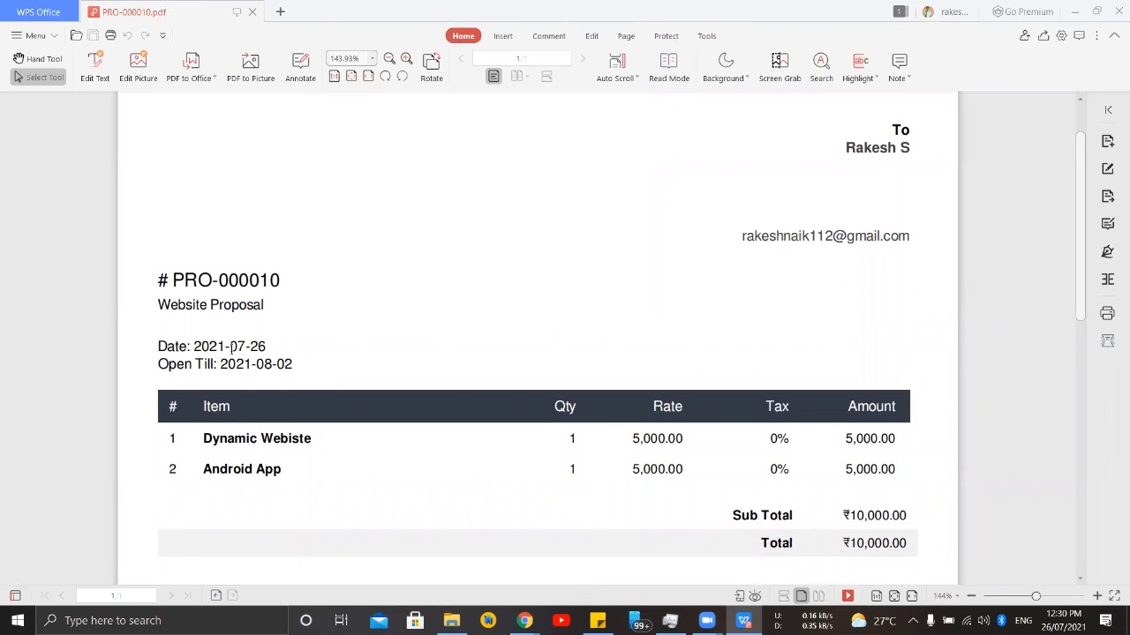
{"action": "scroll", "coordinate": [231, 347], "scroll_direction": "down", "scroll_amount": 2}
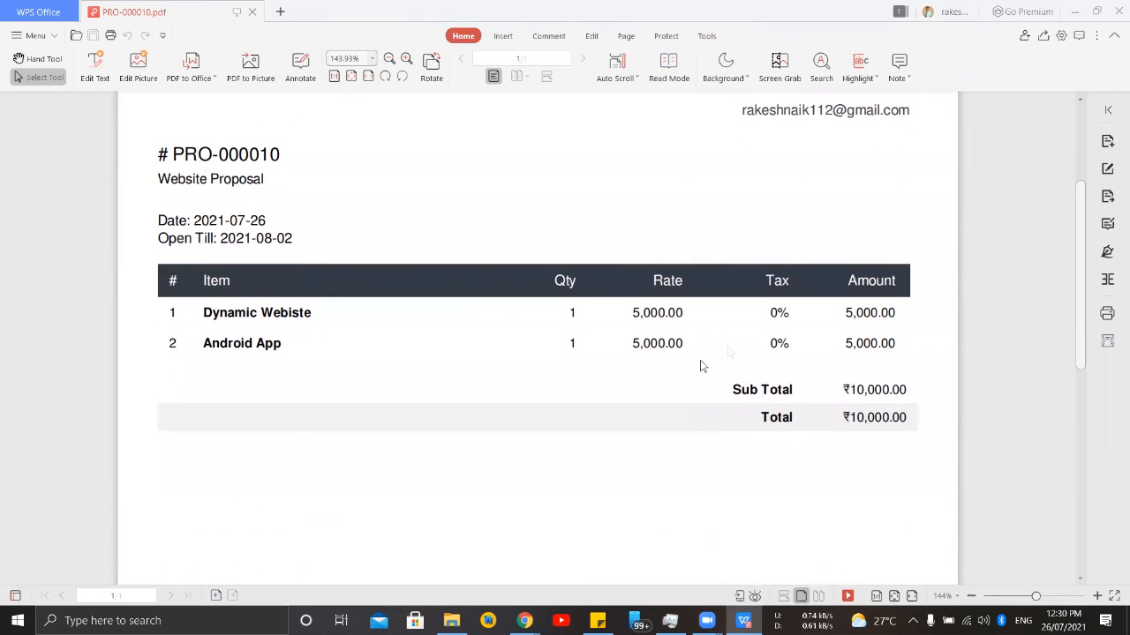
{"action": "scroll", "coordinate": [839, 326], "scroll_direction": "down", "scroll_amount": 5}
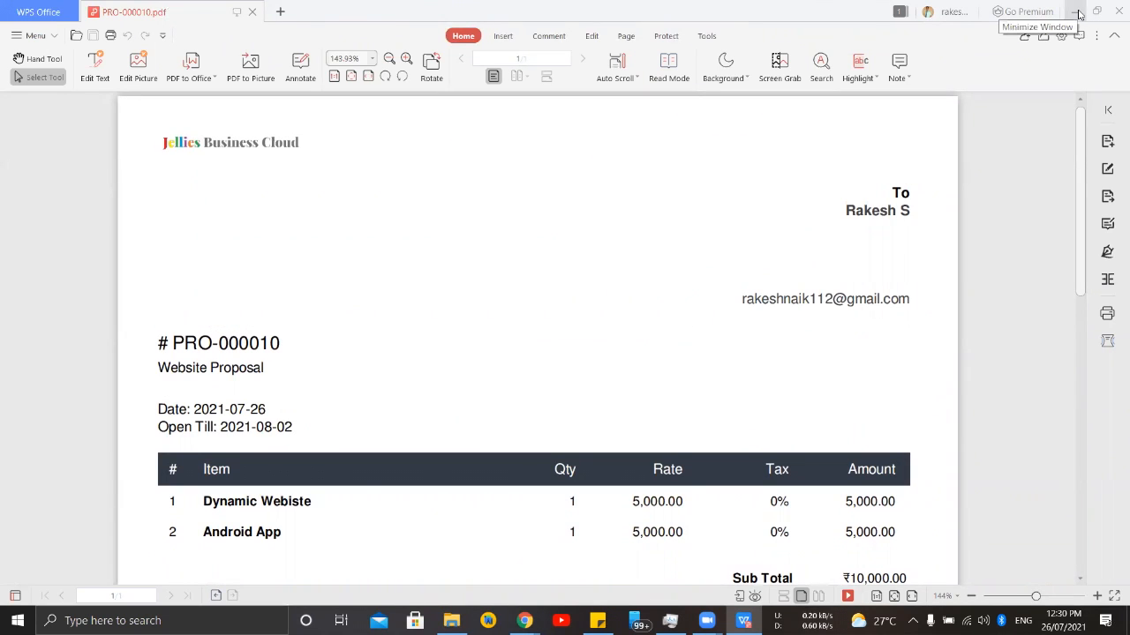
{"action": "left_click", "coordinate": [1078, 12]}
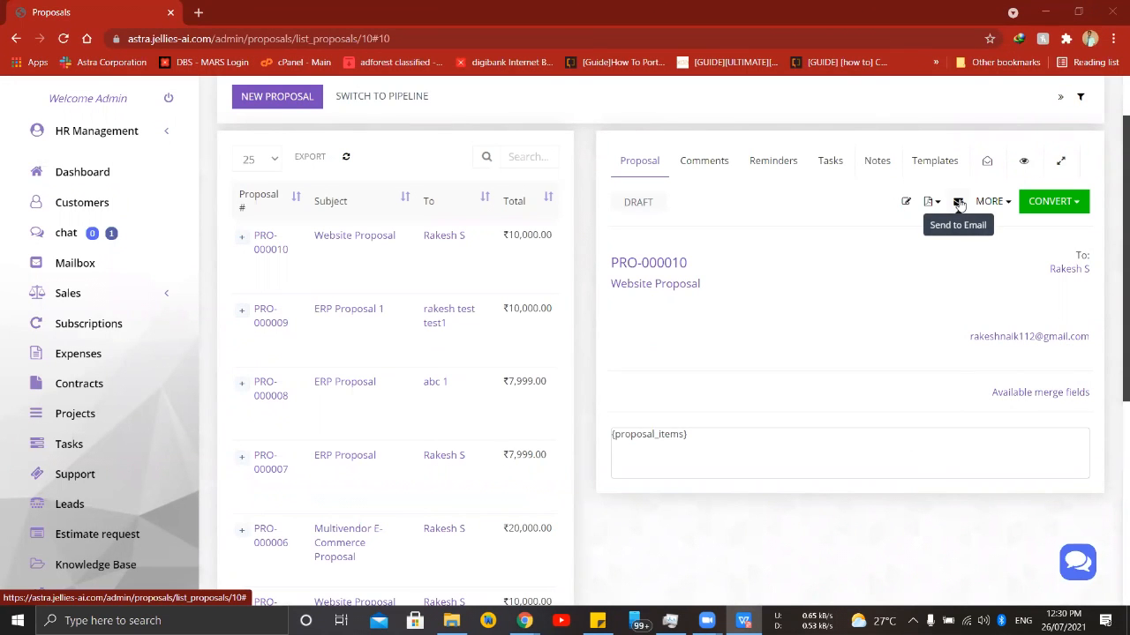
- Email the proposal to the customer with the PDF attached, using the prepared message template
{"action": "left_click", "coordinate": [958, 202]}
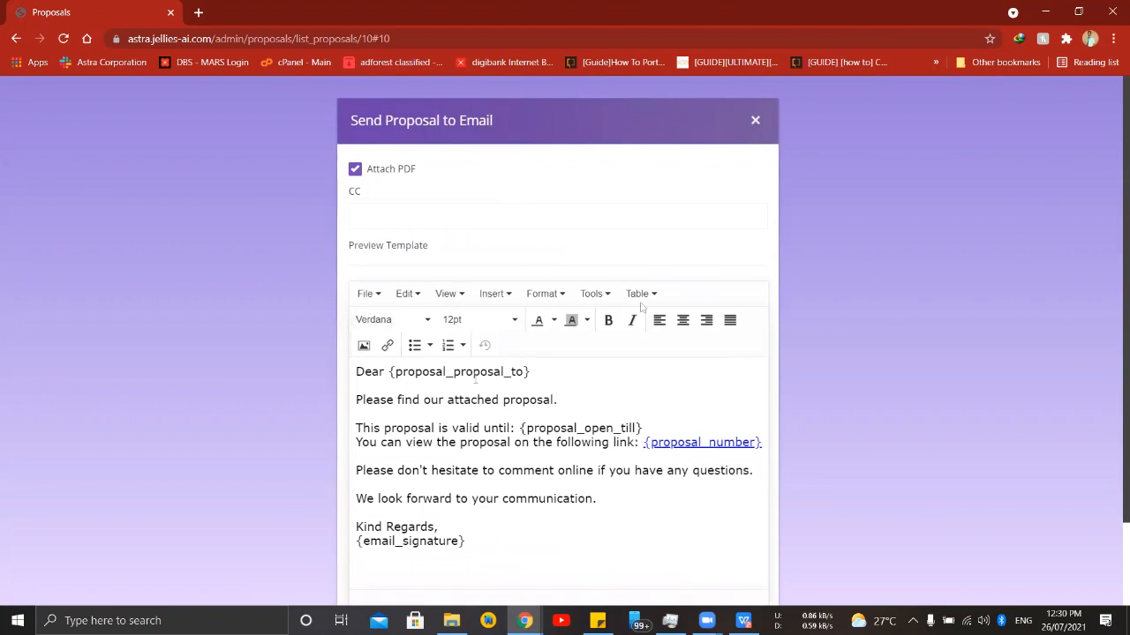
{"action": "scroll", "coordinate": [722, 525], "scroll_direction": "down", "scroll_amount": 1}
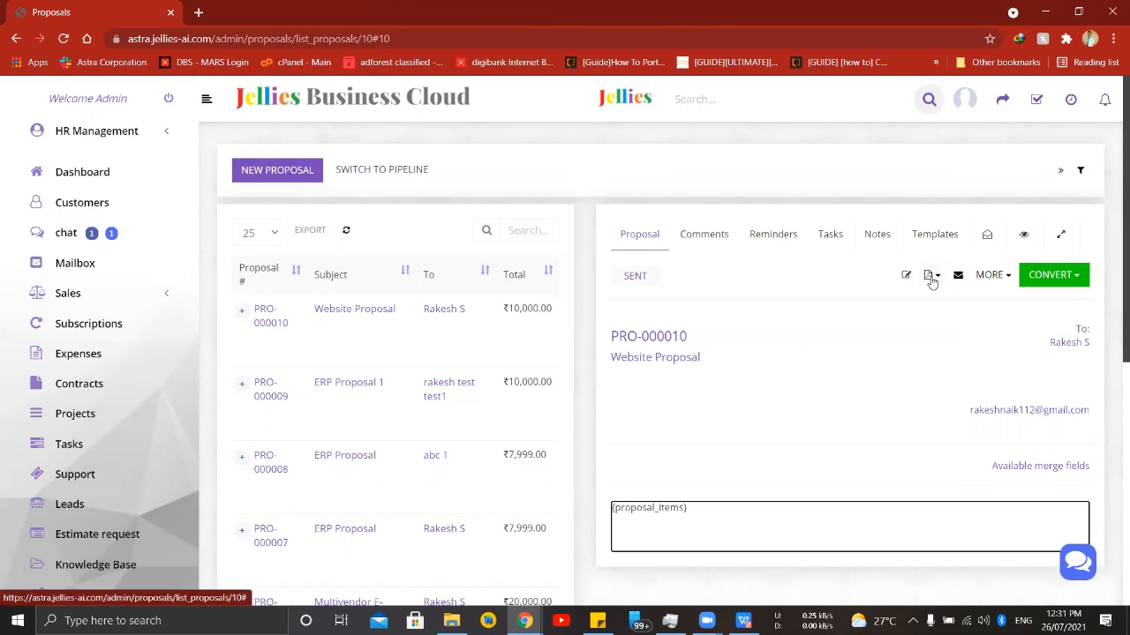
- Open the customer's view of the proposal and add the discussion comment "Reduce the price"
{"action": "left_click", "coordinate": [993, 275]}
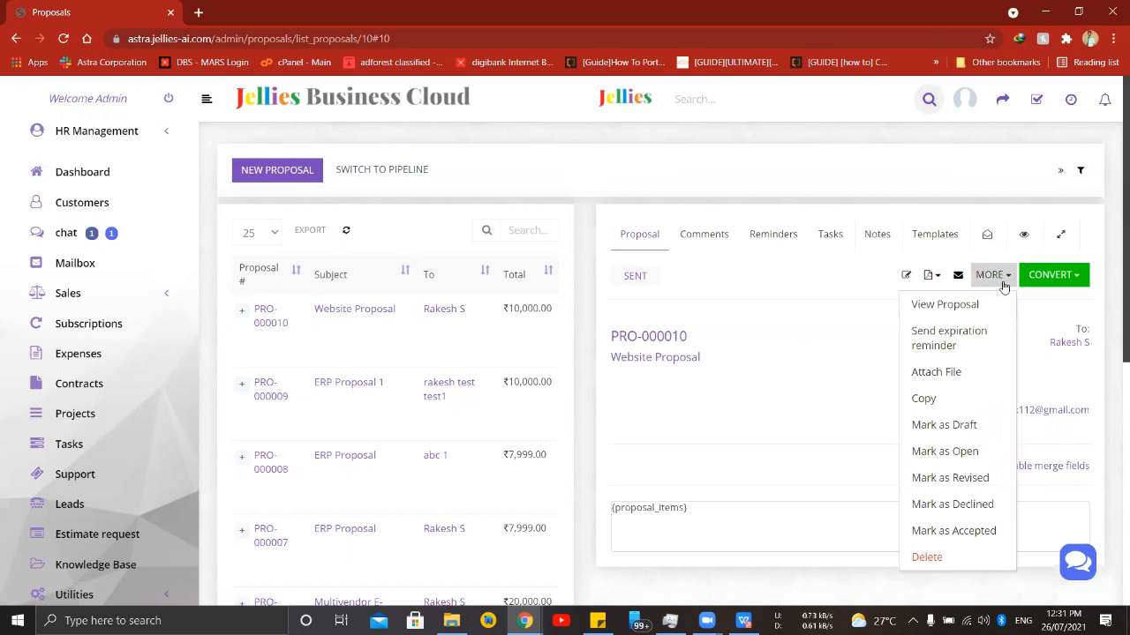
{"action": "left_click", "coordinate": [931, 305]}
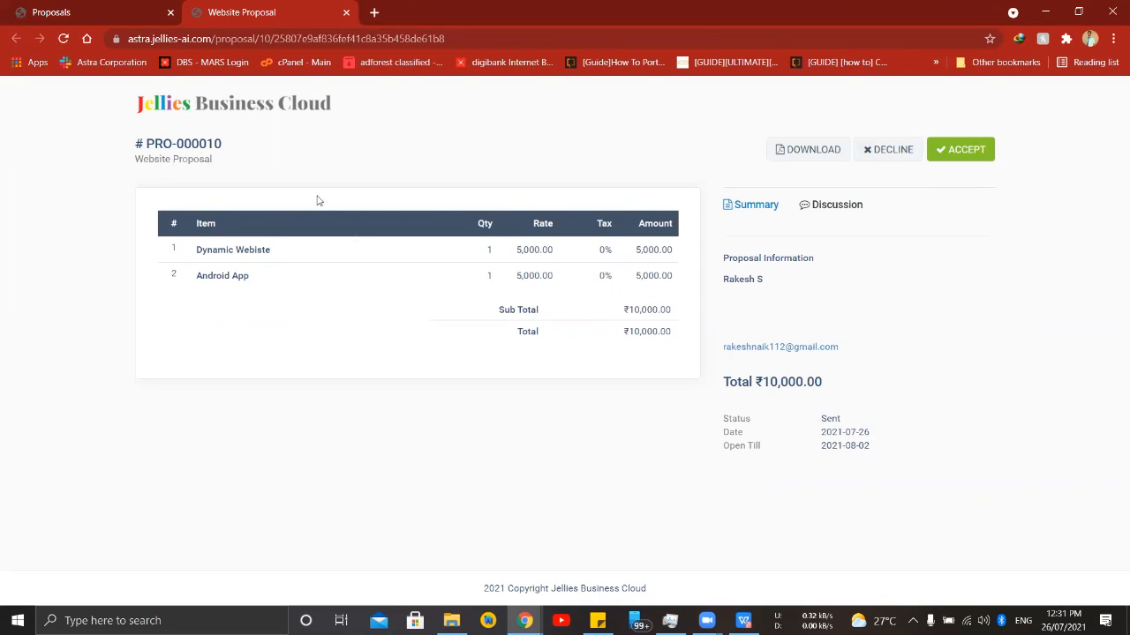
{"action": "left_click", "coordinate": [113, 13]}
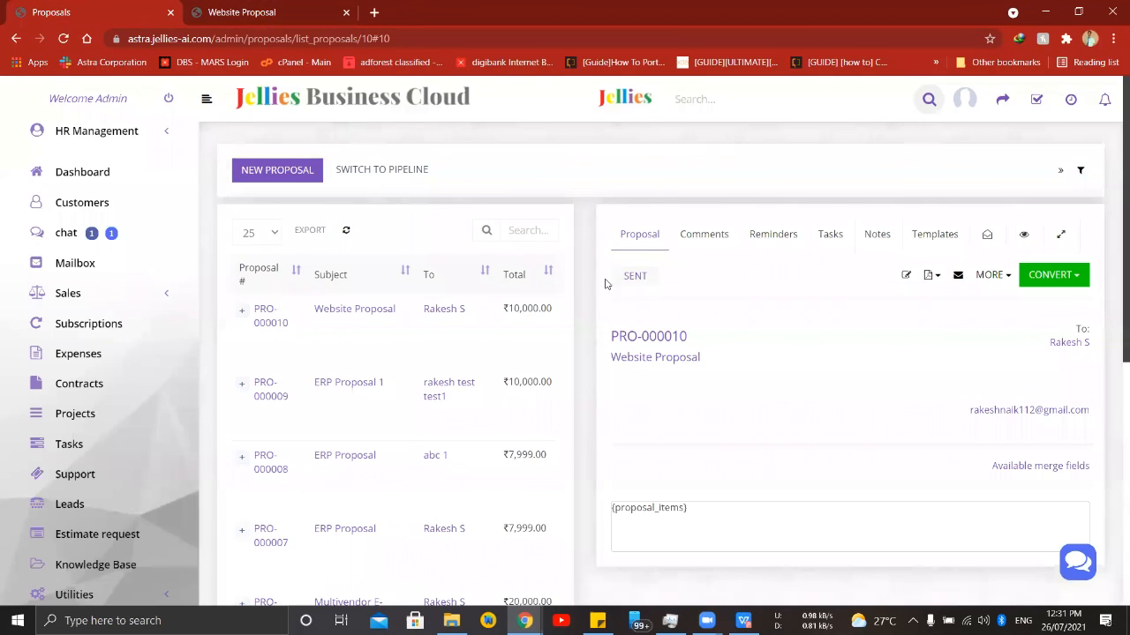
{"action": "left_click", "coordinate": [281, 13]}
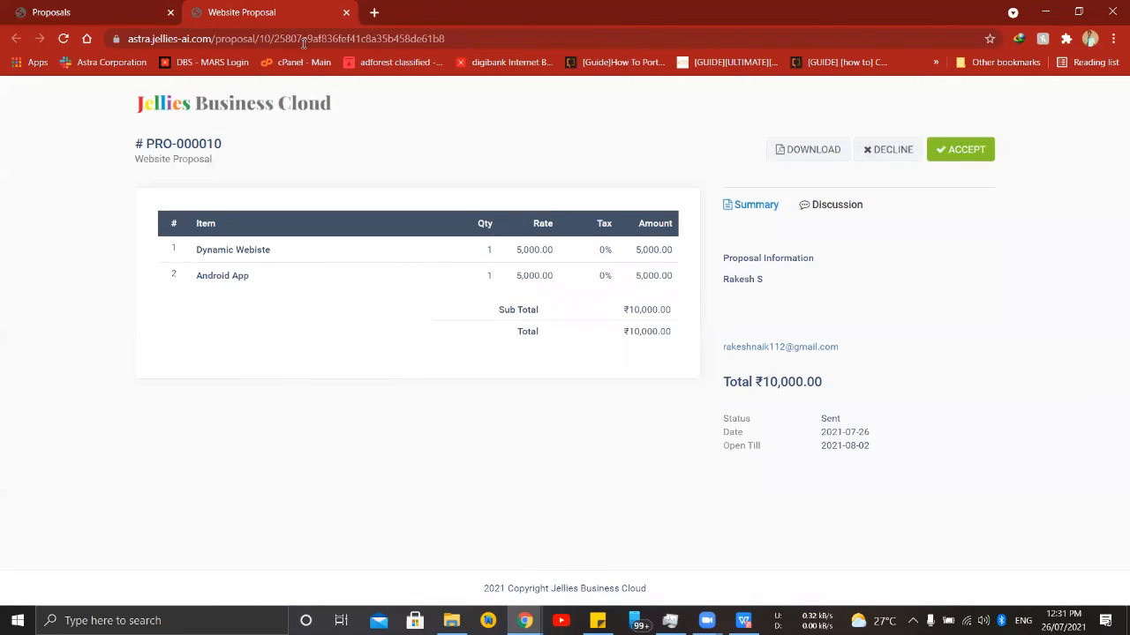
{"action": "left_click", "coordinate": [835, 216]}
{"action": "left_click", "coordinate": [815, 253]}
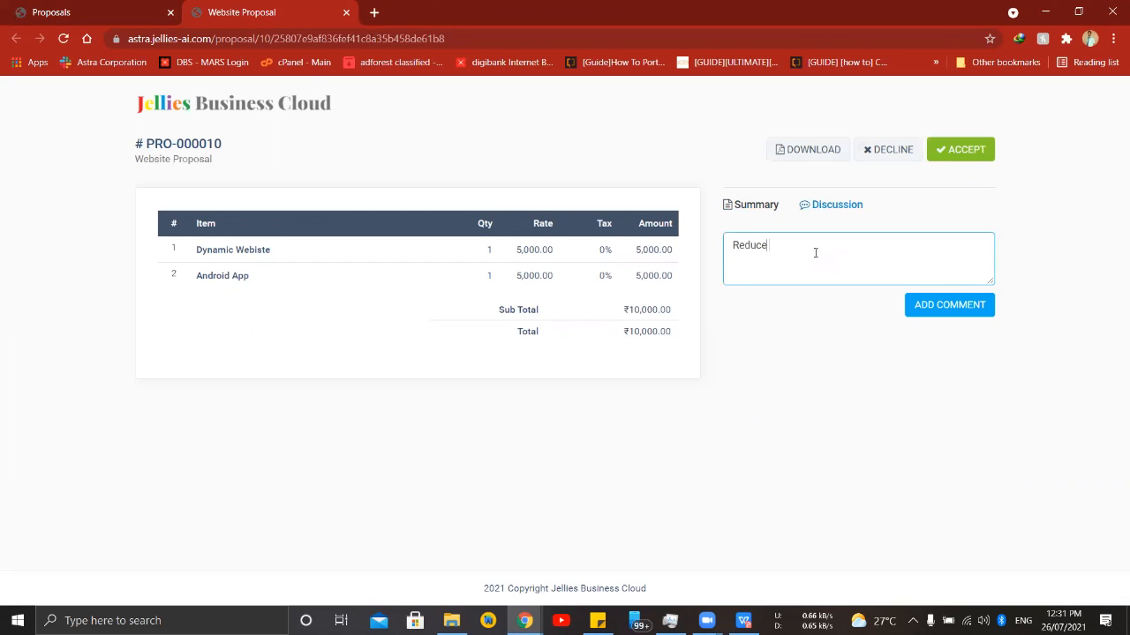
{"action": "type", "text": "Reduce the price"}
{"action": "left_click", "coordinate": [946, 307]}
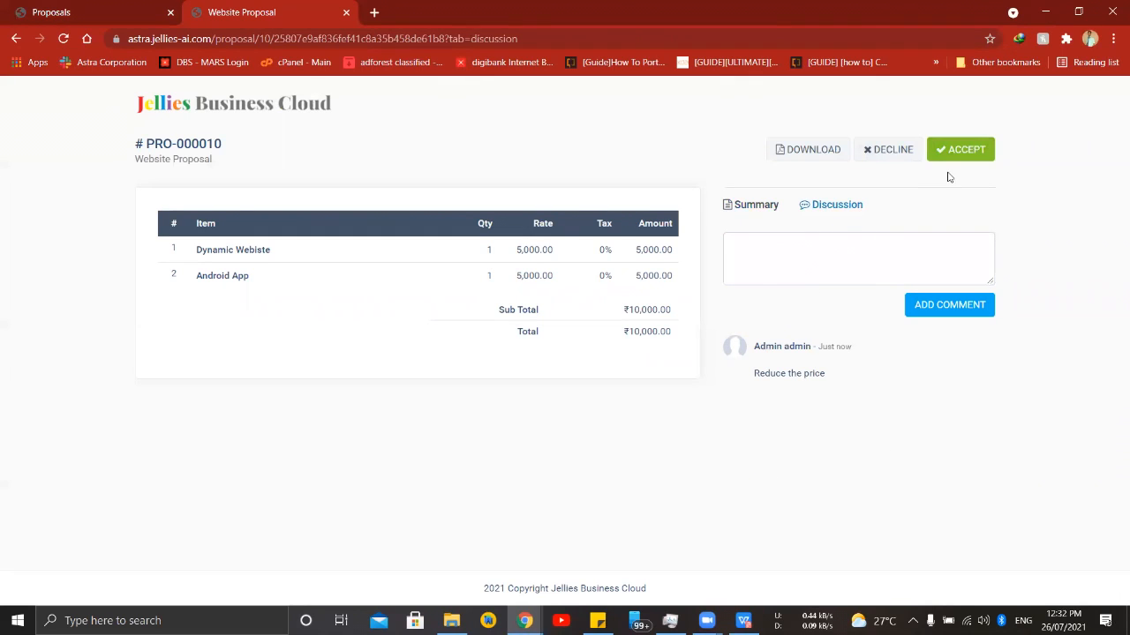
- Accept the Website Proposal and fill in the signer's first name, last name and email in the identity confirmation form
{"action": "left_click", "coordinate": [966, 150]}
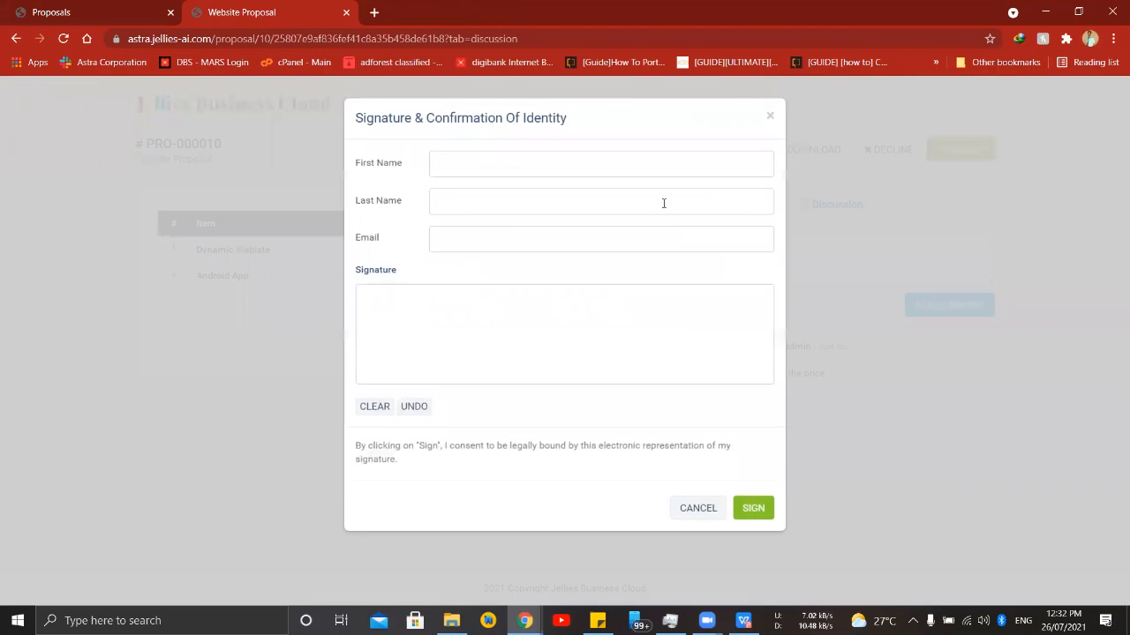
{"action": "left_click", "coordinate": [444, 166]}
{"action": "left_click", "coordinate": [445, 167]}
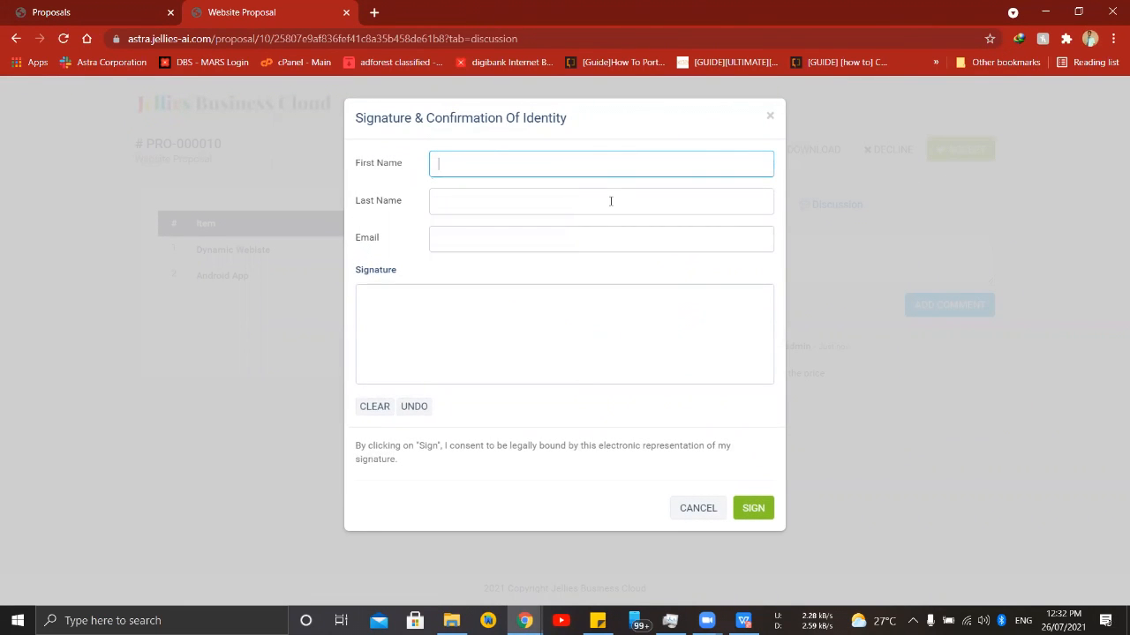
{"action": "left_click", "coordinate": [513, 173]}
{"action": "left_click", "coordinate": [502, 196]}
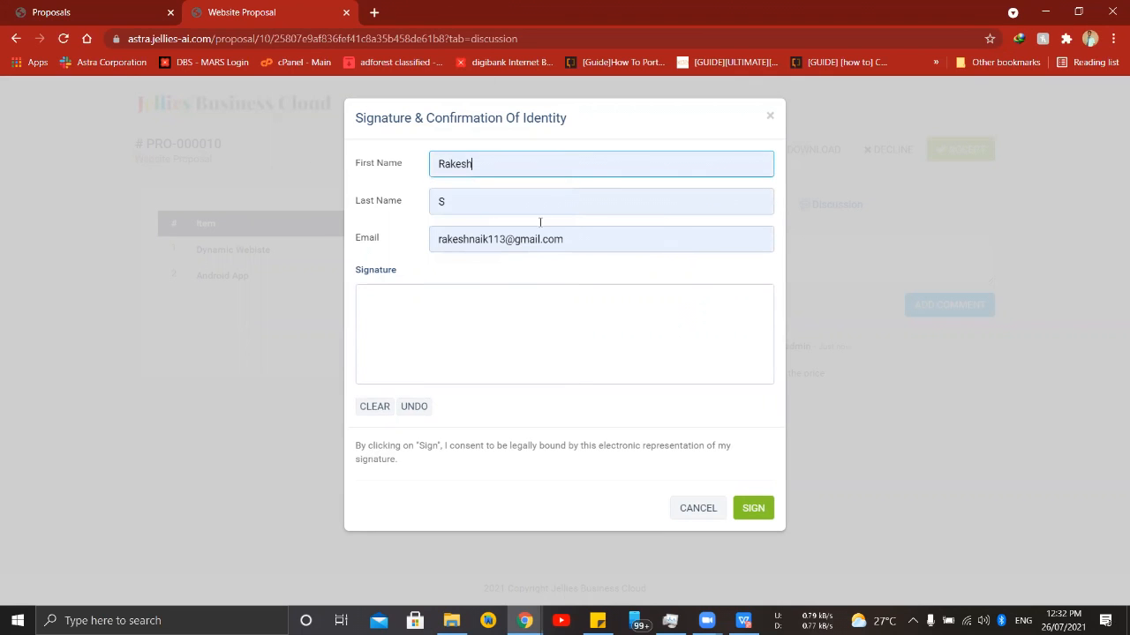
{"action": "left_click", "coordinate": [503, 241]}
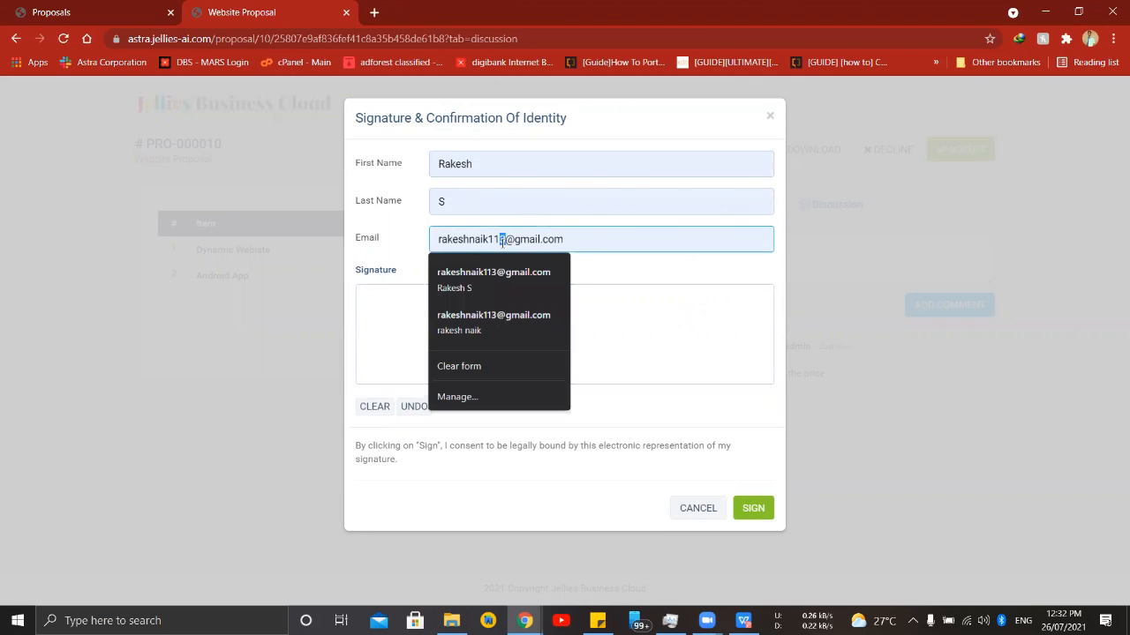
{"action": "type", "text": "2"}
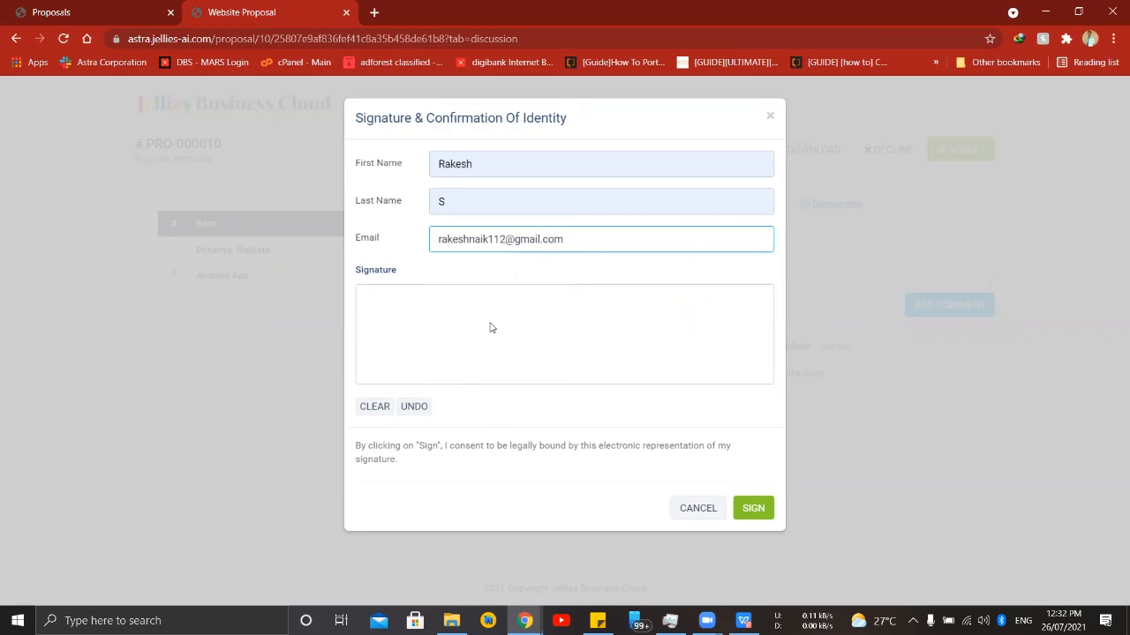
- Draw an underlined handwritten signature in the signature area and sign the proposal
{"action": "mouse_move", "coordinate": [490, 323]}
{"action": "left_mouse_down"}
{"action": "mouse_move", "coordinate": [491, 339]}
{"action": "mouse_move", "coordinate": [479, 314]}
{"action": "mouse_move", "coordinate": [500, 344]}
{"action": "mouse_move", "coordinate": [497, 298]}
{"action": "mouse_move", "coordinate": [512, 329]}
{"action": "mouse_move", "coordinate": [544, 342]}
{"action": "mouse_move", "coordinate": [593, 302]}
{"action": "left_mouse_up"}
{"action": "left_click_drag", "start_coordinate": [477, 346], "coordinate": [590, 336]}
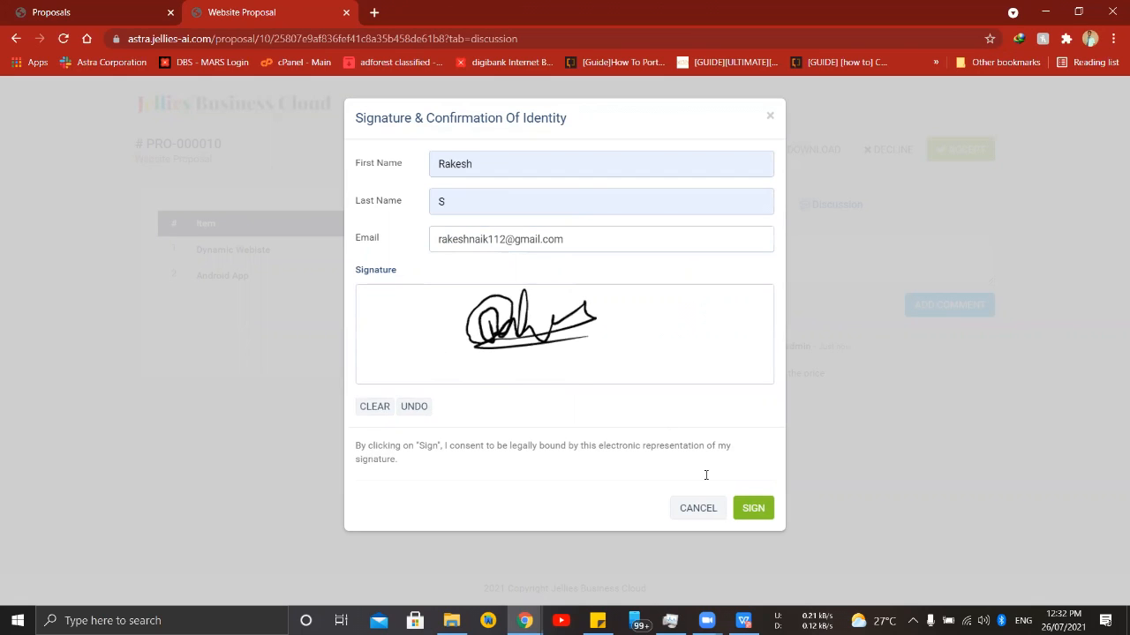
{"action": "left_click", "coordinate": [757, 509]}
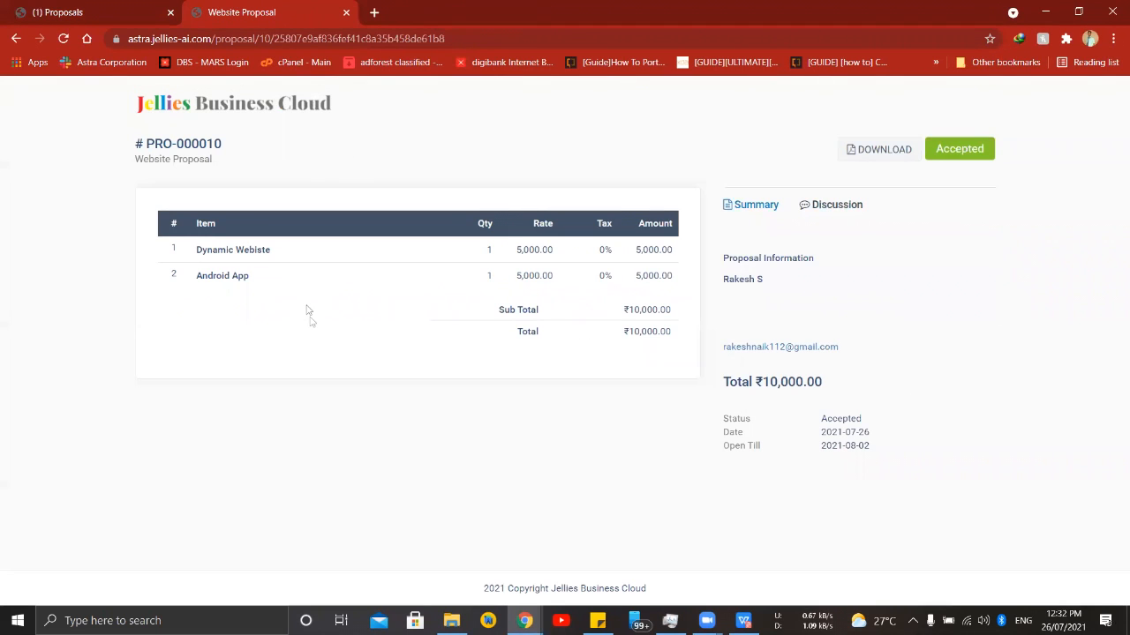
- Open proposal PRO-000010 from its acceptance notification in the admin area and examine the acceptance details and customer signature
{"action": "left_click", "coordinate": [37, 15]}
{"action": "left_click", "coordinate": [1105, 104]}
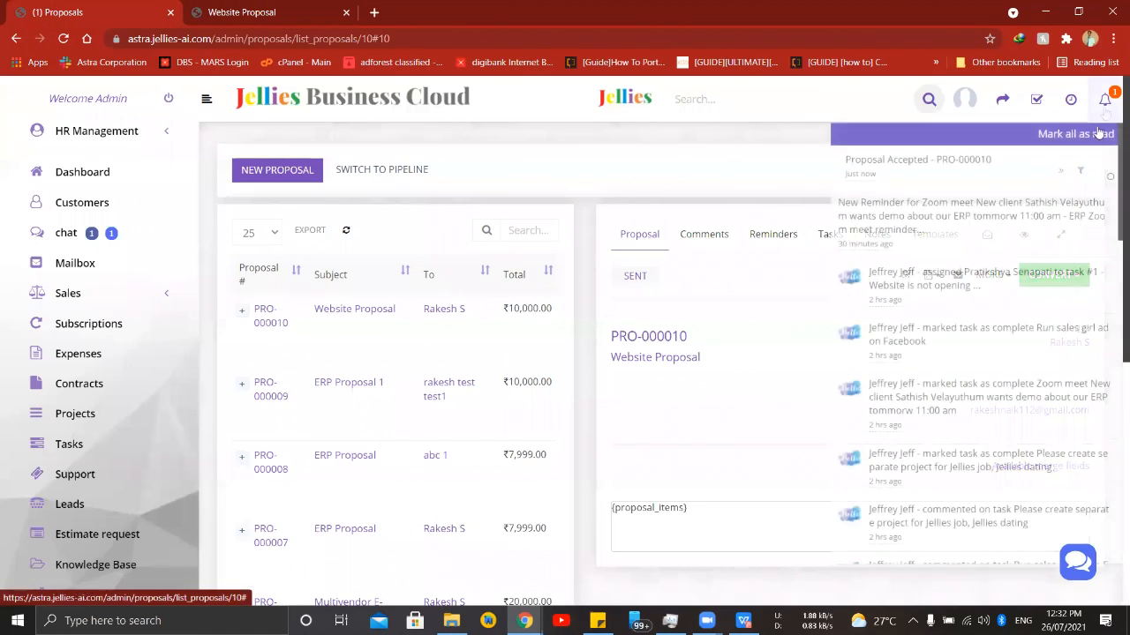
{"action": "left_click", "coordinate": [953, 165]}
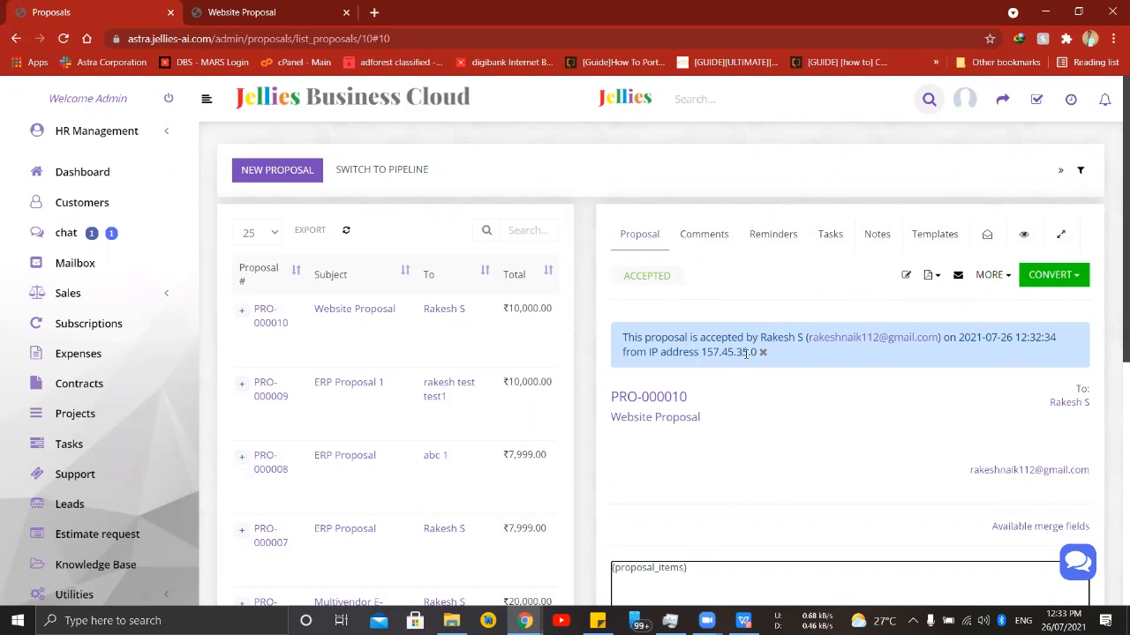
{"action": "scroll", "coordinate": [745, 353], "scroll_direction": "down", "scroll_amount": 2}
{"action": "scroll", "coordinate": [1041, 513], "scroll_direction": "down", "scroll_amount": 1}
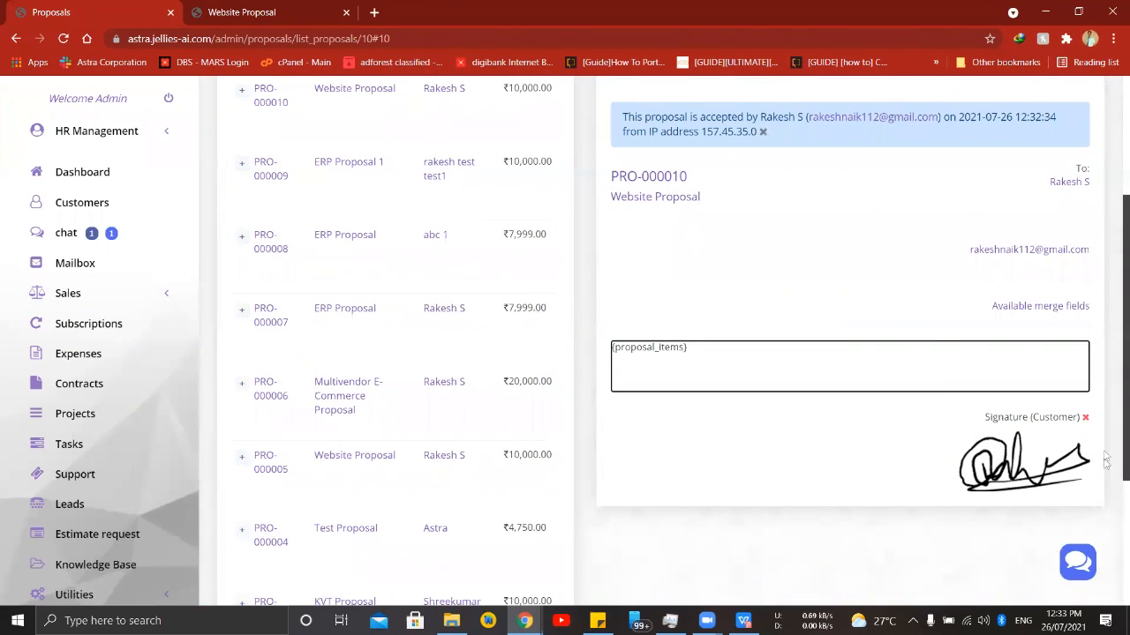
{"action": "scroll", "coordinate": [912, 405], "scroll_direction": "up", "scroll_amount": 3}
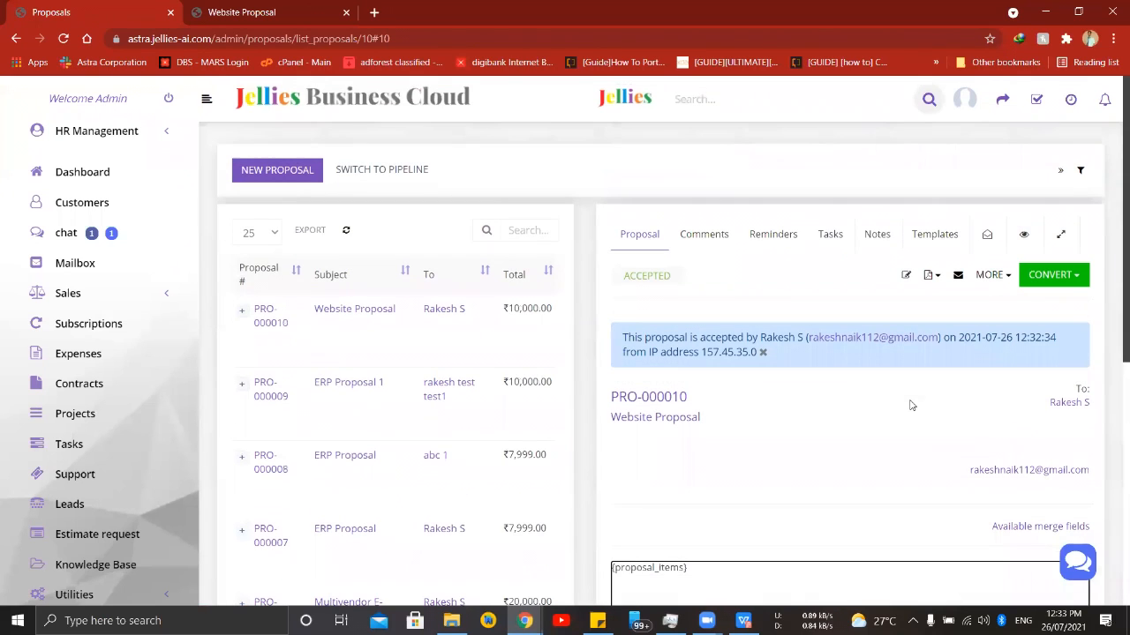
- Download the accepted proposal's PDF as a duplicate with a numbered file name, PRO-000010_2.pdf
{"action": "left_click", "coordinate": [930, 277]}
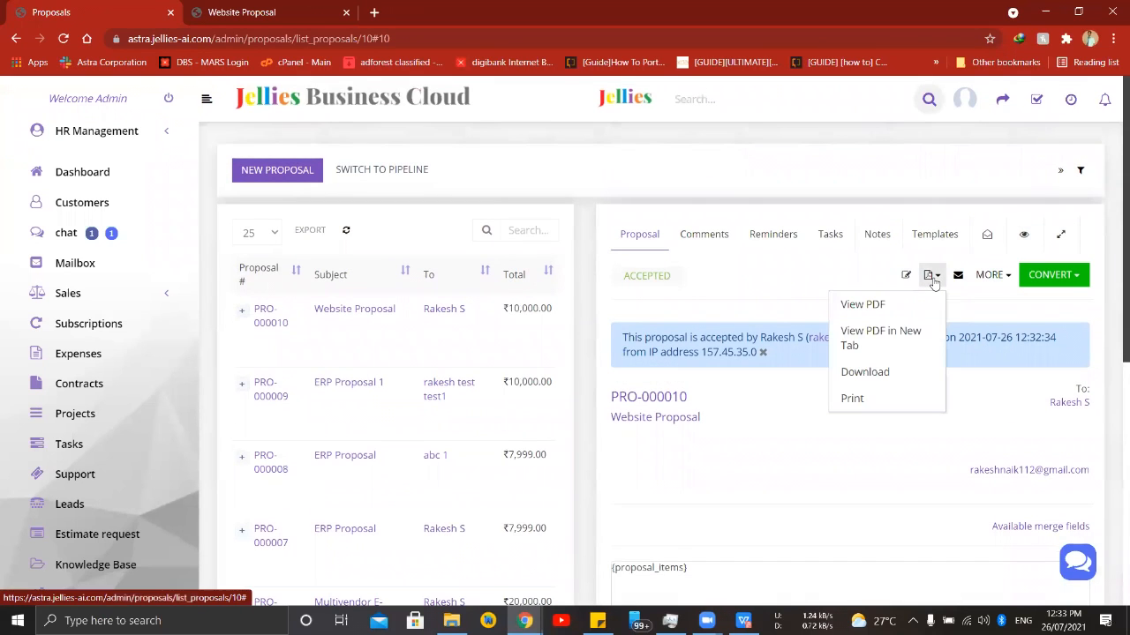
{"action": "left_click", "coordinate": [893, 303]}
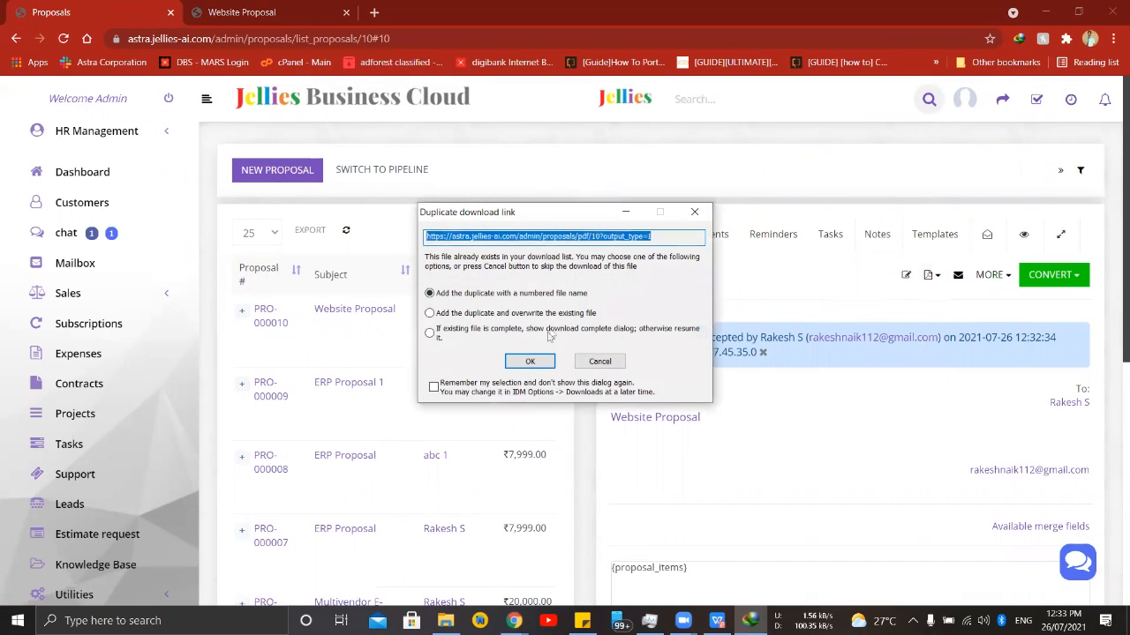
{"action": "left_click", "coordinate": [532, 362]}
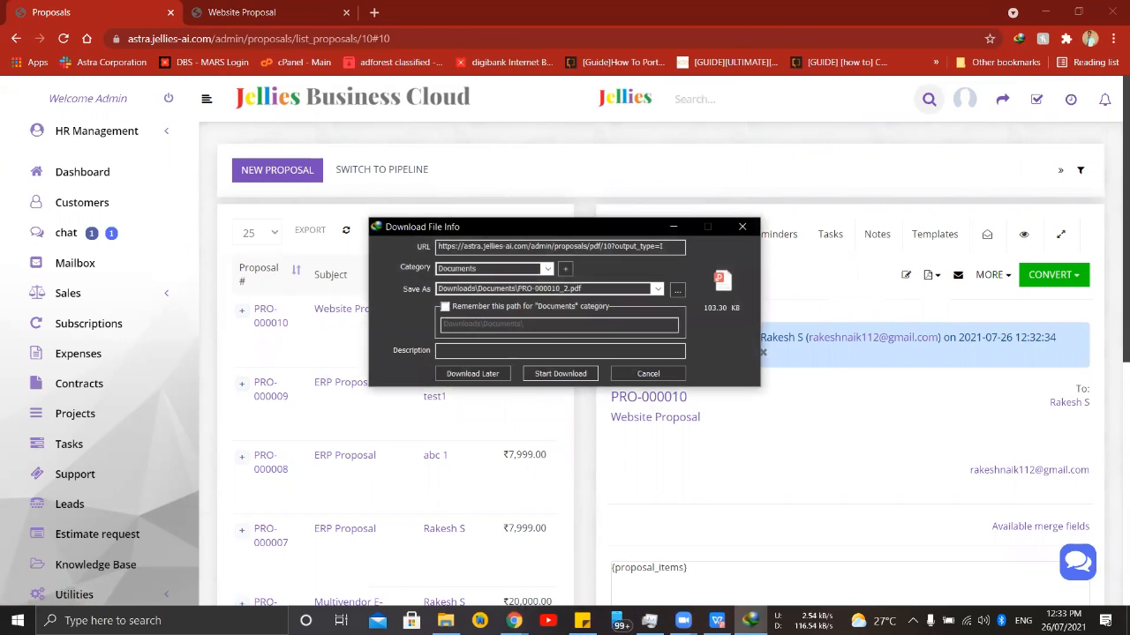
{"action": "left_click", "coordinate": [556, 377]}
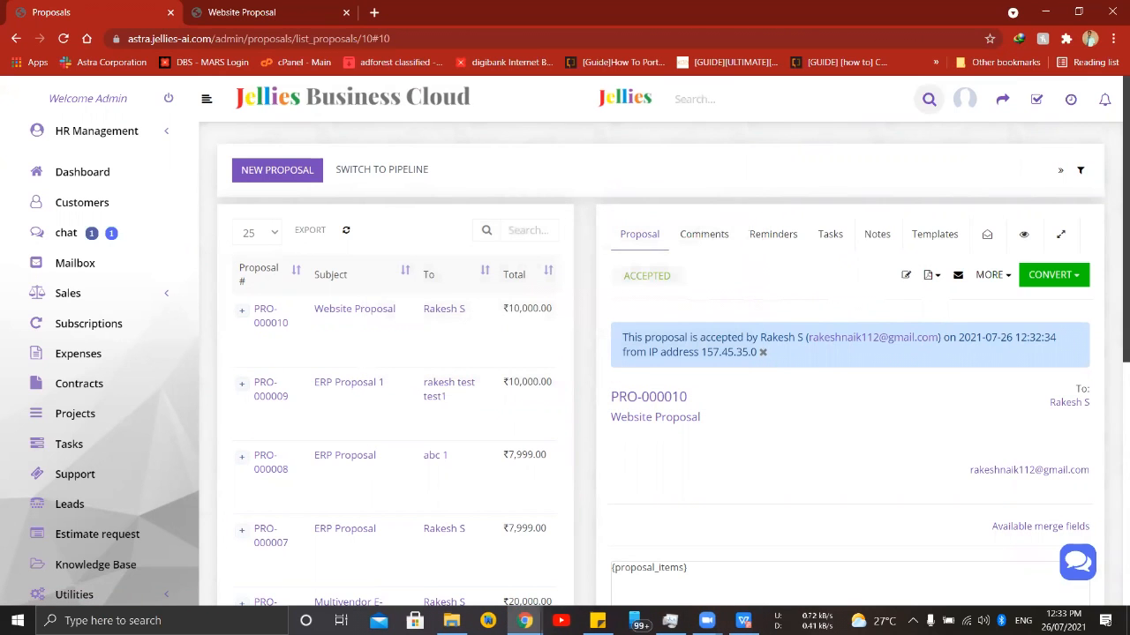
- Examine the items, totals and customer signature in the downloaded PDF in WPS Office, and return to the proposal in the browser
{"action": "scroll", "coordinate": [390, 284], "scroll_direction": "down", "scroll_amount": 1}
{"action": "scroll", "coordinate": [391, 287], "scroll_direction": "up", "scroll_amount": 1}
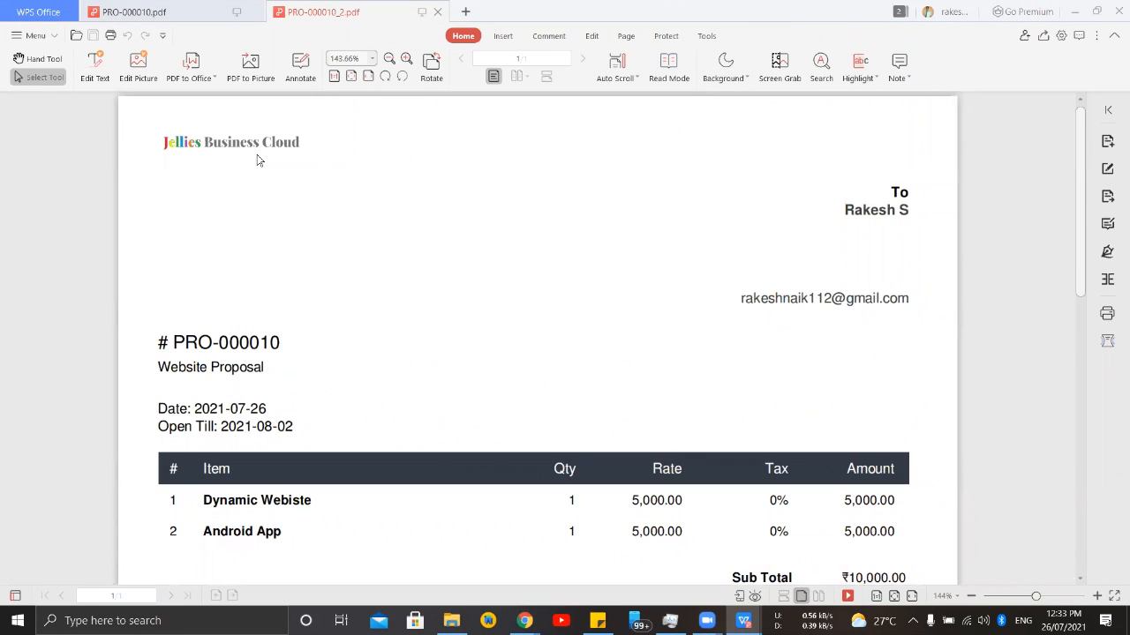
{"action": "scroll", "coordinate": [643, 184], "scroll_direction": "down", "scroll_amount": 3}
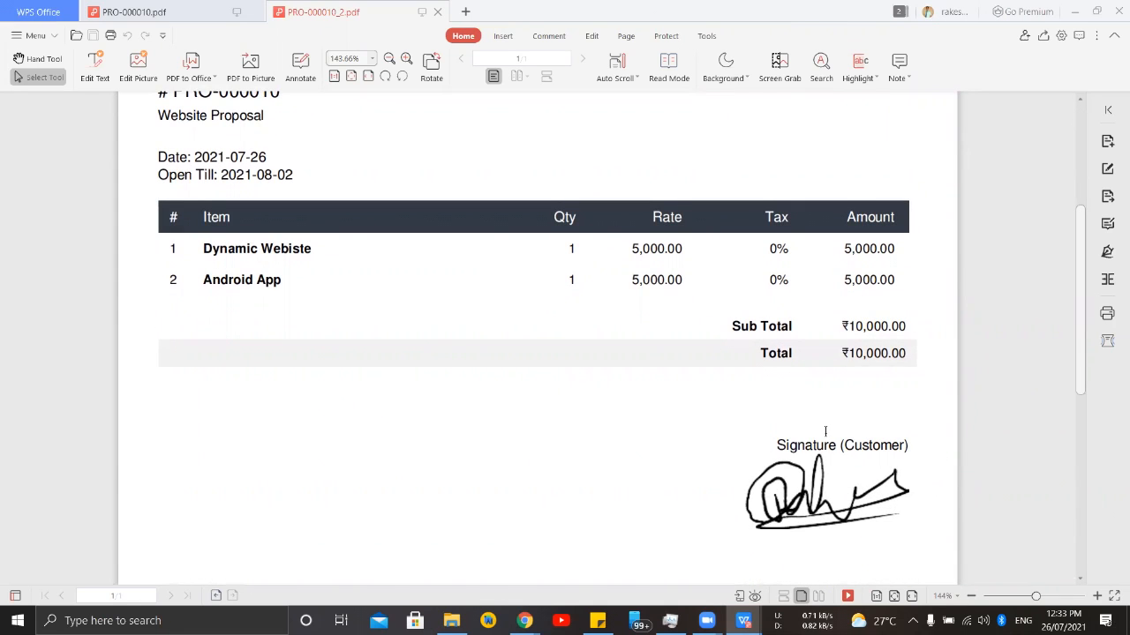
{"action": "scroll", "coordinate": [825, 431], "scroll_direction": "down", "scroll_amount": 2}
{"action": "scroll", "coordinate": [872, 309], "scroll_direction": "up", "scroll_amount": 2}
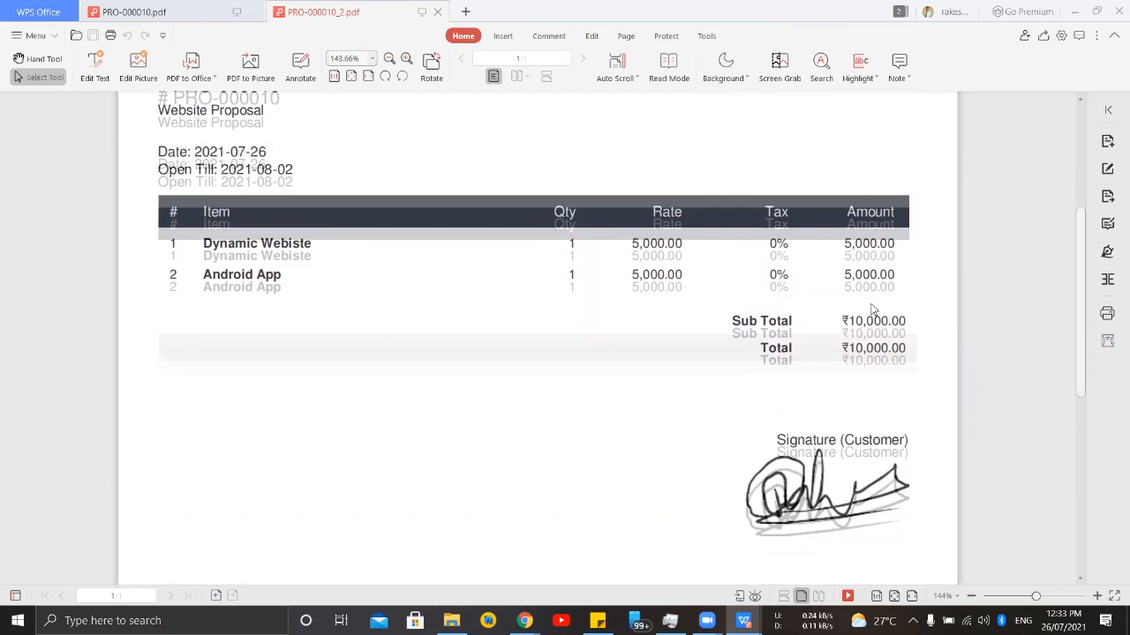
{"action": "scroll", "coordinate": [872, 309], "scroll_direction": "up", "scroll_amount": 3}
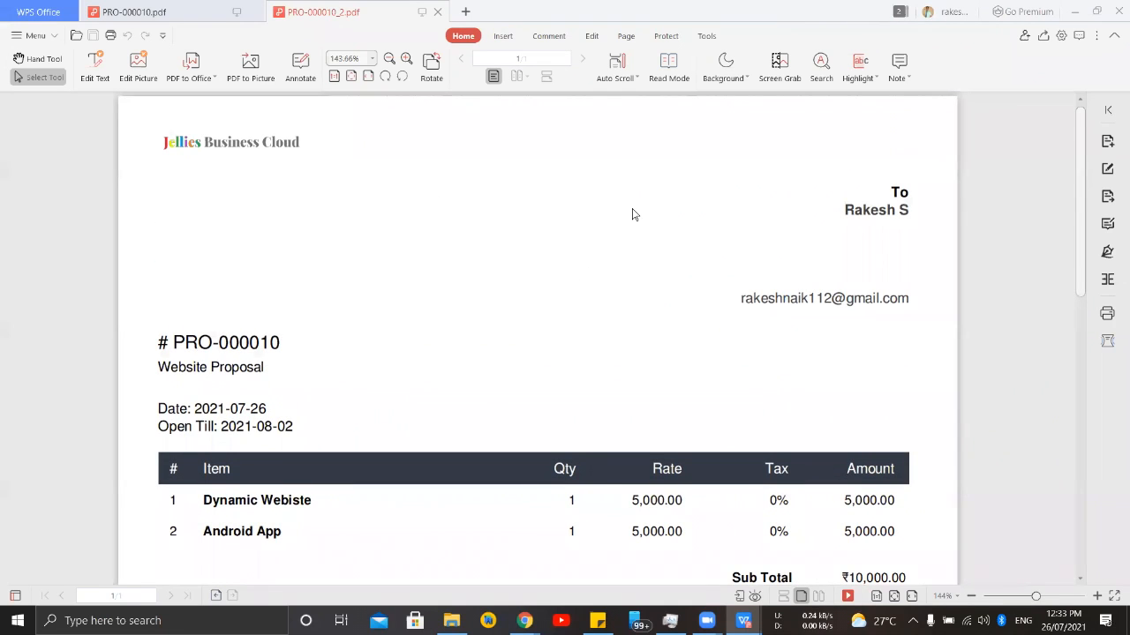
{"action": "left_click", "coordinate": [1074, 10]}
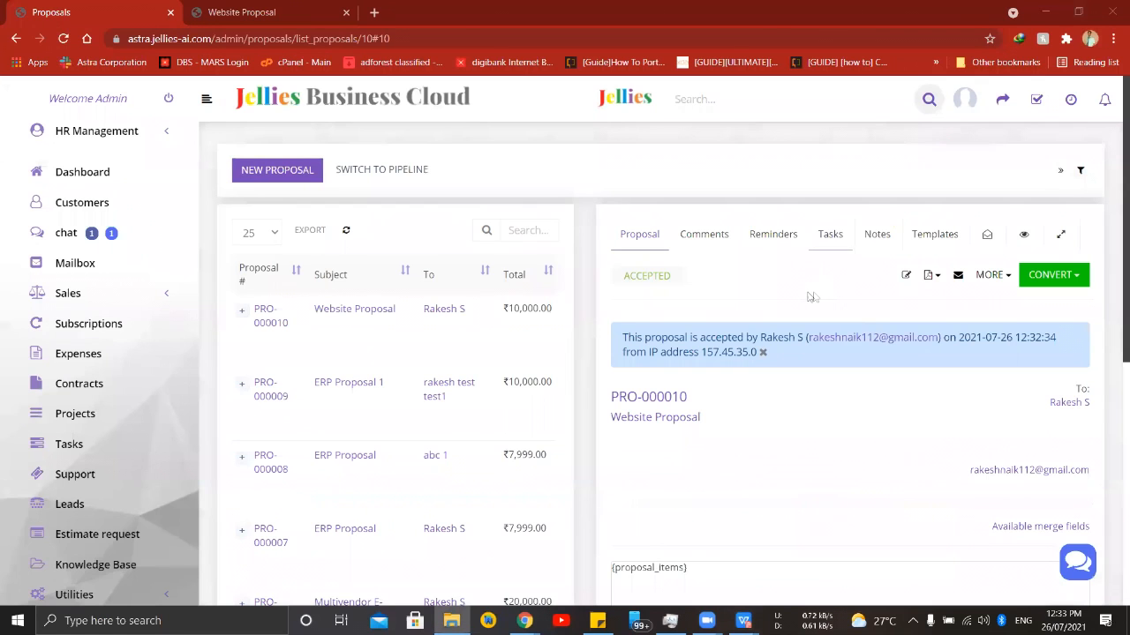
{"action": "scroll", "coordinate": [794, 302], "scroll_direction": "down", "scroll_amount": 1}
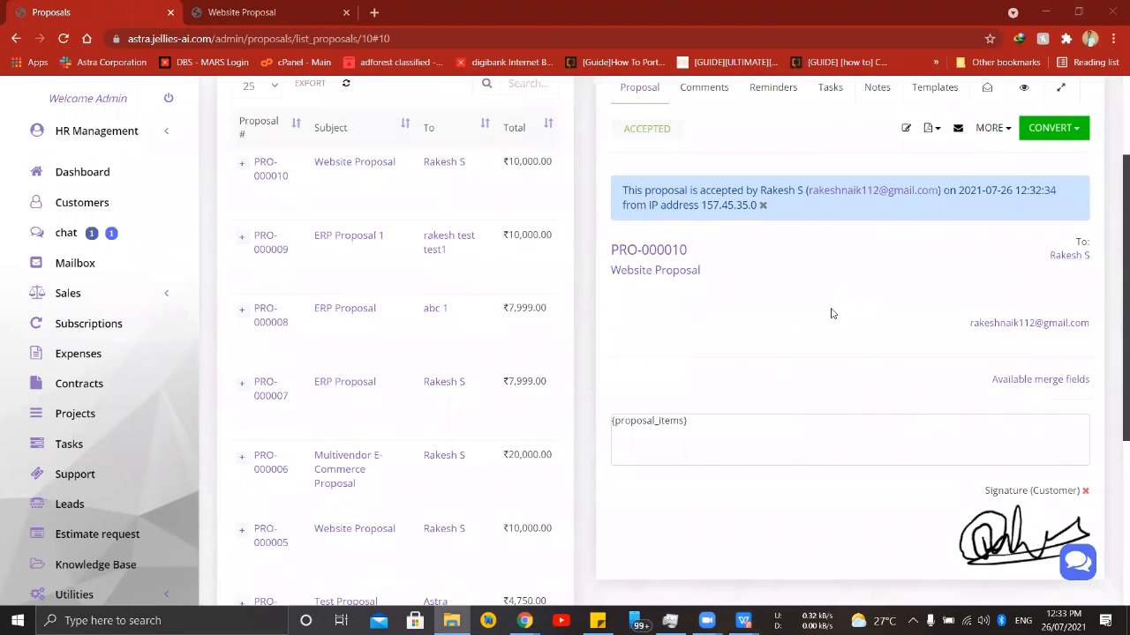
- Start a new sales estimate for the customer Jellies Services Private Limited
{"action": "left_click", "coordinate": [156, 304]}
{"action": "left_click", "coordinate": [74, 350]}
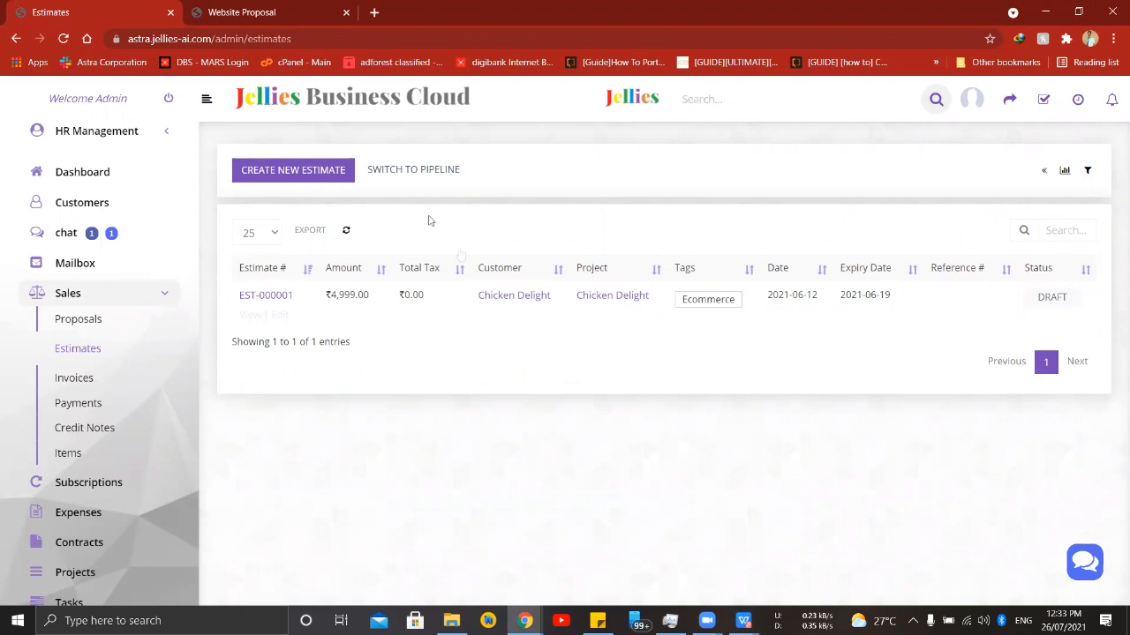
{"action": "left_click", "coordinate": [316, 170]}
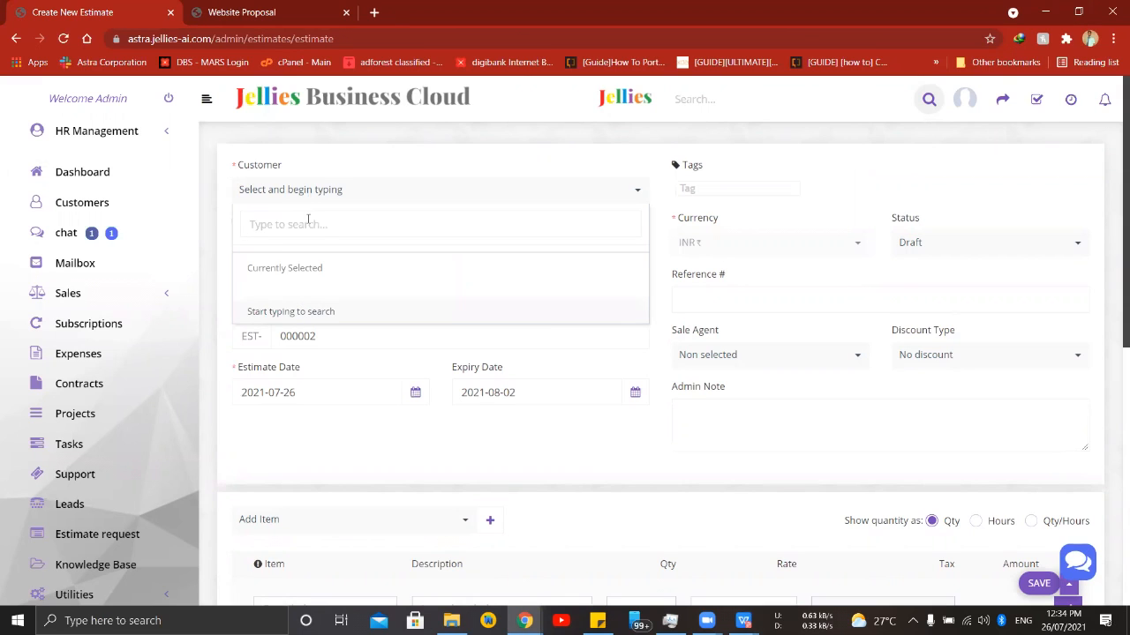
{"action": "type", "text": "j"}
{"action": "left_click", "coordinate": [340, 302]}
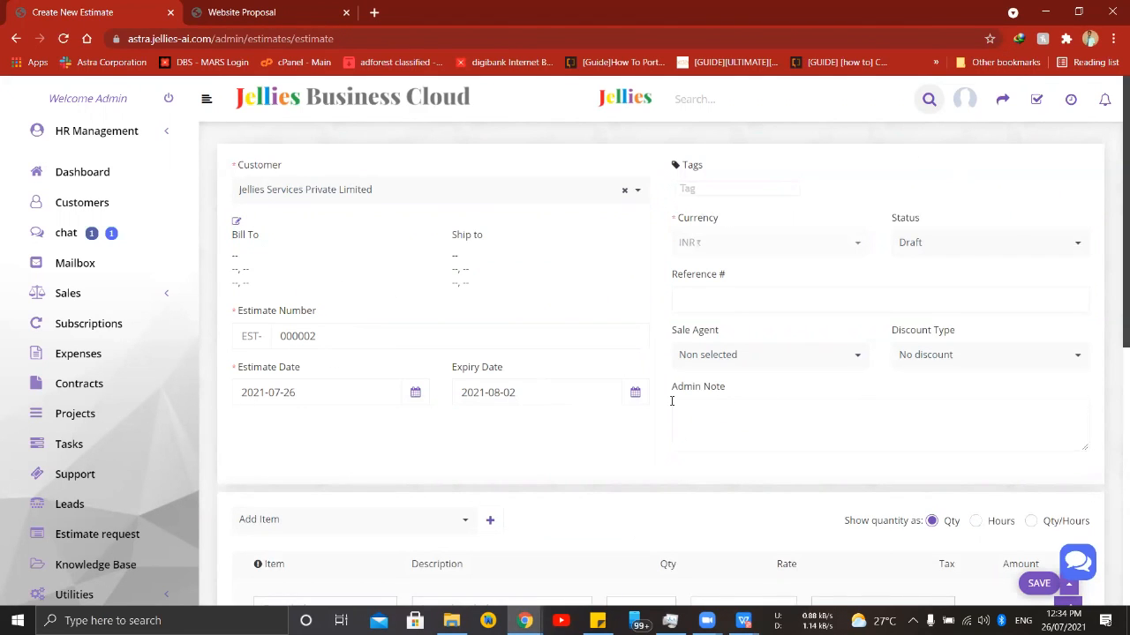
- Add the line item "Webiste" to the estimate with quantity 1 and rate 5000
{"action": "scroll", "coordinate": [671, 397], "scroll_direction": "down", "scroll_amount": 3}
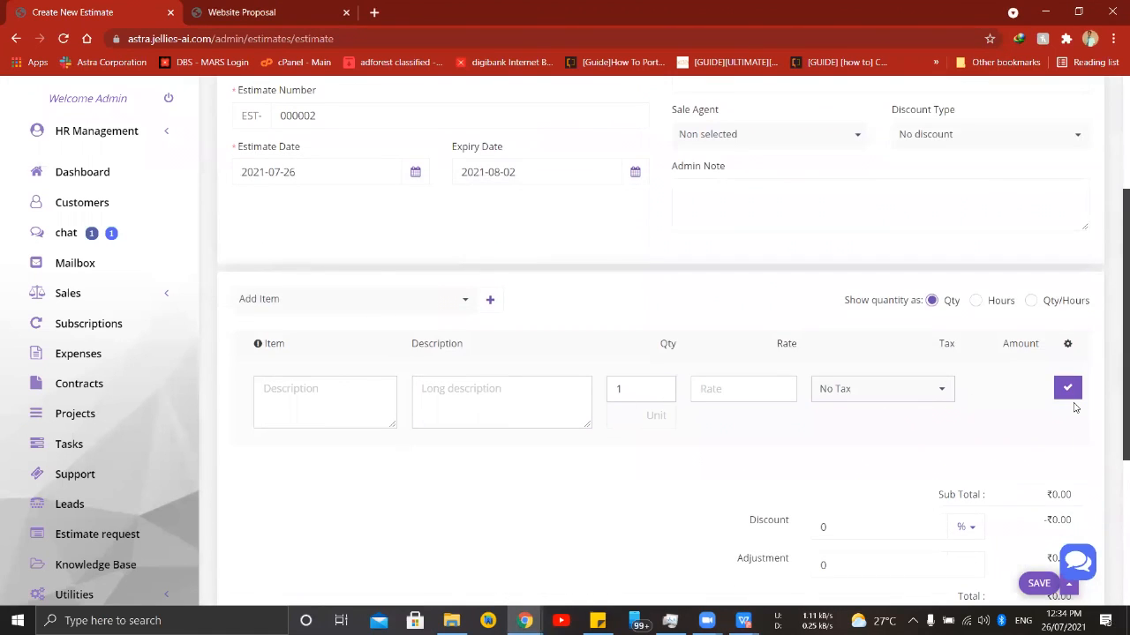
{"action": "left_click", "coordinate": [366, 393]}
{"action": "type", "text": "Webiste"}
{"action": "left_click", "coordinate": [725, 383]}
{"action": "type", "text": "5000"}
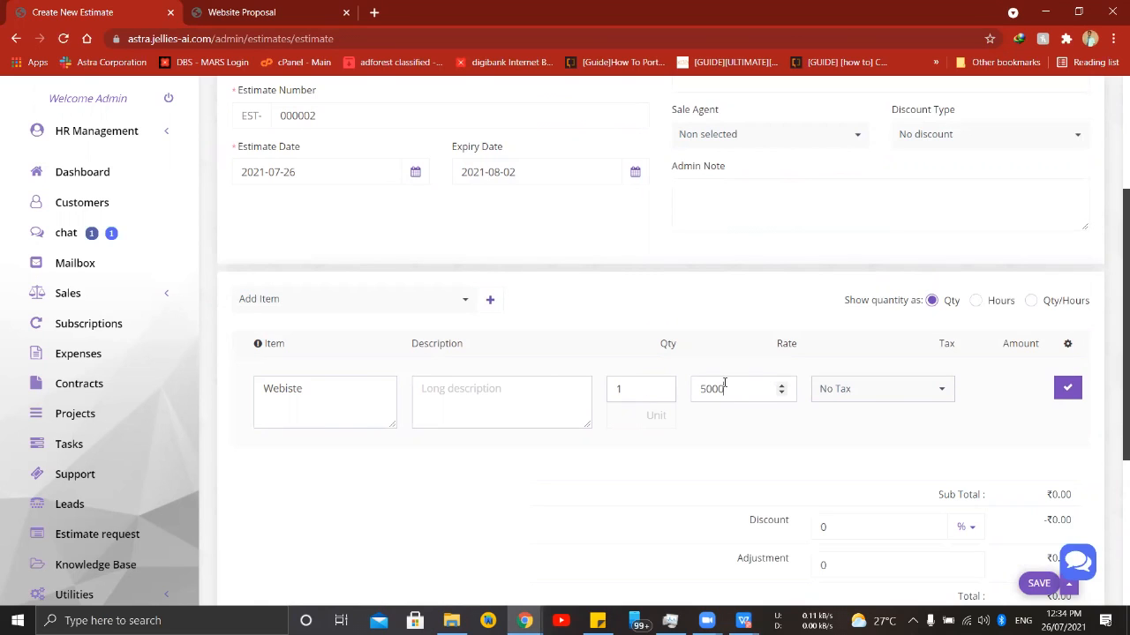
{"action": "left_click", "coordinate": [1067, 388]}
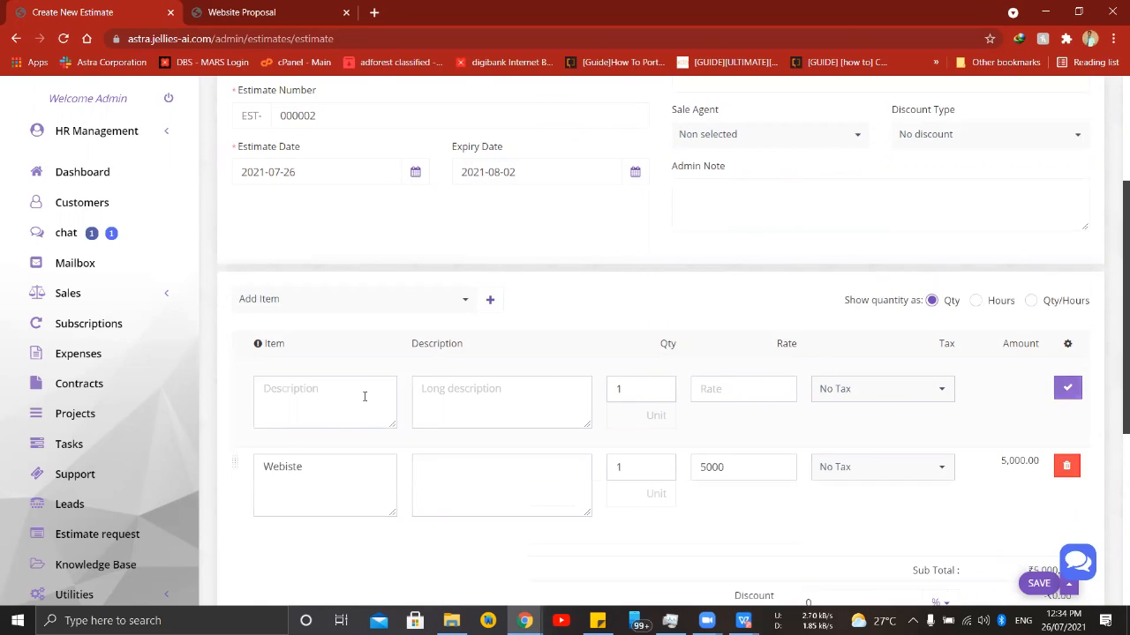
- Add a second estimate line item, "Android App", with quantity 1 and rate 5000
{"action": "type", "text": "Android App"}
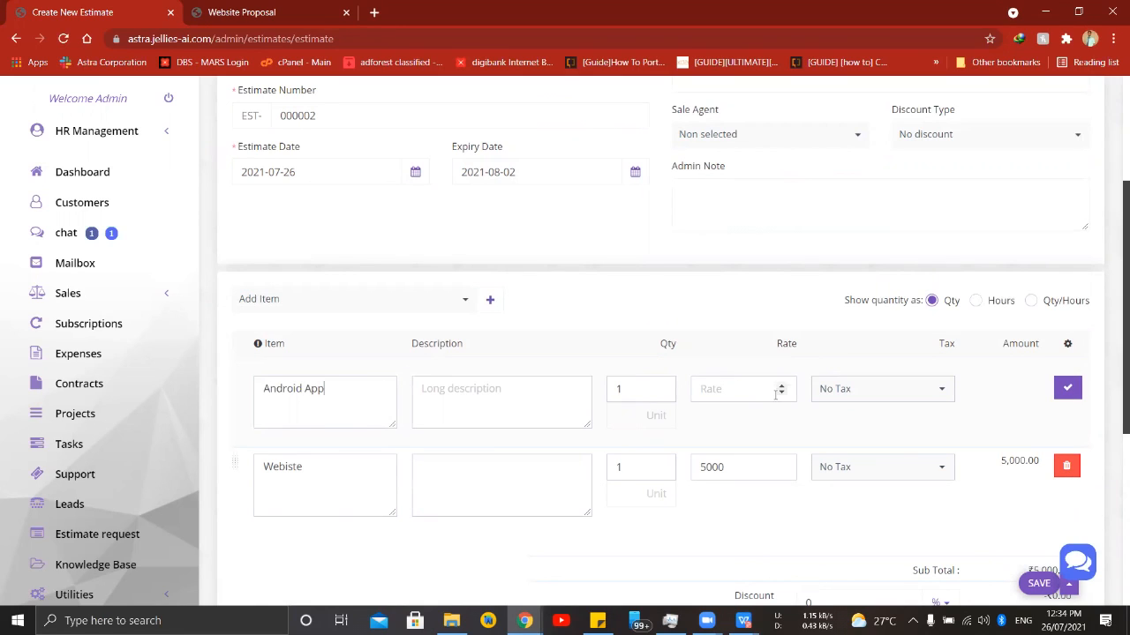
{"action": "type", "text": "5000"}
{"action": "left_click", "coordinate": [1072, 395]}
- Check the estimate's totals, discount, client note and terms sections, and save the estimate
{"action": "scroll", "coordinate": [756, 451], "scroll_direction": "down", "scroll_amount": 3}
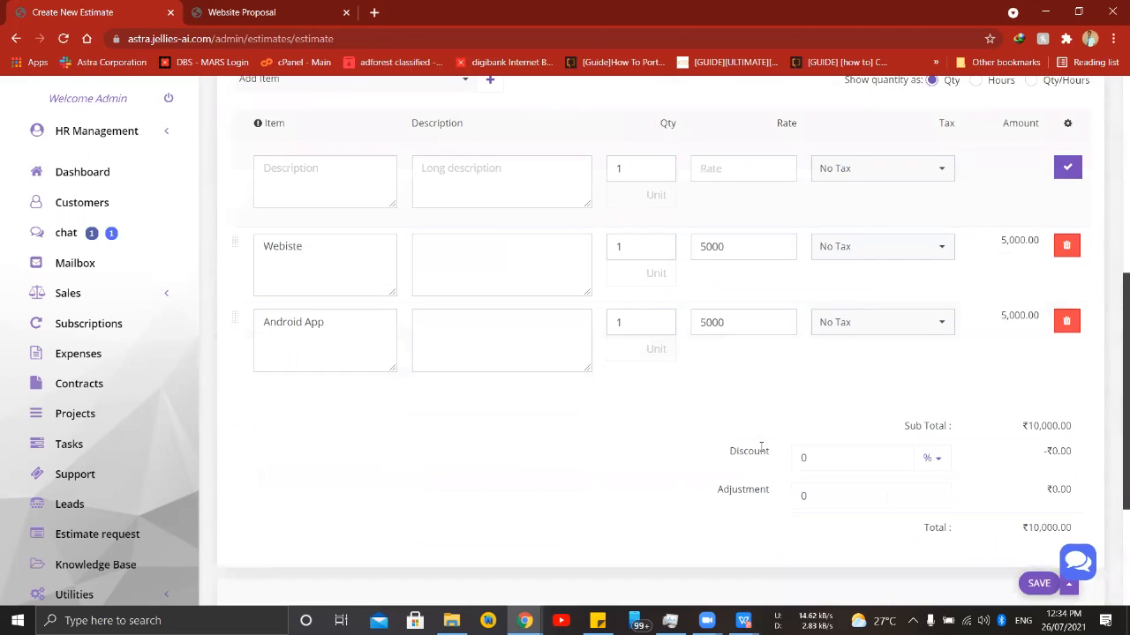
{"action": "scroll", "coordinate": [873, 479], "scroll_direction": "down", "scroll_amount": 1}
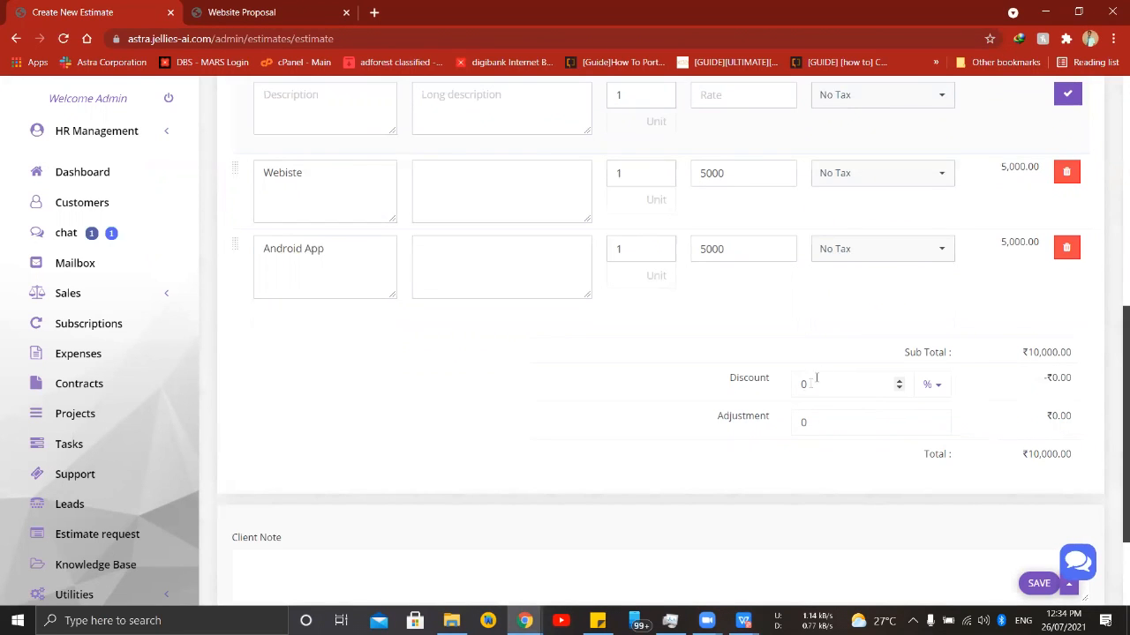
{"action": "scroll", "coordinate": [573, 445], "scroll_direction": "down", "scroll_amount": 2}
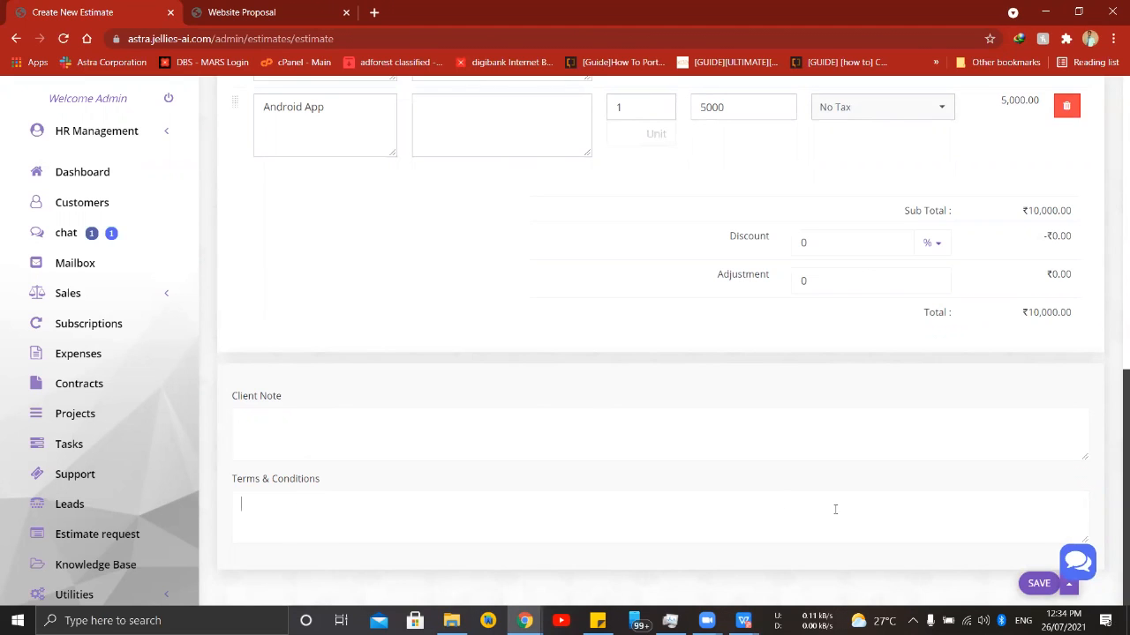
{"action": "left_click", "coordinate": [1031, 582]}
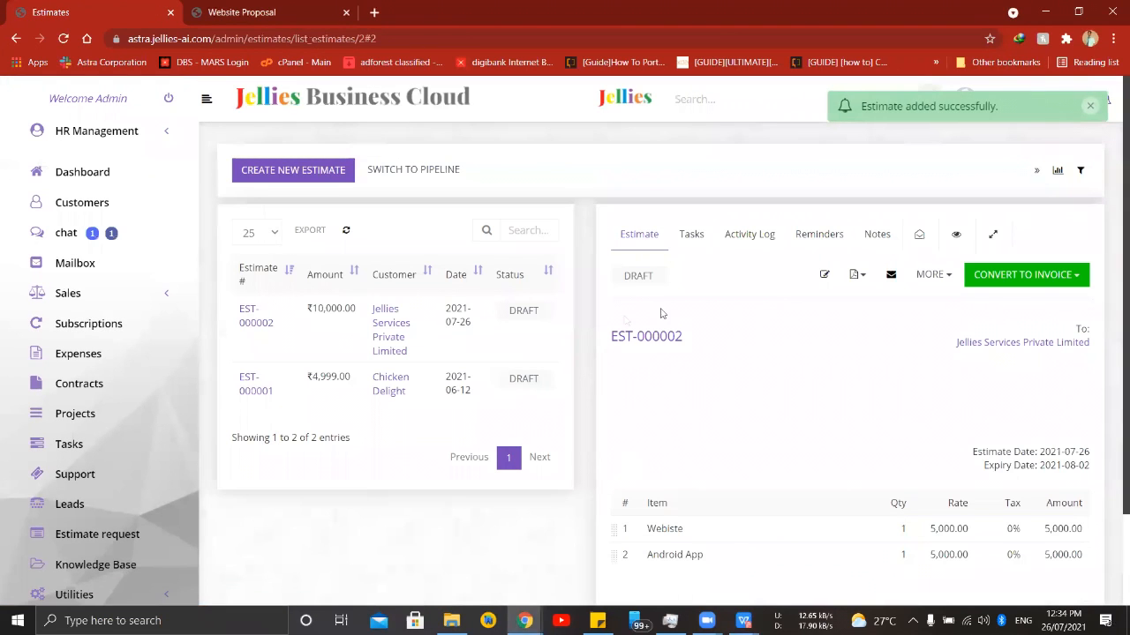
- Review the saved estimate EST-000002 and open it as the customer sees it
{"action": "scroll", "coordinate": [920, 419], "scroll_direction": "down", "scroll_amount": 1}
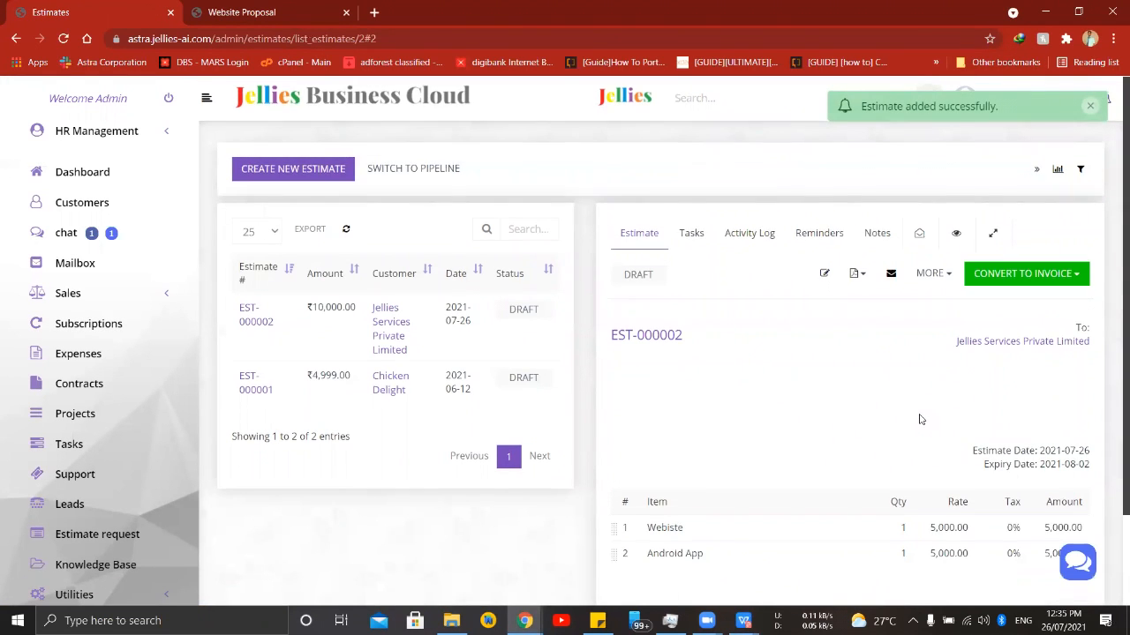
{"action": "scroll", "coordinate": [920, 418], "scroll_direction": "up", "scroll_amount": 1}
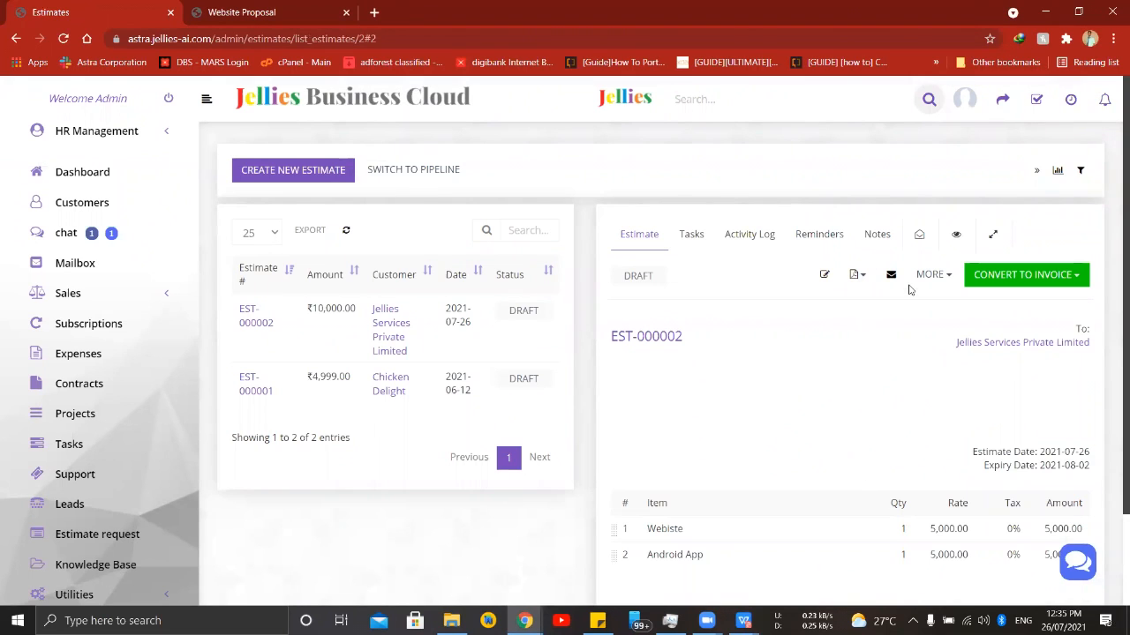
{"action": "left_click", "coordinate": [934, 274]}
{"action": "left_click", "coordinate": [925, 306]}
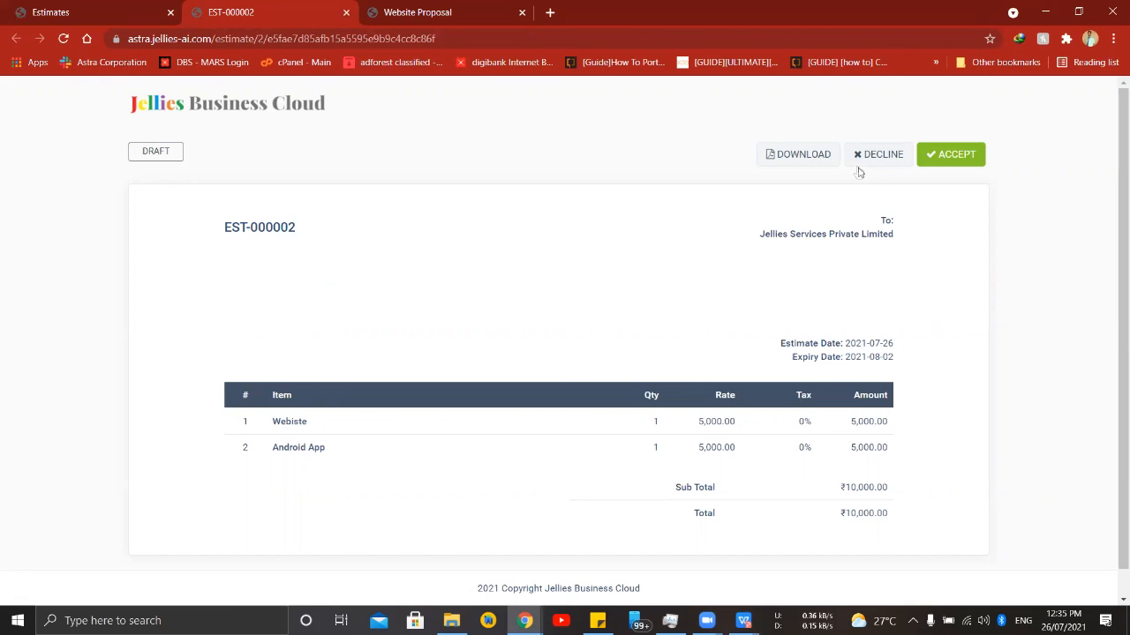
- Return to the estimates list and convert estimate EST-000002 directly to an invoice, not saved as a draft
{"action": "scroll", "coordinate": [942, 225], "scroll_direction": "down", "scroll_amount": 1}
{"action": "left_click", "coordinate": [132, 12]}
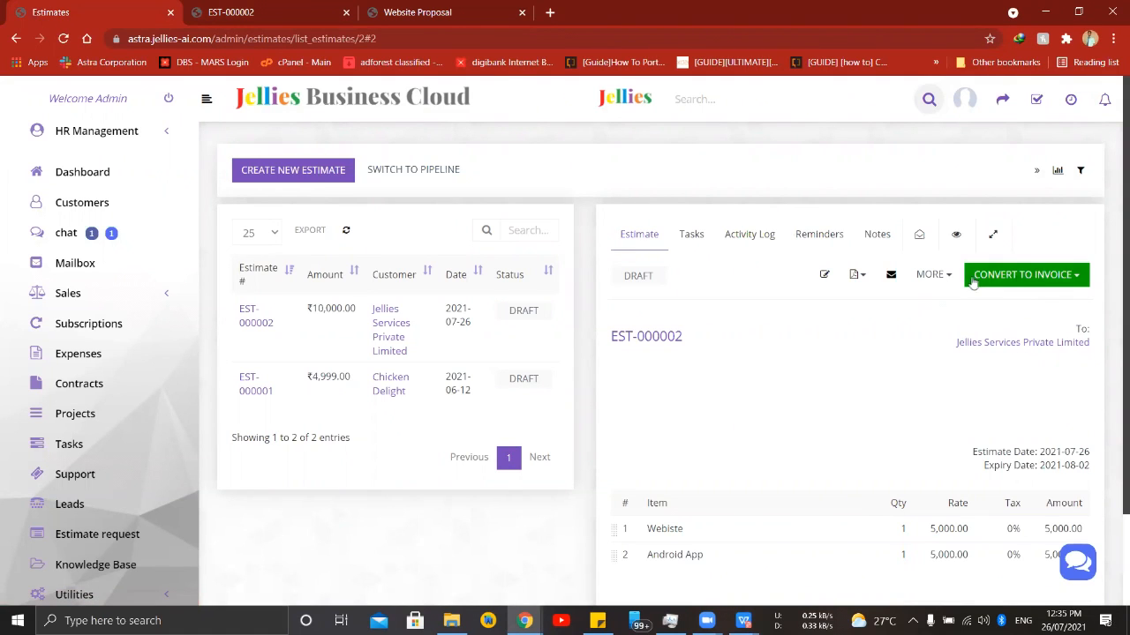
{"action": "left_click", "coordinate": [1076, 279]}
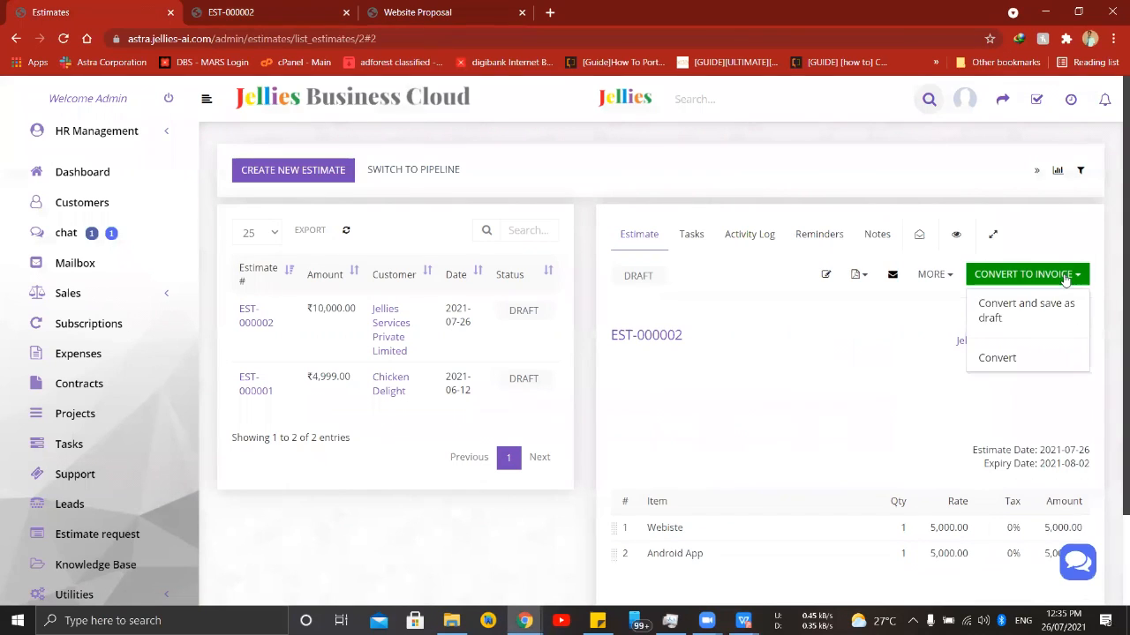
{"action": "left_click", "coordinate": [997, 358]}
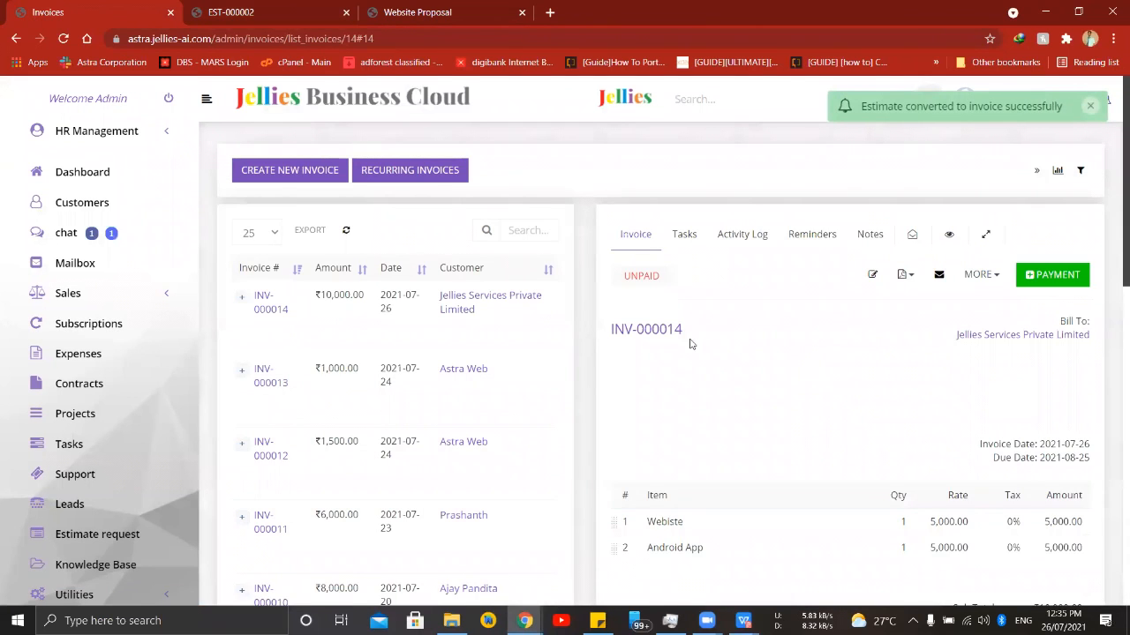
- Review the line items and totals of the converted invoice and open it as the customer sees it
{"action": "scroll", "coordinate": [723, 353], "scroll_direction": "down", "scroll_amount": 1}
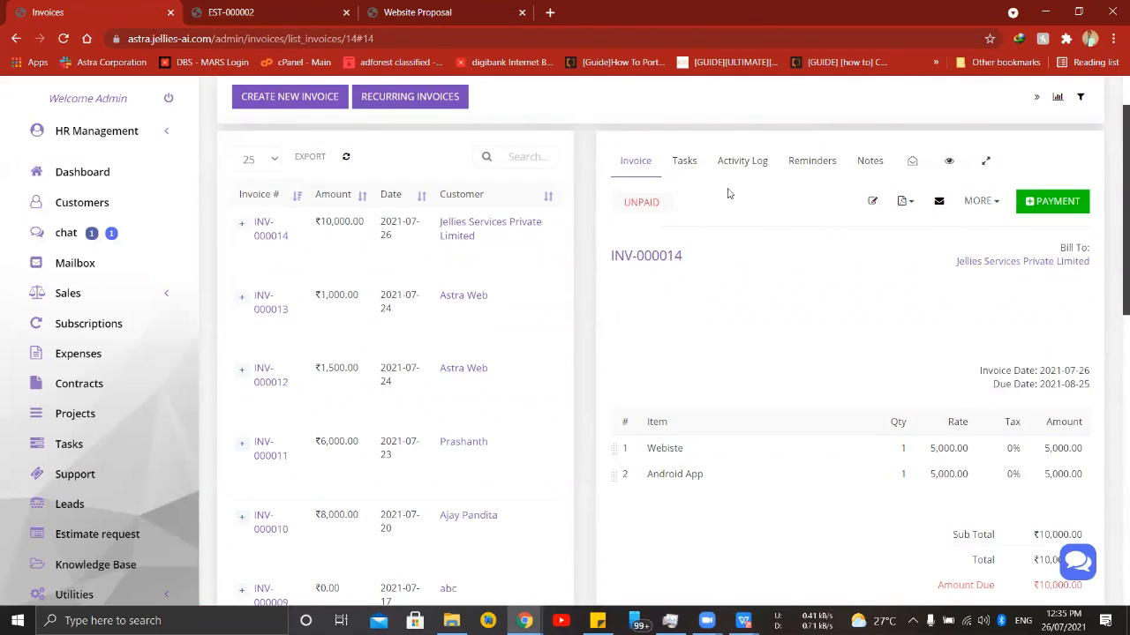
{"action": "scroll", "coordinate": [732, 322], "scroll_direction": "down", "scroll_amount": 1}
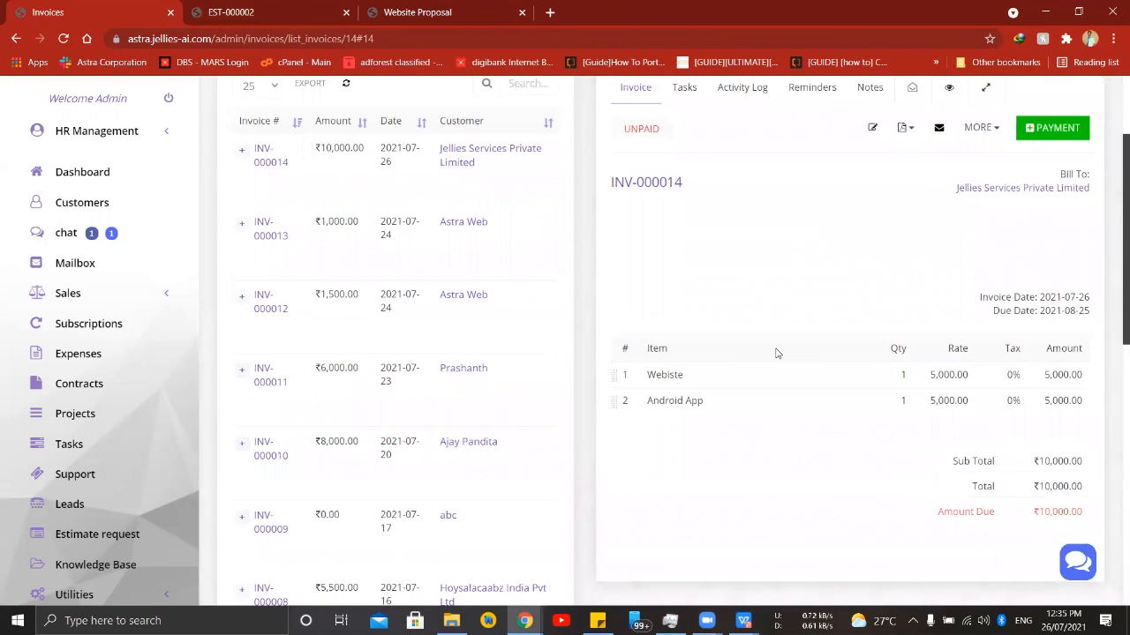
{"action": "scroll", "coordinate": [785, 332], "scroll_direction": "up", "scroll_amount": 1}
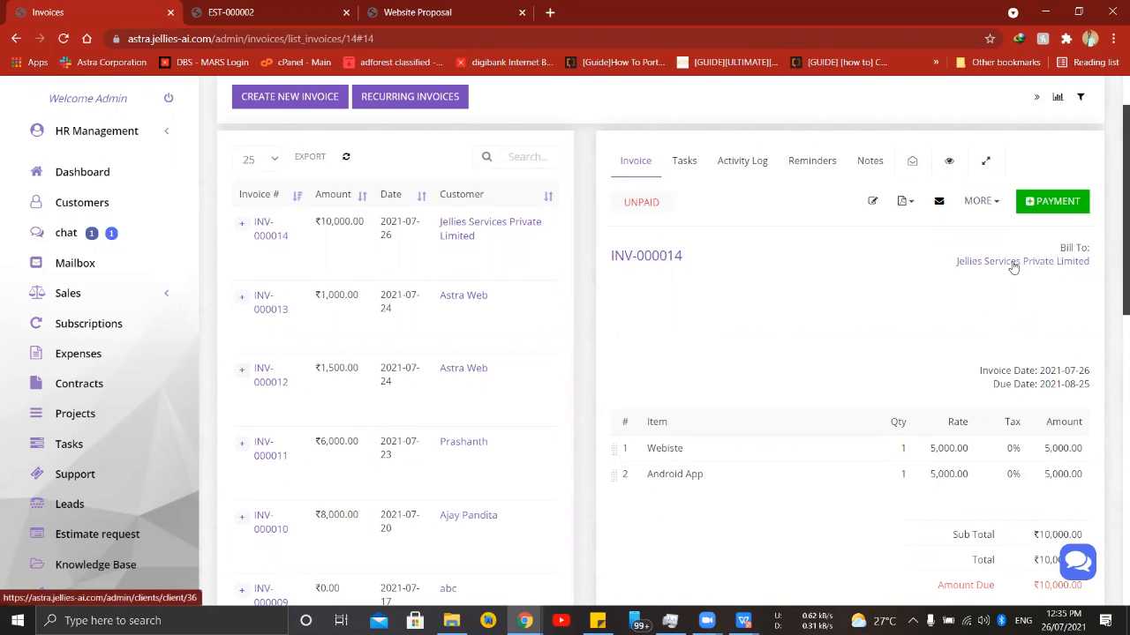
{"action": "scroll", "coordinate": [832, 361], "scroll_direction": "down", "scroll_amount": 3}
{"action": "scroll", "coordinate": [832, 356], "scroll_direction": "up", "scroll_amount": 4}
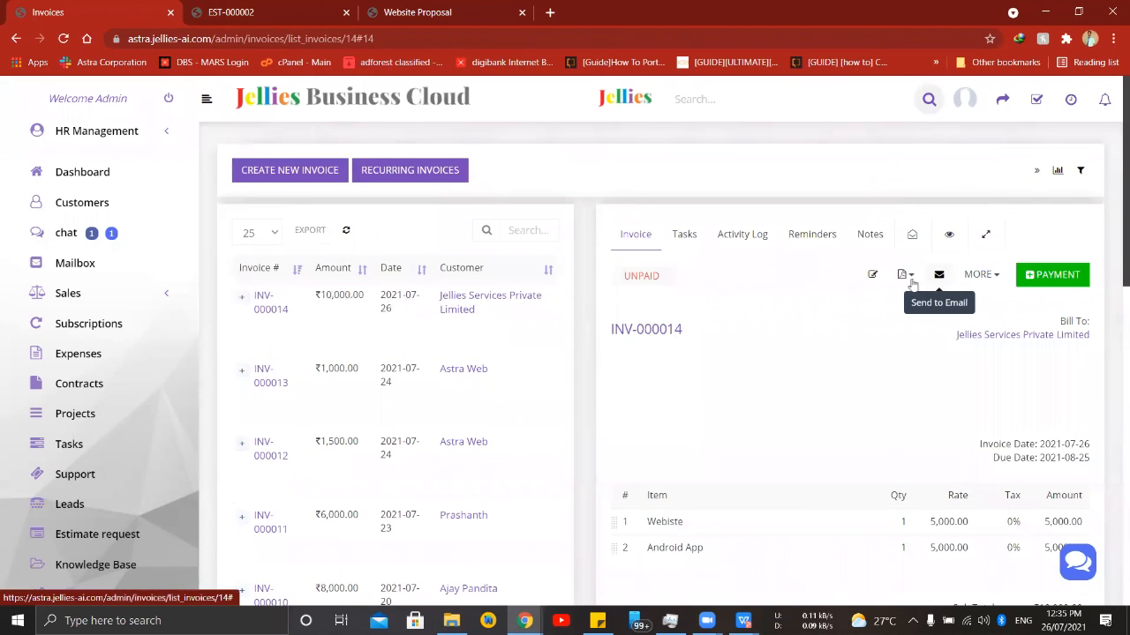
{"action": "left_click", "coordinate": [980, 274]}
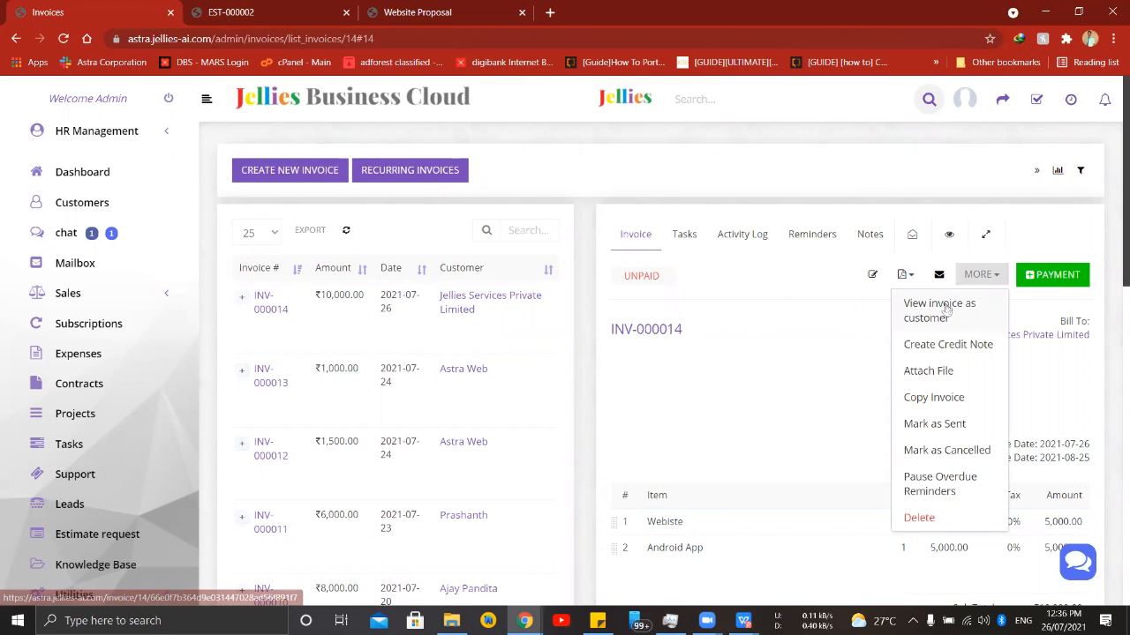
{"action": "left_click", "coordinate": [939, 309]}
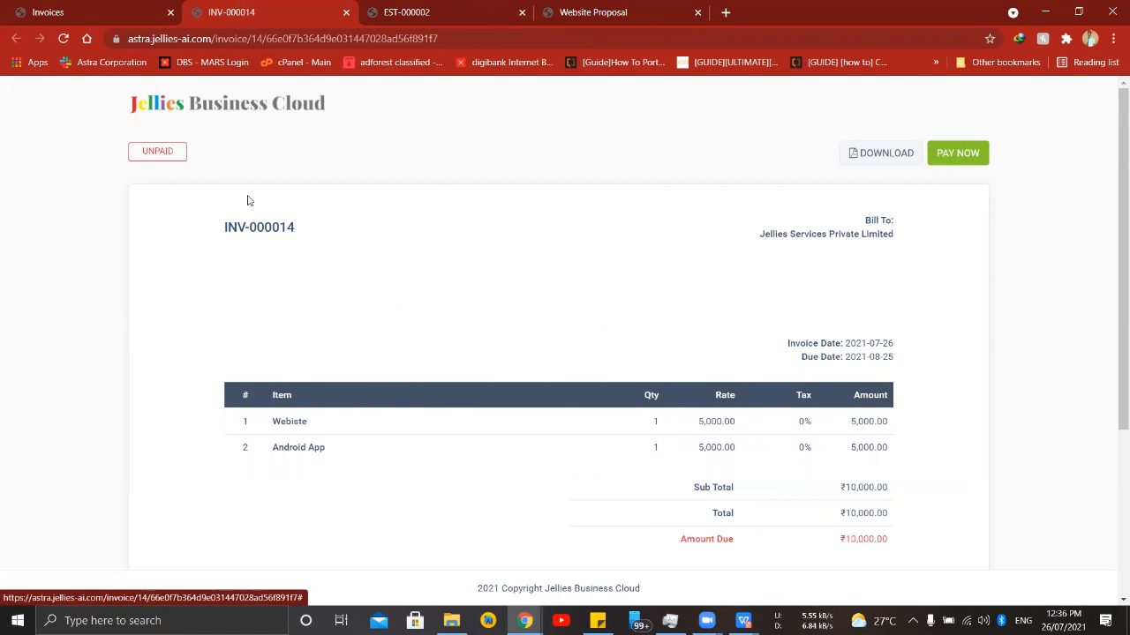
- Start the online payment of the invoice through Astra Web Services Razorpay and open its checkout form
{"action": "scroll", "coordinate": [494, 243], "scroll_direction": "down", "scroll_amount": 3}
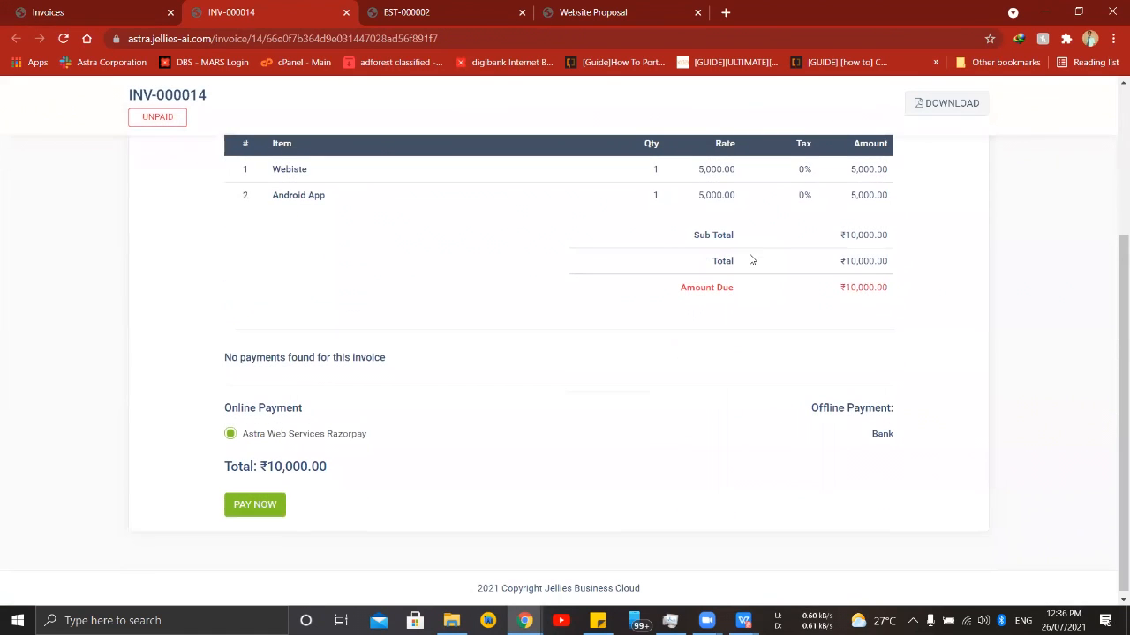
{"action": "left_click", "coordinate": [256, 505]}
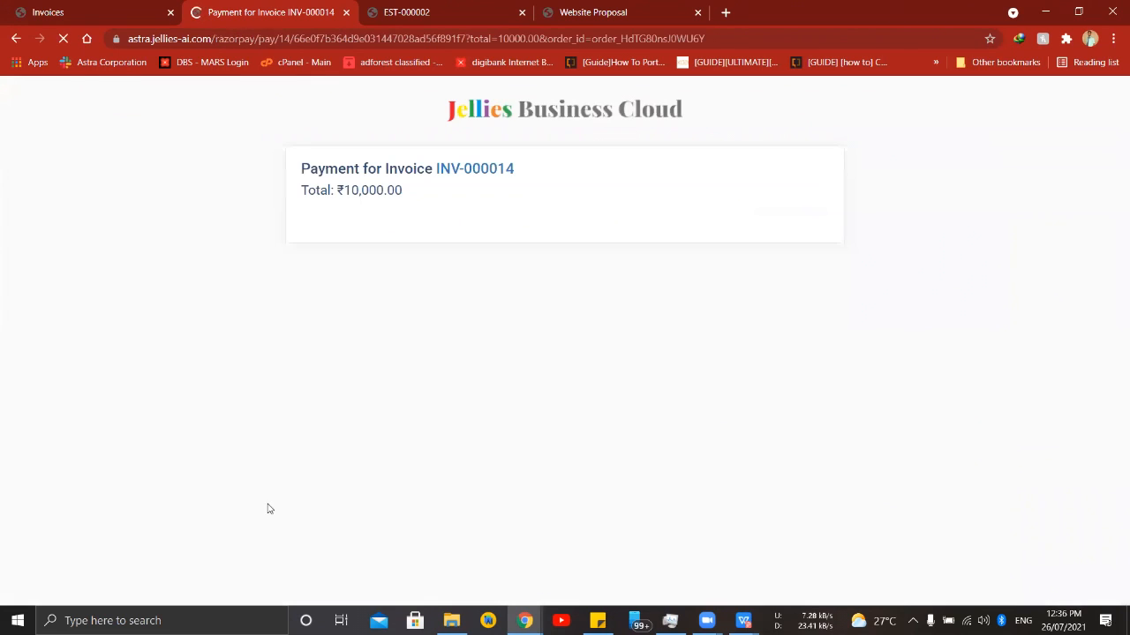
{"action": "left_click", "coordinate": [341, 251]}
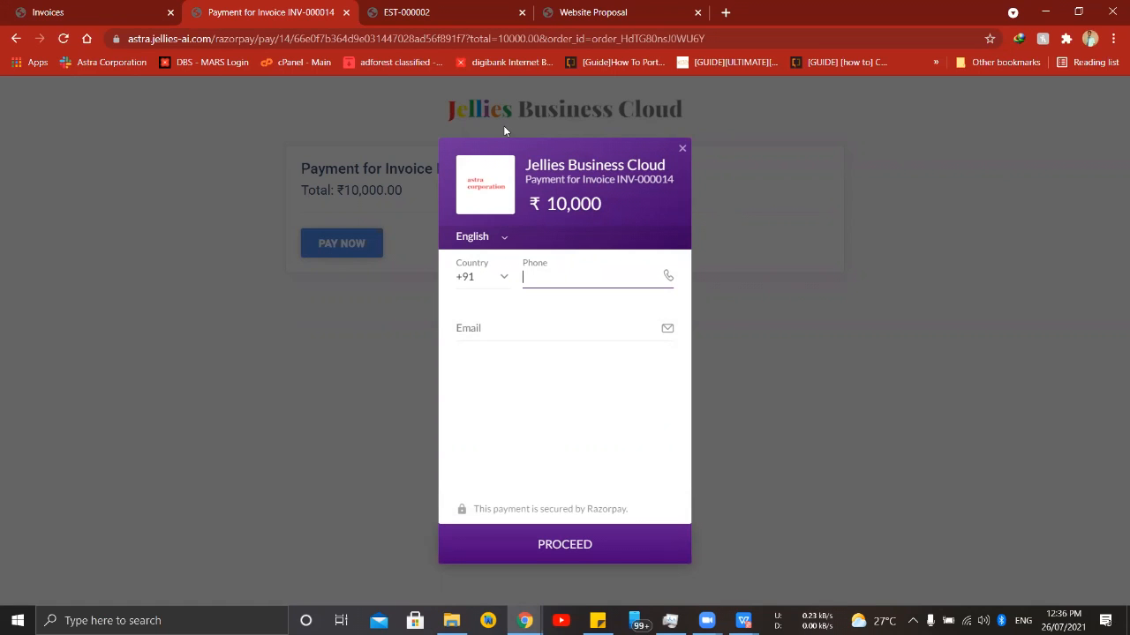
- Fill in the payer's phone number and e-mail from the saved suggestions, proceed, and look through the available payment methods
{"action": "left_click", "coordinate": [577, 281]}
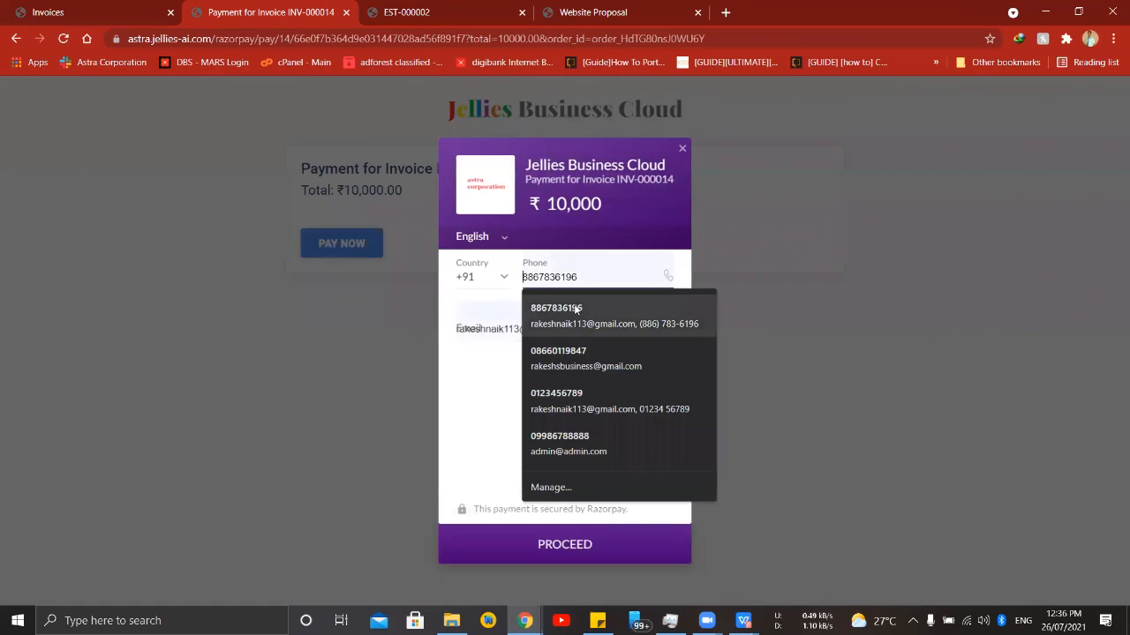
{"action": "left_click", "coordinate": [582, 317]}
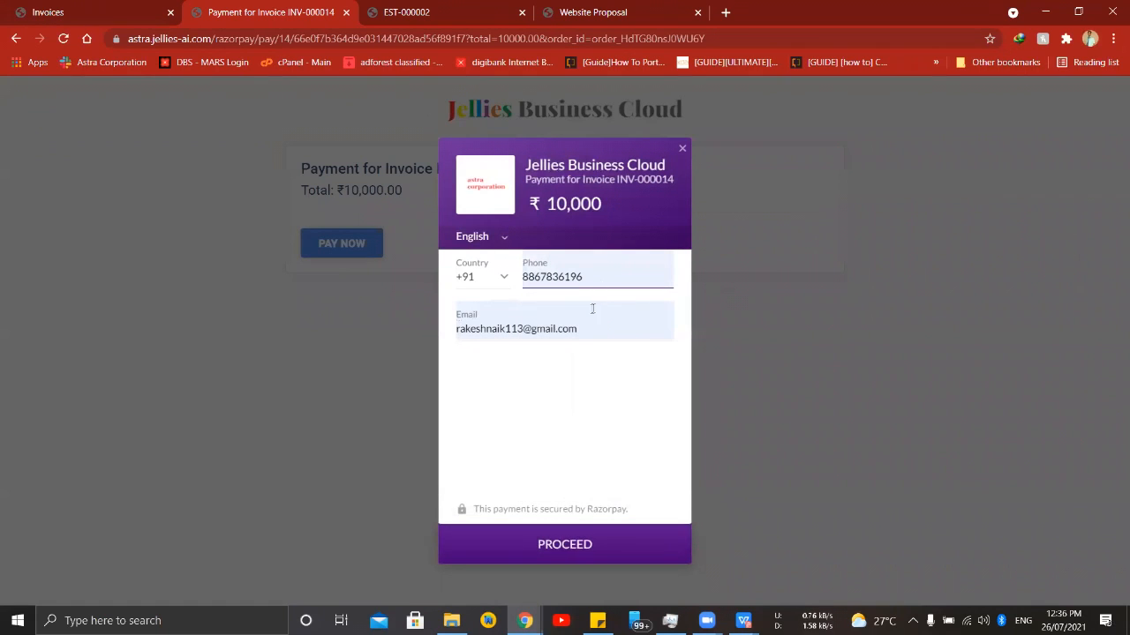
{"action": "left_click", "coordinate": [595, 547]}
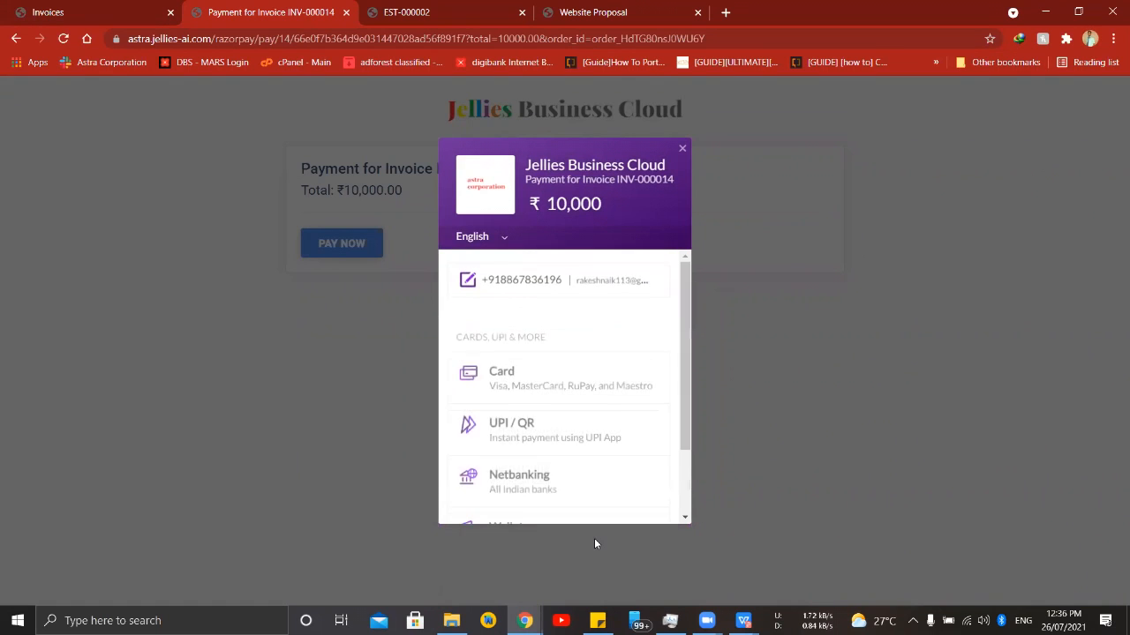
{"action": "scroll", "coordinate": [561, 394], "scroll_direction": "down", "scroll_amount": 2}
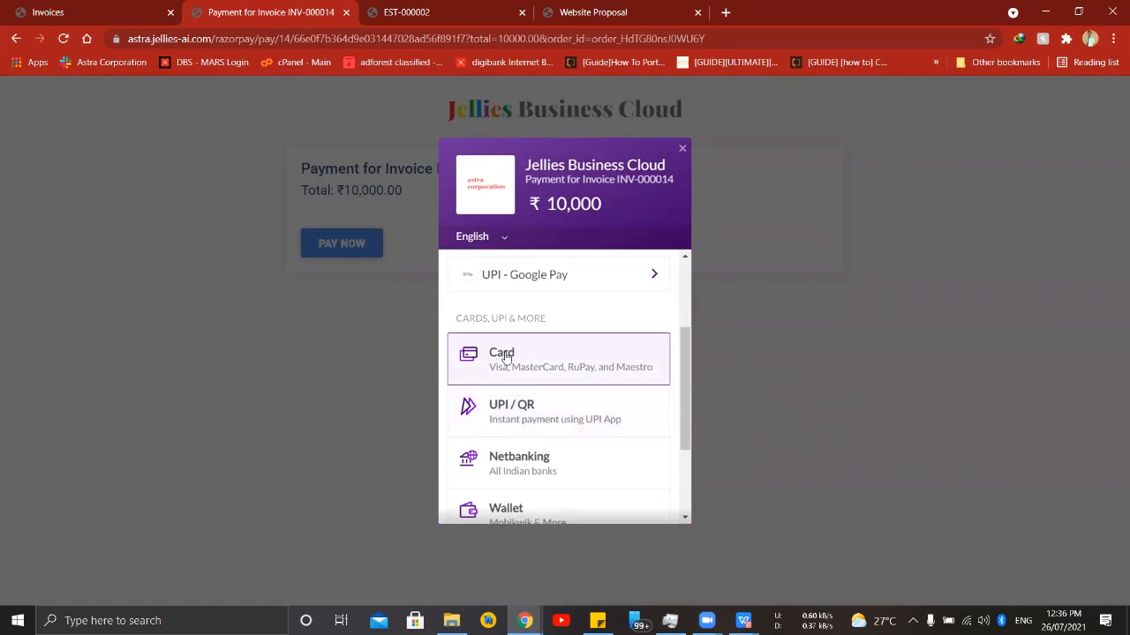
{"action": "scroll", "coordinate": [627, 328], "scroll_direction": "down", "scroll_amount": 2}
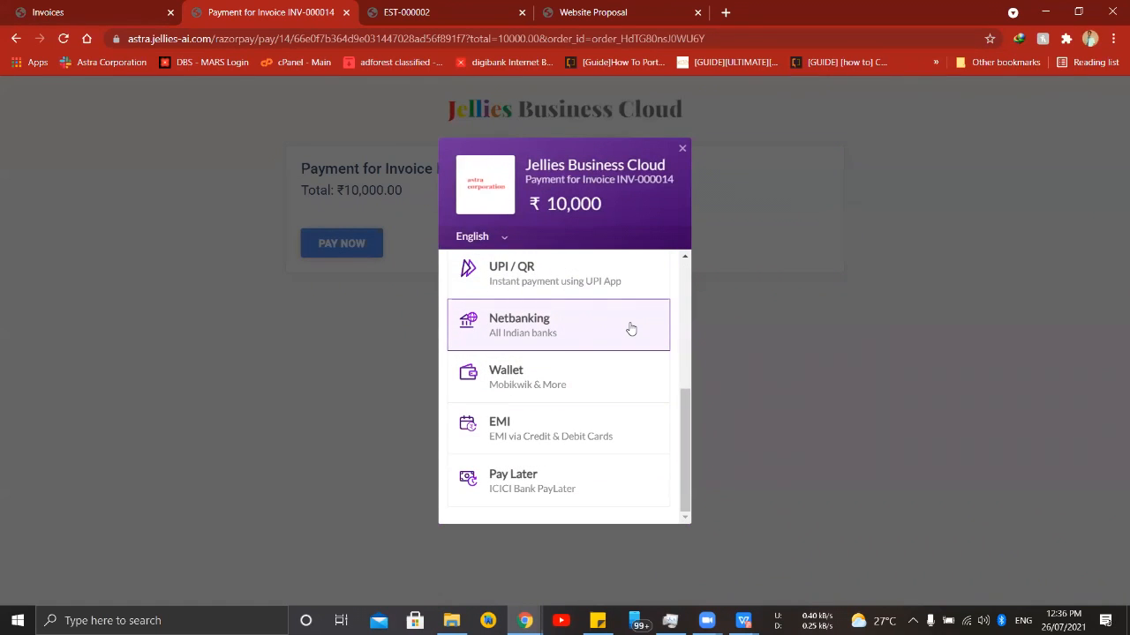
{"action": "scroll", "coordinate": [629, 328], "scroll_direction": "up", "scroll_amount": 3}
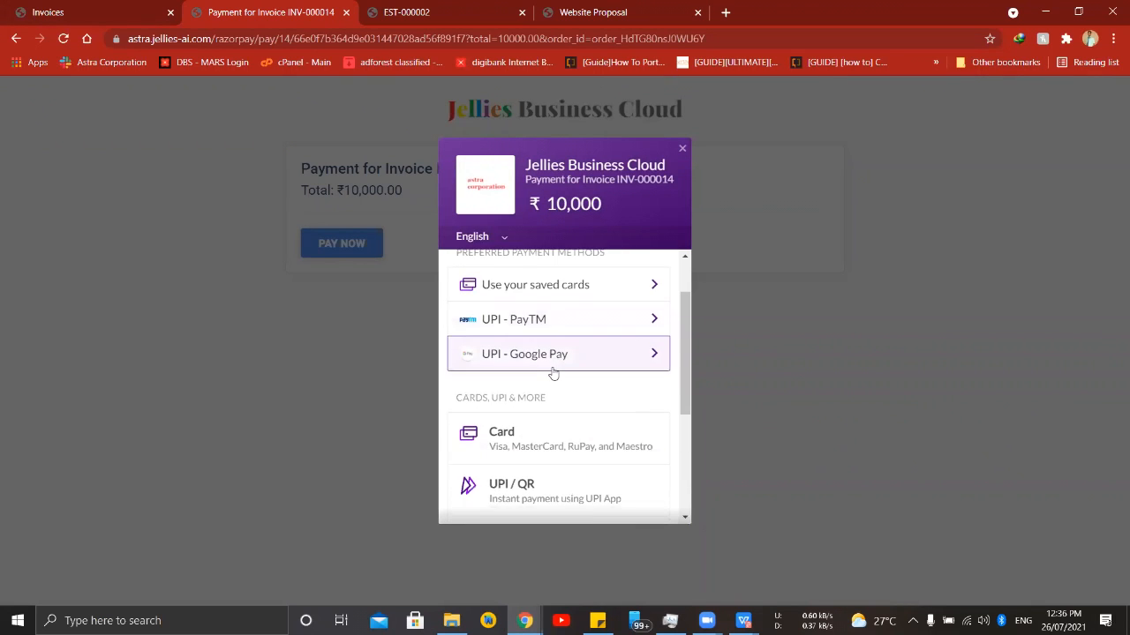
{"action": "scroll", "coordinate": [555, 372], "scroll_direction": "down", "scroll_amount": 2}
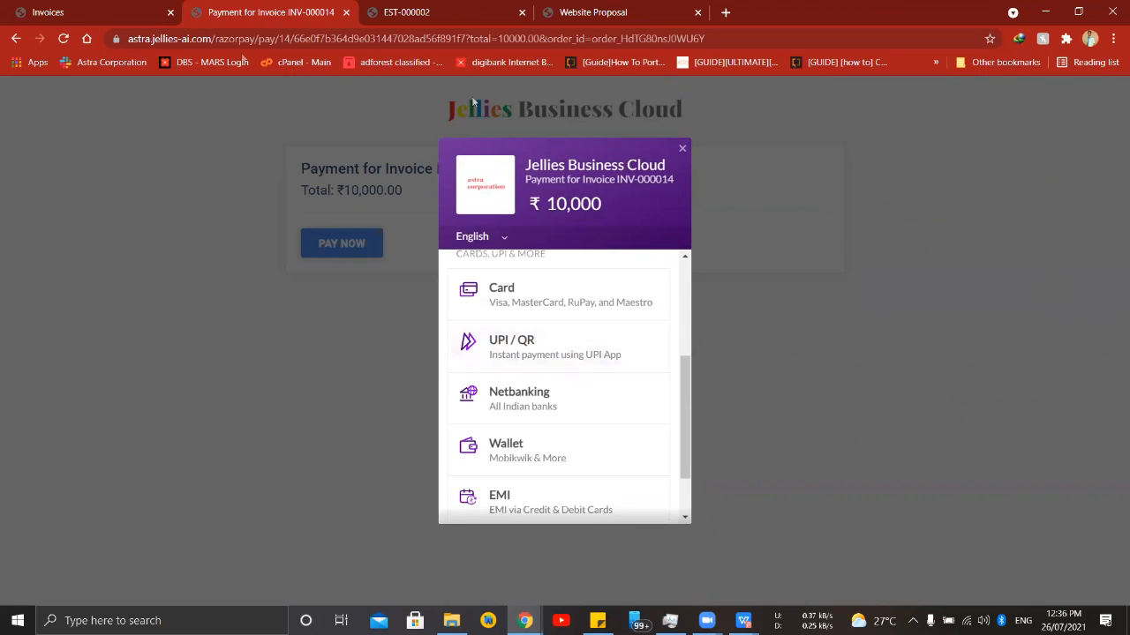
- Return to the admin invoices page and start a new invoice for the customer Jellies Services Private Limited
{"action": "left_click", "coordinate": [50, 13]}
{"action": "left_click_drag", "start_coordinate": [623, 278], "coordinate": [667, 277]}
{"action": "left_click", "coordinate": [800, 384]}
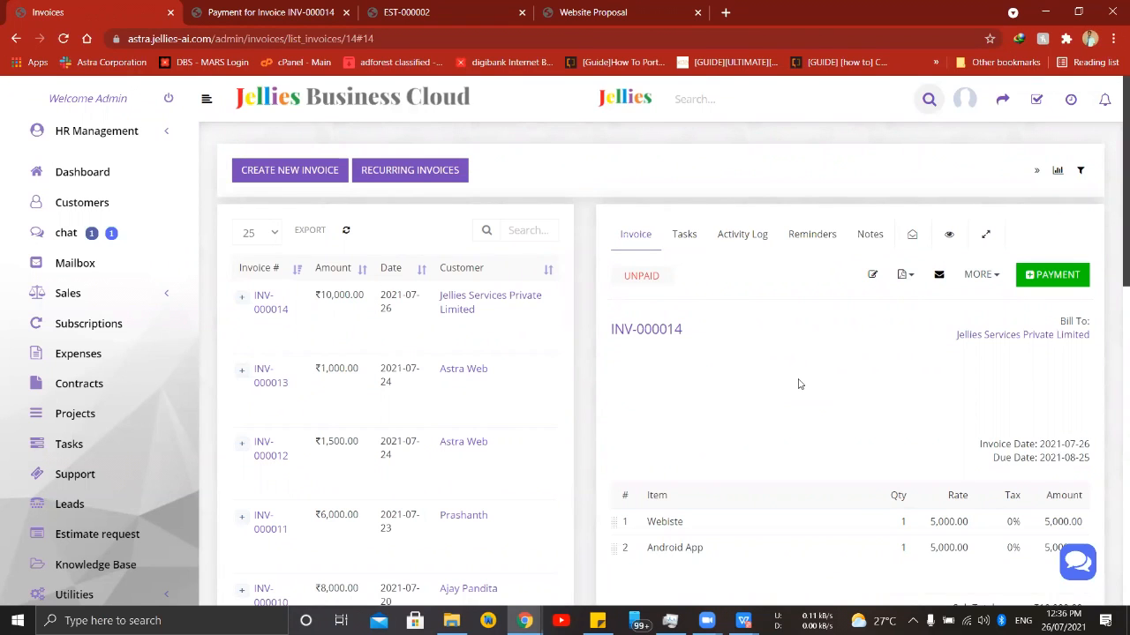
{"action": "scroll", "coordinate": [797, 383], "scroll_direction": "down", "scroll_amount": 3}
{"action": "scroll", "coordinate": [764, 397], "scroll_direction": "up", "scroll_amount": 3}
{"action": "left_click", "coordinate": [270, 171]}
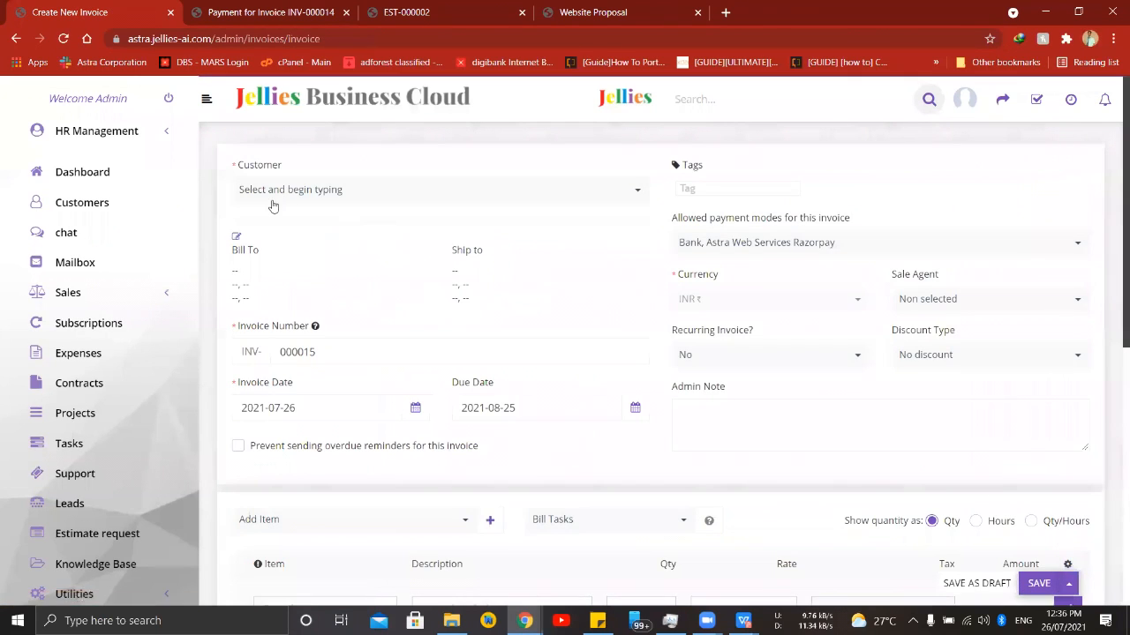
{"action": "left_click", "coordinate": [567, 199]}
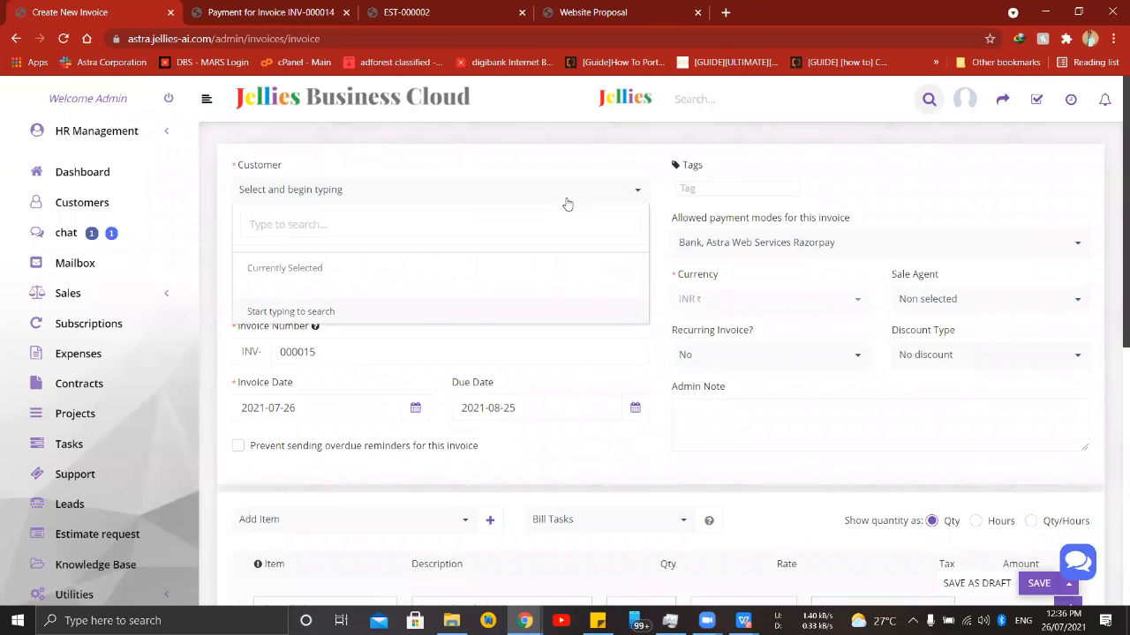
{"action": "type", "text": "Jell"}
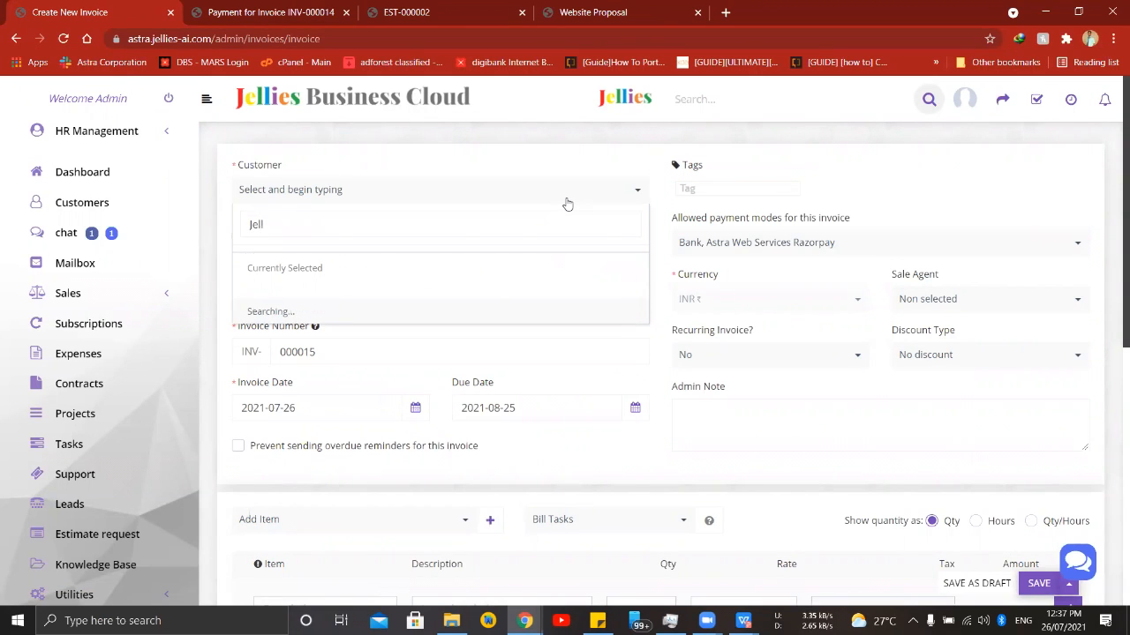
{"action": "left_click", "coordinate": [383, 302]}
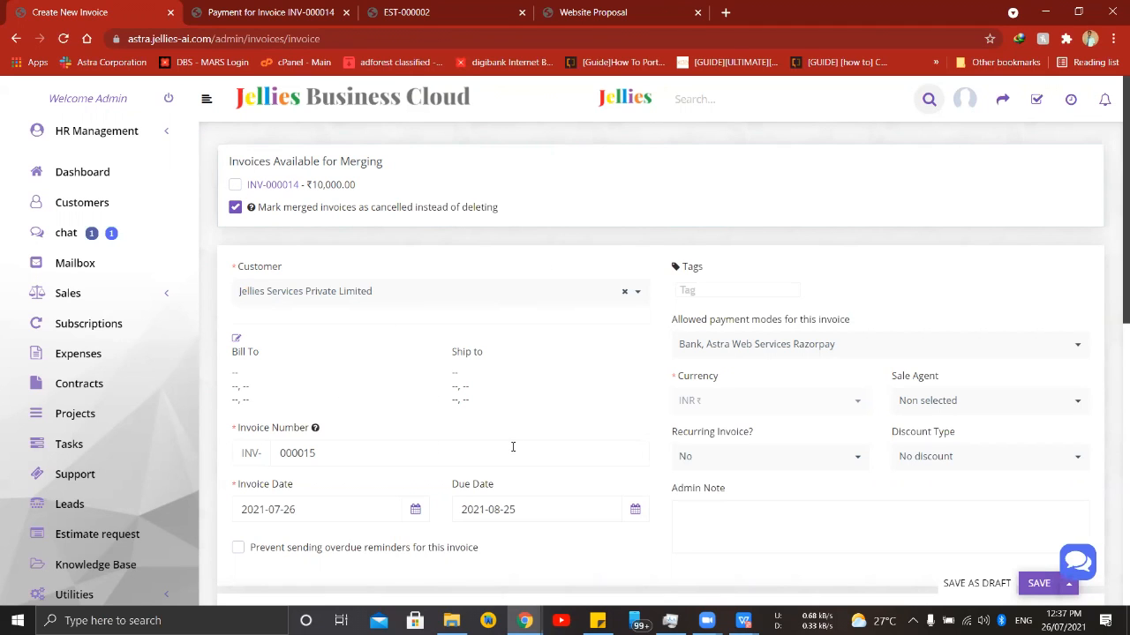
- Check which payment modes are allowed for the new invoice, leaving the selection as it is
{"action": "scroll", "coordinate": [512, 447], "scroll_direction": "down", "scroll_amount": 1}
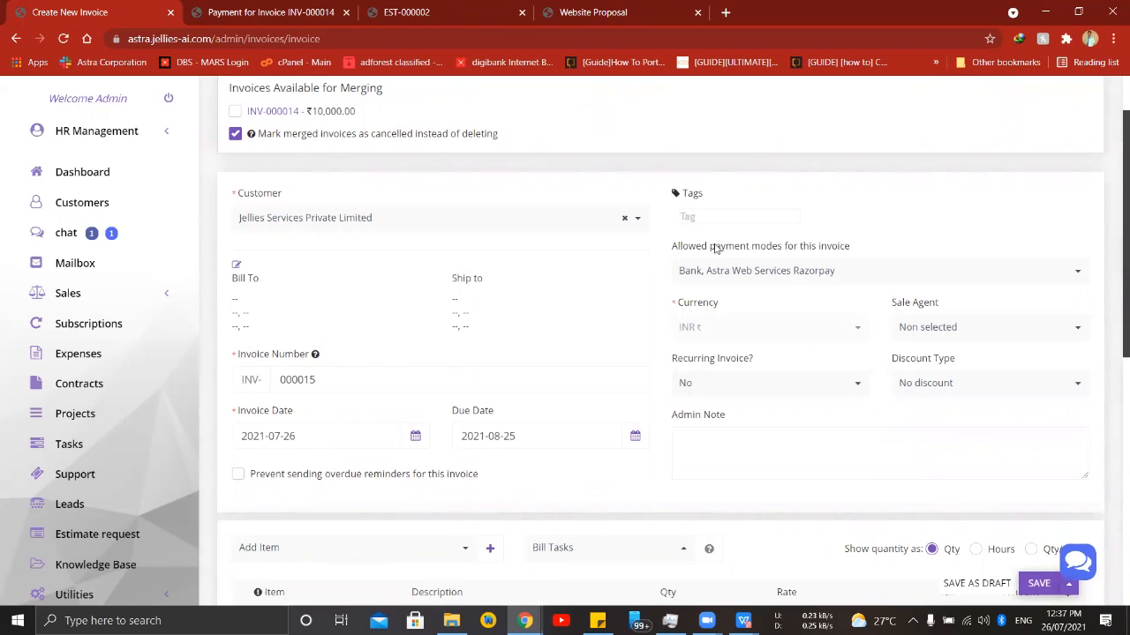
{"action": "left_click", "coordinate": [811, 277]}
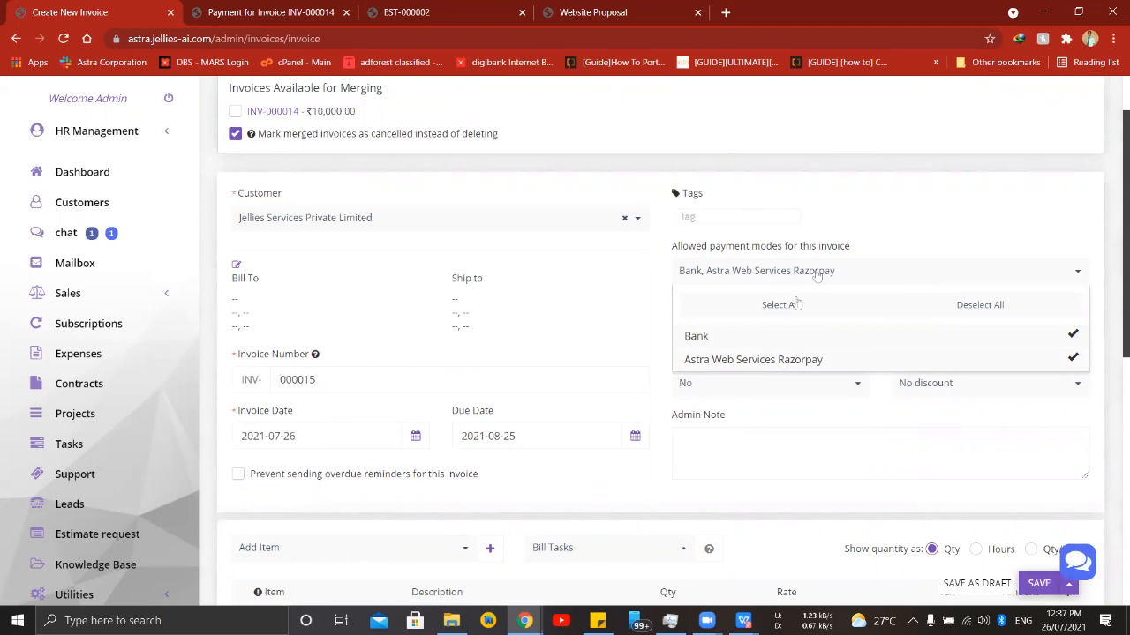
{"action": "left_click", "coordinate": [845, 269]}
- Add the line item "Website" to the invoice with quantity 1 and rate 5000
{"action": "scroll", "coordinate": [650, 408], "scroll_direction": "down", "scroll_amount": 3}
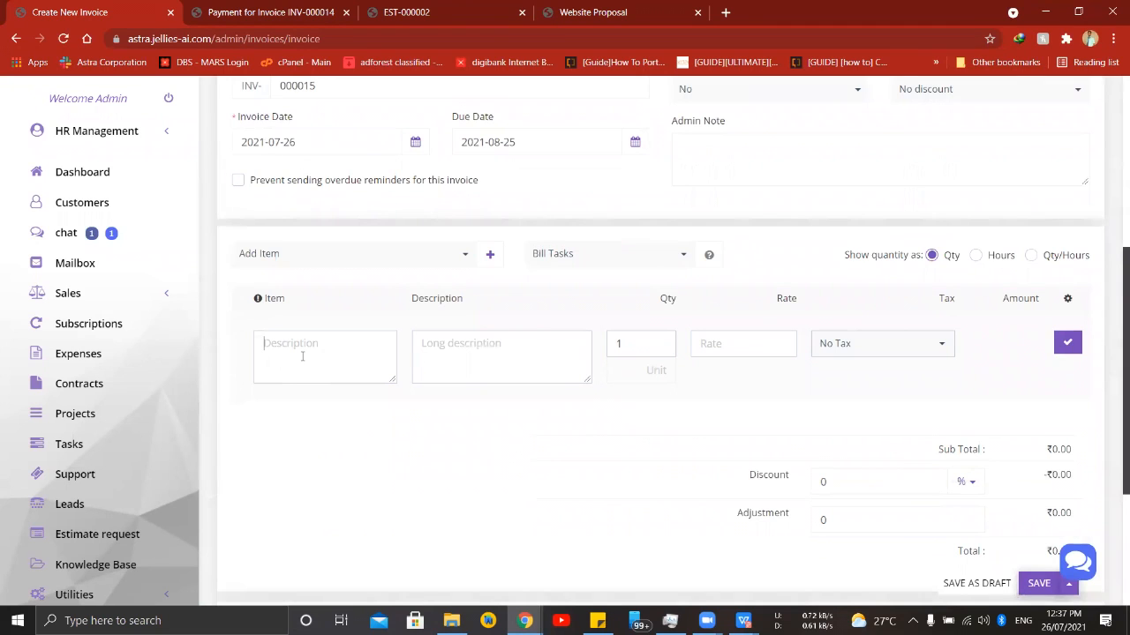
{"action": "scroll", "coordinate": [302, 356], "scroll_direction": "up", "scroll_amount": 1}
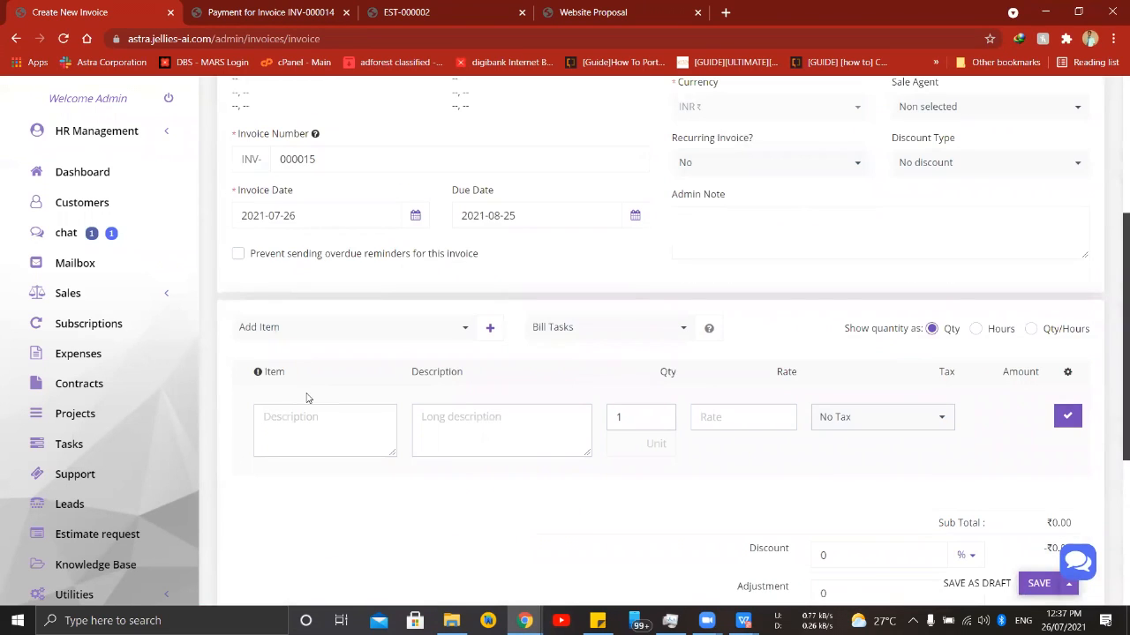
{"action": "type", "text": "Website"}
{"action": "left_click", "coordinate": [712, 417]}
{"action": "type", "text": "5000"}
{"action": "left_click", "coordinate": [1067, 416]}
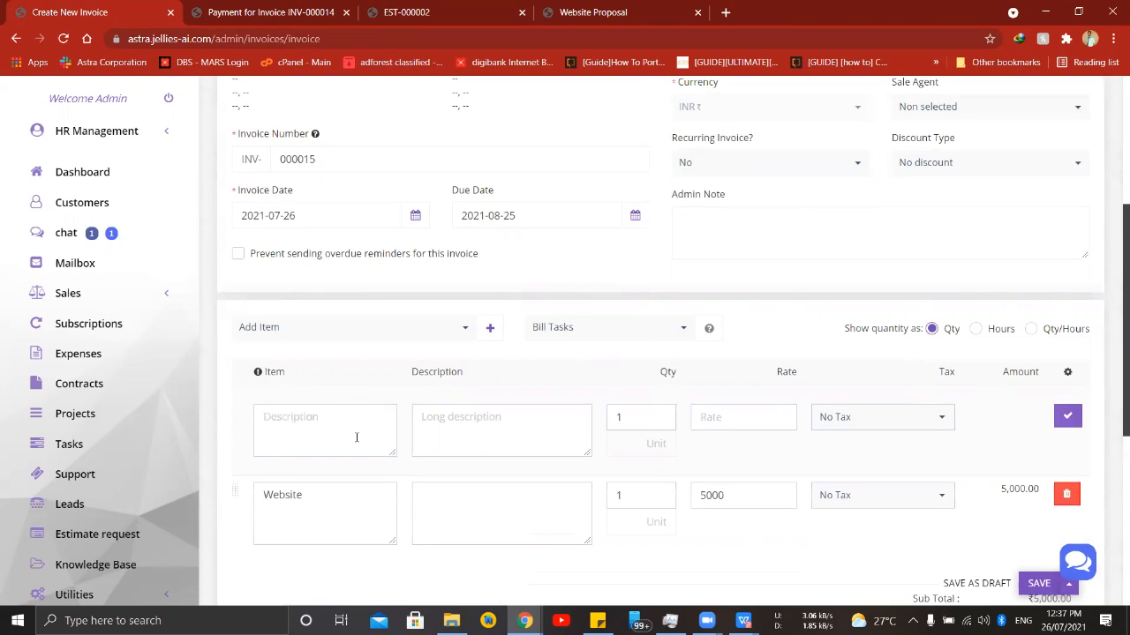
- Add a second invoice line item, "Android App", with quantity 1 and rate 5000
{"action": "type", "text": "Android"}
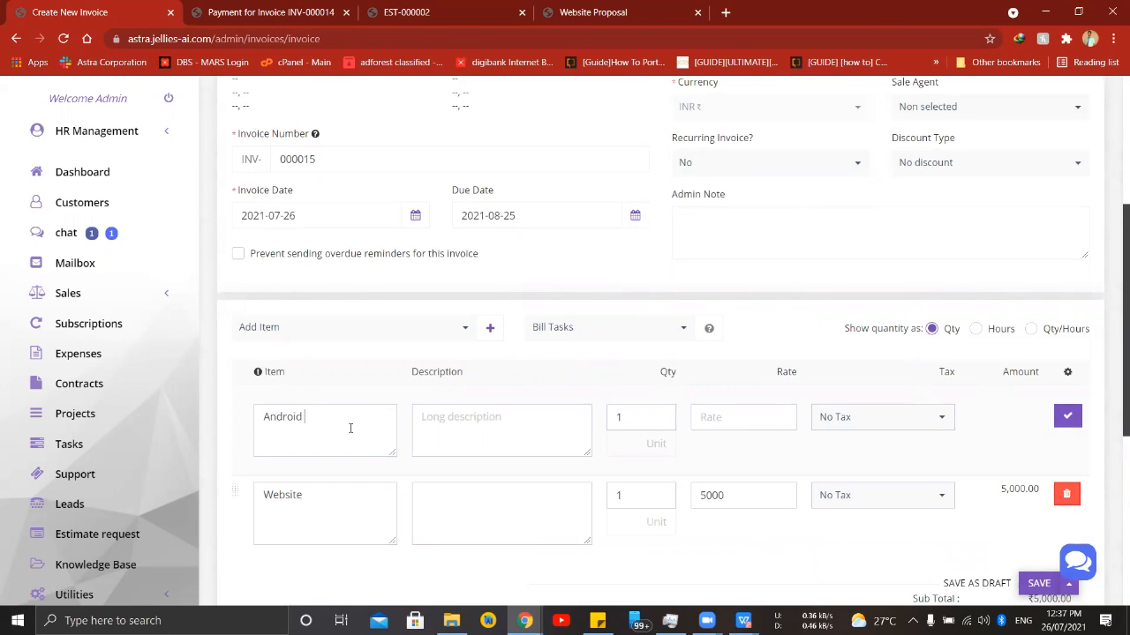
{"action": "left_click", "coordinate": [710, 409]}
{"action": "type", "text": "5000"}
{"action": "left_click", "coordinate": [1068, 415]}
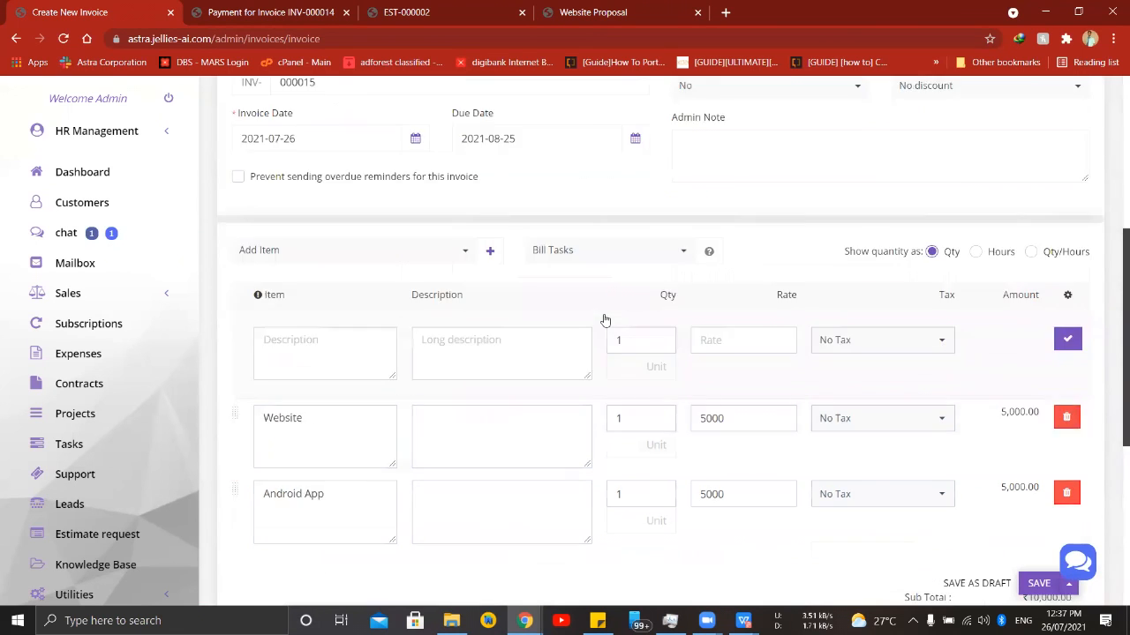
- Check the invoice's totals, client note and terms sections, and save the invoice
{"action": "scroll", "coordinate": [605, 323], "scroll_direction": "down", "scroll_amount": 3}
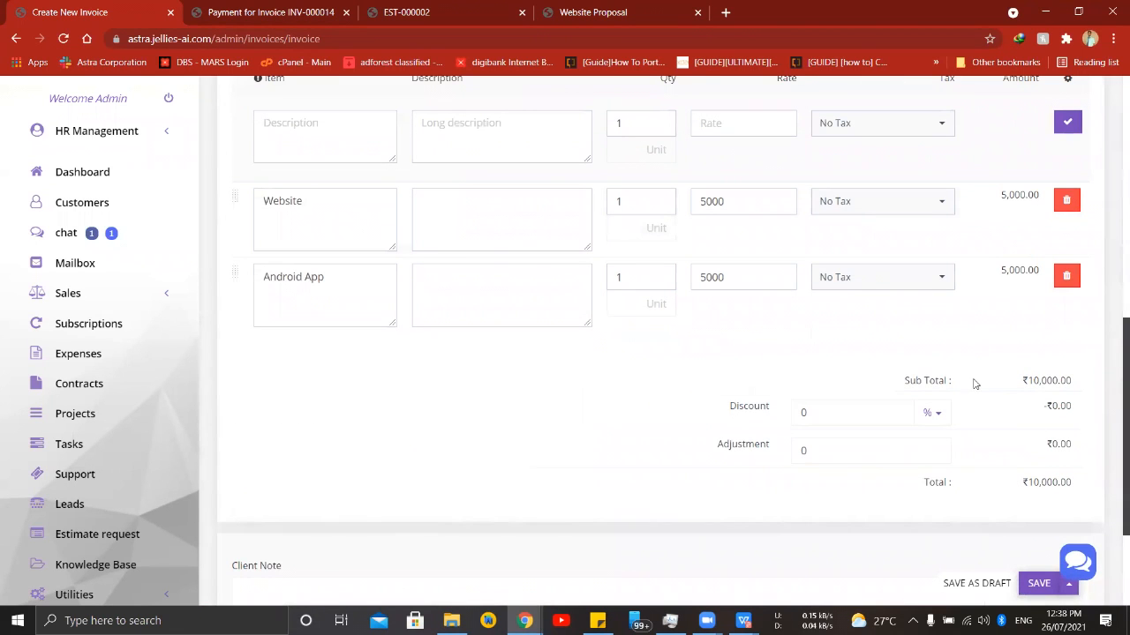
{"action": "scroll", "coordinate": [612, 191], "scroll_direction": "down", "scroll_amount": 2}
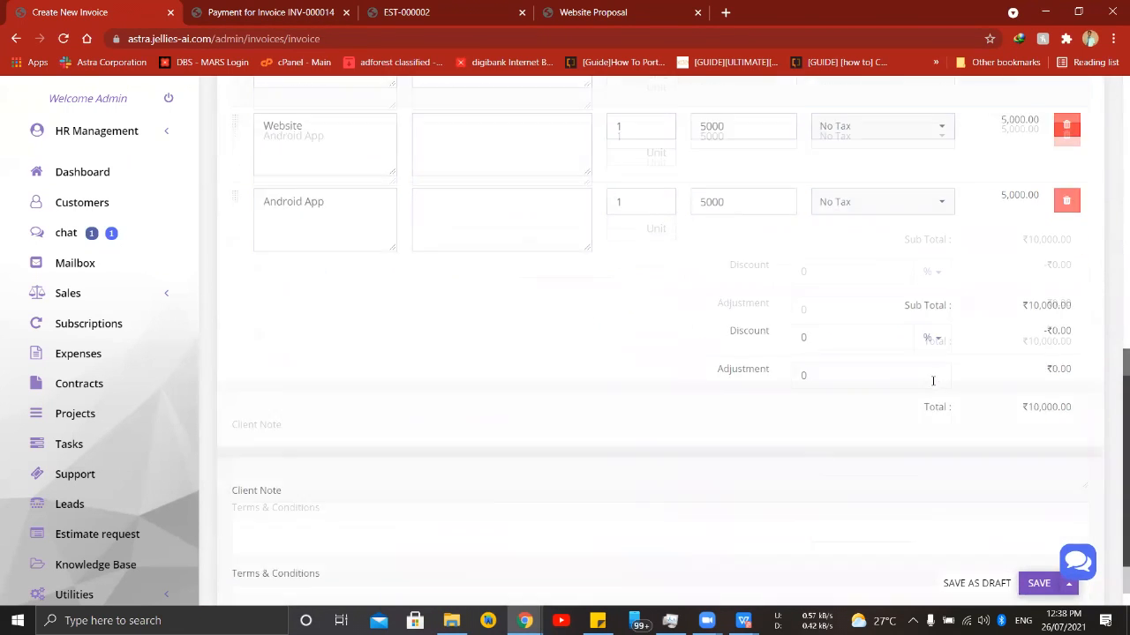
{"action": "scroll", "coordinate": [466, 415], "scroll_direction": "down", "scroll_amount": 1}
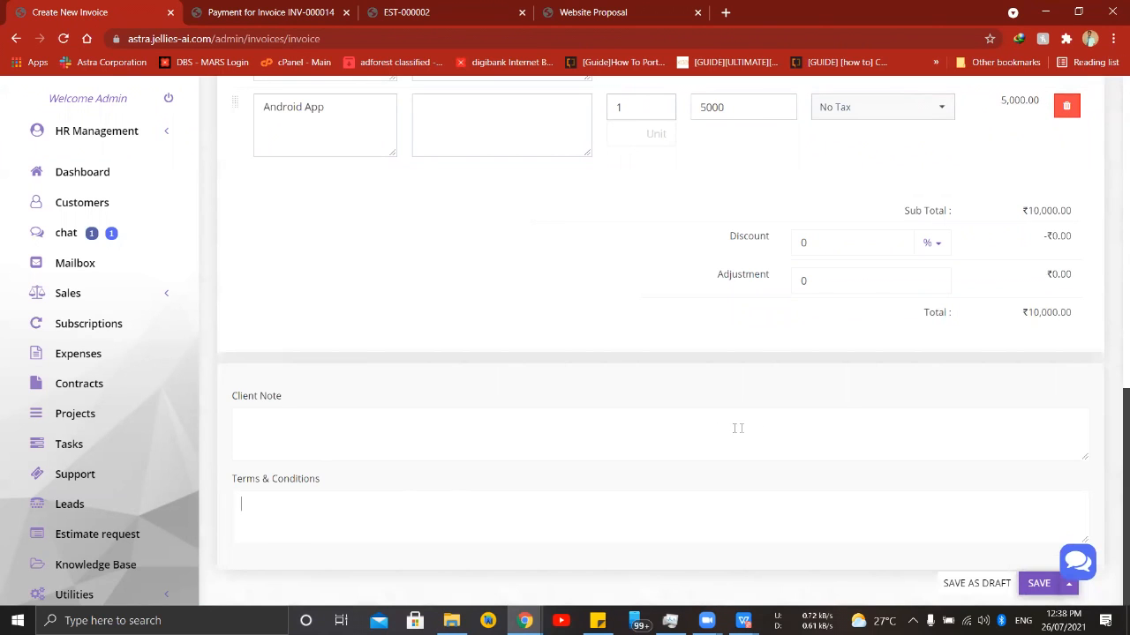
{"action": "left_click", "coordinate": [1036, 583]}
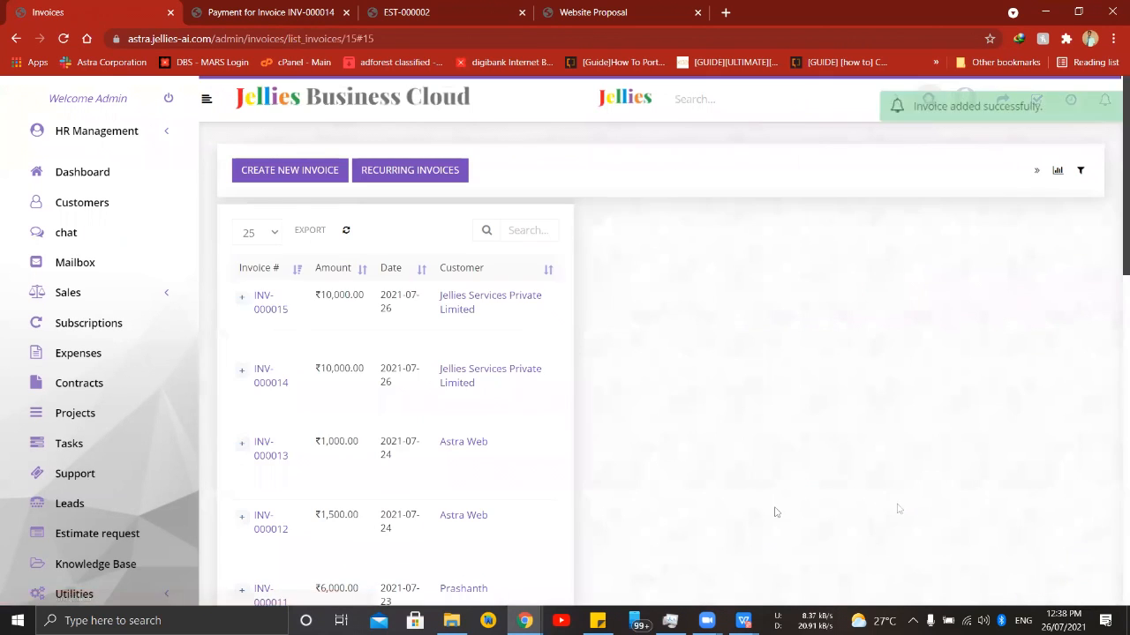
- Review the saved invoice INV-000015, then open it in the customer view and examine its items, totals and payment options
{"action": "scroll", "coordinate": [764, 310], "scroll_direction": "down", "scroll_amount": 2}
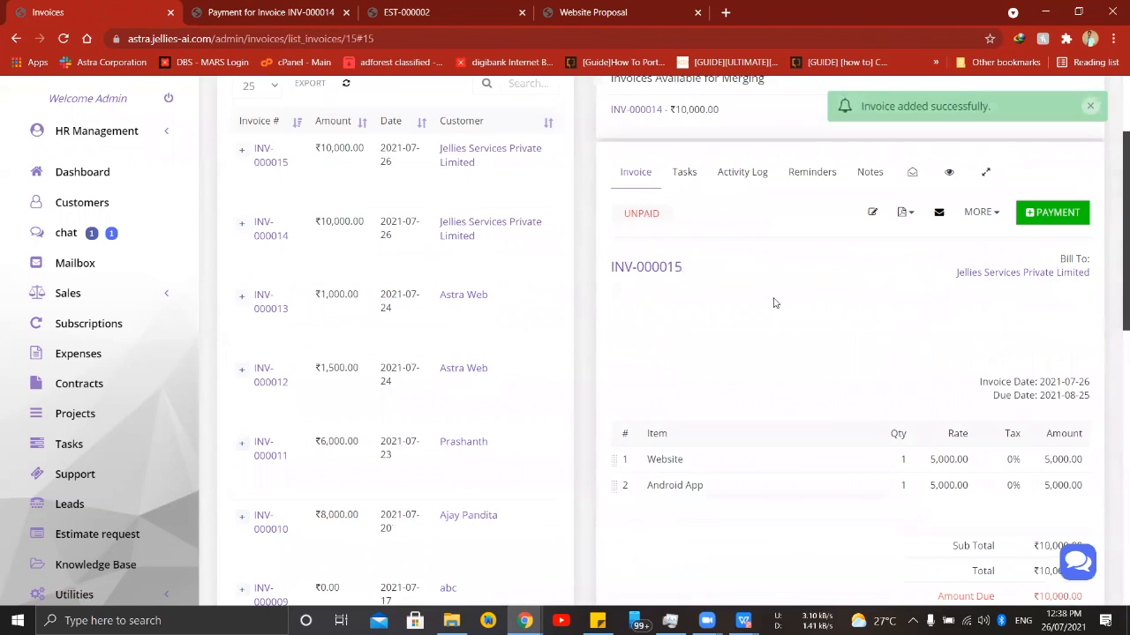
{"action": "scroll", "coordinate": [1033, 300], "scroll_direction": "down", "scroll_amount": 2}
{"action": "scroll", "coordinate": [1064, 342], "scroll_direction": "up", "scroll_amount": 1}
{"action": "scroll", "coordinate": [1064, 341], "scroll_direction": "up", "scroll_amount": 1}
{"action": "left_click", "coordinate": [971, 214]}
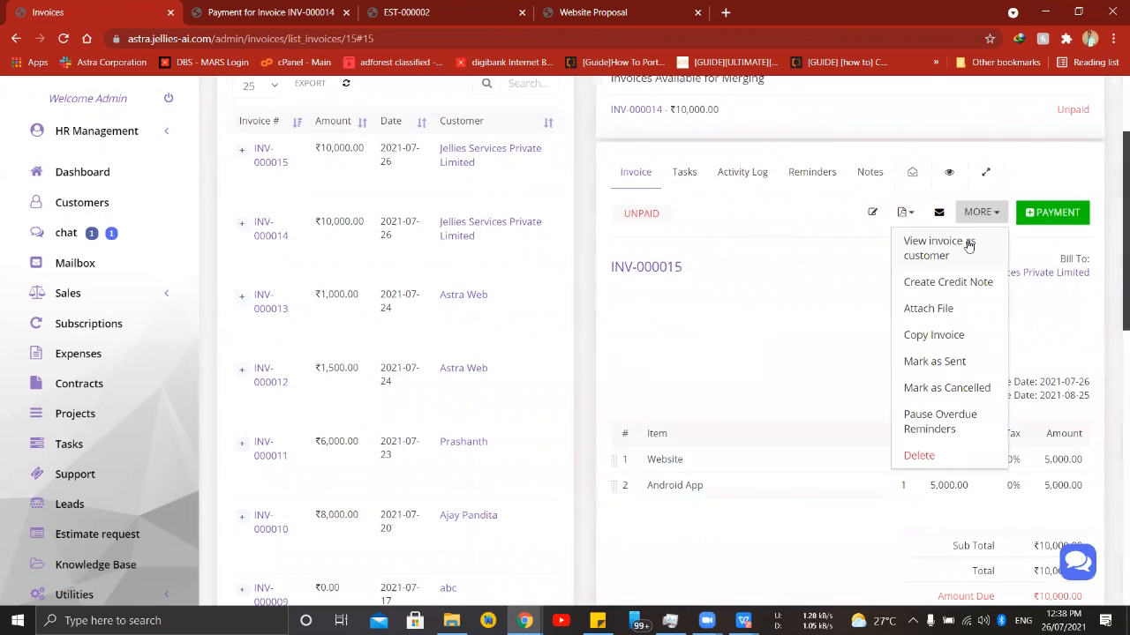
{"action": "left_click", "coordinate": [968, 246]}
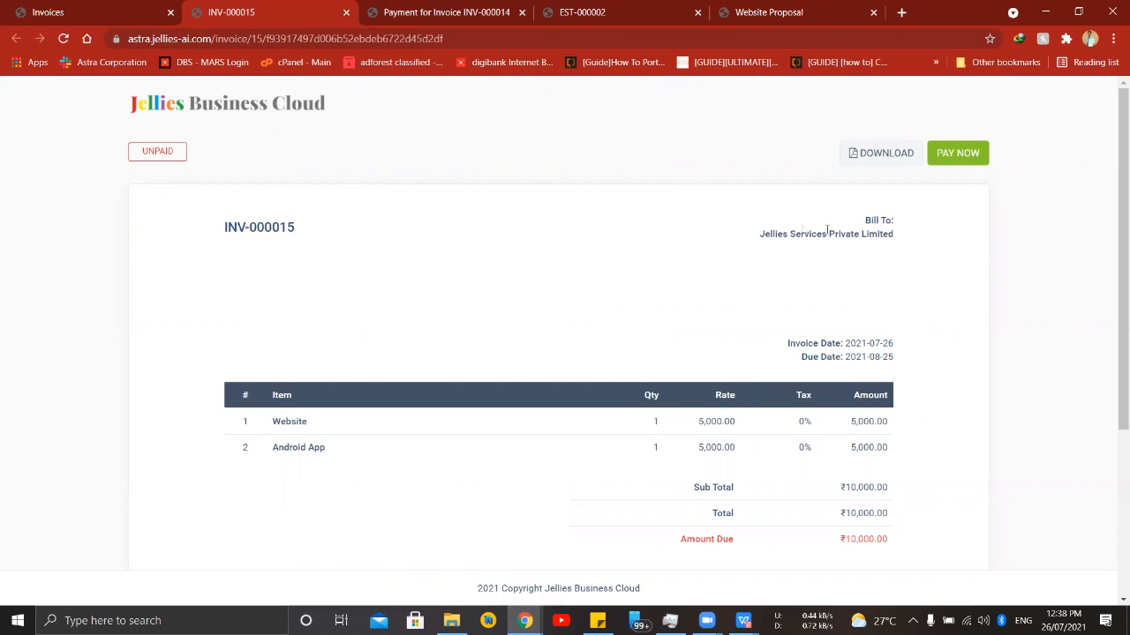
{"action": "scroll", "coordinate": [889, 427], "scroll_direction": "down", "scroll_amount": 2}
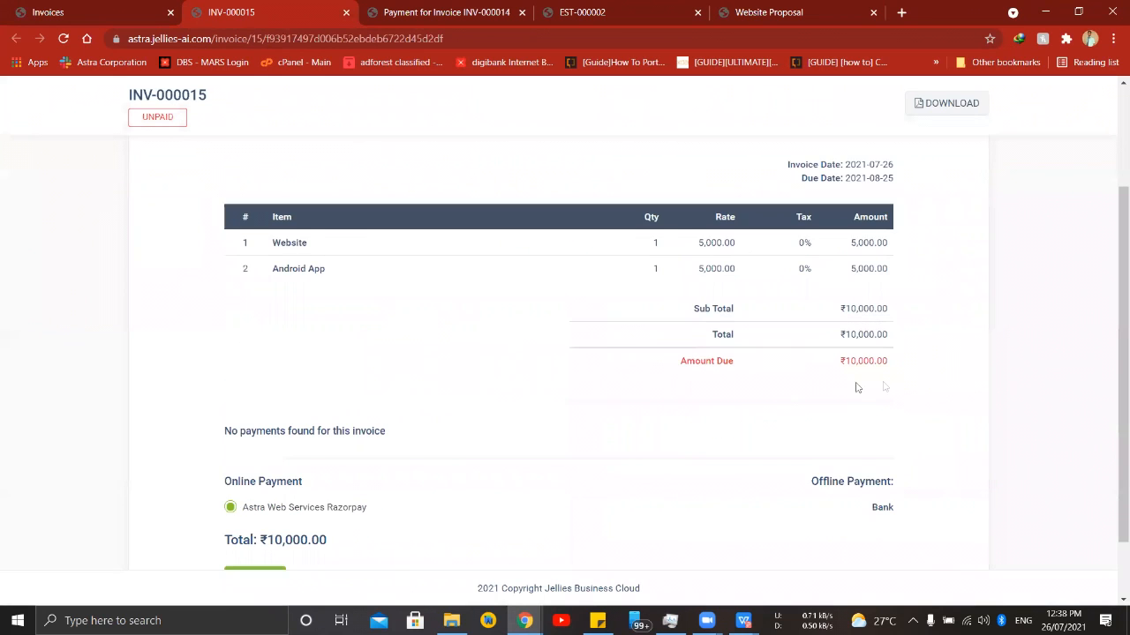
{"action": "scroll", "coordinate": [883, 385], "scroll_direction": "down", "scroll_amount": 1}
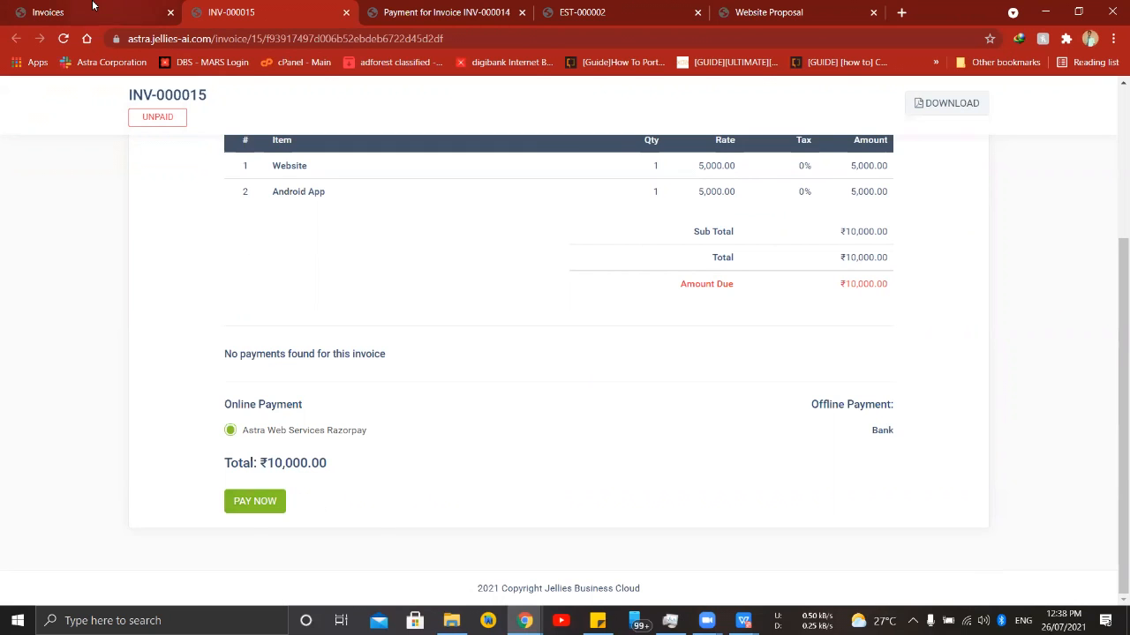
- Return to the admin area, inspect the payment receipt for invoice INV-000007 from the payments list, and go back to that list
{"action": "left_click", "coordinate": [53, 13]}
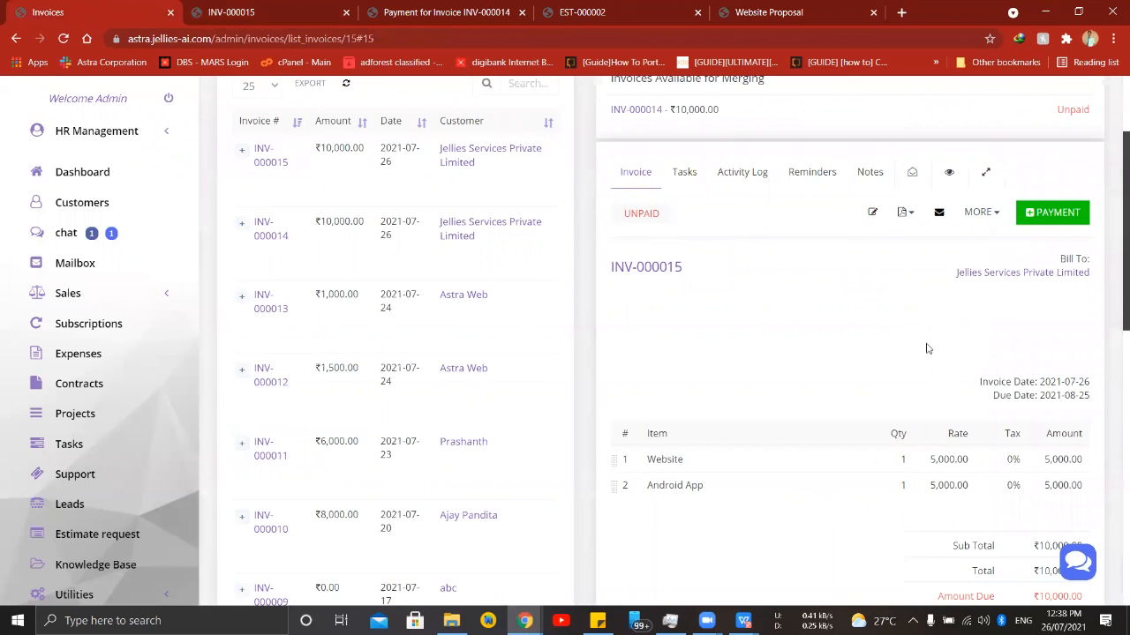
{"action": "left_click", "coordinate": [106, 292]}
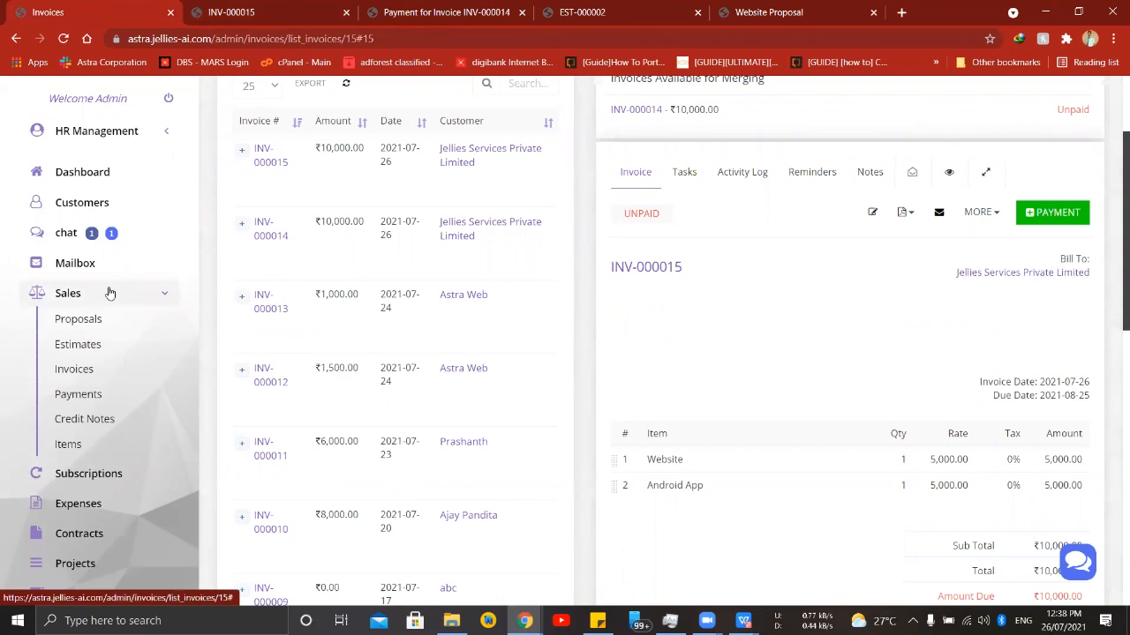
{"action": "left_click", "coordinate": [77, 394]}
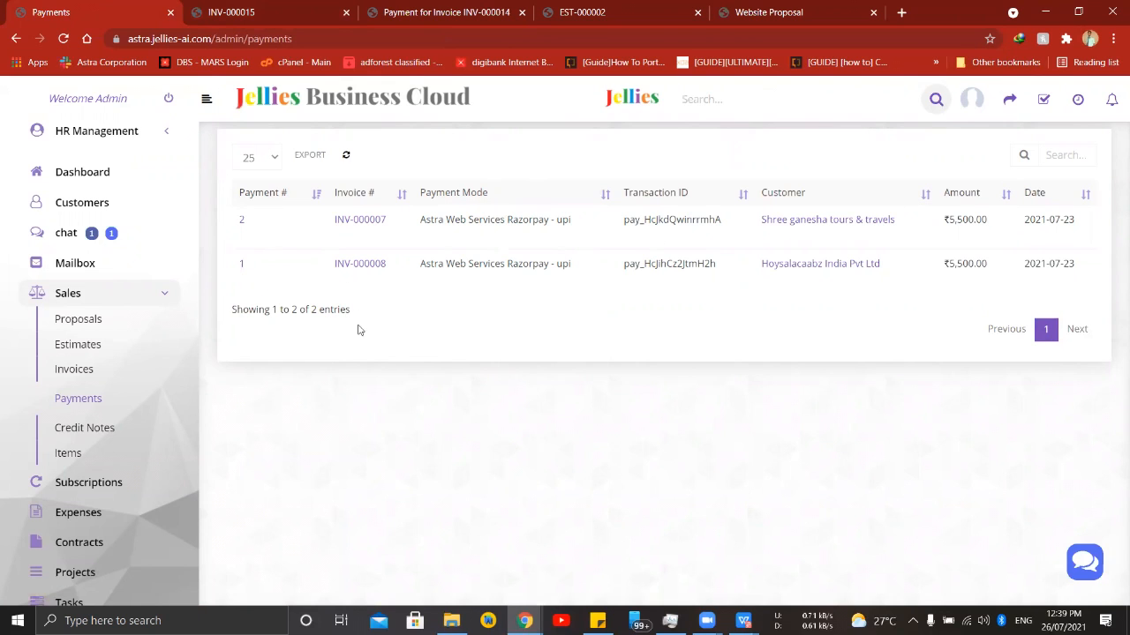
{"action": "left_click", "coordinate": [241, 242]}
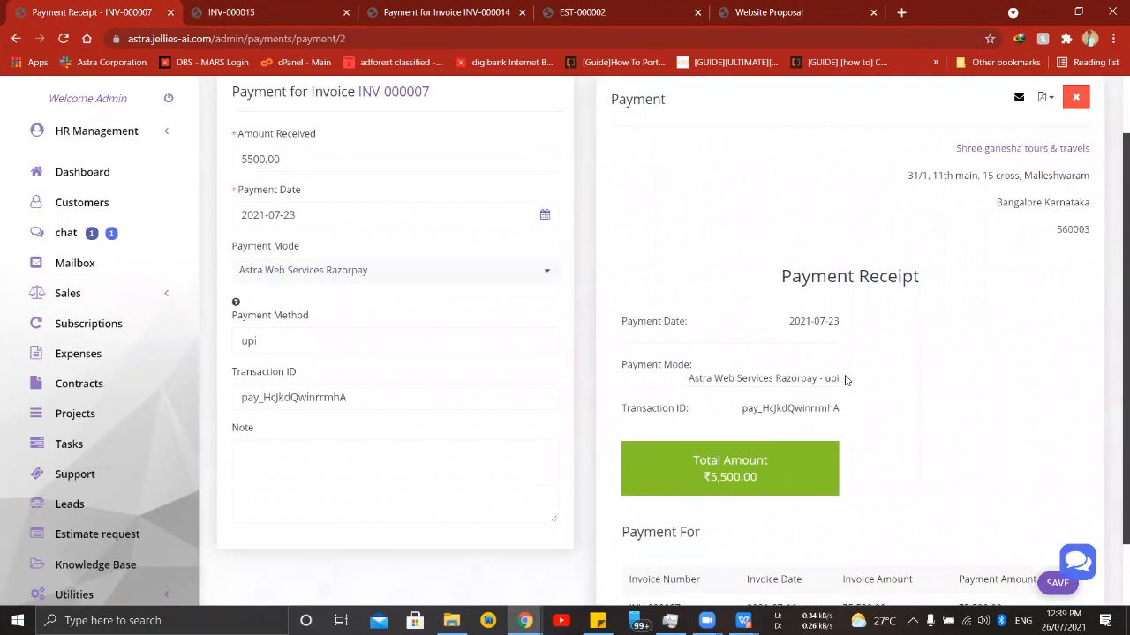
{"action": "scroll", "coordinate": [845, 380], "scroll_direction": "down", "scroll_amount": 1}
{"action": "scroll", "coordinate": [949, 452], "scroll_direction": "up", "scroll_amount": 2}
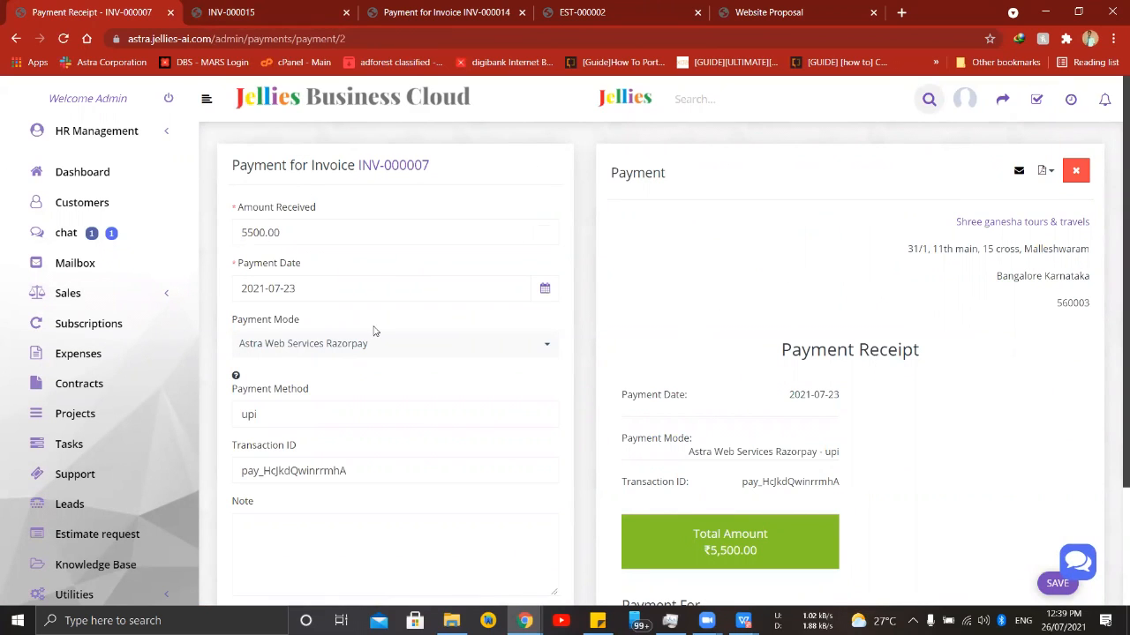
{"action": "left_click", "coordinate": [161, 298]}
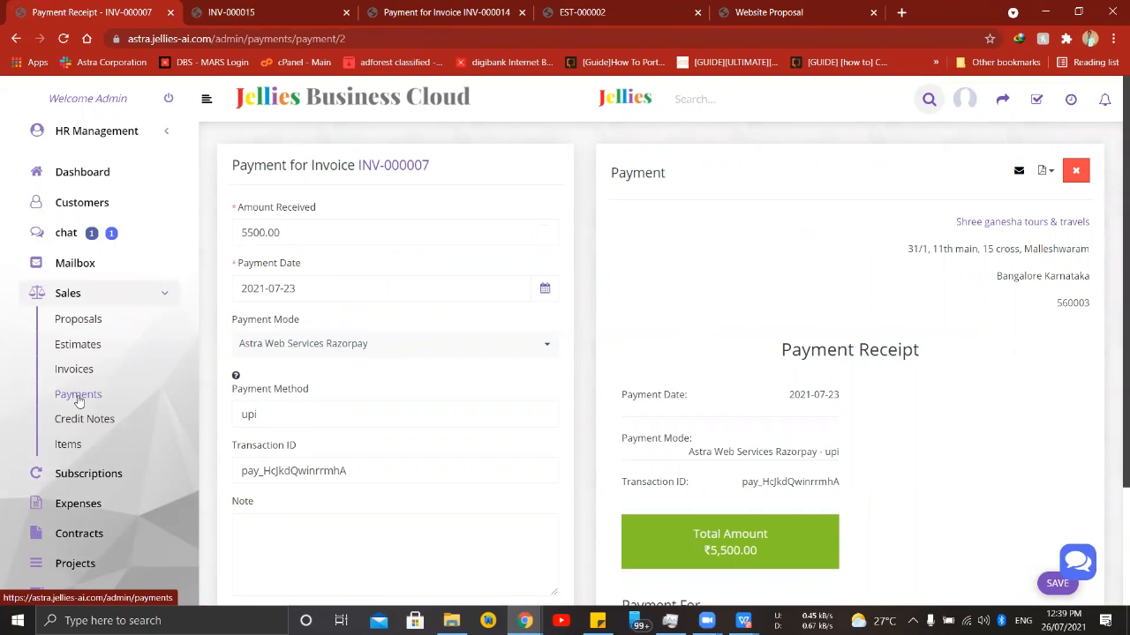
{"action": "left_click", "coordinate": [77, 396]}
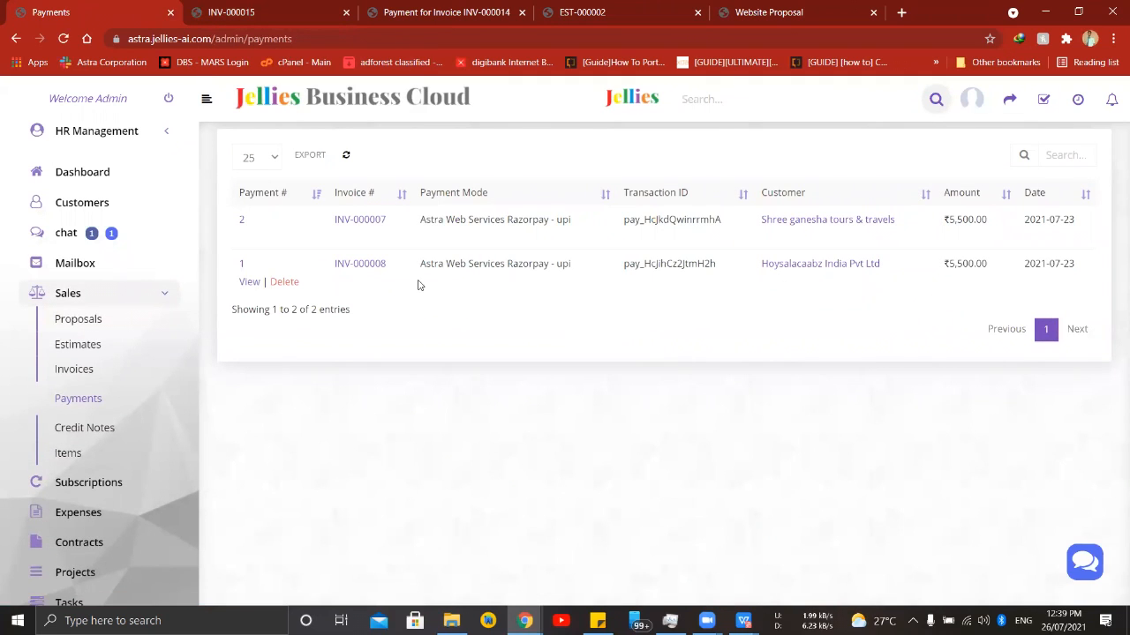
- Open a new subscription form and look through its billing plan, quantity, first billing date, name and description fields
{"action": "left_click", "coordinate": [86, 486]}
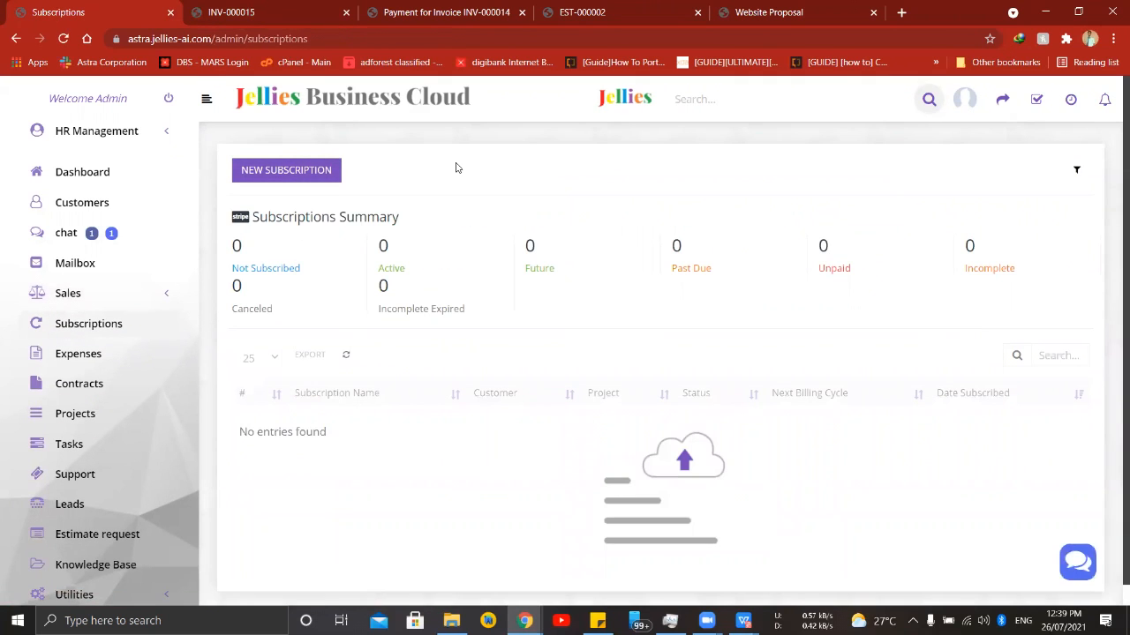
{"action": "left_click", "coordinate": [324, 172]}
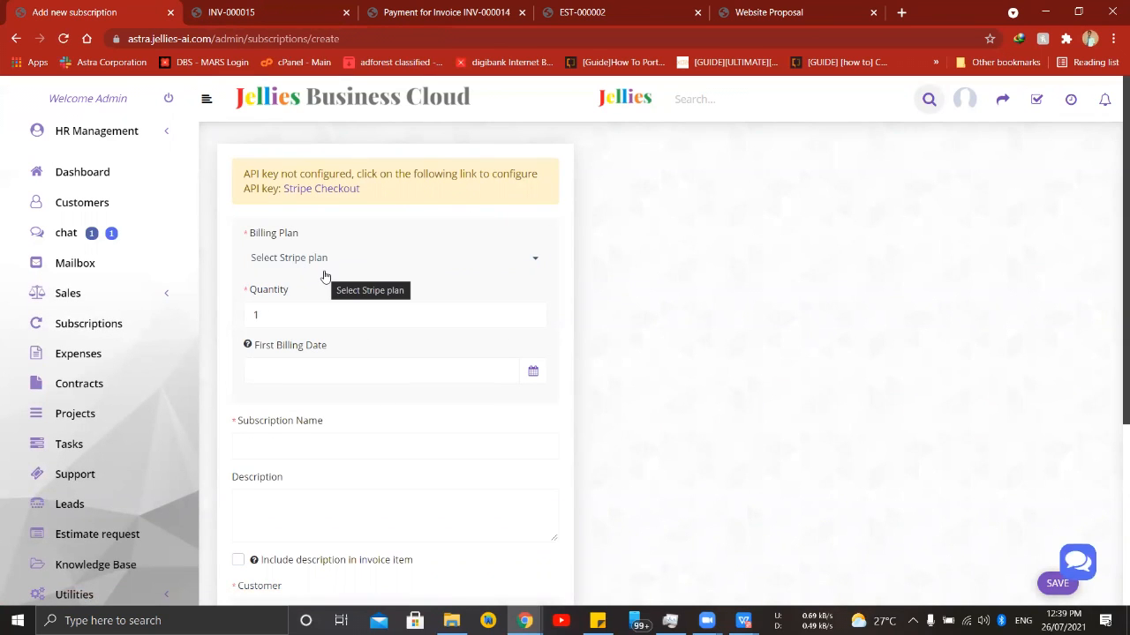
{"action": "left_click", "coordinate": [498, 268]}
{"action": "left_click", "coordinate": [522, 266]}
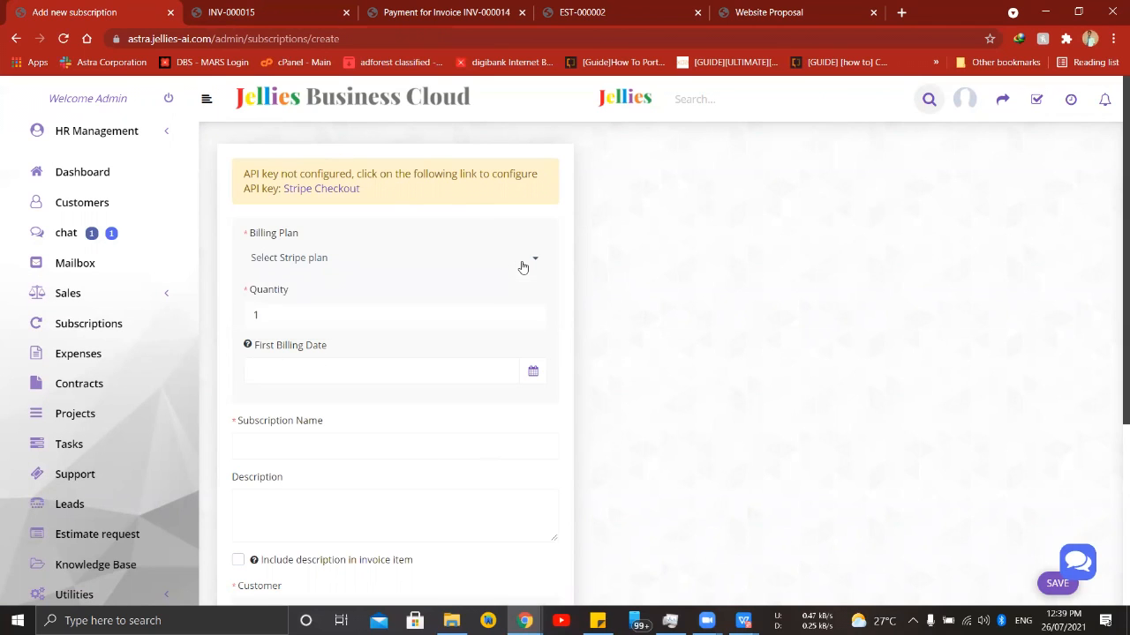
{"action": "scroll", "coordinate": [329, 256], "scroll_direction": "down", "scroll_amount": 2}
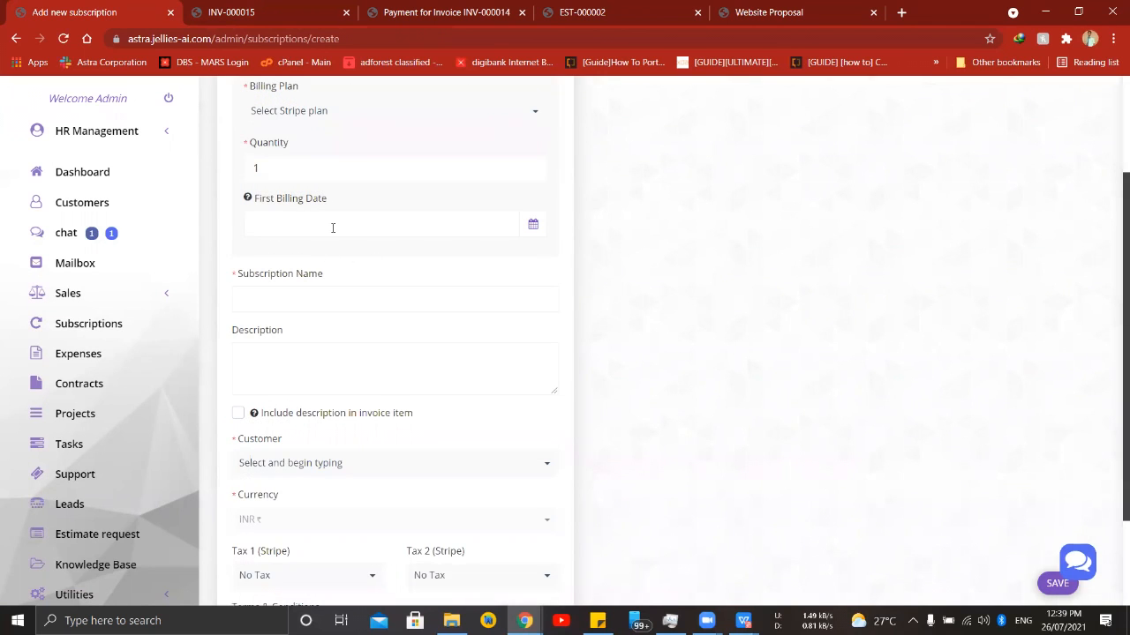
{"action": "scroll", "coordinate": [332, 228], "scroll_direction": "down", "scroll_amount": 1}
{"action": "left_click", "coordinate": [331, 226]}
{"action": "left_click", "coordinate": [384, 205]}
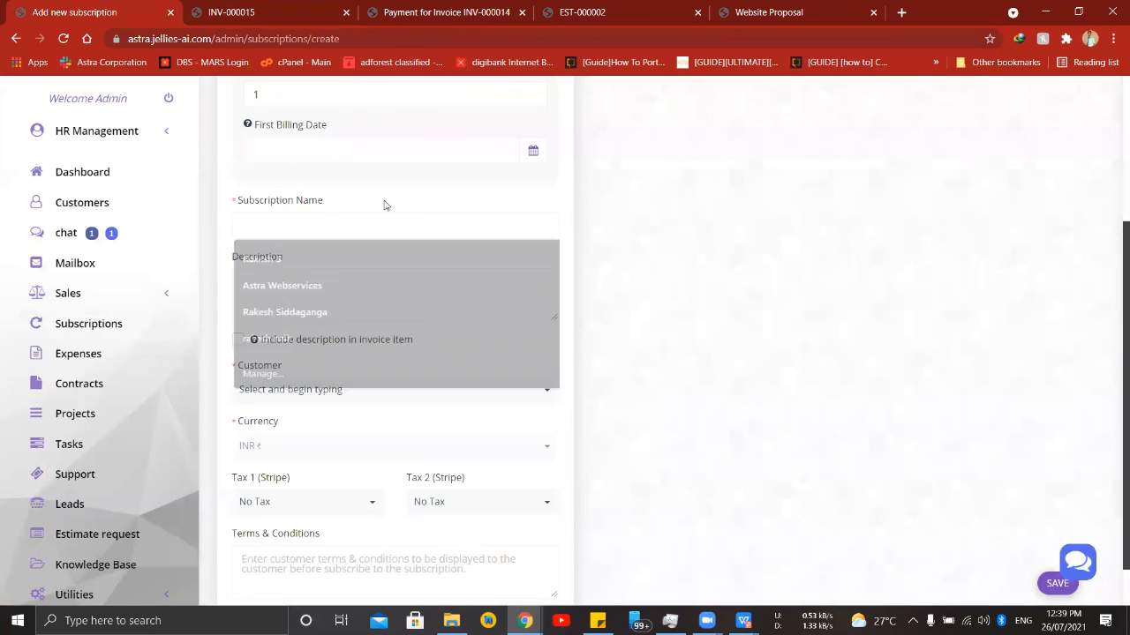
{"action": "scroll", "coordinate": [385, 206], "scroll_direction": "down", "scroll_amount": 1}
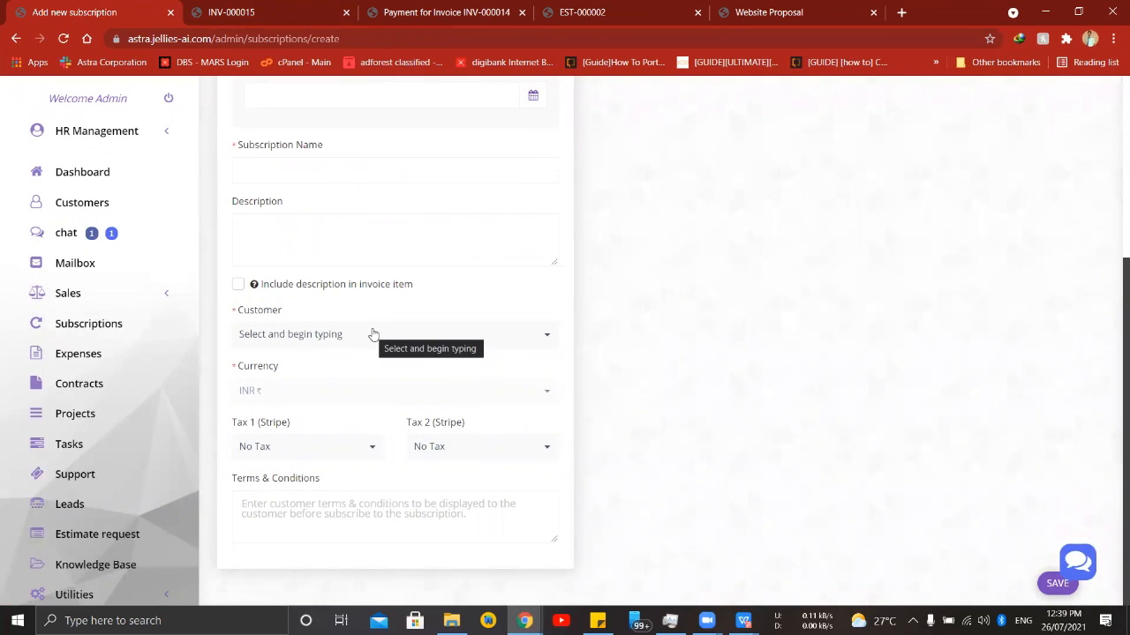
- Select Jellies Services Private Limited as the subscription's customer and review the rest of the form without saving it
{"action": "left_click", "coordinate": [477, 335]}
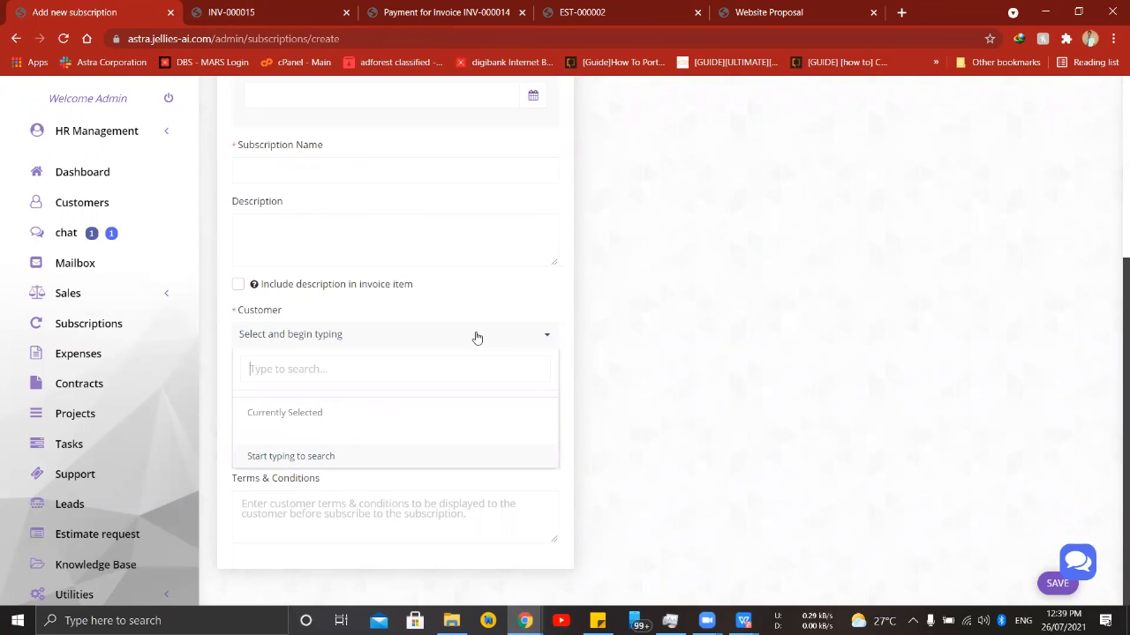
{"action": "type", "text": "jell"}
{"action": "left_click", "coordinate": [371, 448]}
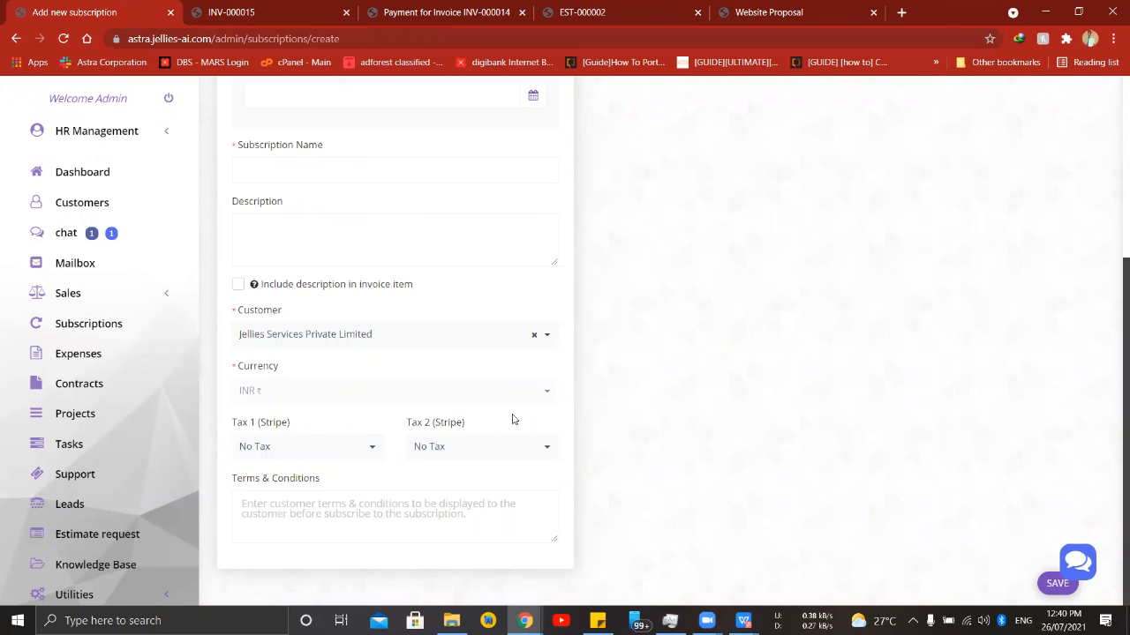
{"action": "scroll", "coordinate": [511, 419], "scroll_direction": "up", "scroll_amount": 2}
{"action": "scroll", "coordinate": [420, 475], "scroll_direction": "up", "scroll_amount": 2}
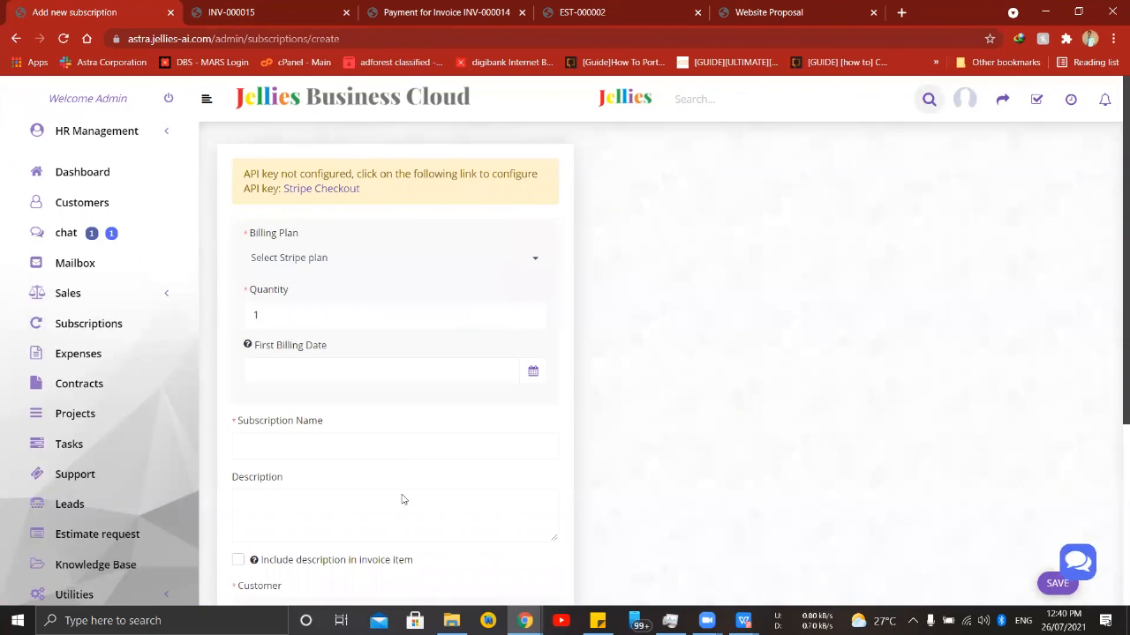
{"action": "scroll", "coordinate": [448, 390], "scroll_direction": "down", "scroll_amount": 2}
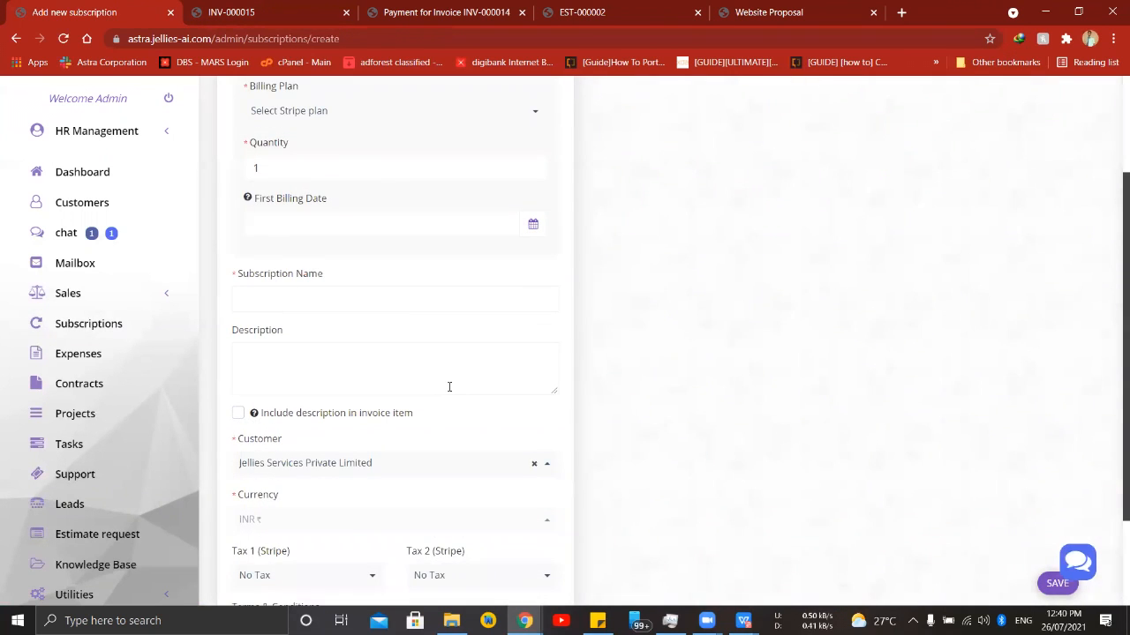
{"action": "scroll", "coordinate": [481, 437], "scroll_direction": "down", "scroll_amount": 1}
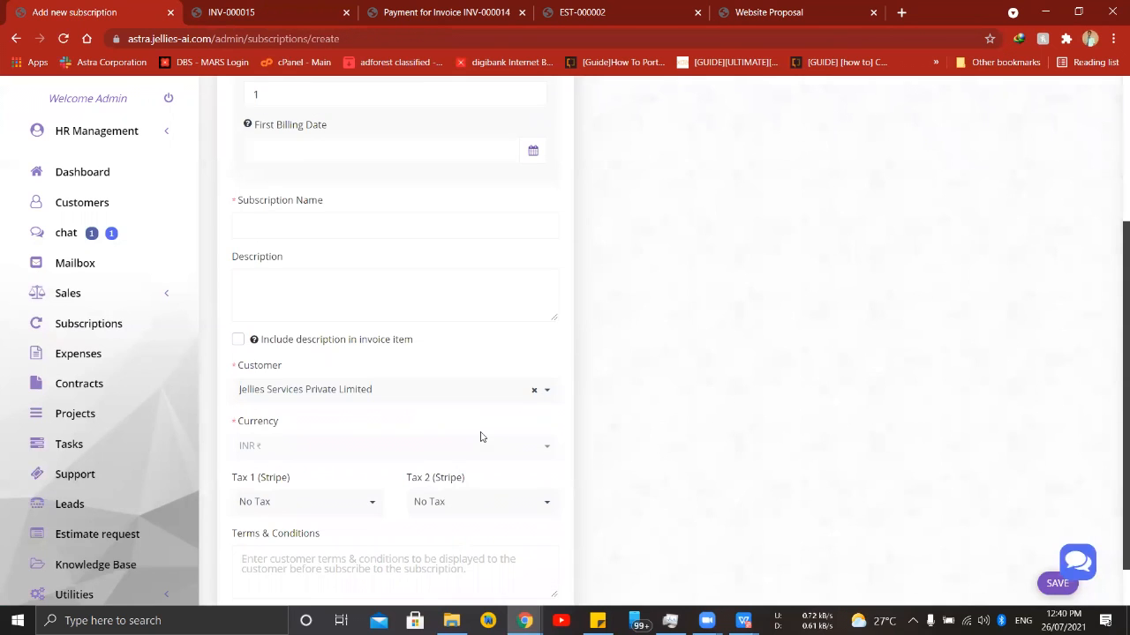
{"action": "scroll", "coordinate": [481, 433], "scroll_direction": "up", "scroll_amount": 1}
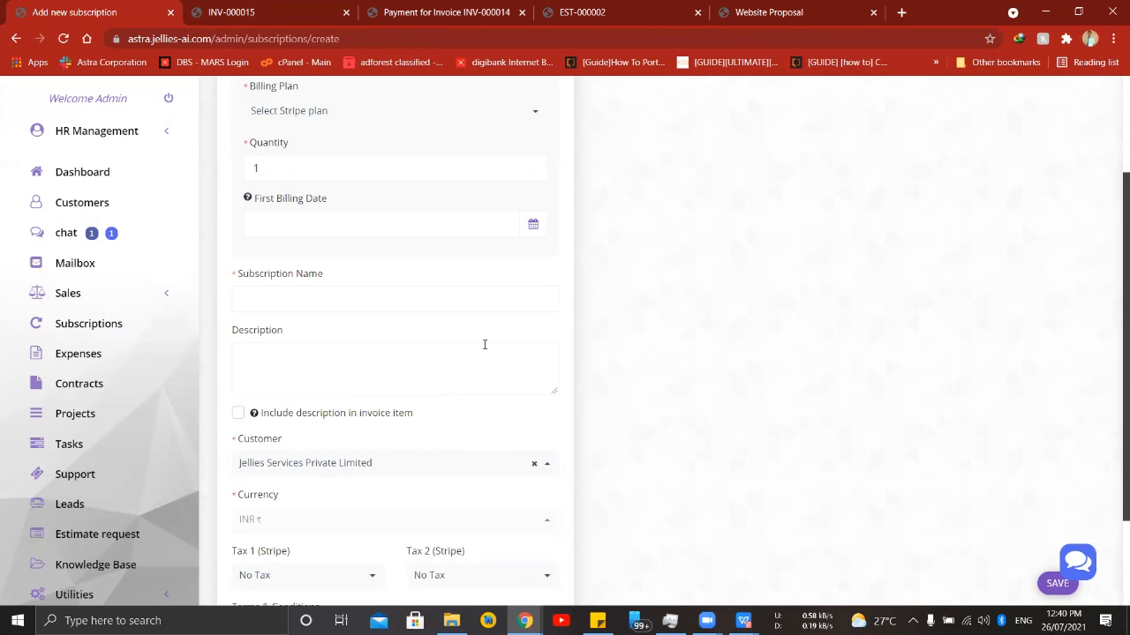
- Open the projects list and examine the status summary, customers, dates and members of the listed projects
{"action": "left_click", "coordinate": [47, 416]}
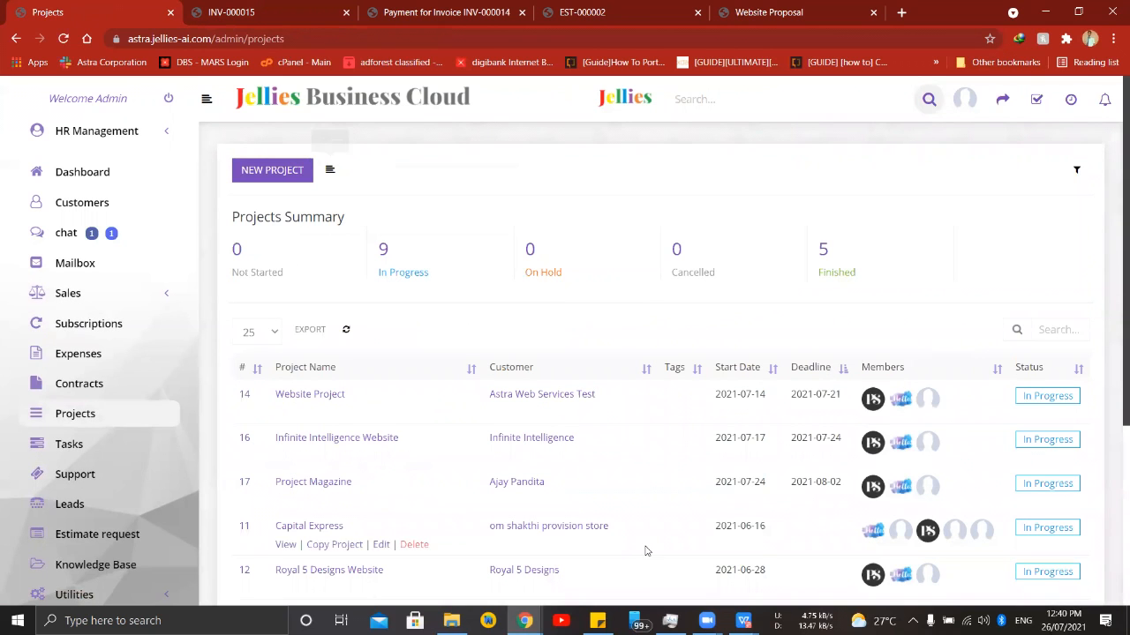
{"action": "scroll", "coordinate": [845, 252], "scroll_direction": "down", "scroll_amount": 2}
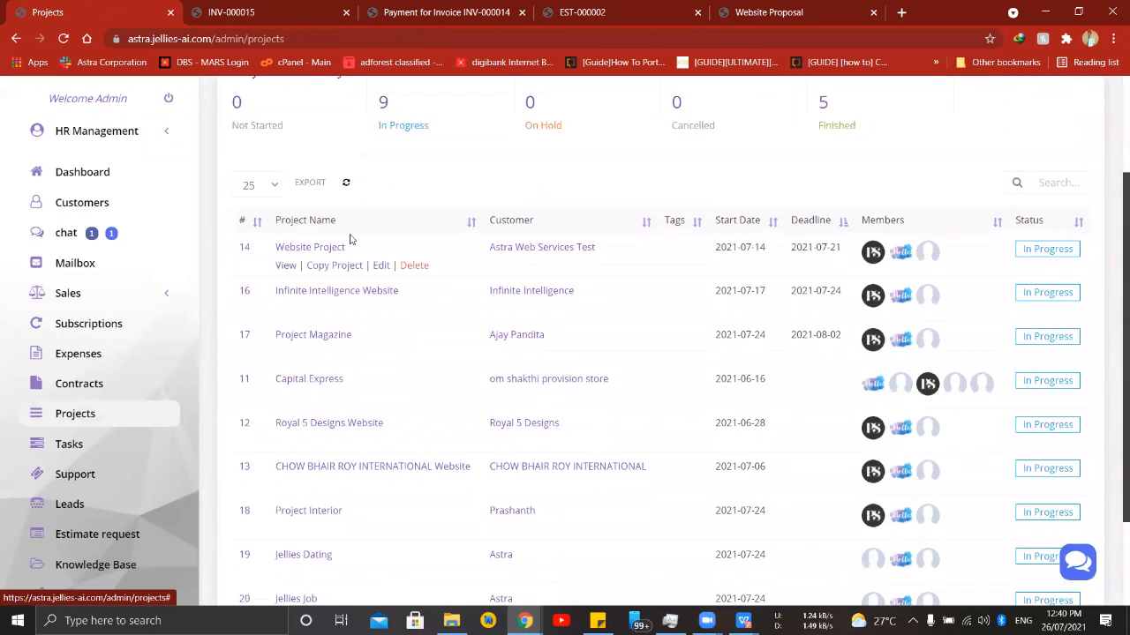
{"action": "scroll", "coordinate": [525, 433], "scroll_direction": "down", "scroll_amount": 2}
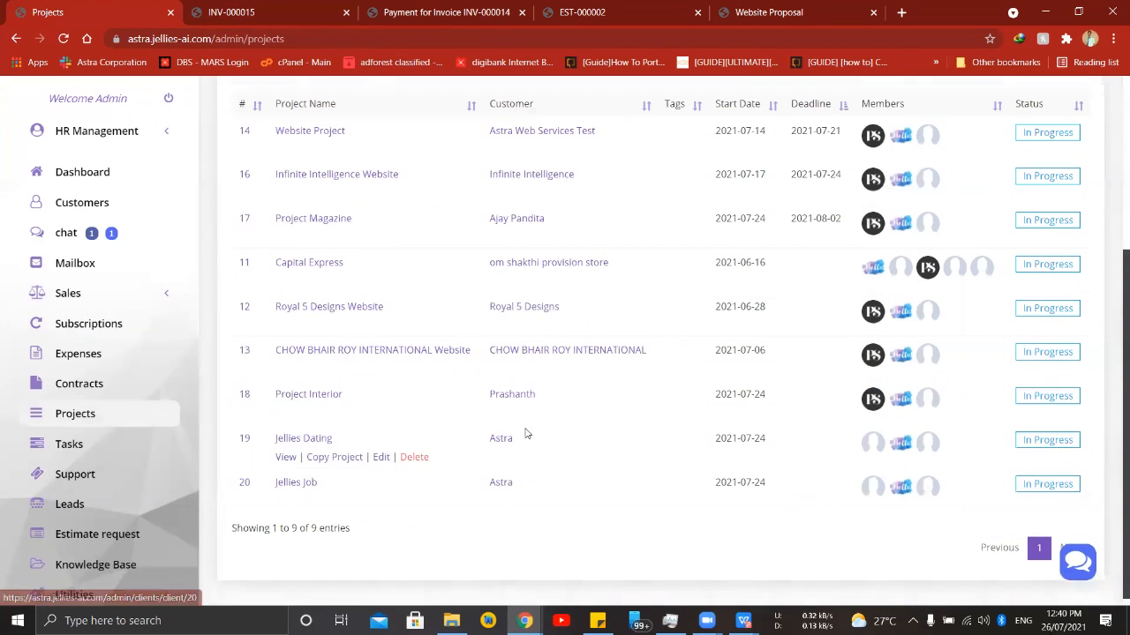
{"action": "scroll", "coordinate": [379, 428], "scroll_direction": "up", "scroll_amount": 2}
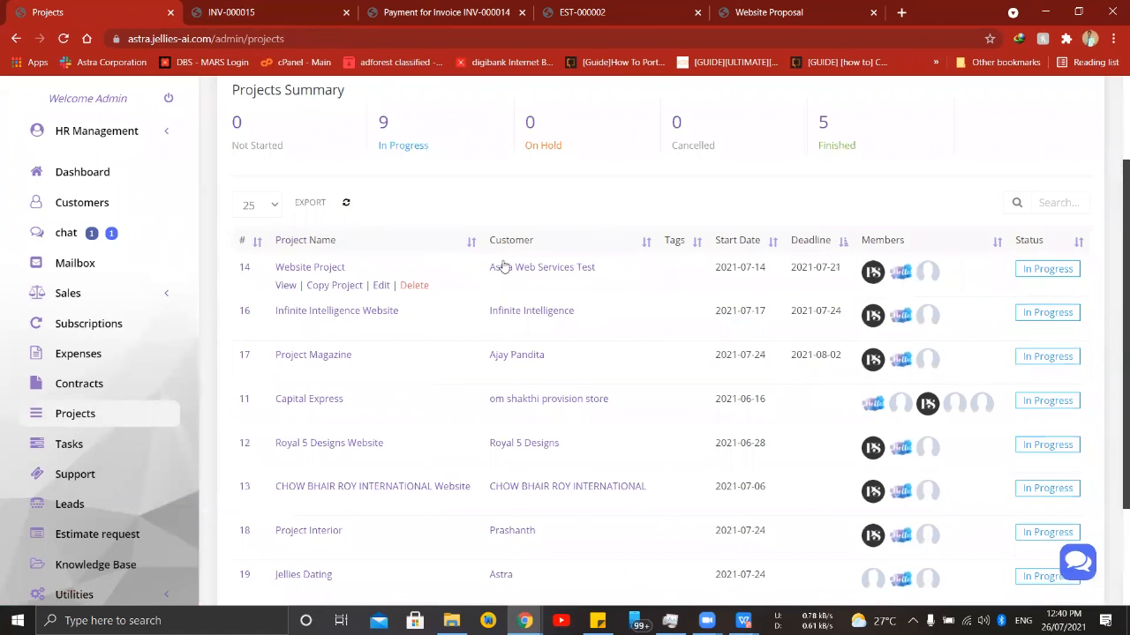
{"action": "scroll", "coordinate": [265, 413], "scroll_direction": "down", "scroll_amount": 1}
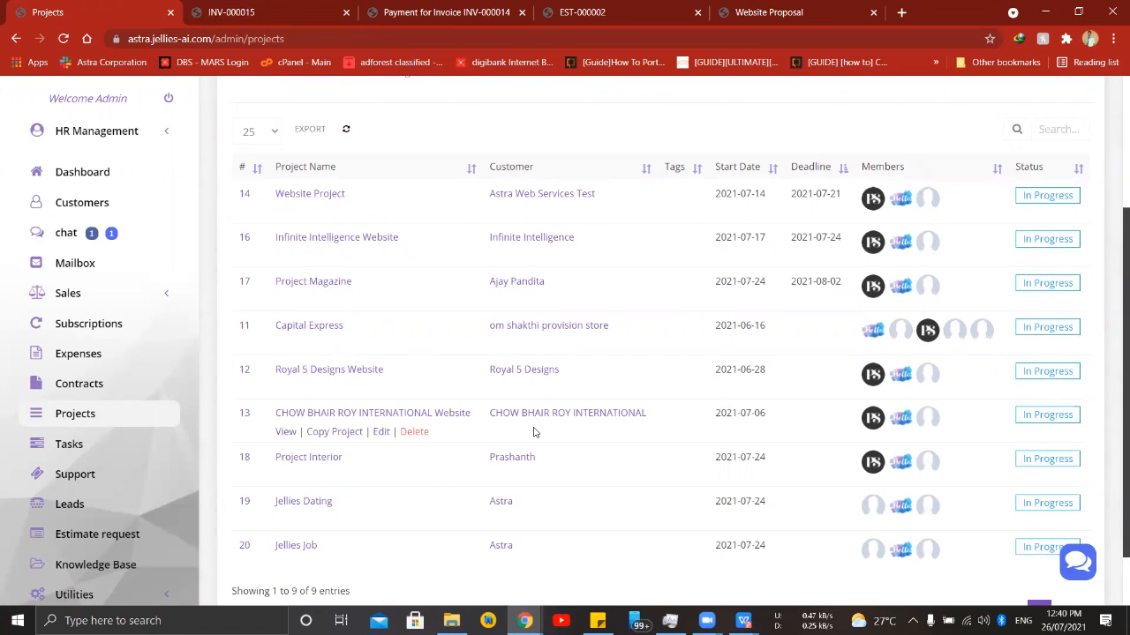
{"action": "scroll", "coordinate": [548, 441], "scroll_direction": "up", "scroll_amount": 3}
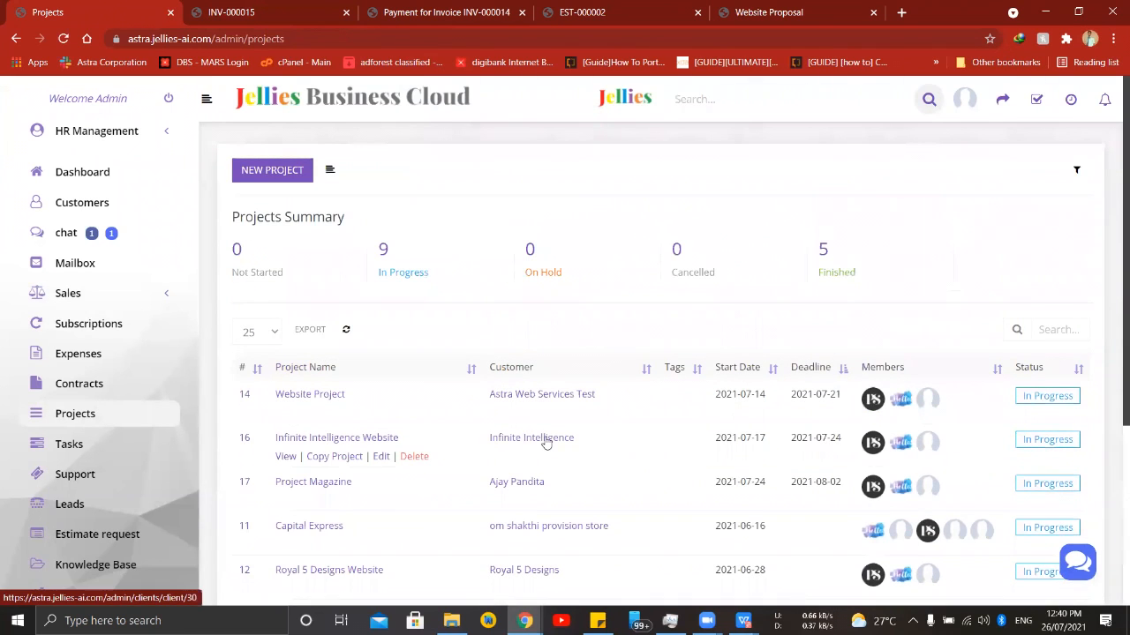
- Start a new project named Website Project 1 for the customer Jellies Services Private Limited
{"action": "left_click", "coordinate": [284, 173]}
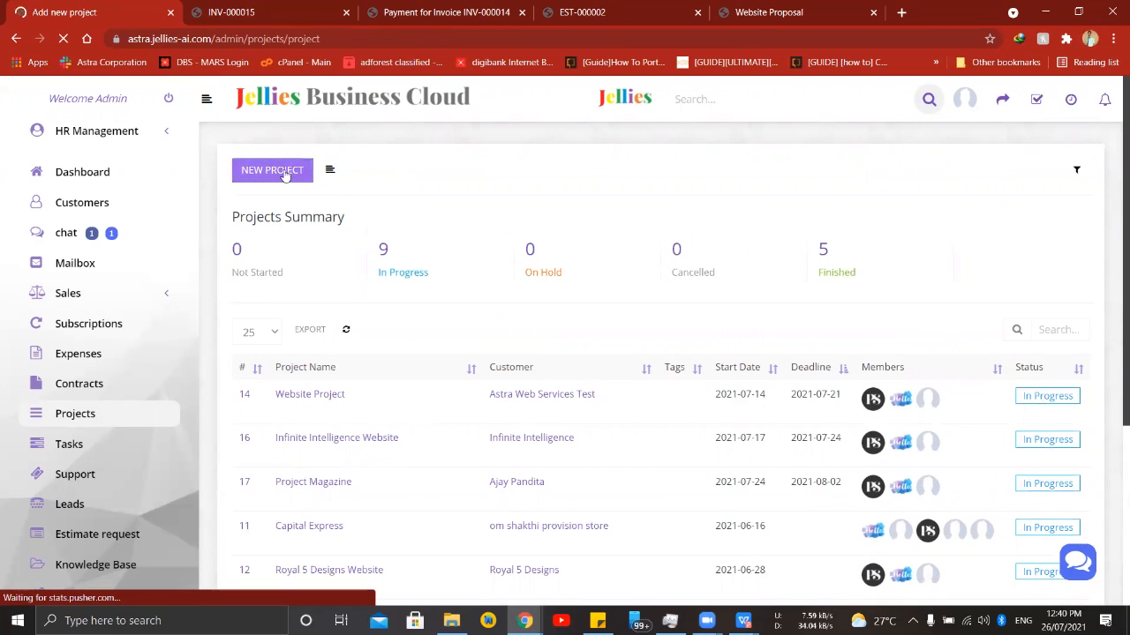
{"action": "left_click", "coordinate": [383, 228]}
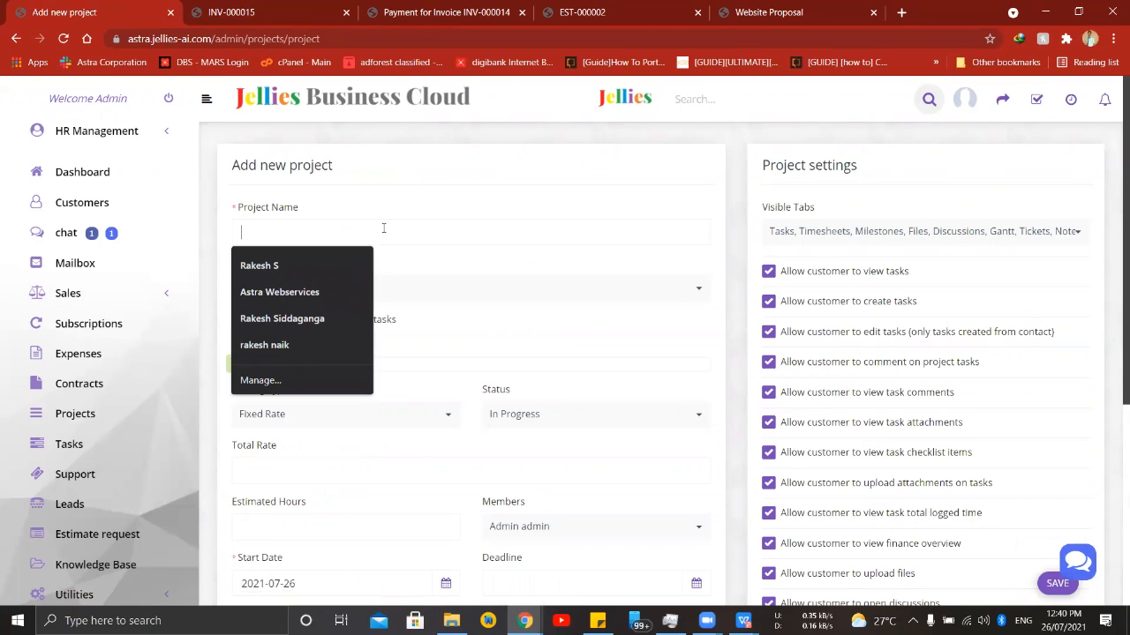
{"action": "type", "text": "Website"}
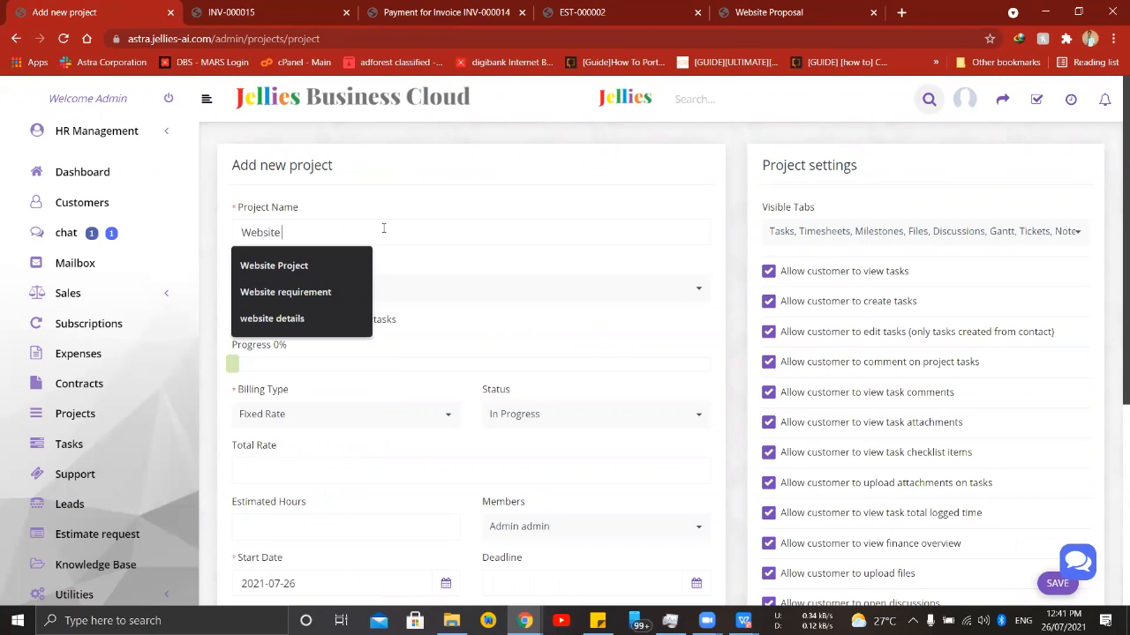
{"action": "left_click", "coordinate": [351, 257]}
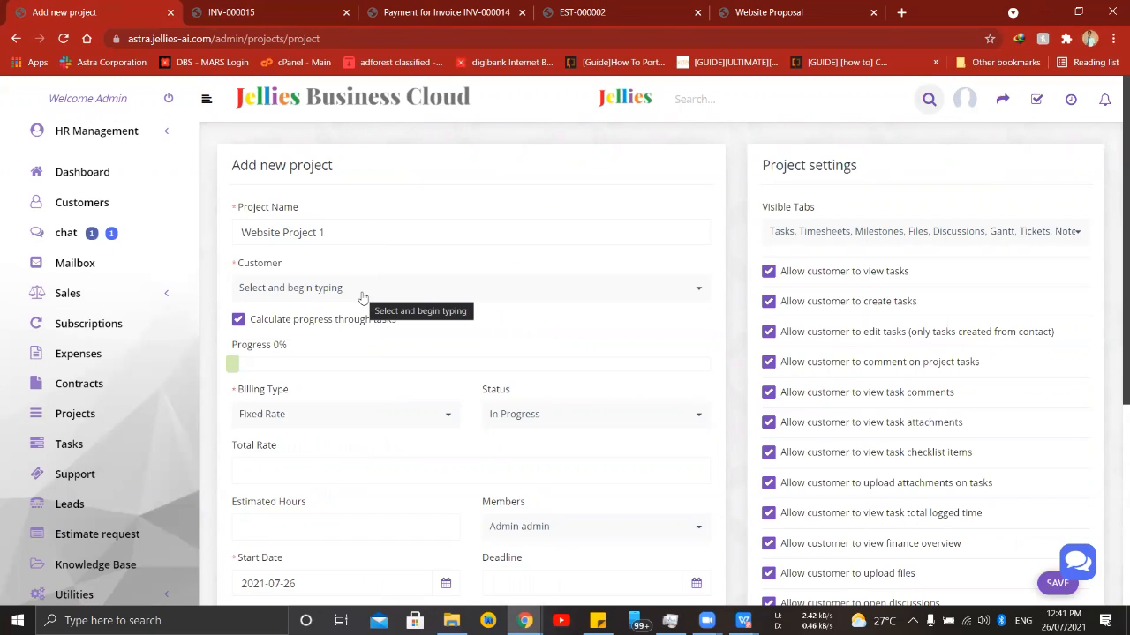
{"action": "left_click", "coordinate": [426, 290]}
{"action": "type", "text": "Jell"}
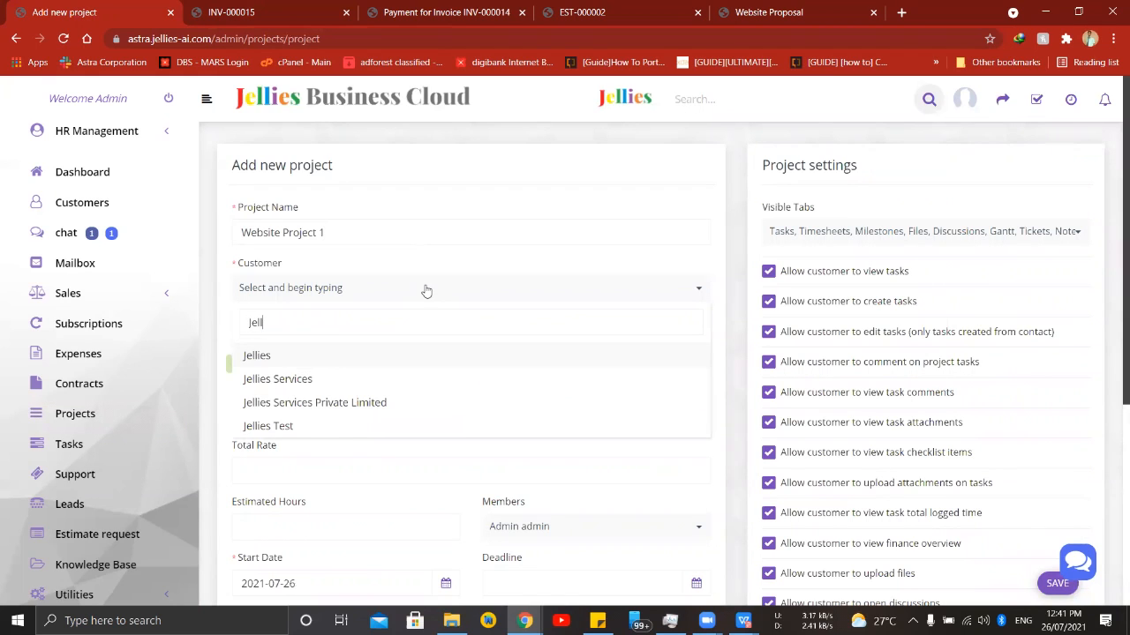
{"action": "left_click", "coordinate": [365, 405]}
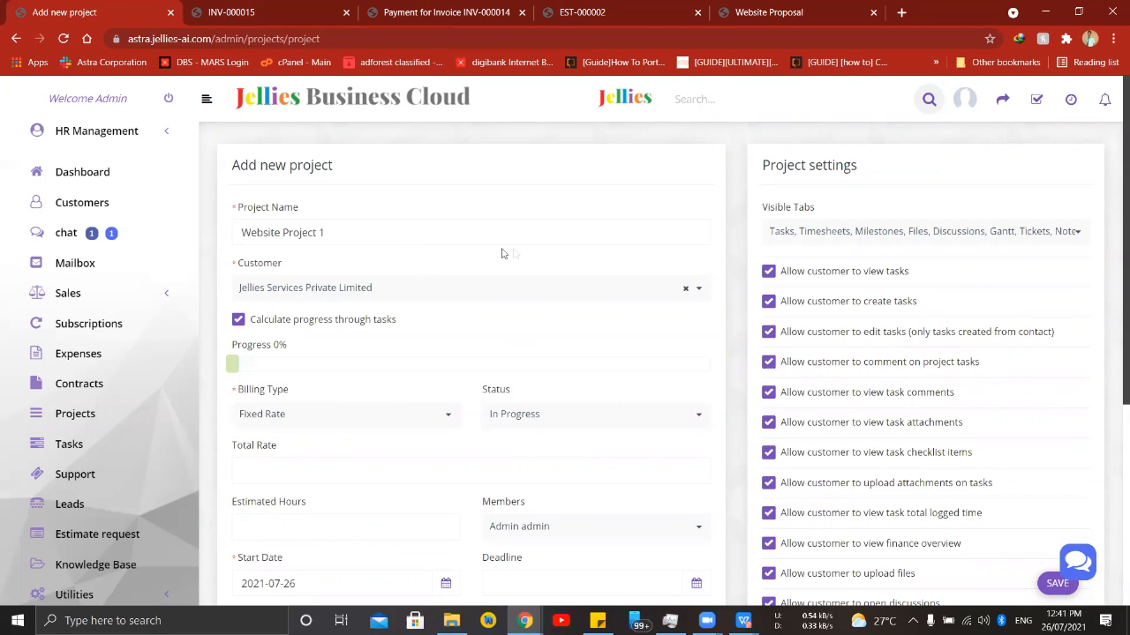
- Set the project's deadline to 2021-08-15 and enable sending the project created email
{"action": "scroll", "coordinate": [501, 253], "scroll_direction": "down", "scroll_amount": 5}
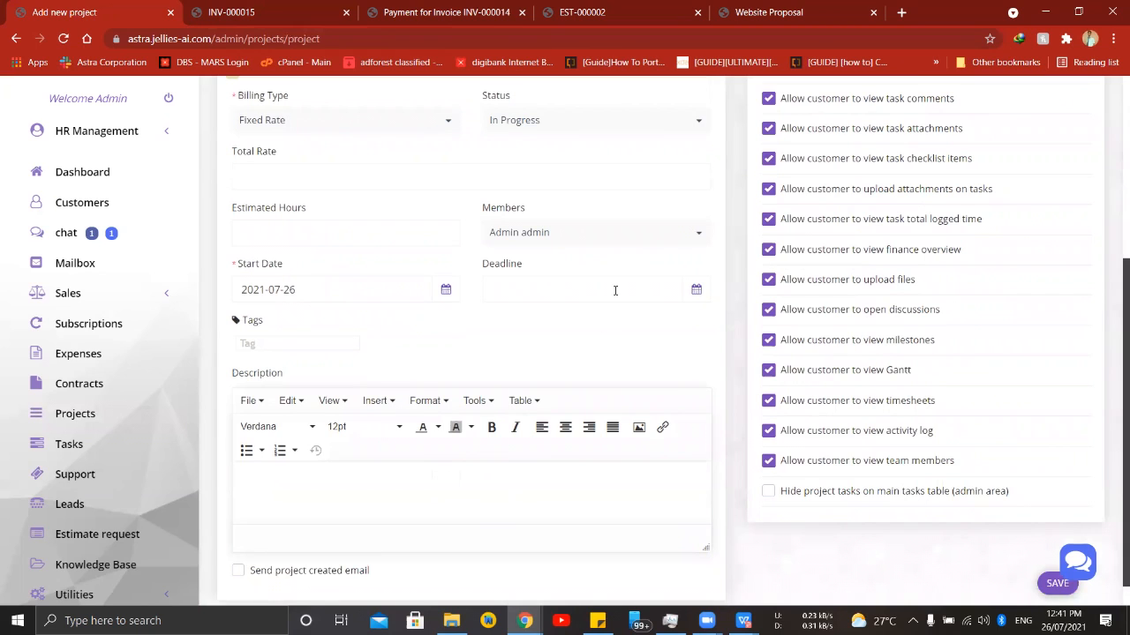
{"action": "left_click", "coordinate": [679, 324]}
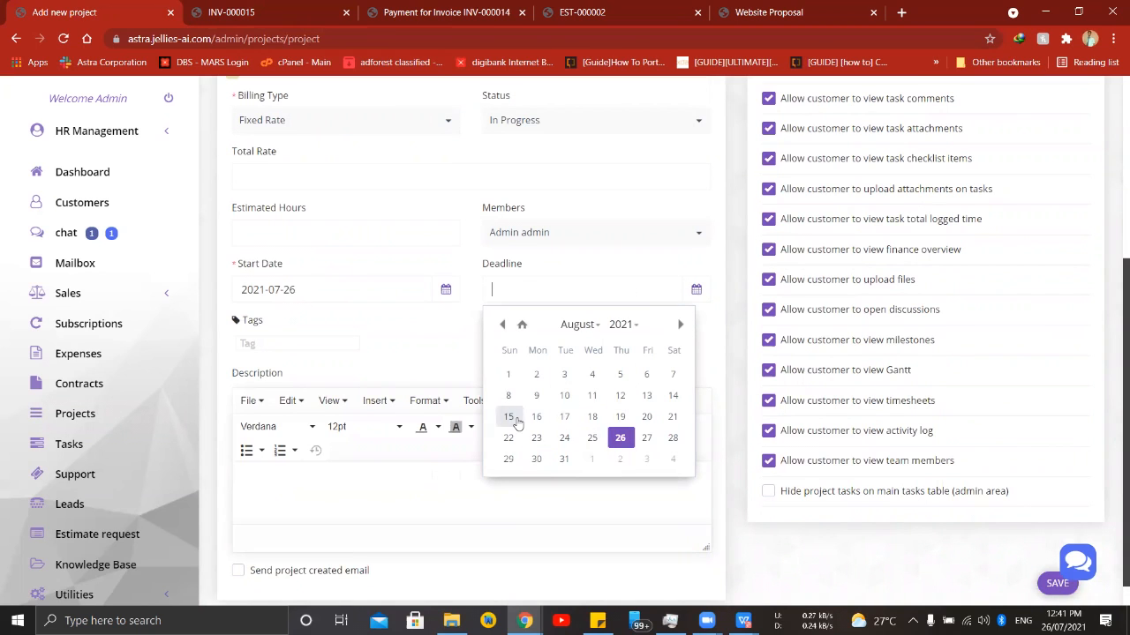
{"action": "left_click", "coordinate": [510, 417]}
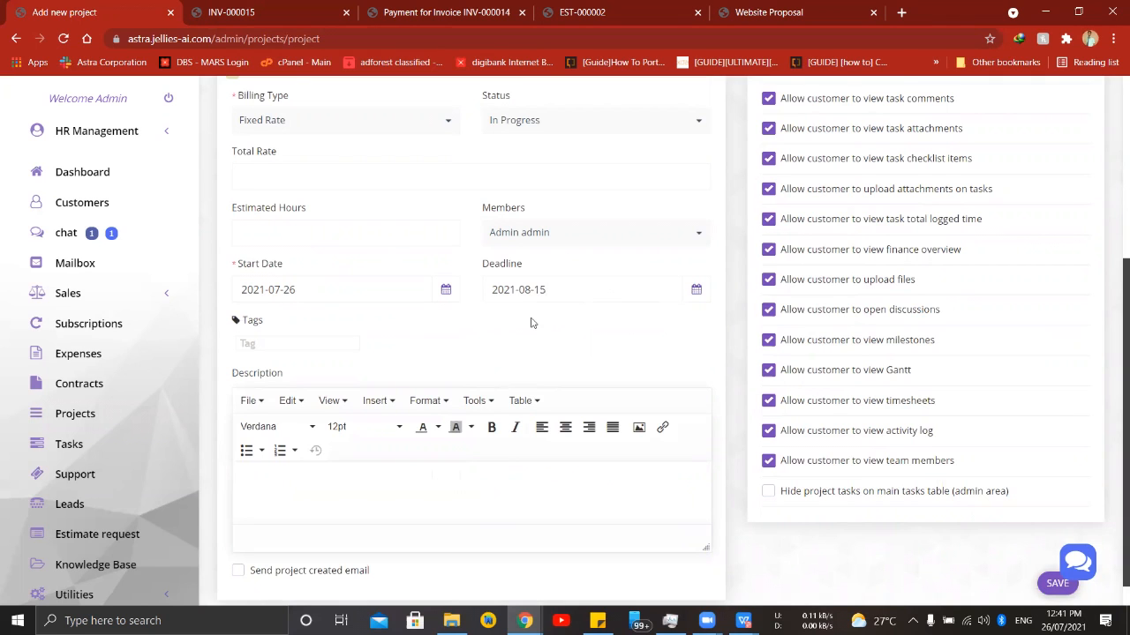
{"action": "scroll", "coordinate": [533, 323], "scroll_direction": "down", "scroll_amount": 1}
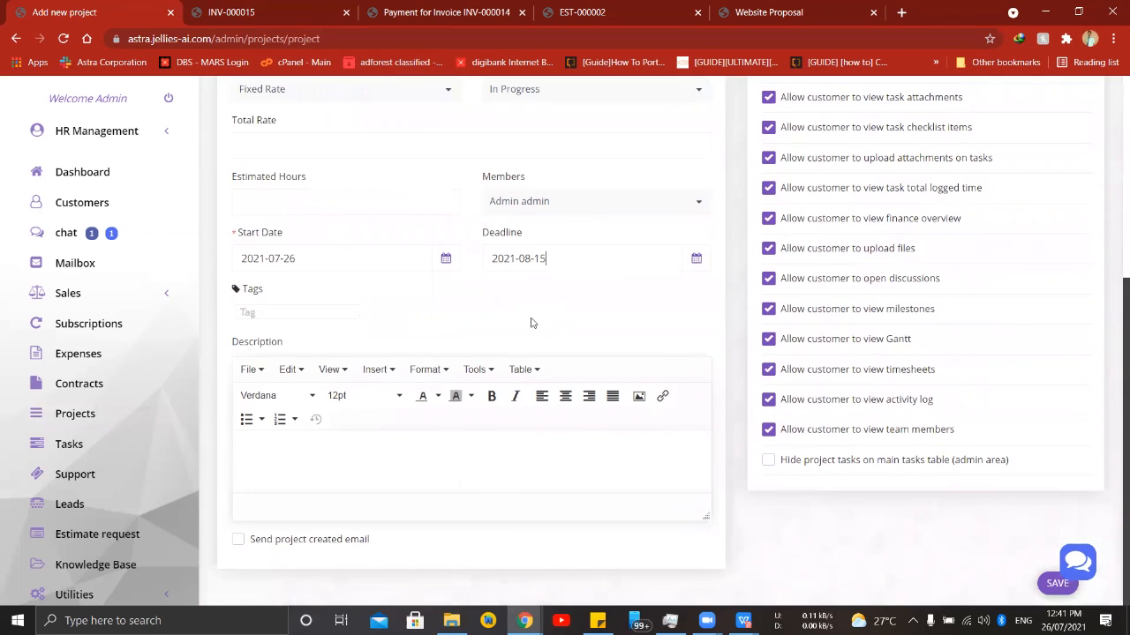
{"action": "left_click", "coordinate": [274, 542]}
- Add the third listed staff member and the guest account to the project's members, and save the project
{"action": "scroll", "coordinate": [319, 228], "scroll_direction": "up", "scroll_amount": 3}
{"action": "scroll", "coordinate": [539, 408], "scroll_direction": "down", "scroll_amount": 2}
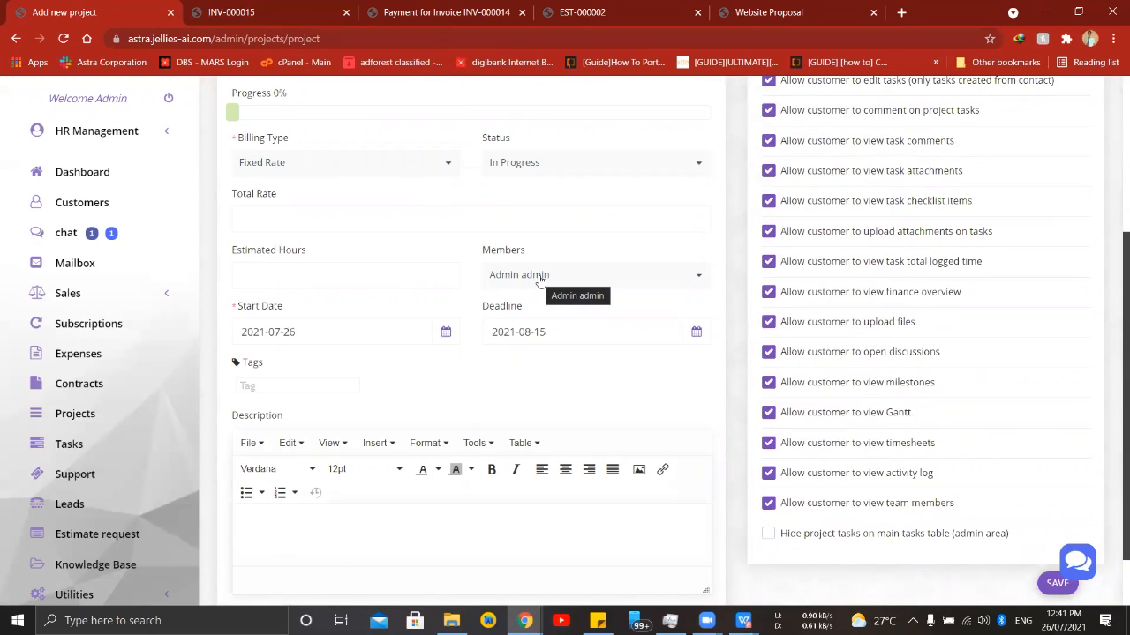
{"action": "left_click", "coordinate": [593, 282]}
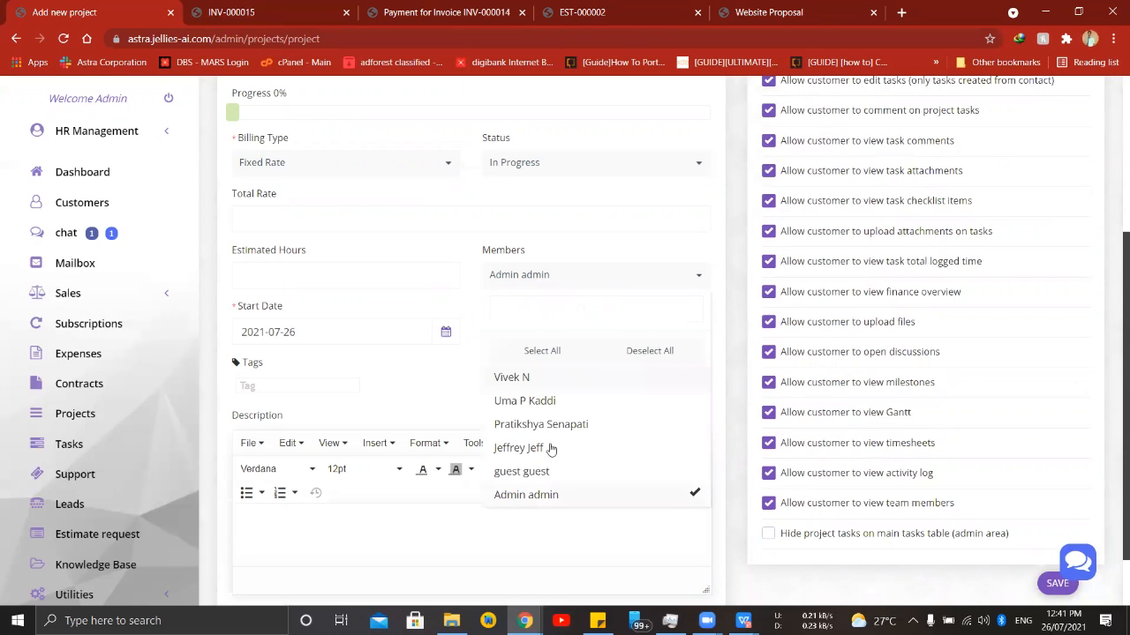
{"action": "left_click", "coordinate": [607, 424]}
{"action": "left_click", "coordinate": [679, 479]}
{"action": "left_click", "coordinate": [703, 276]}
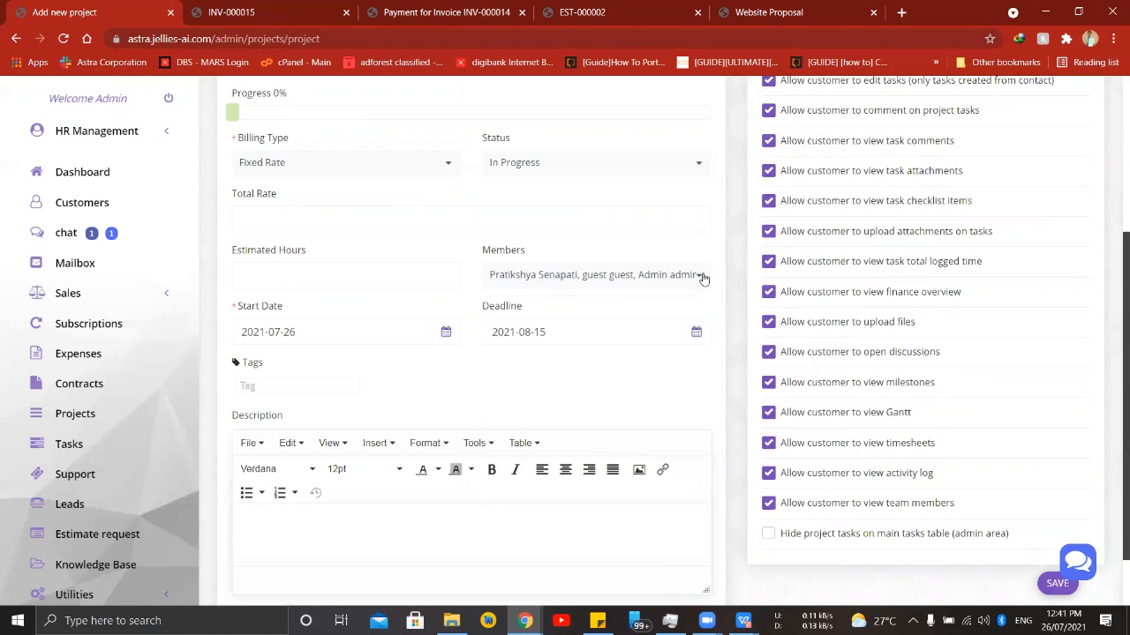
{"action": "scroll", "coordinate": [565, 360], "scroll_direction": "down", "scroll_amount": 1}
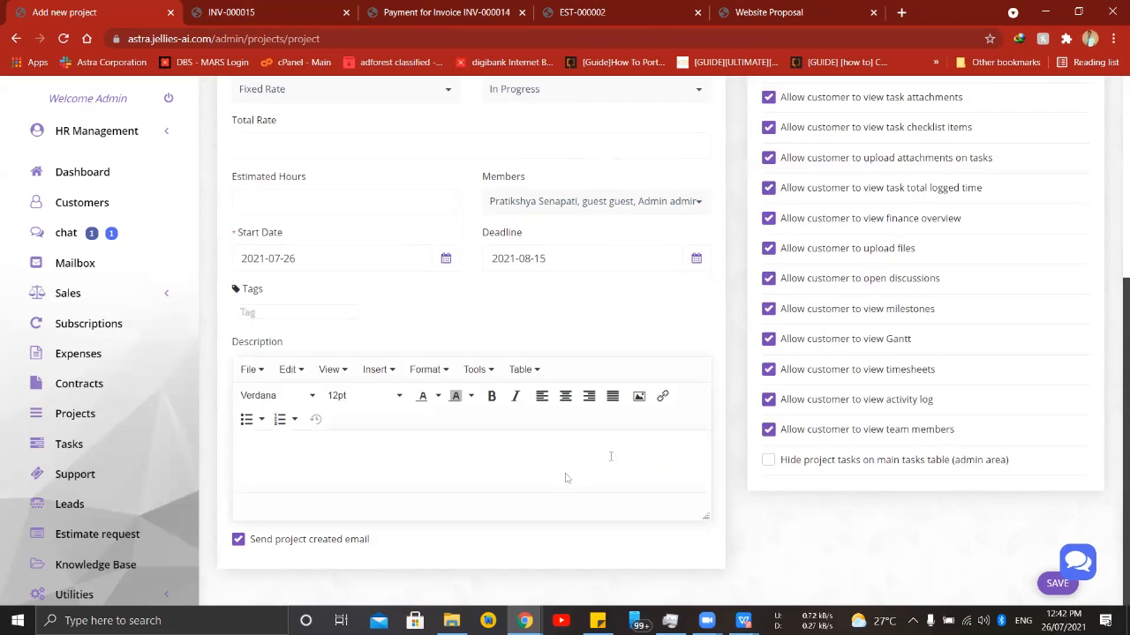
{"action": "left_click", "coordinate": [1057, 585]}
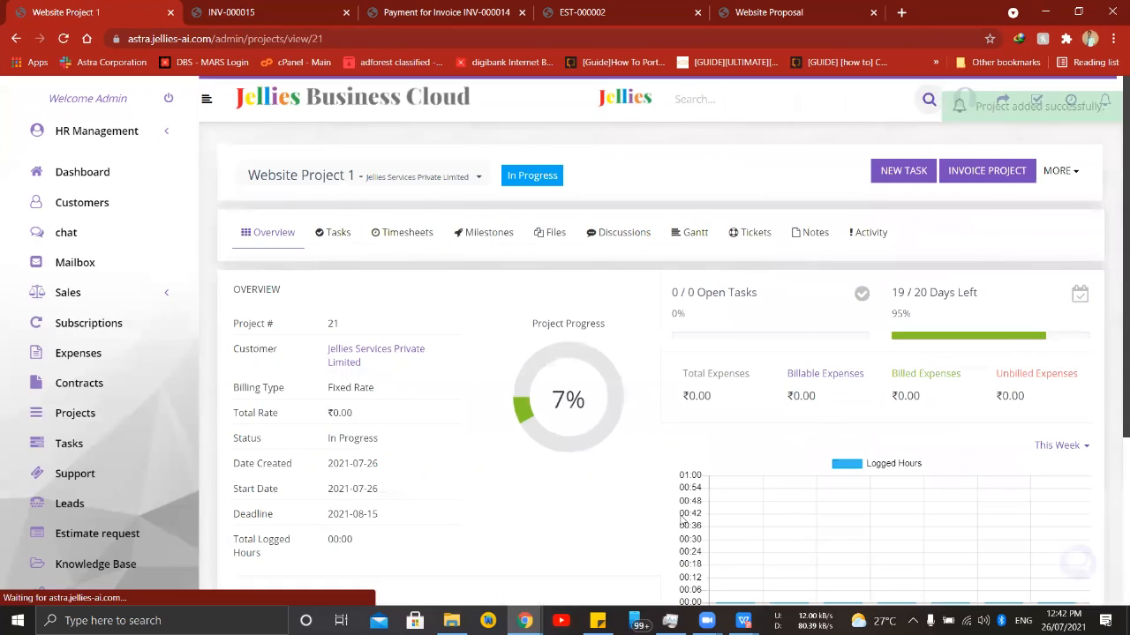
- In the new project's tasks, start a task with the subject Website requirement and the due date 2021-07-29
{"action": "scroll", "coordinate": [618, 449], "scroll_direction": "down", "scroll_amount": 1}
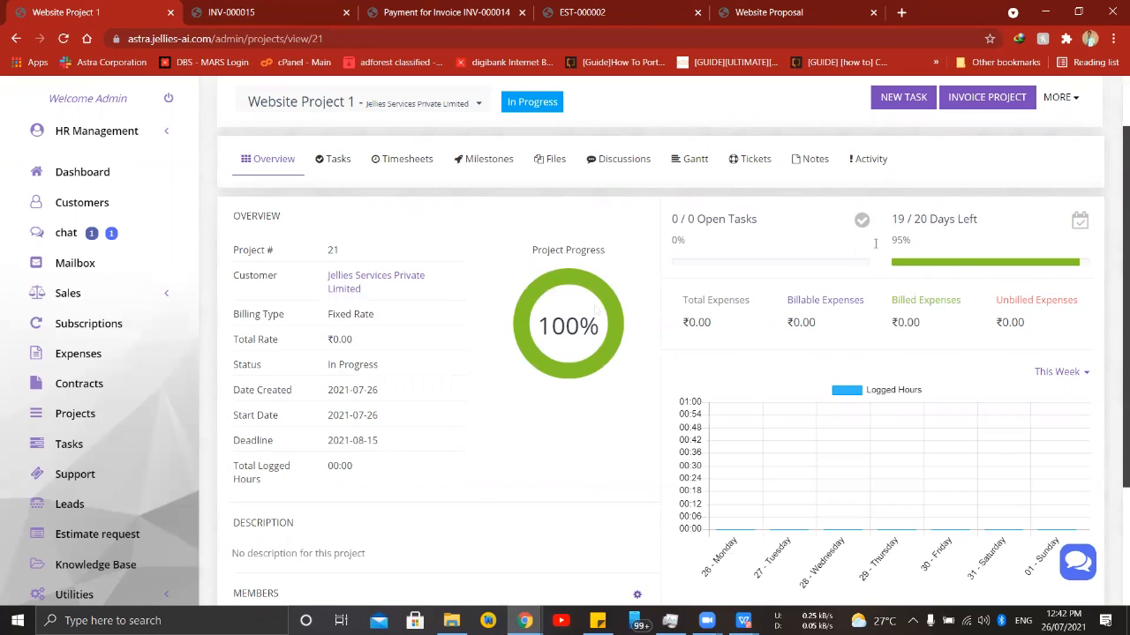
{"action": "left_click", "coordinate": [336, 167]}
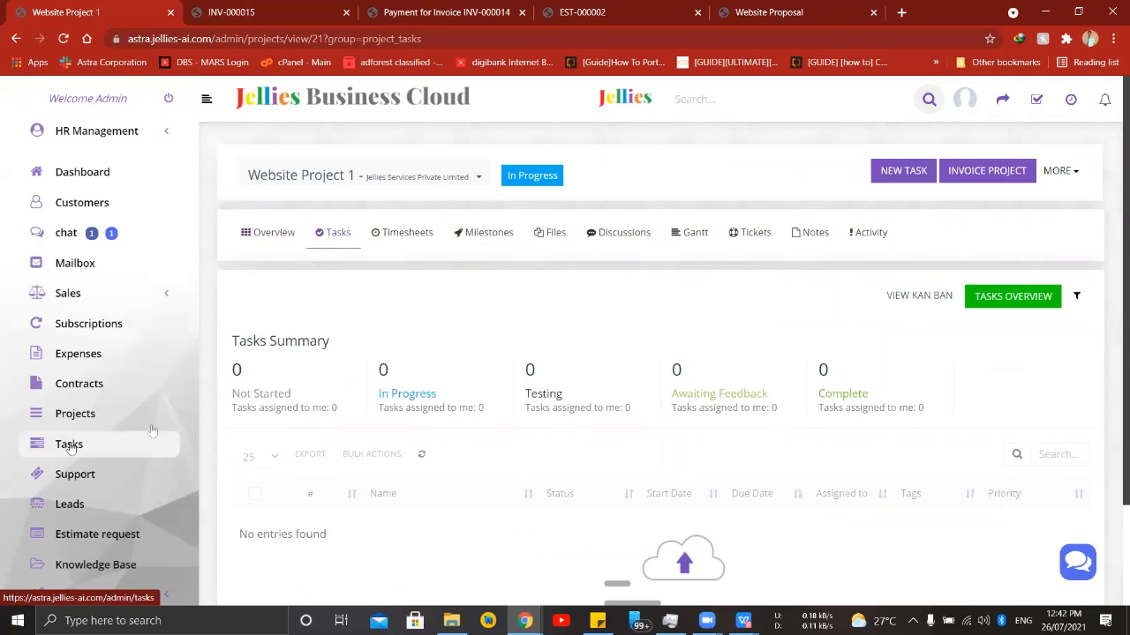
{"action": "left_click", "coordinate": [906, 172]}
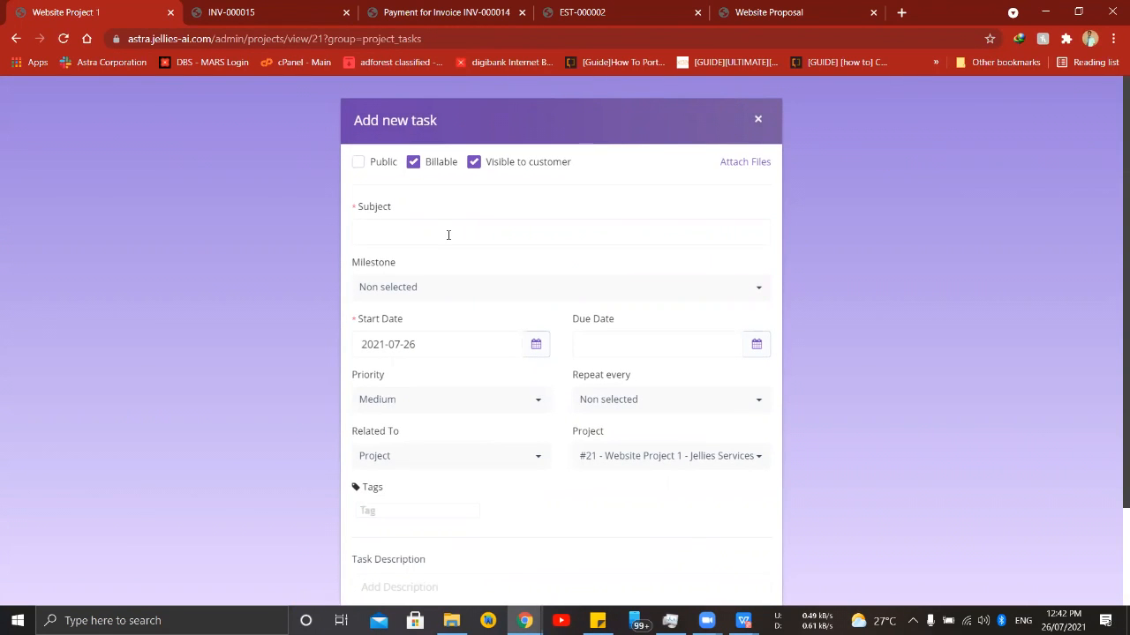
{"action": "type", "text": "Website"}
{"action": "left_click", "coordinate": [470, 293]}
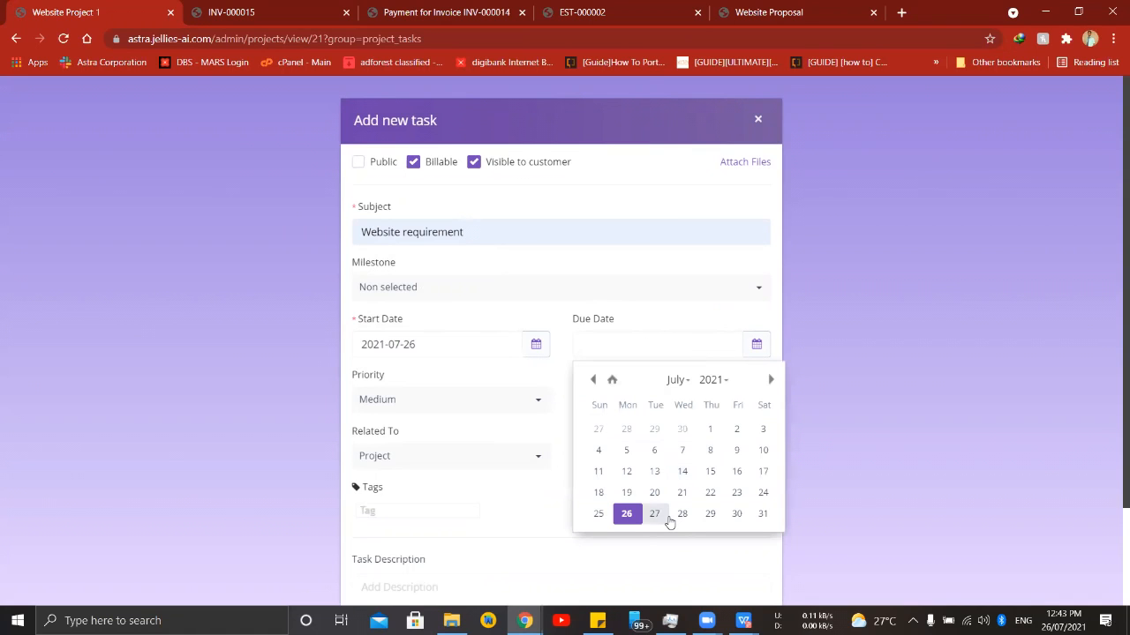
{"action": "left_click", "coordinate": [710, 514]}
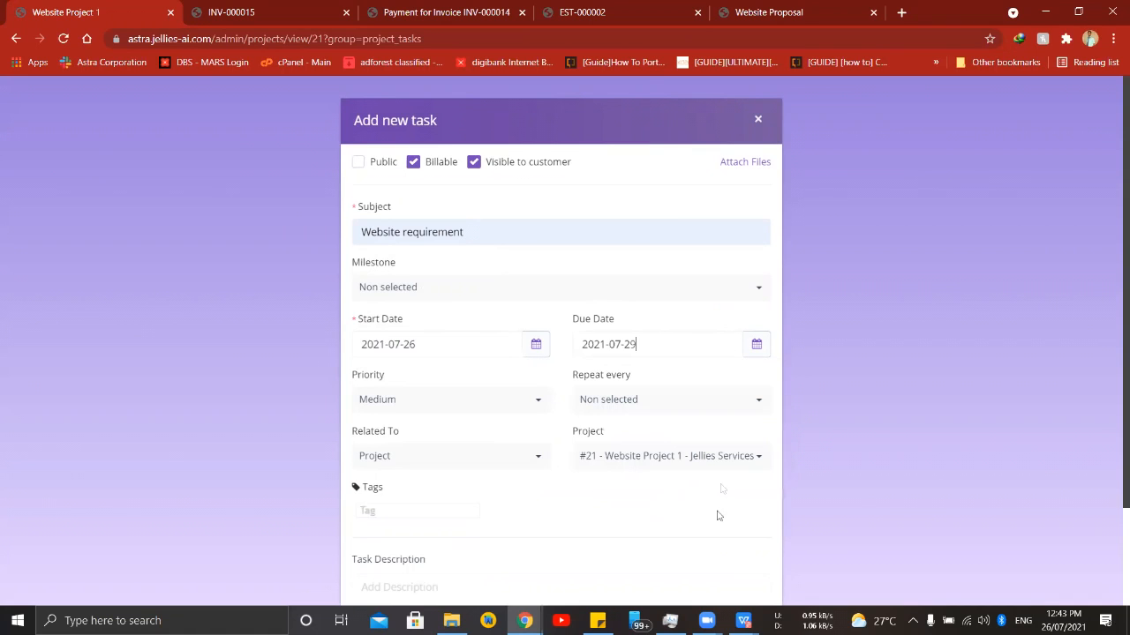
- Review the priority options, keep the task at Medium priority, and save it without a description
{"action": "left_click", "coordinate": [380, 404]}
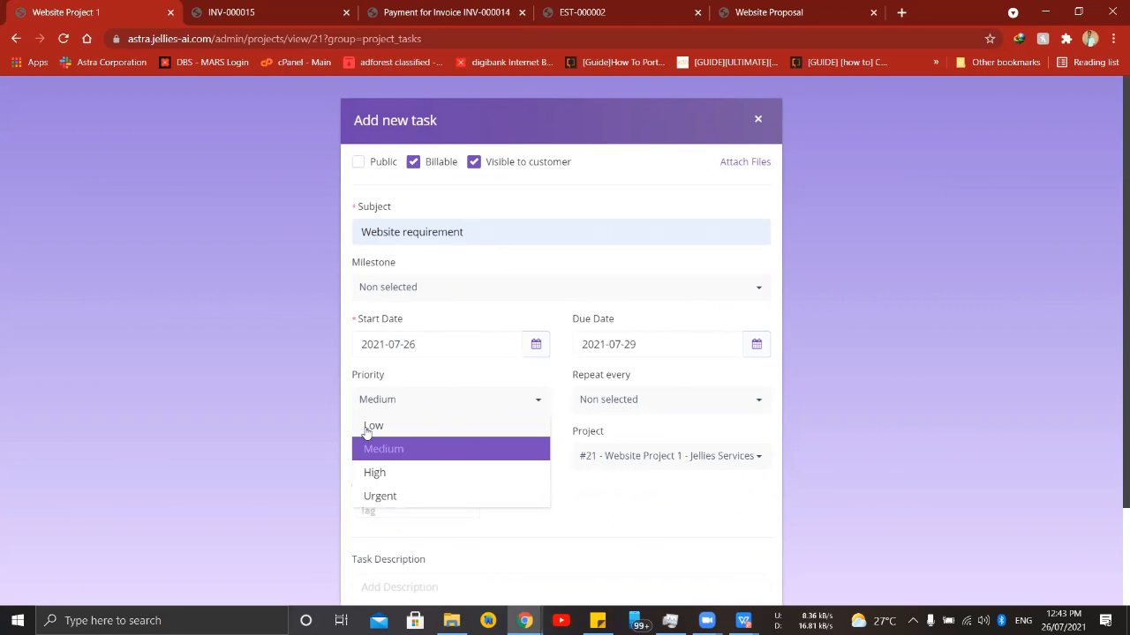
{"action": "left_click", "coordinate": [457, 452]}
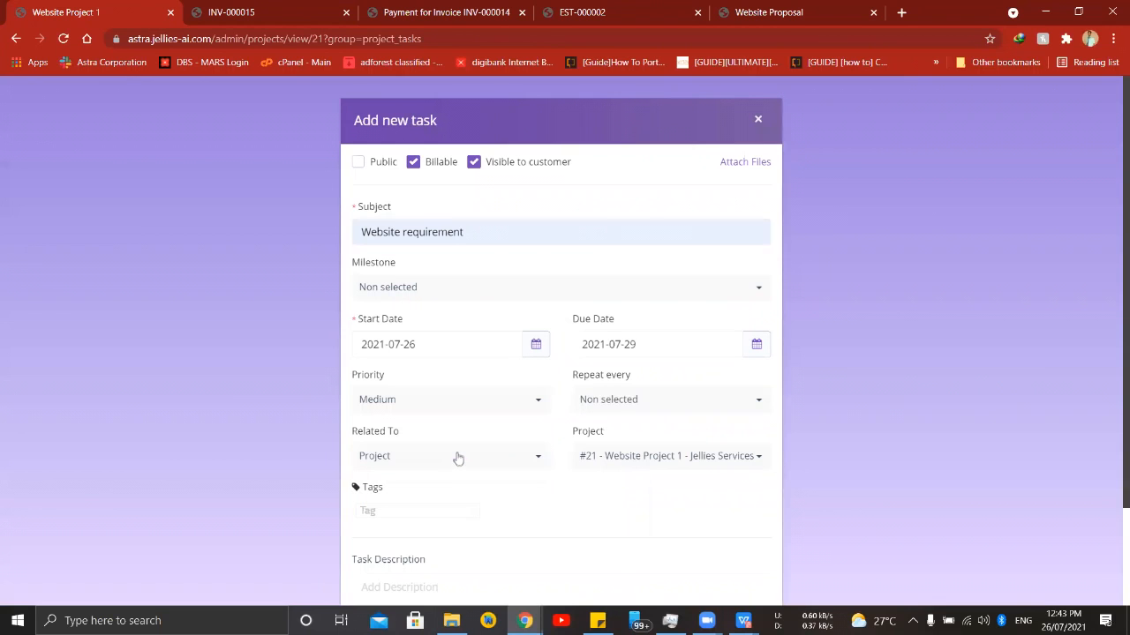
{"action": "scroll", "coordinate": [547, 441], "scroll_direction": "down", "scroll_amount": 2}
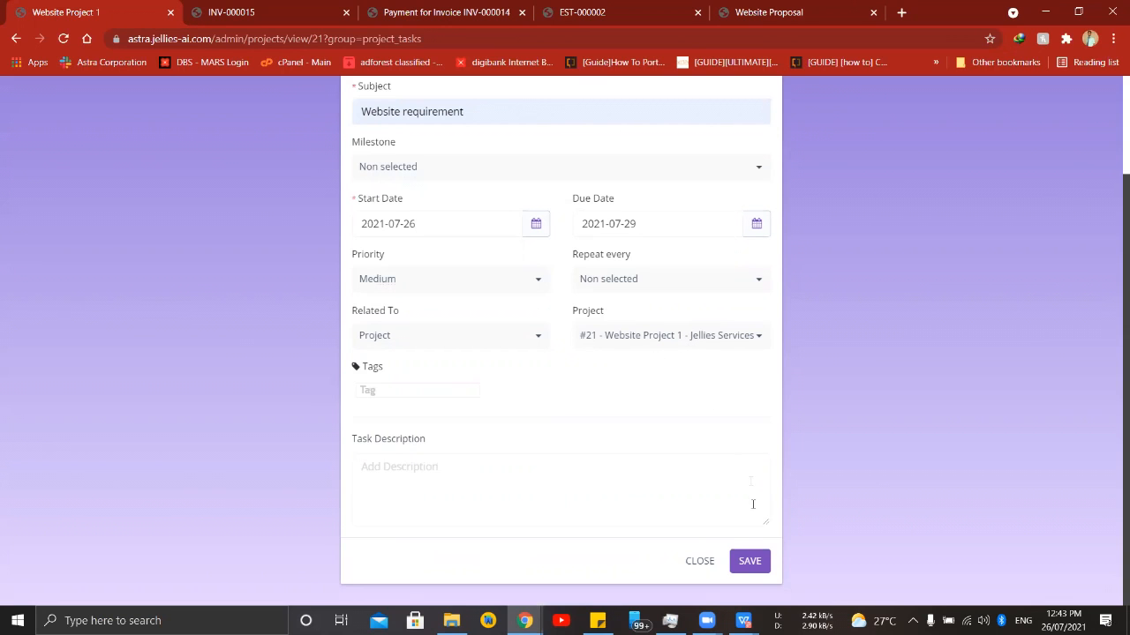
{"action": "left_click", "coordinate": [749, 561]}
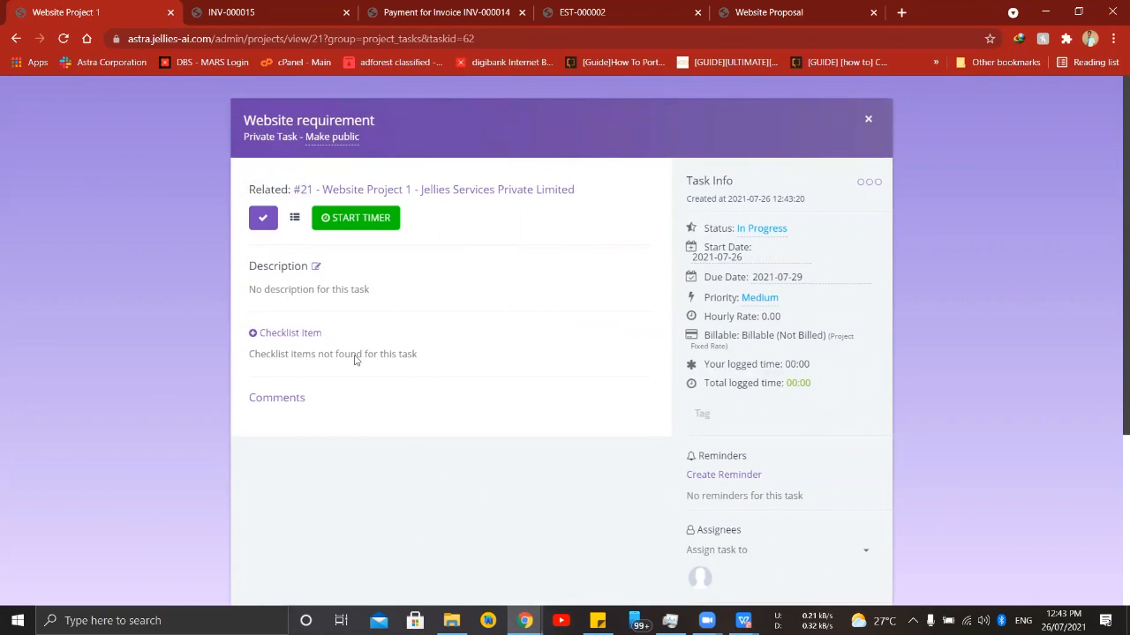
- Add the checklist item "Add logo to website" to the Website requirement task
{"action": "left_click", "coordinate": [293, 343]}
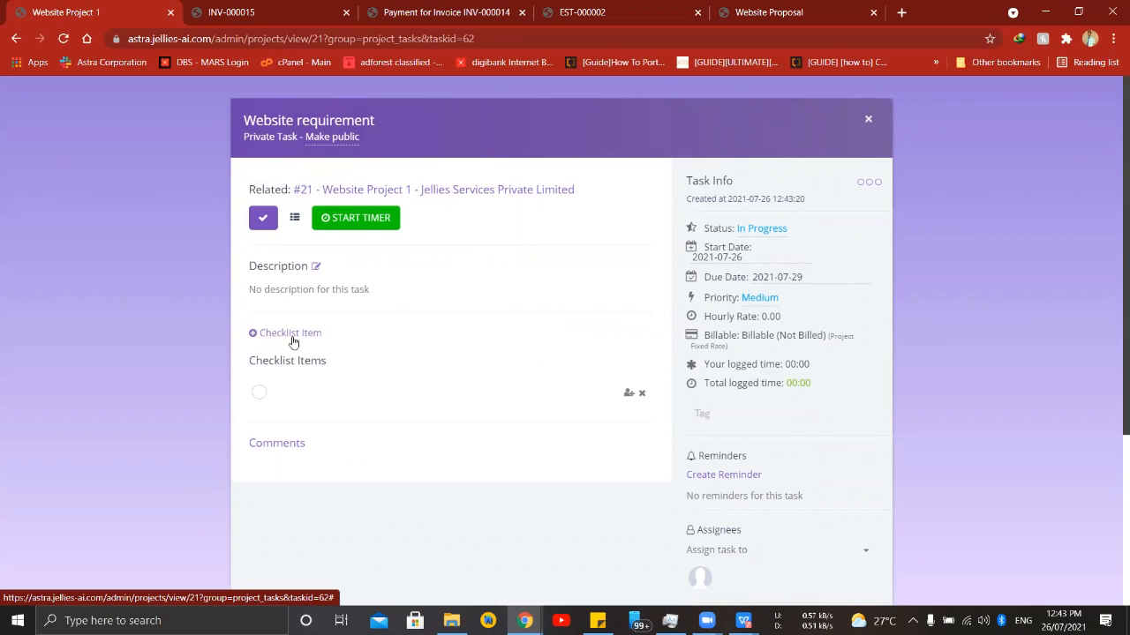
{"action": "type", "text": "We"}
{"action": "type", "text": "Add"}
{"action": "type", "text": " logo to website"}
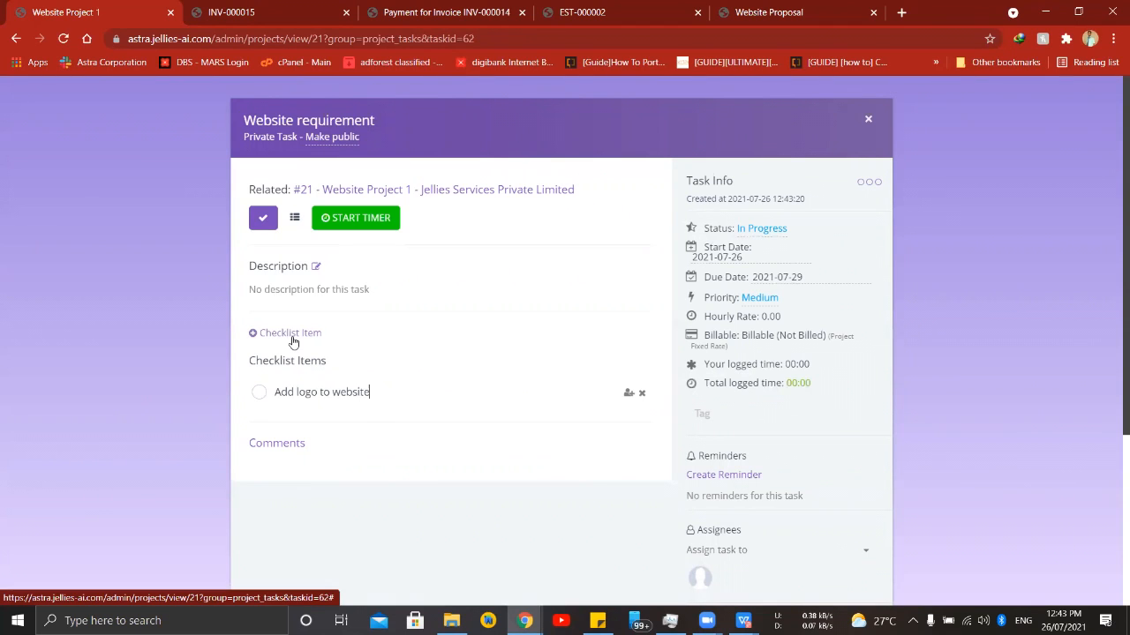
- Add a second checklist item, "Mobile optimization", to the task
{"action": "left_click", "coordinate": [292, 337]}
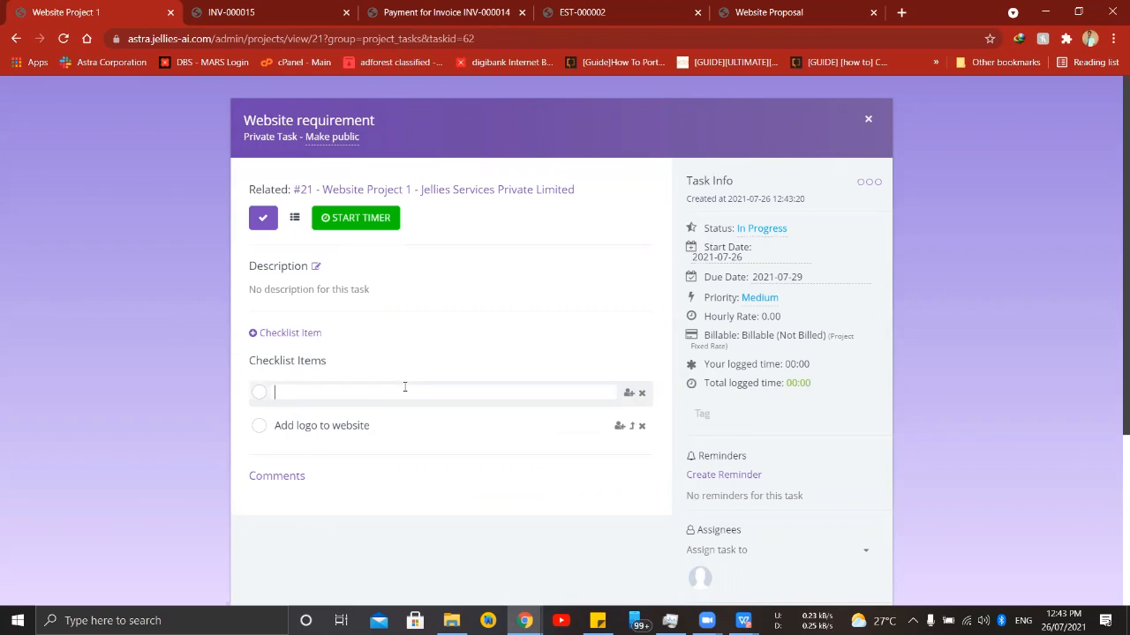
{"action": "type", "text": "Mobile optimni"}
{"action": "key", "text": "BackSpace"}
{"action": "key", "text": "BackSpace"}
{"action": "key", "text": "BackSpace"}
{"action": "key", "text": "BackSpace"}
{"action": "key", "text": "BackSpace"}
{"action": "key", "text": "BackSpace"}
{"action": "type", "text": "zation"}
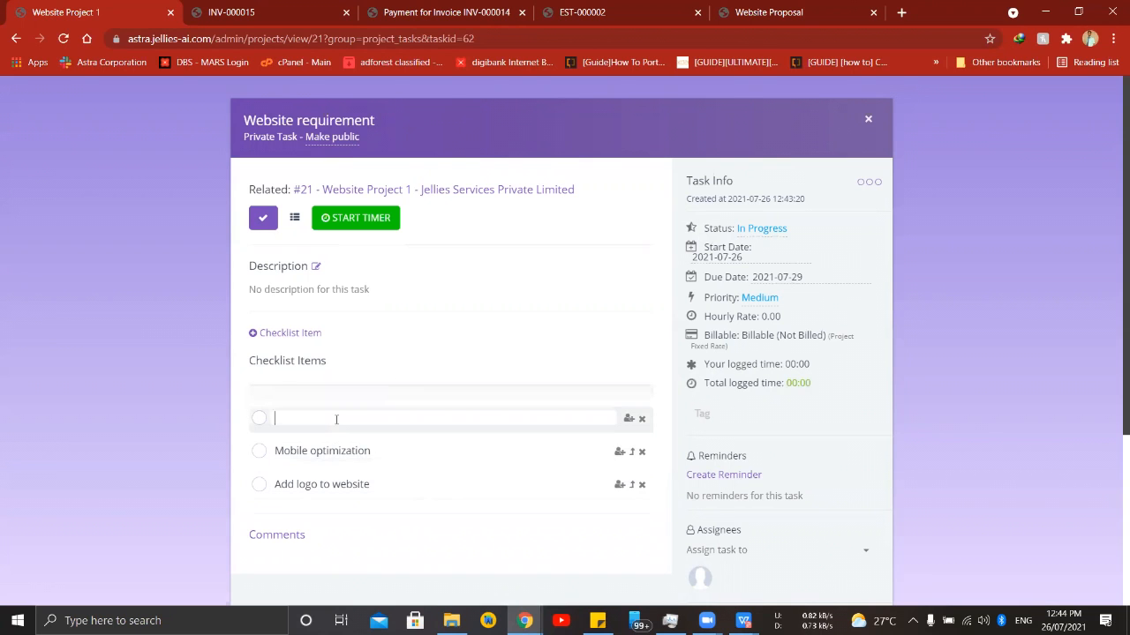
- Assign the task to the first listed project member and add the fourth listed staff member as a follower
{"action": "scroll", "coordinate": [353, 397], "scroll_direction": "down", "scroll_amount": 3}
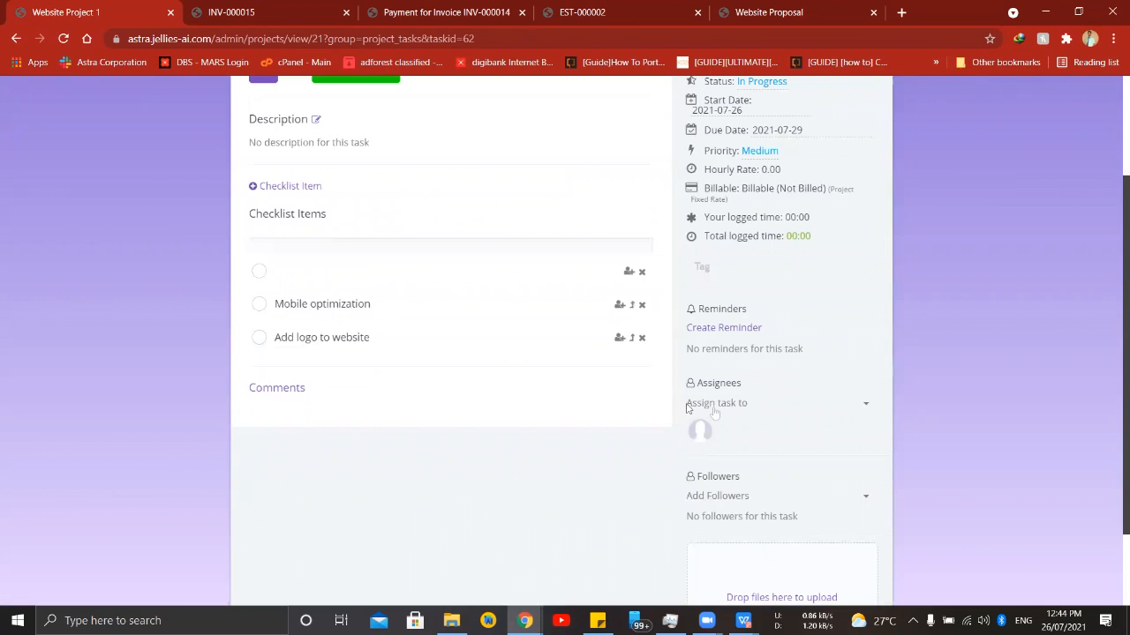
{"action": "scroll", "coordinate": [715, 410], "scroll_direction": "down", "scroll_amount": 1}
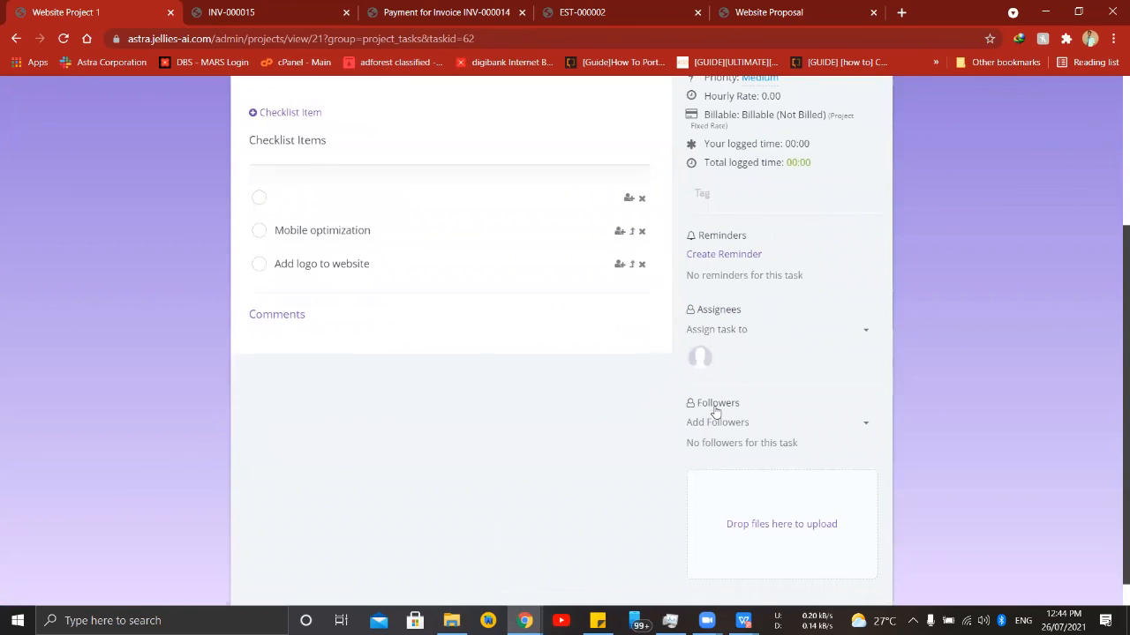
{"action": "left_click", "coordinate": [738, 329]}
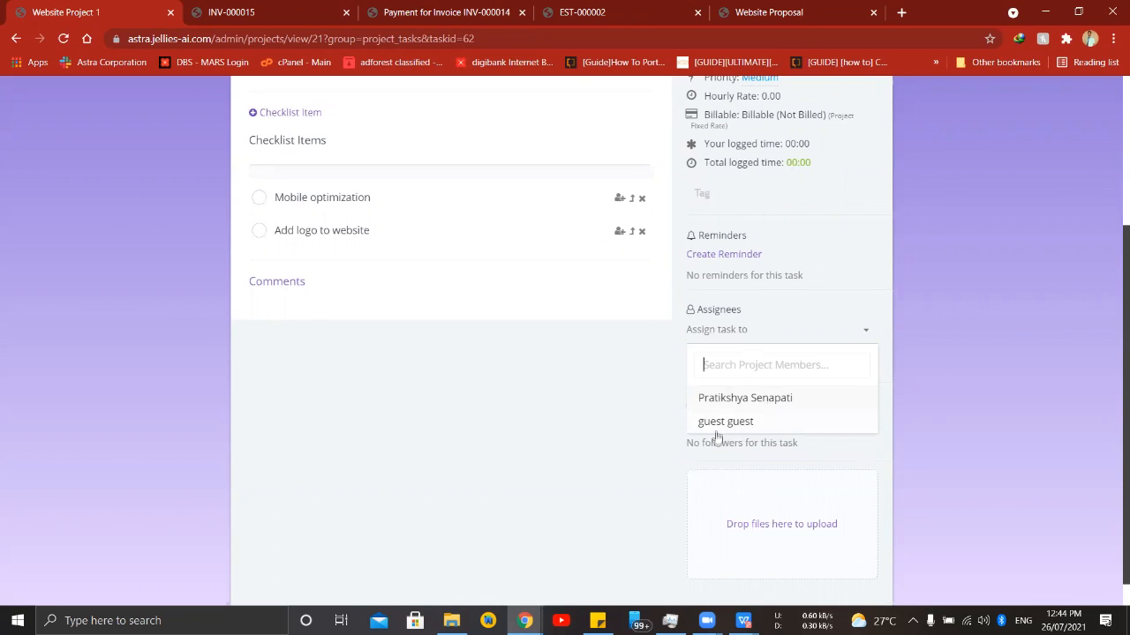
{"action": "left_click", "coordinate": [736, 398]}
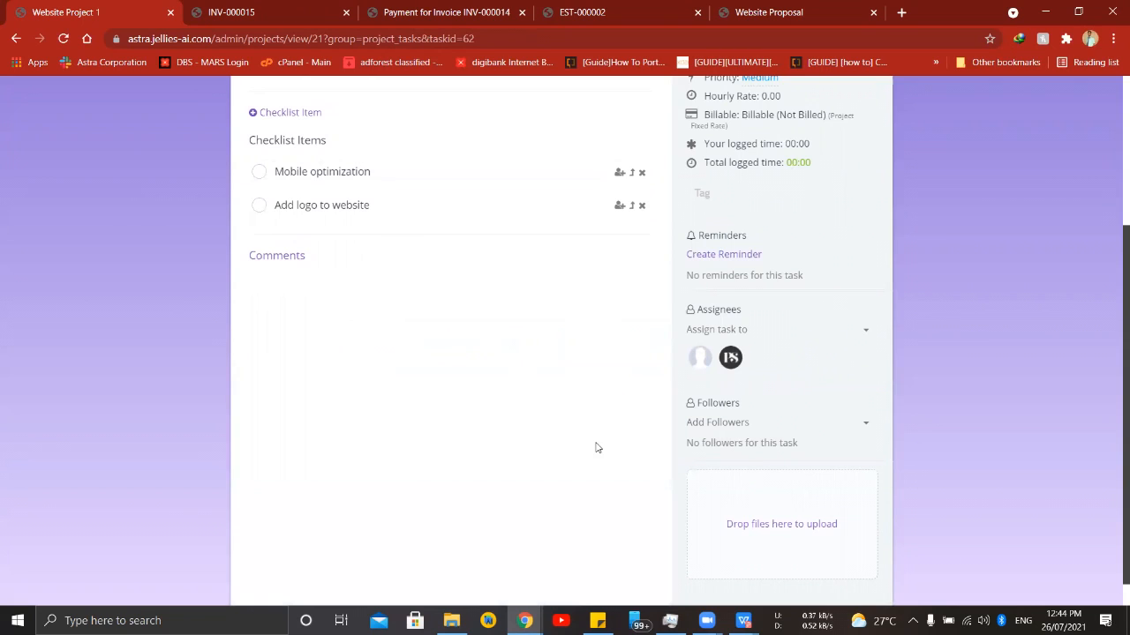
{"action": "left_click", "coordinate": [750, 423]}
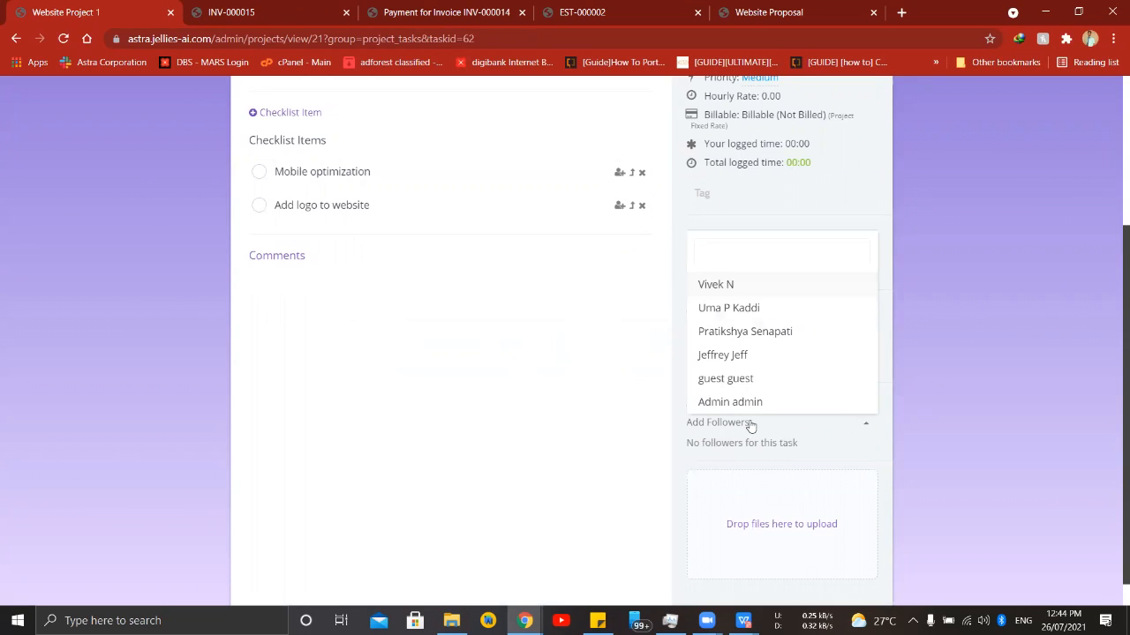
{"action": "left_click", "coordinate": [802, 354]}
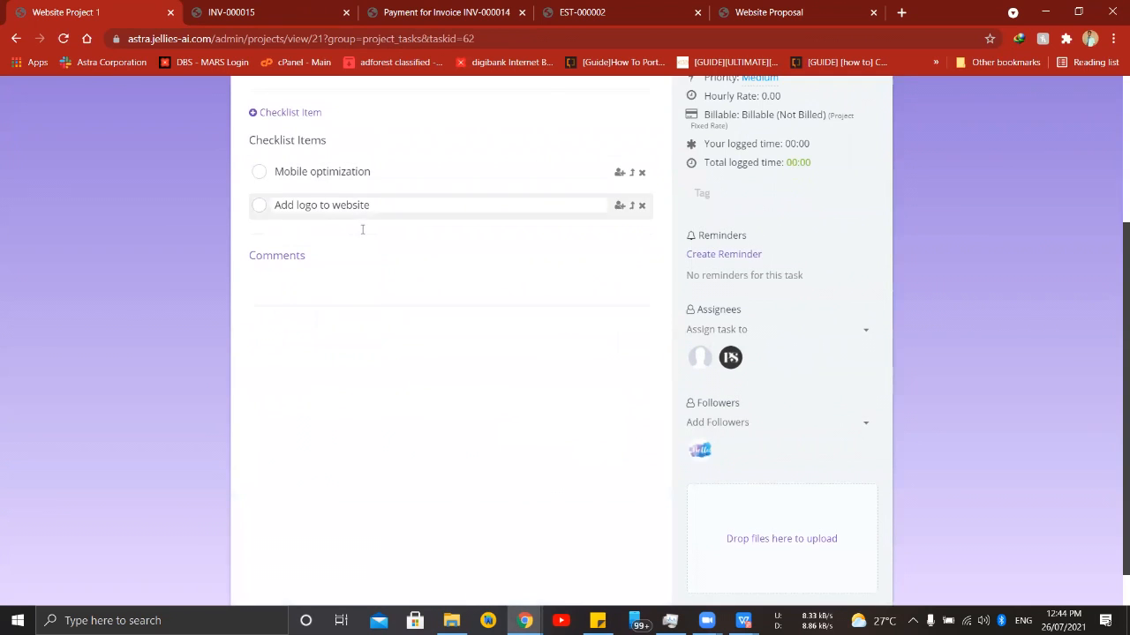
{"action": "scroll", "coordinate": [469, 411], "scroll_direction": "up", "scroll_amount": 3}
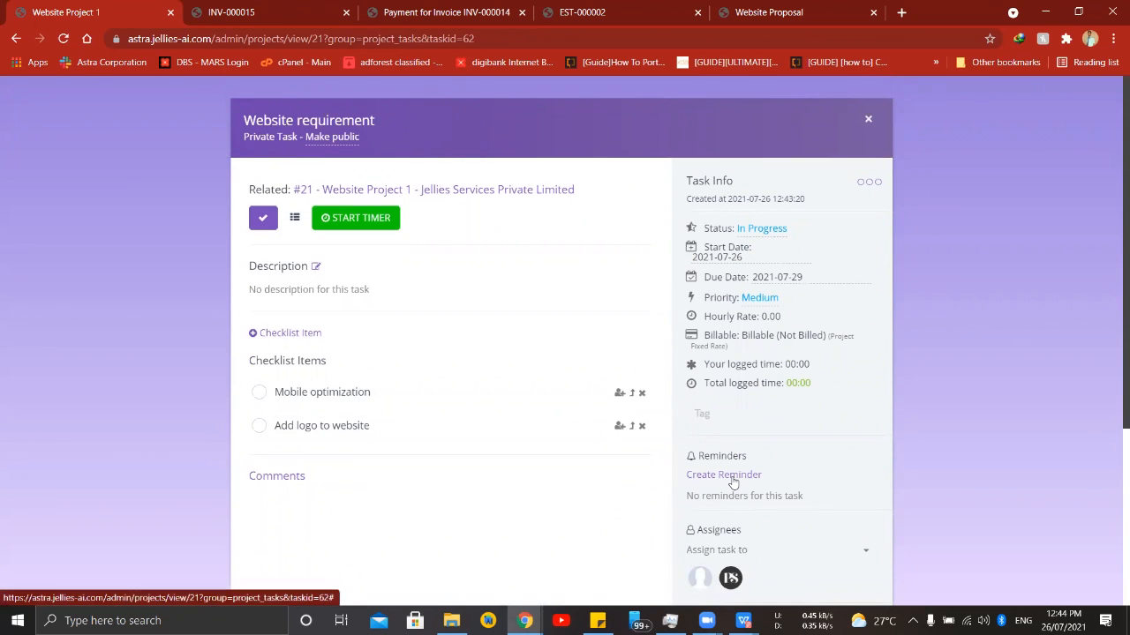
{"action": "left_click", "coordinate": [695, 478]}
{"action": "scroll", "coordinate": [826, 399], "scroll_direction": "down", "scroll_amount": 2}
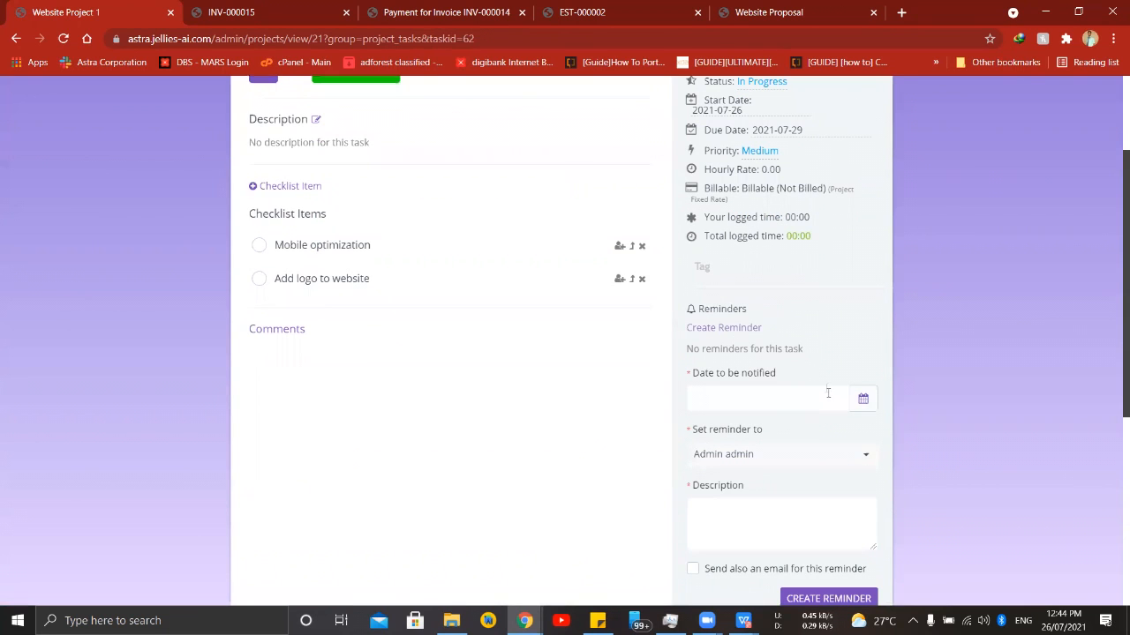
{"action": "scroll", "coordinate": [828, 395], "scroll_direction": "down", "scroll_amount": 1}
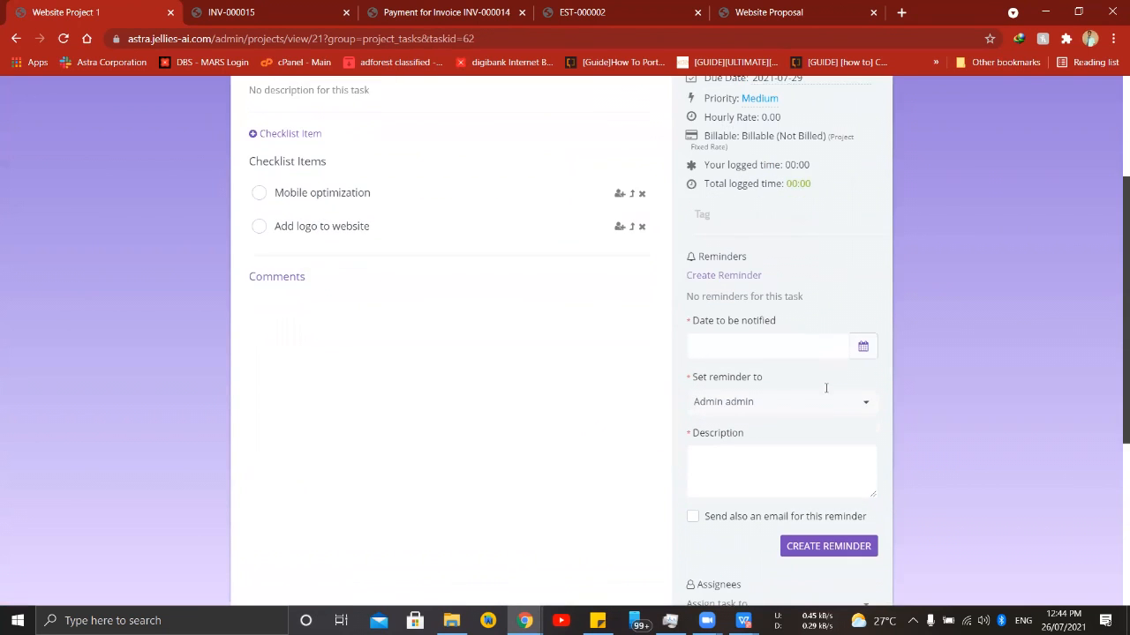
{"action": "left_click", "coordinate": [723, 332]}
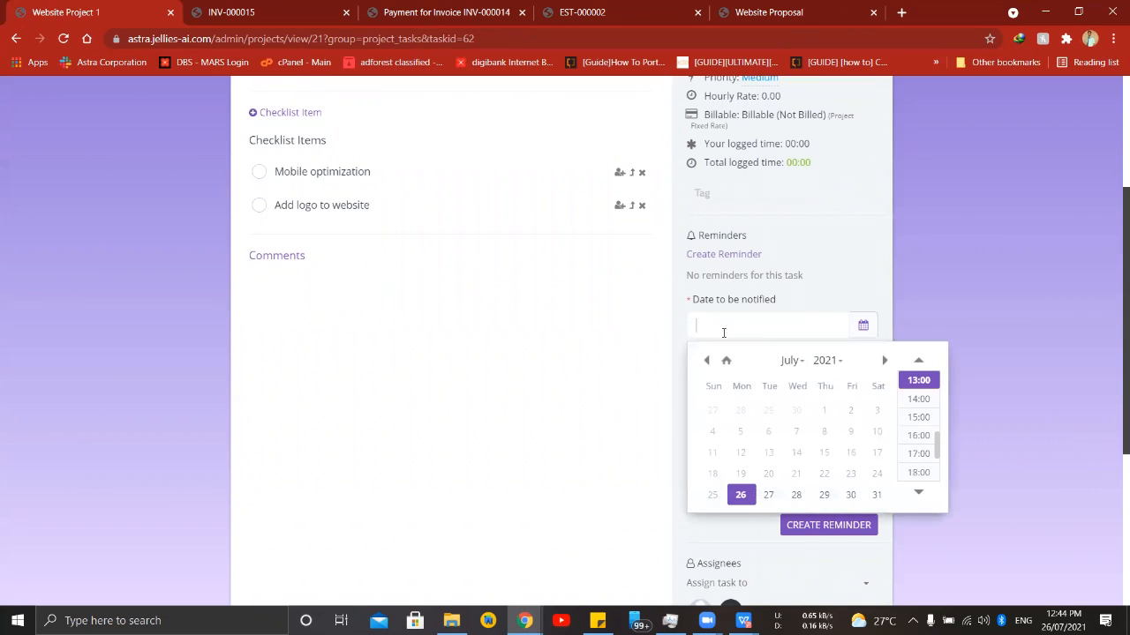
{"action": "left_click", "coordinate": [767, 495]}
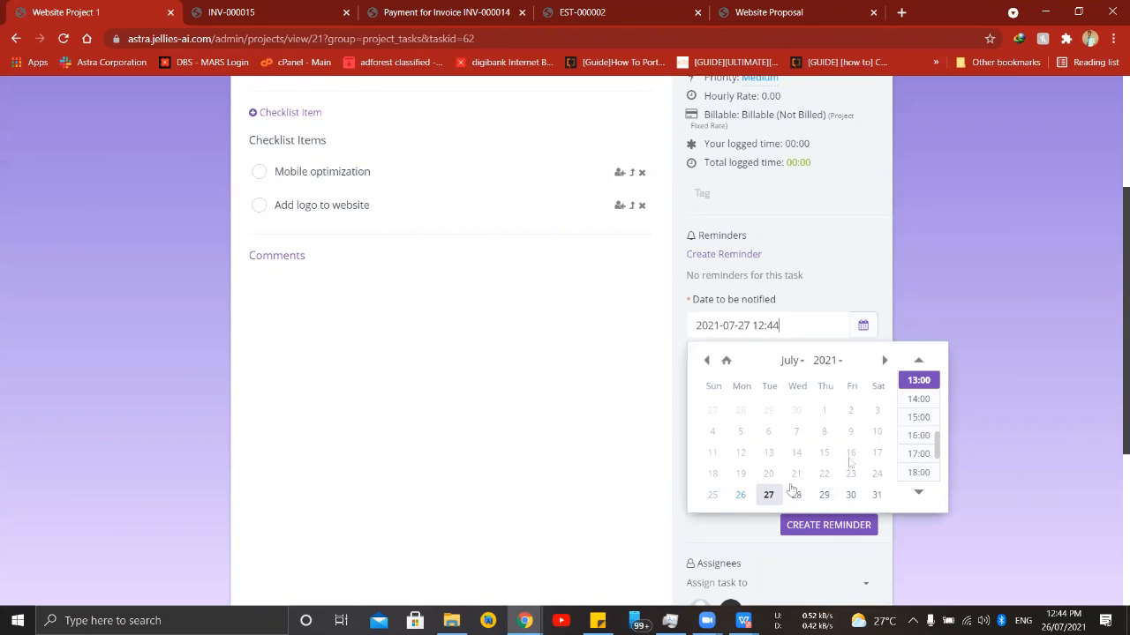
{"action": "left_click", "coordinate": [919, 399]}
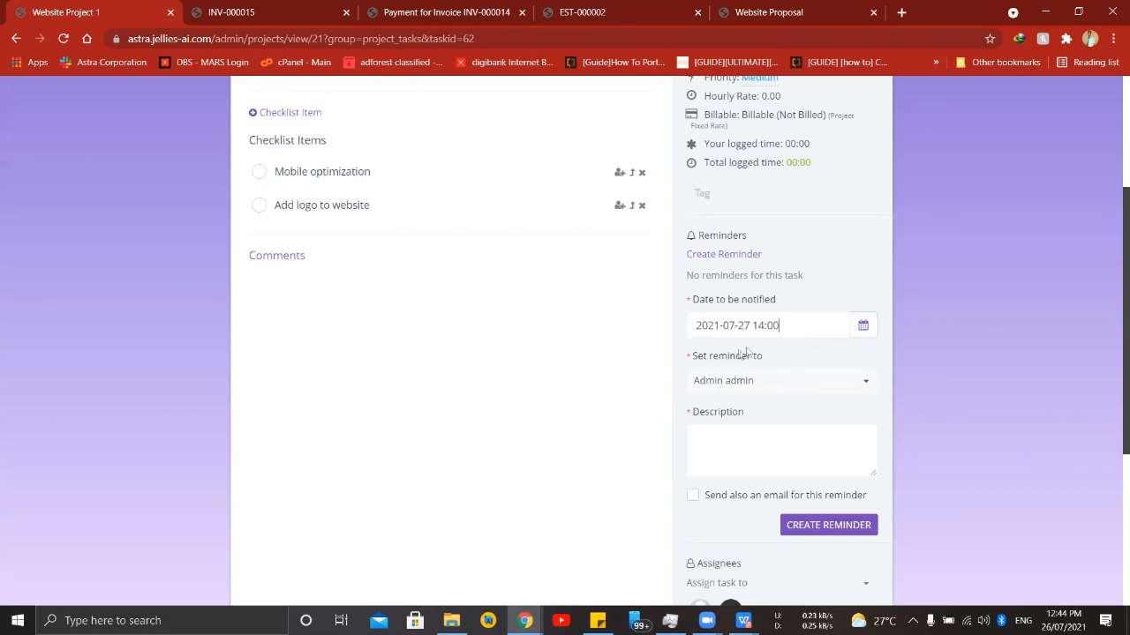
- Keep the admin account as recipient, describe the reminder as "Finish all the tasks", enable its email notification, and create it
{"action": "left_click", "coordinate": [756, 389]}
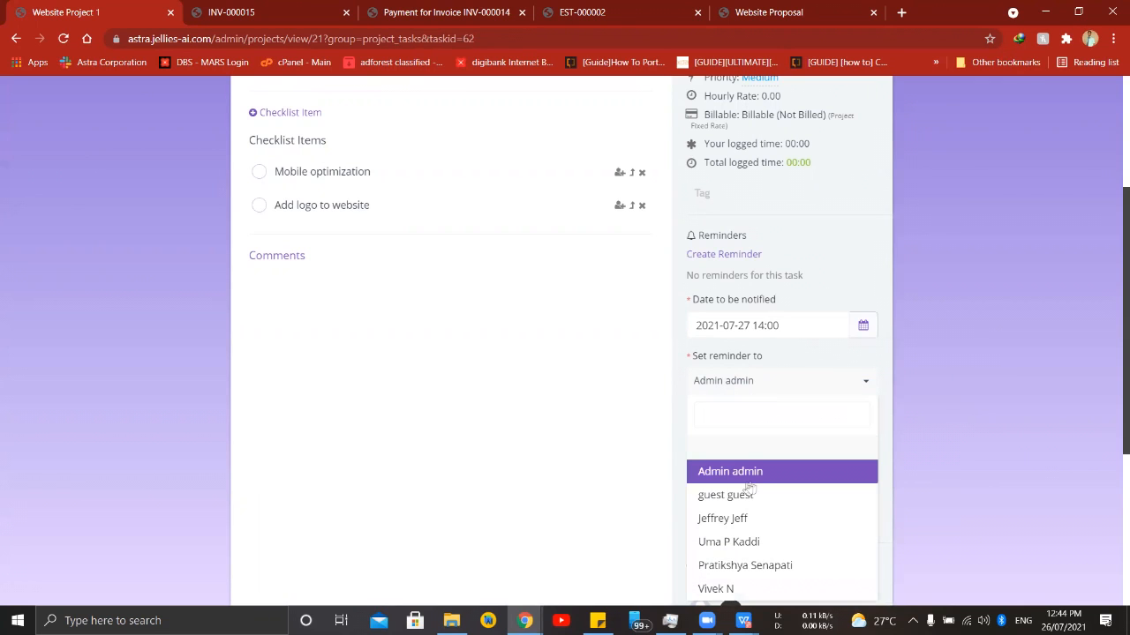
{"action": "left_click", "coordinate": [773, 471]}
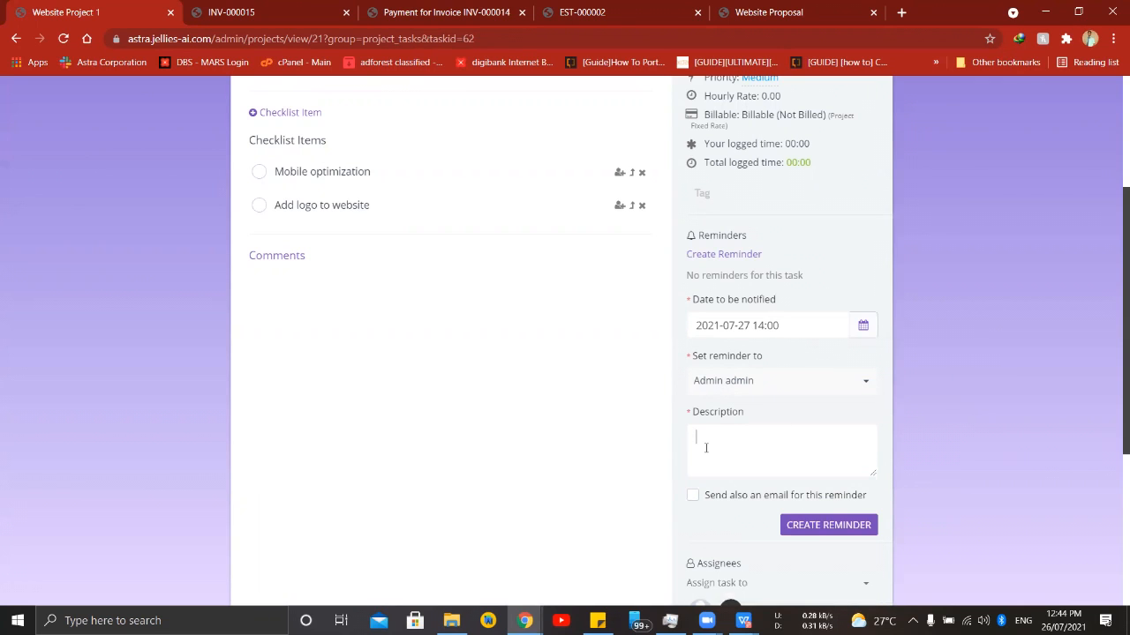
{"action": "type", "text": "Finish all the tasks"}
{"action": "left_click", "coordinate": [734, 499]}
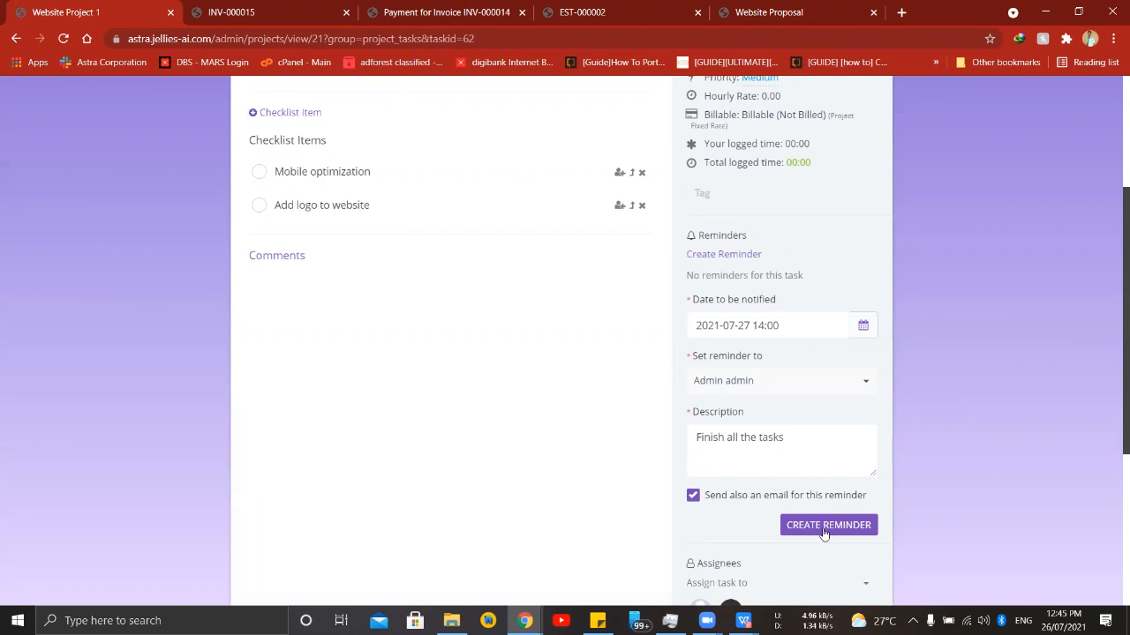
{"action": "left_click", "coordinate": [823, 528]}
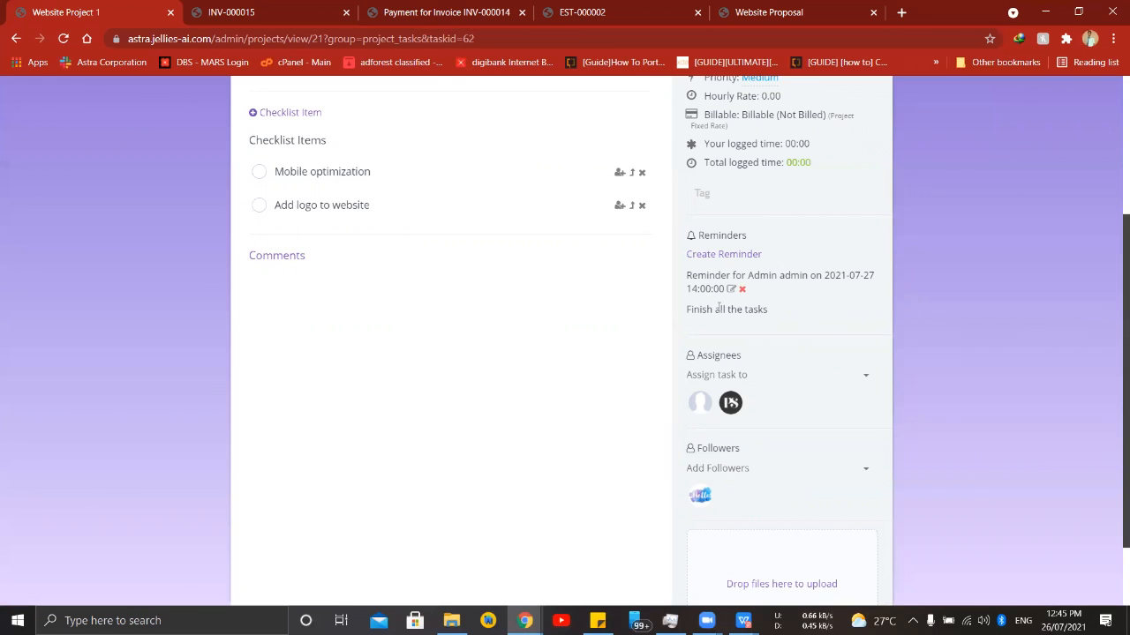
- Assign the "Mobile optimization" checklist item to the fifth listed staff member
{"action": "scroll", "coordinate": [609, 349], "scroll_direction": "up", "scroll_amount": 3}
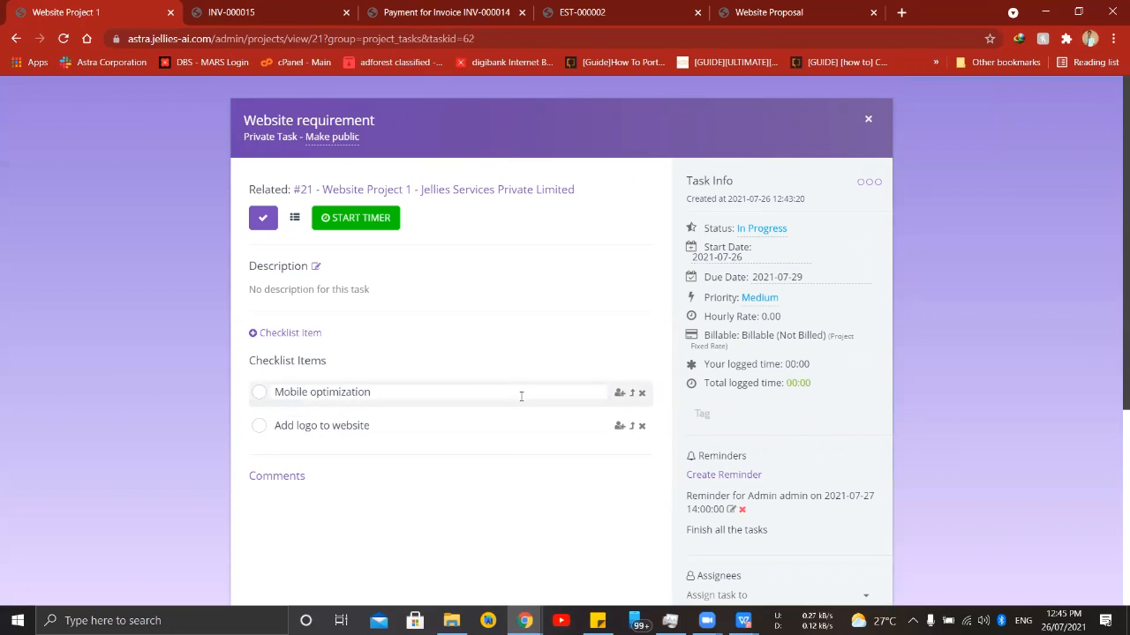
{"action": "left_click", "coordinate": [620, 394]}
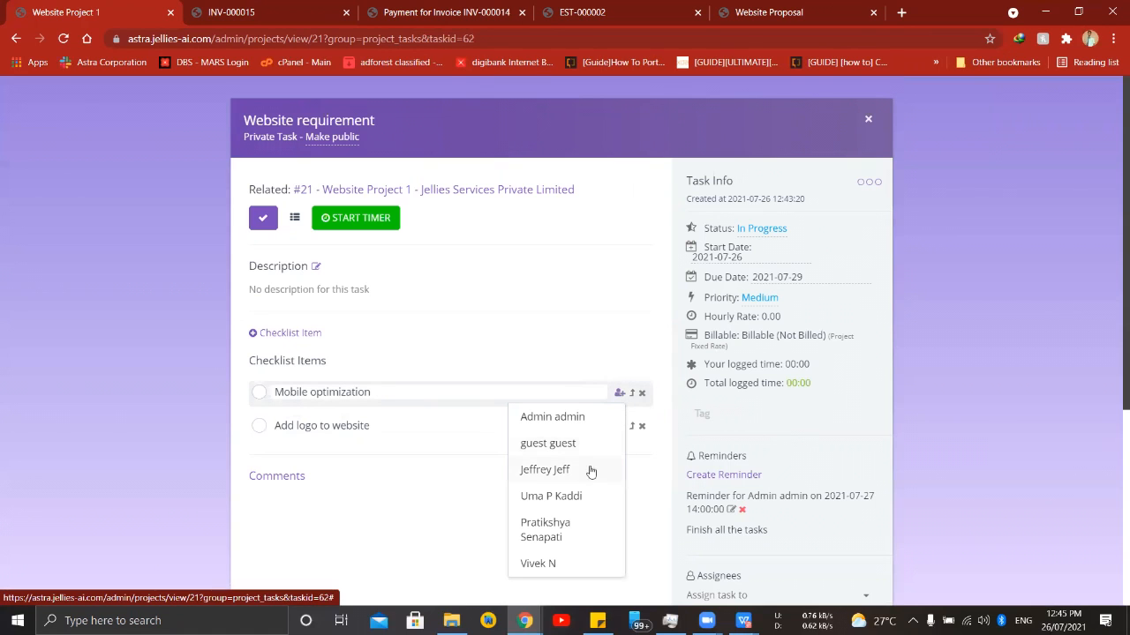
{"action": "left_click", "coordinate": [561, 531]}
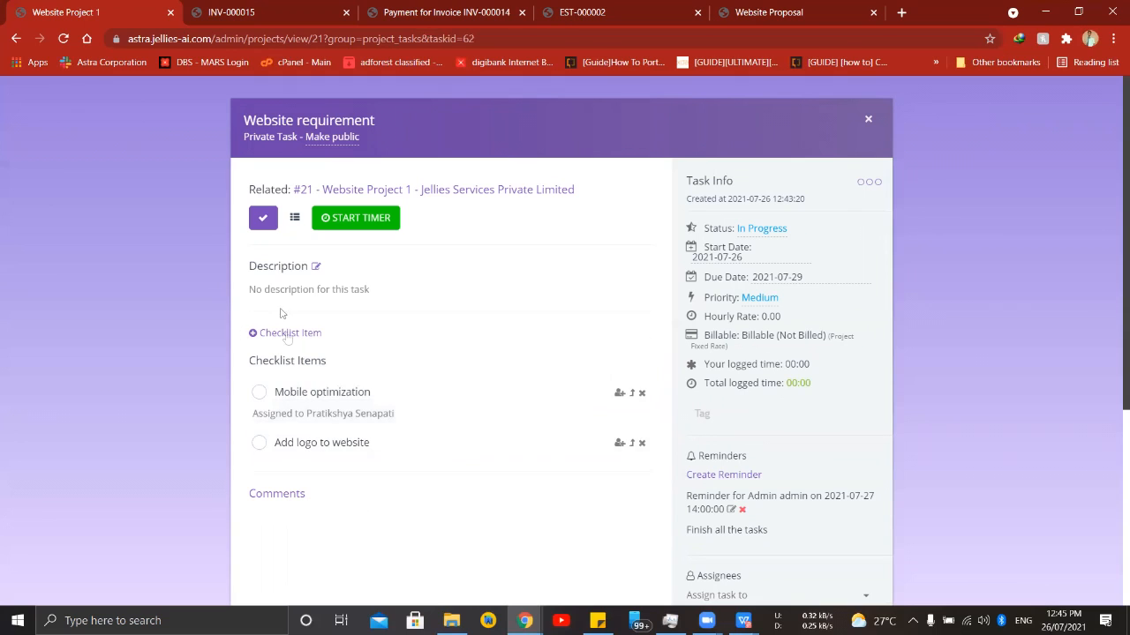
- Check off "Mobile optimization" and "Add logo to website", and mark the Website requirement task as complete
{"action": "left_click", "coordinate": [259, 393]}
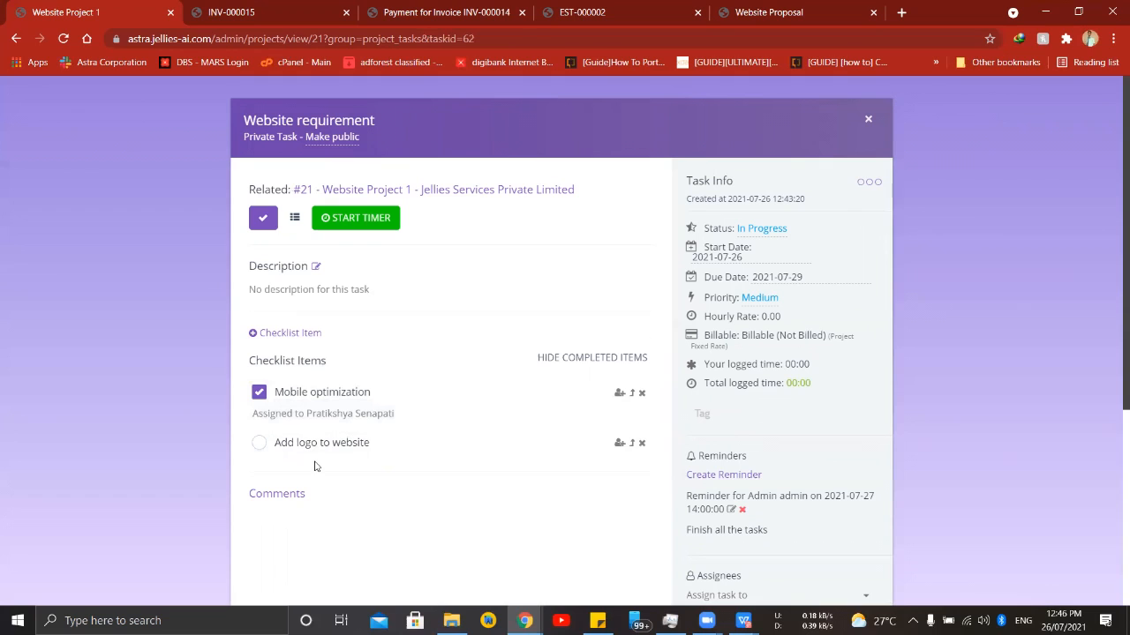
{"action": "left_click", "coordinate": [258, 443]}
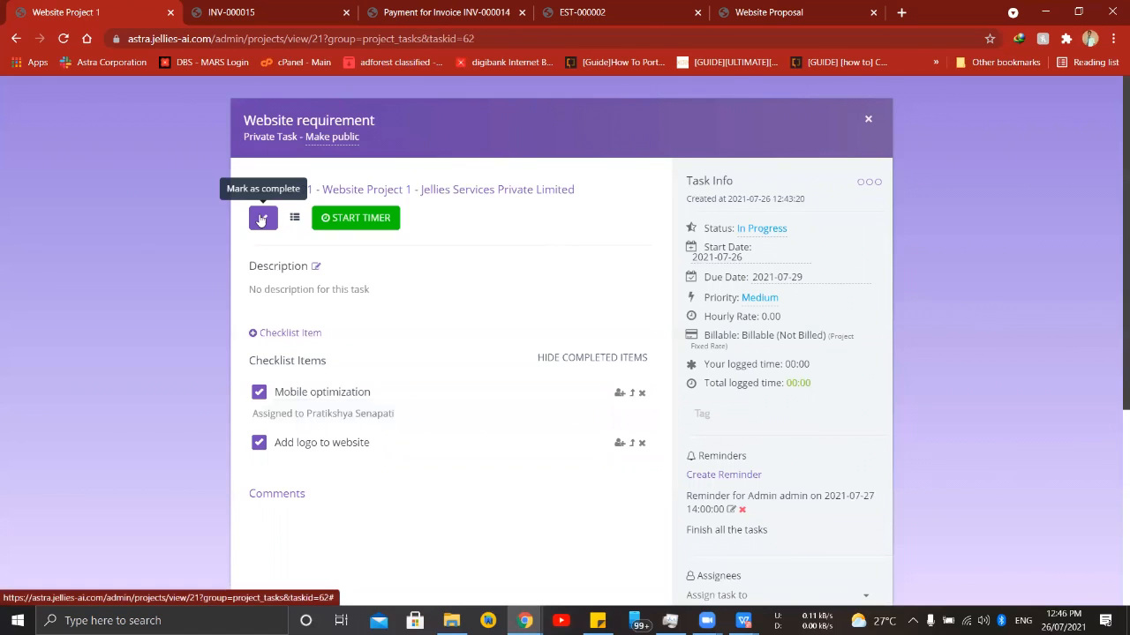
{"action": "left_click", "coordinate": [263, 221]}
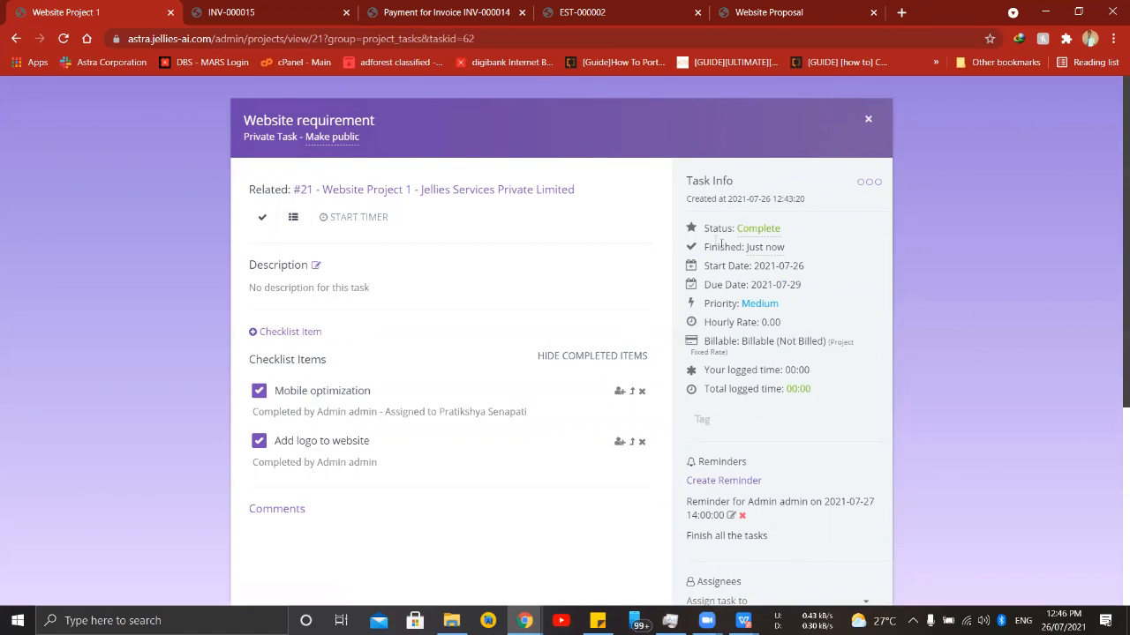
- Close the task, reload the project's task page, and review the task summary by status
{"action": "left_click", "coordinate": [867, 119]}
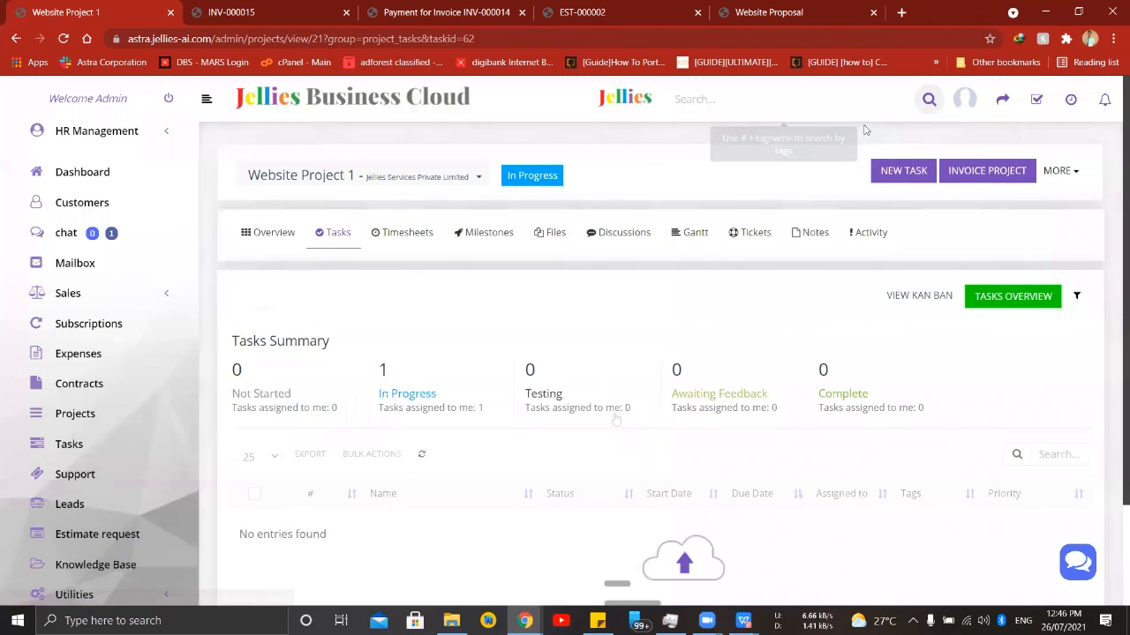
{"action": "scroll", "coordinate": [353, 414], "scroll_direction": "down", "scroll_amount": 2}
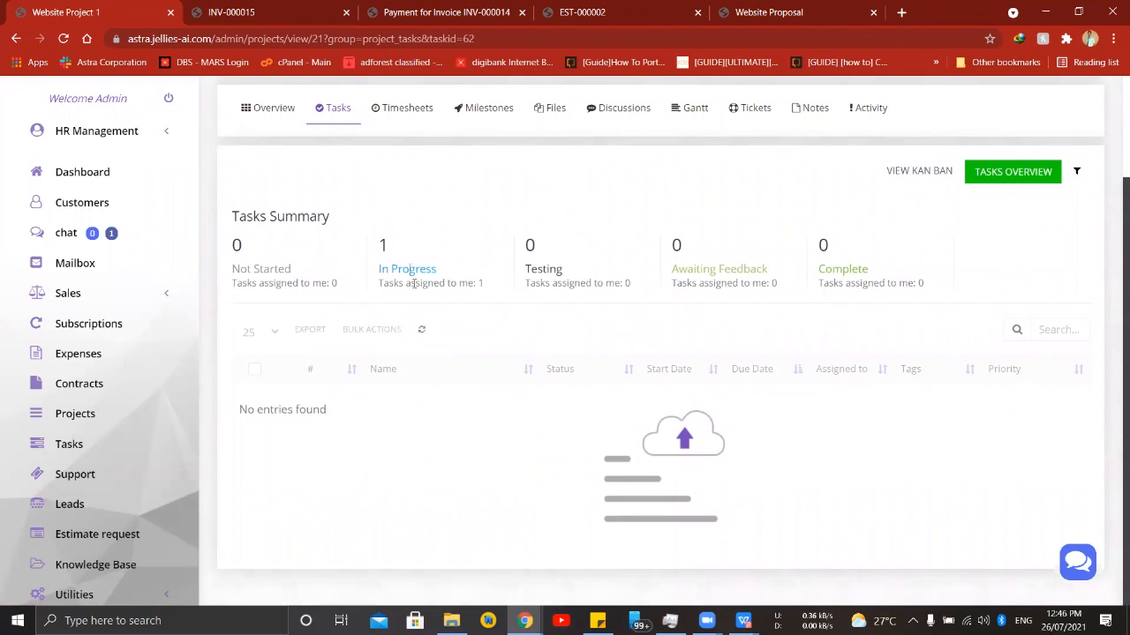
{"action": "key", "text": "F5"}
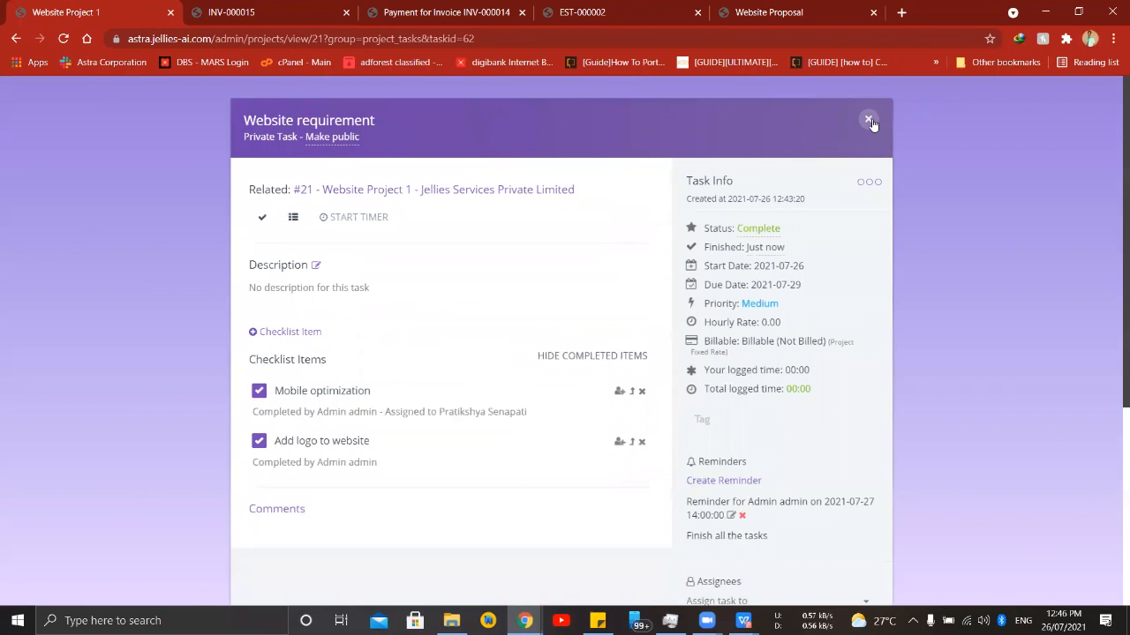
{"action": "left_click", "coordinate": [869, 121]}
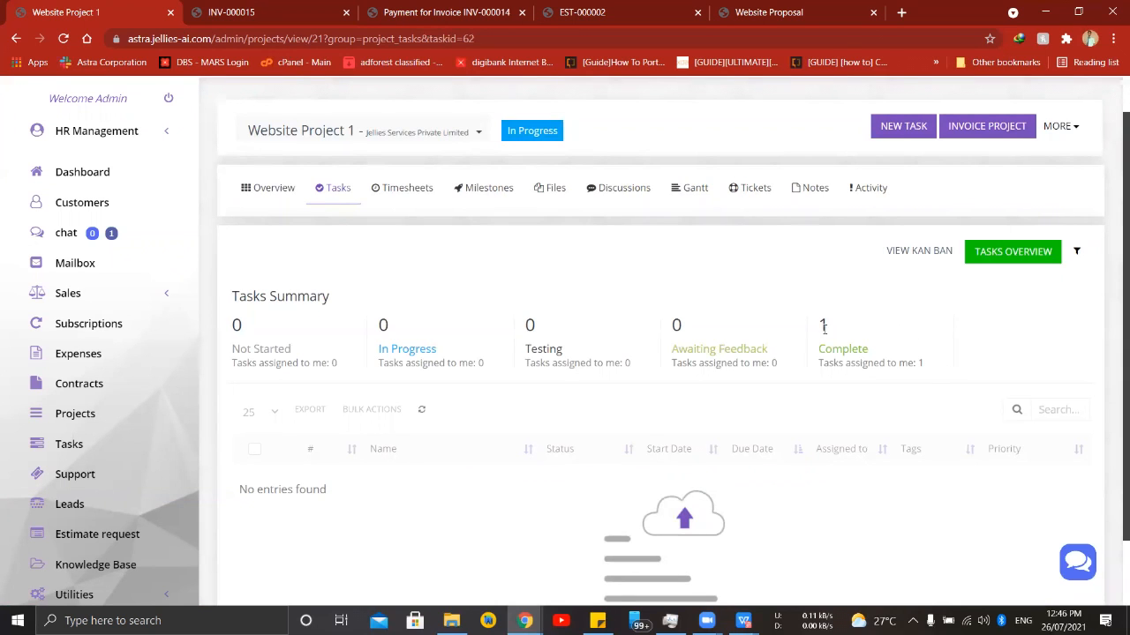
- Open the Leads section
{"action": "left_click", "coordinate": [102, 504]}
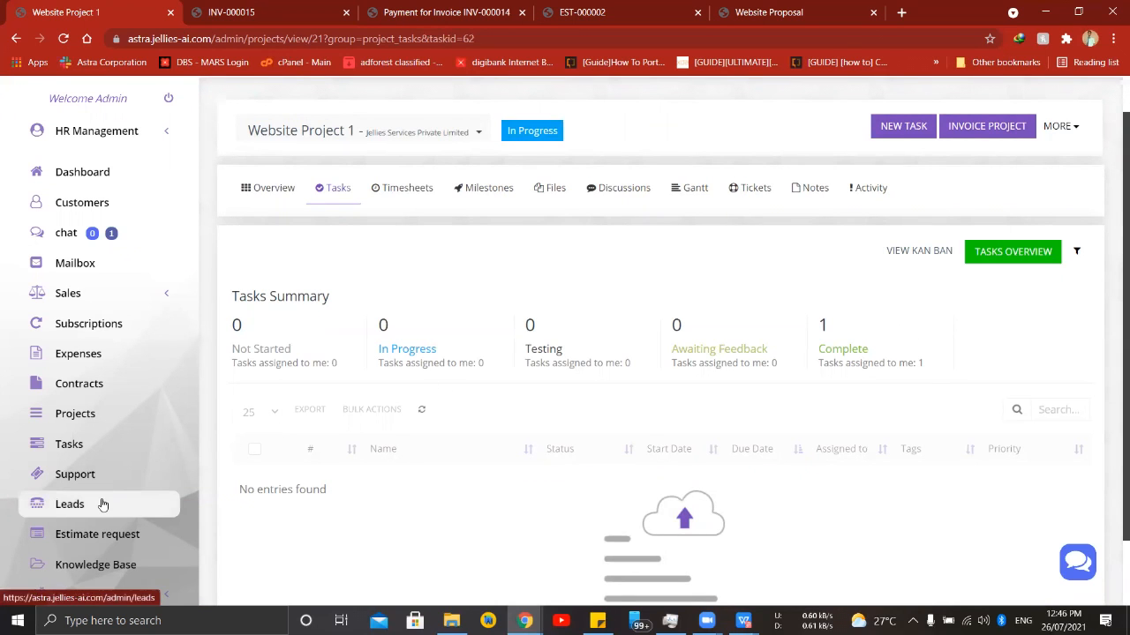
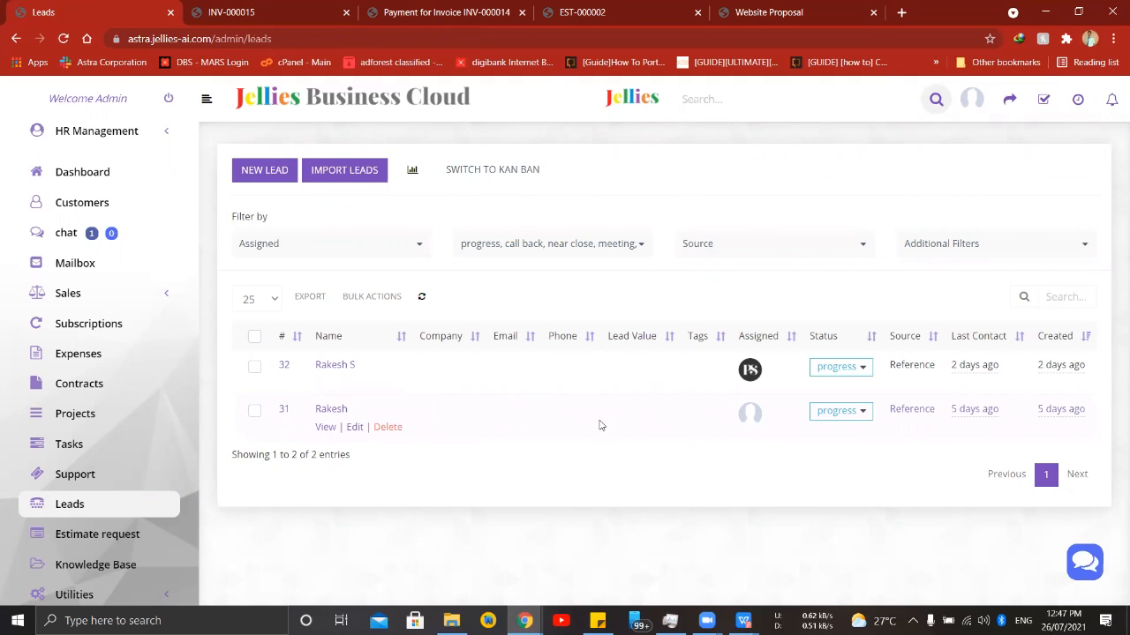
- Start a new lead with status progress and source Reference, assigned to the fourth listed staff member
{"action": "left_click", "coordinate": [265, 170]}
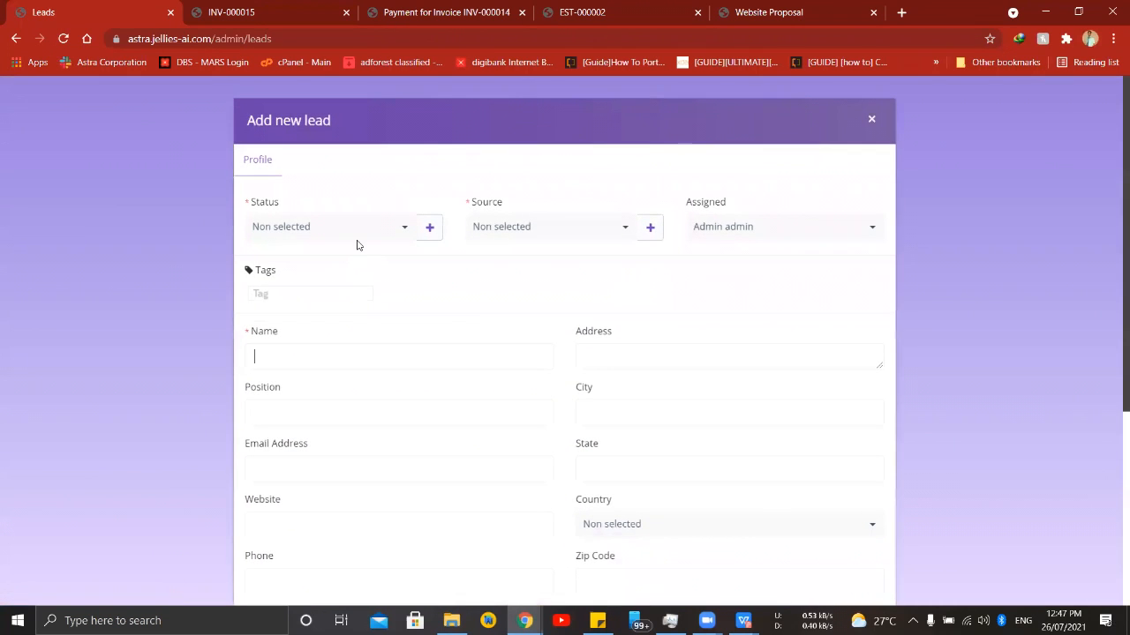
{"action": "left_click", "coordinate": [378, 227]}
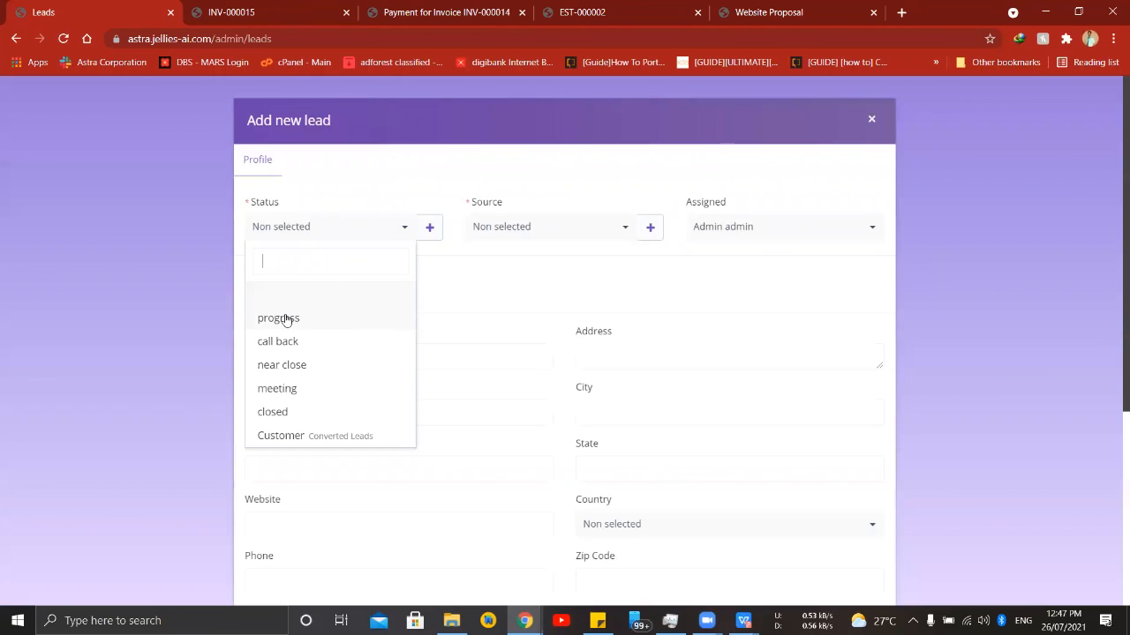
{"action": "left_click", "coordinate": [323, 325]}
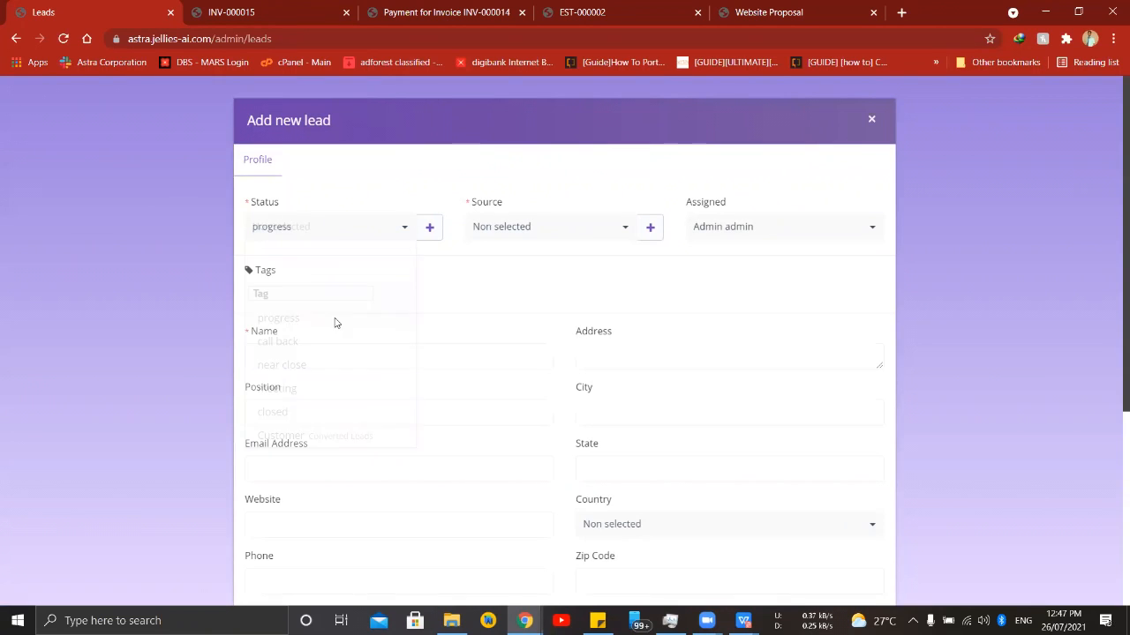
{"action": "left_click", "coordinate": [599, 230]}
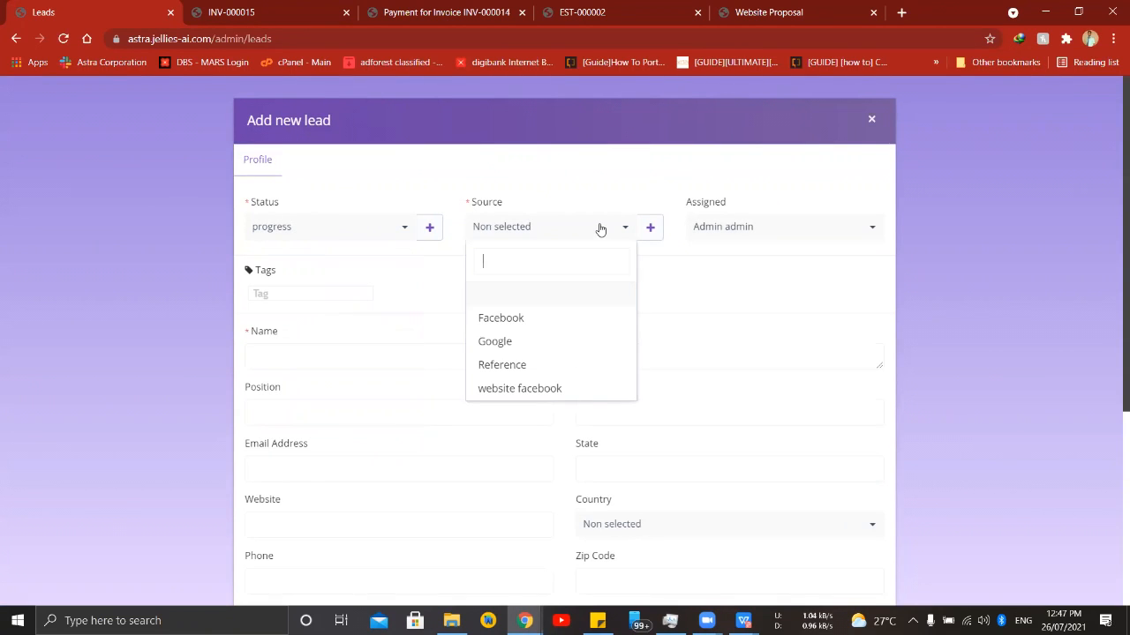
{"action": "left_click", "coordinate": [533, 369]}
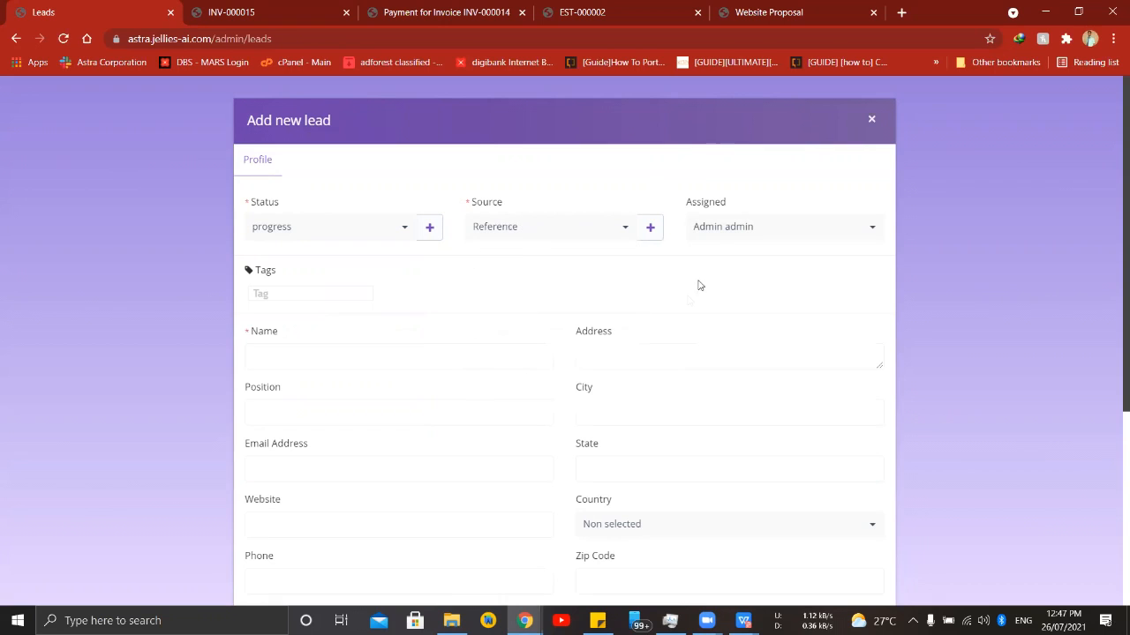
{"action": "left_click", "coordinate": [749, 229]}
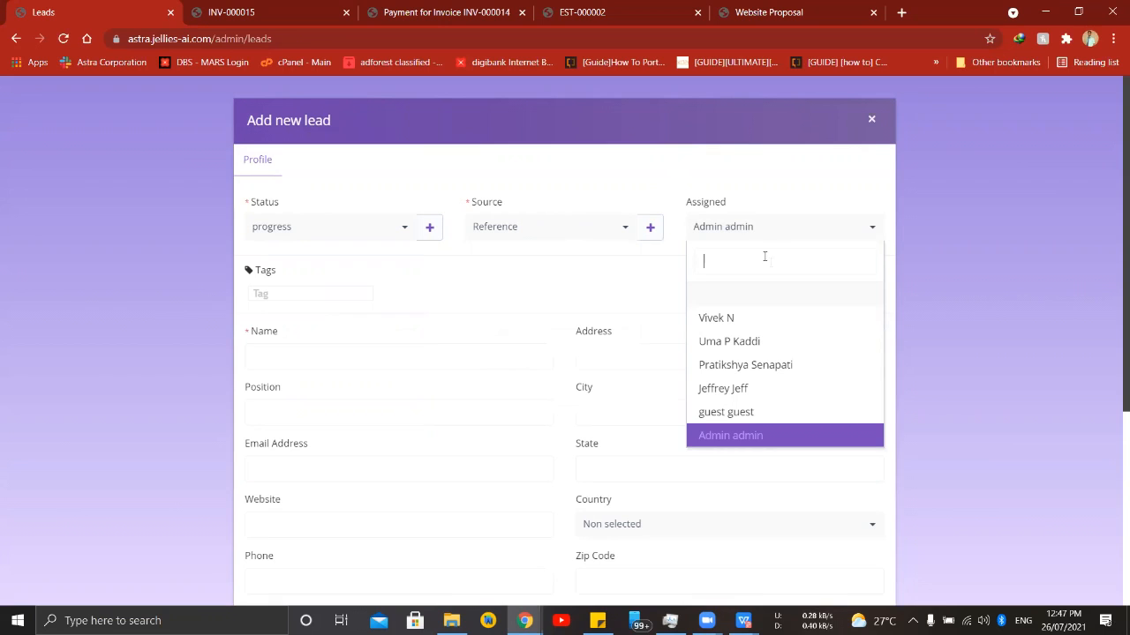
{"action": "left_click", "coordinate": [740, 388]}
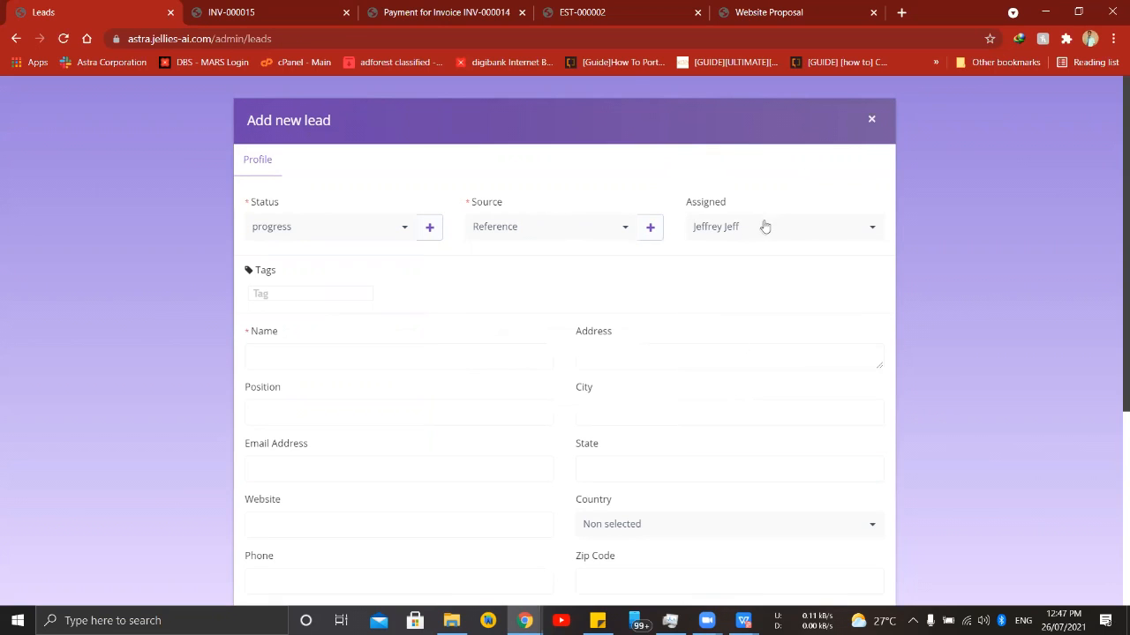
- Enter the lead's name with the suffix "Lead1", leave the remaining profile fields at their defaults, and save the lead
{"action": "left_click", "coordinate": [475, 357]}
{"action": "left_click", "coordinate": [475, 357]}
{"action": "type", "text": "Rake"}
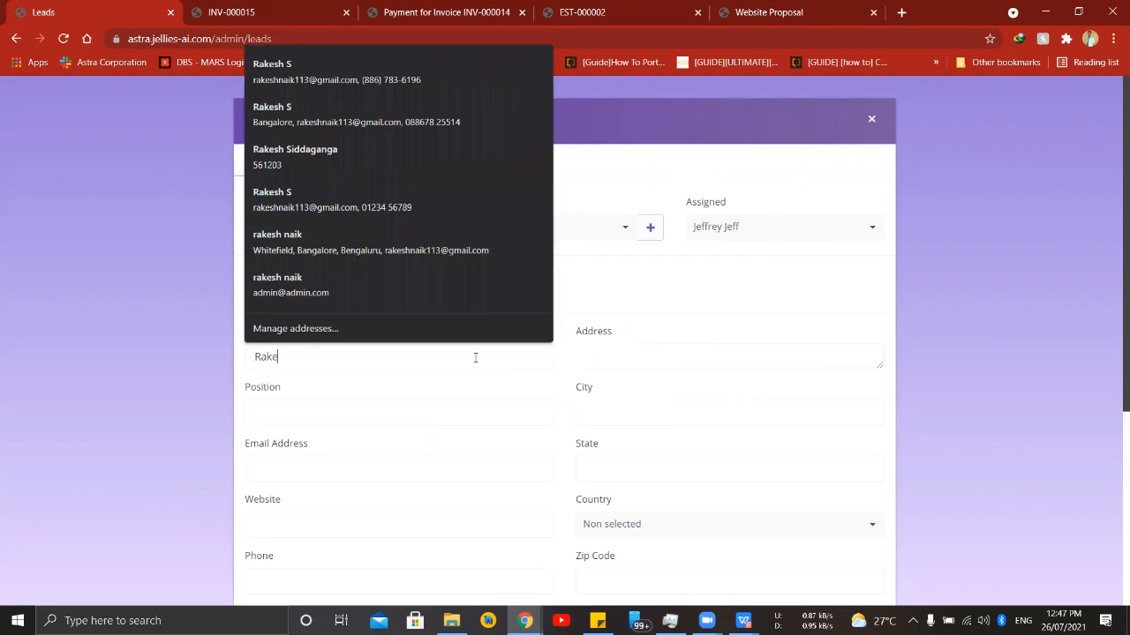
{"action": "type", "text": "sh Lead1"}
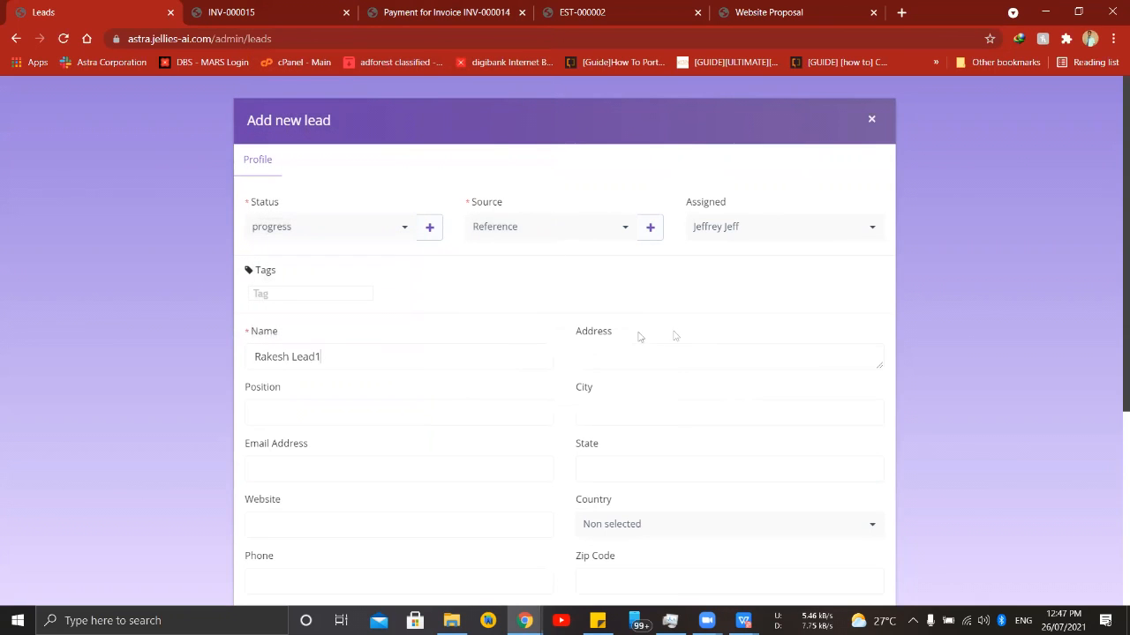
{"action": "scroll", "coordinate": [653, 358], "scroll_direction": "down", "scroll_amount": 1}
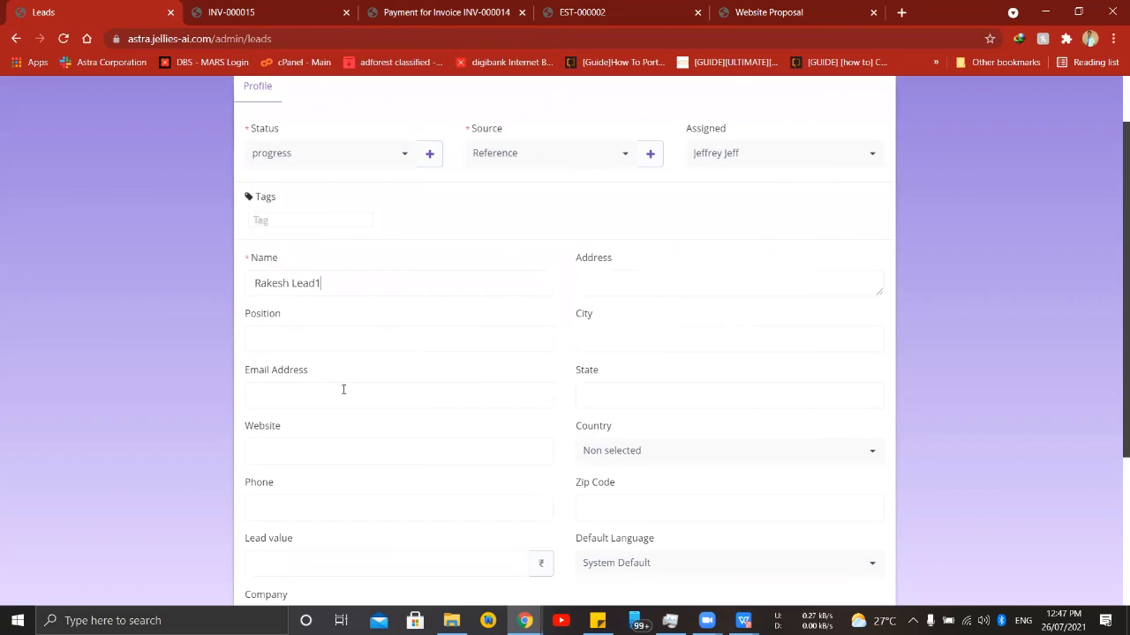
{"action": "scroll", "coordinate": [519, 458], "scroll_direction": "down", "scroll_amount": 2}
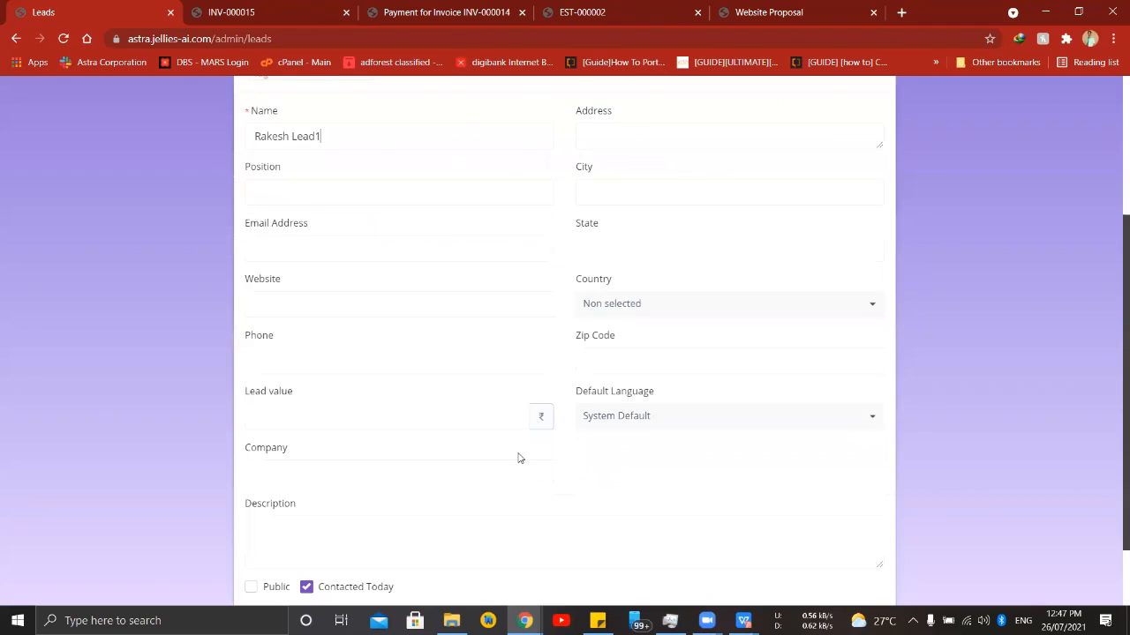
{"action": "scroll", "coordinate": [381, 440], "scroll_direction": "down", "scroll_amount": 1}
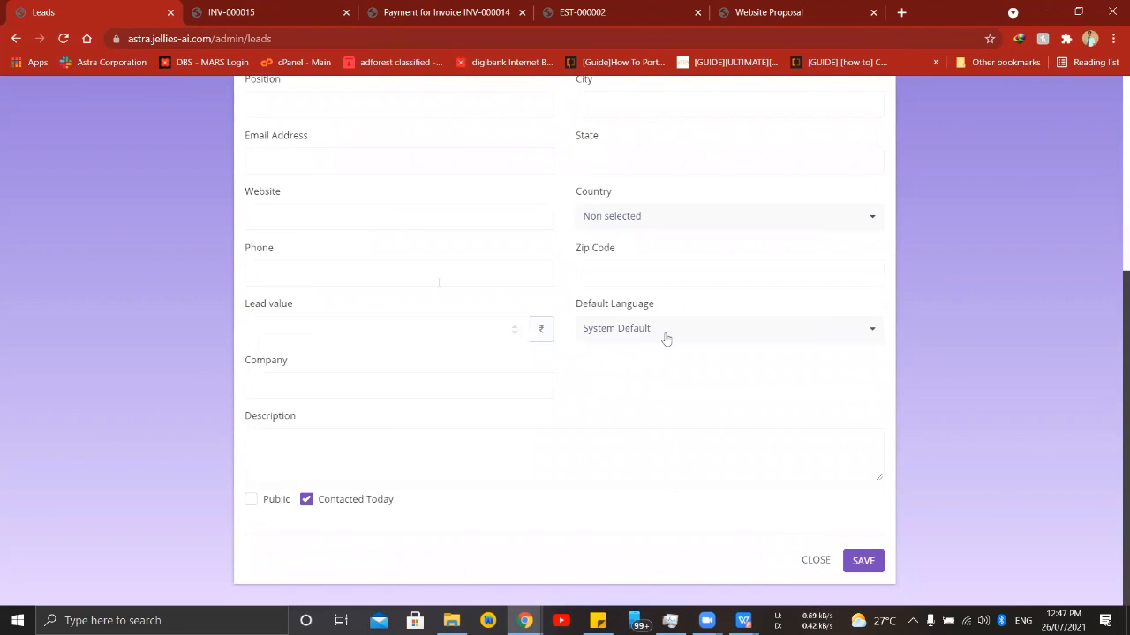
{"action": "left_click", "coordinate": [859, 561]}
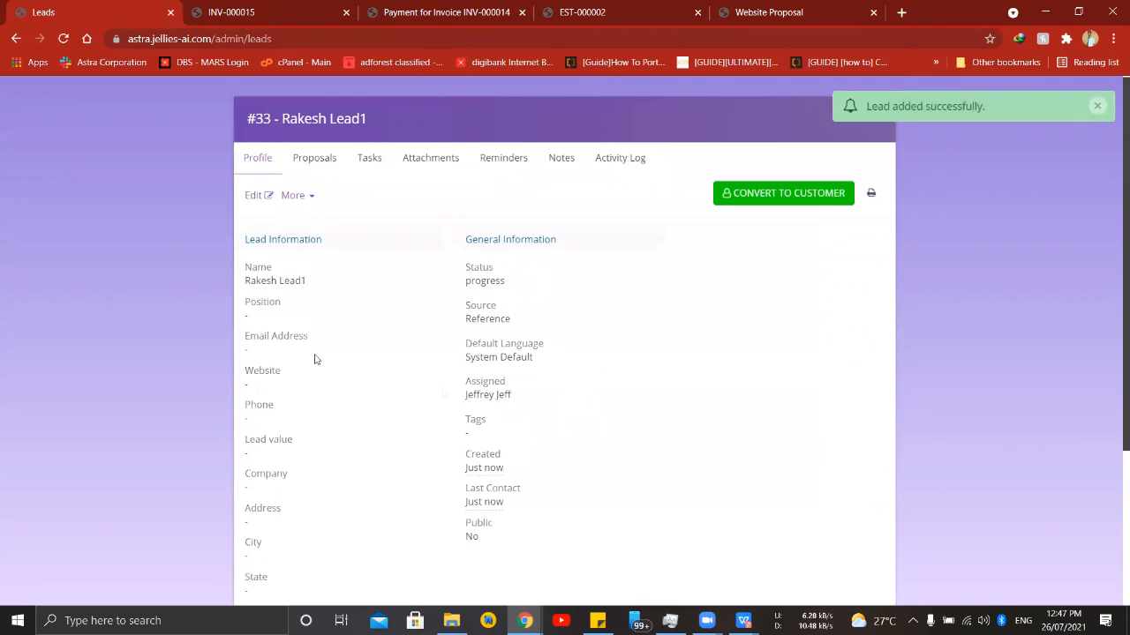
- Review the new lead's profile information and its latest activity
{"action": "scroll", "coordinate": [450, 328], "scroll_direction": "down", "scroll_amount": 1}
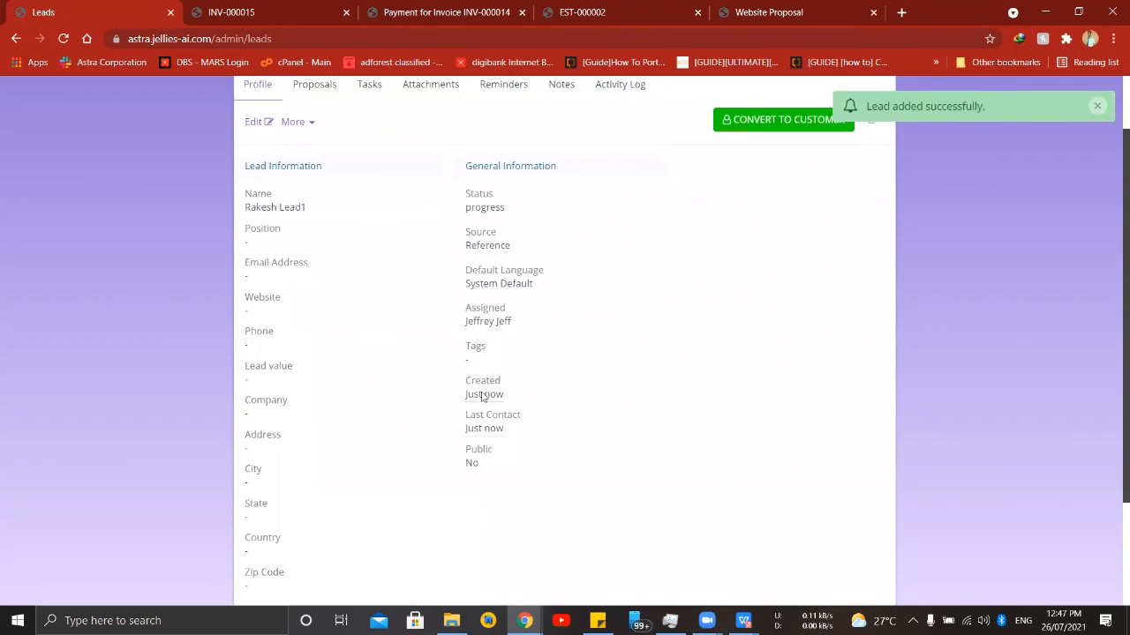
{"action": "scroll", "coordinate": [453, 522], "scroll_direction": "down", "scroll_amount": 2}
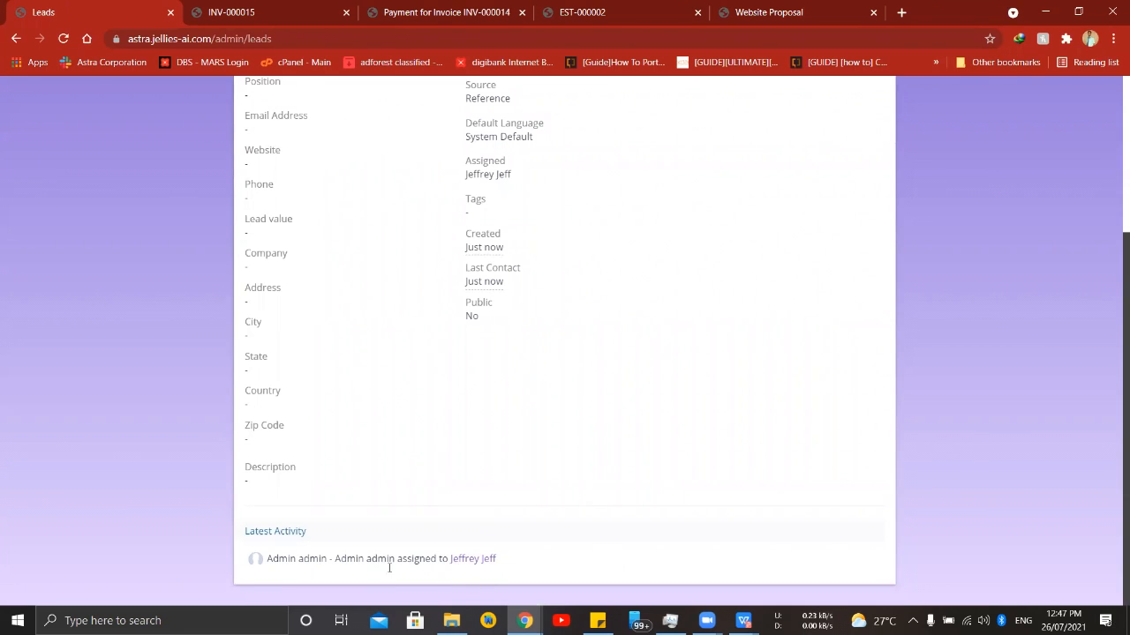
{"action": "scroll", "coordinate": [812, 448], "scroll_direction": "up", "scroll_amount": 3}
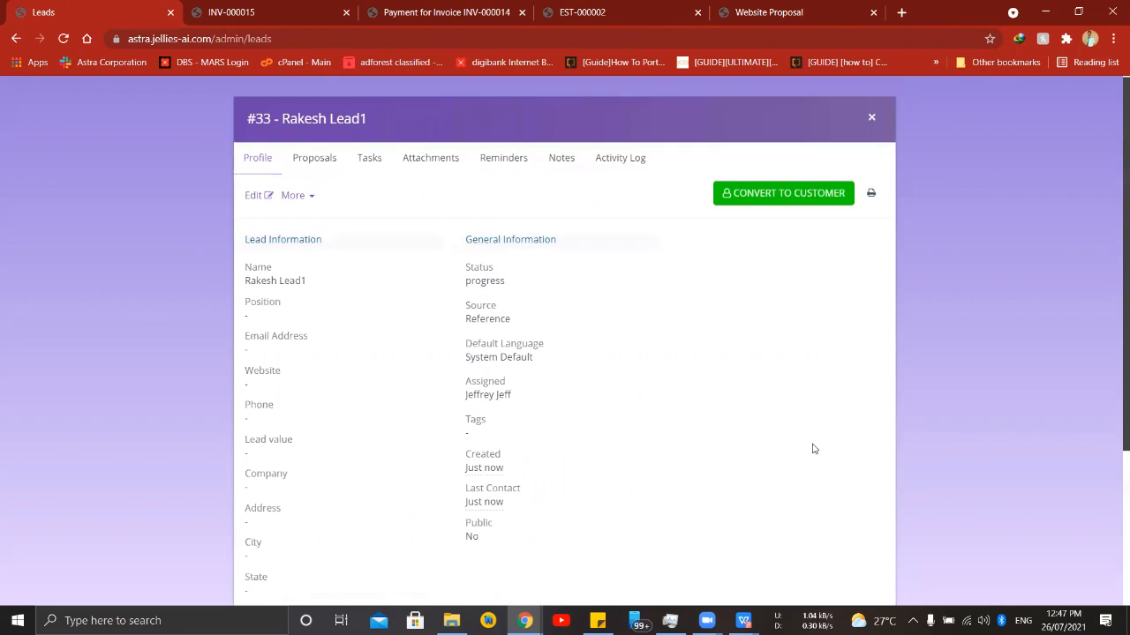
- Close the lead's details and change the new lead's status to meeting in the leads list
{"action": "left_click", "coordinate": [872, 121]}
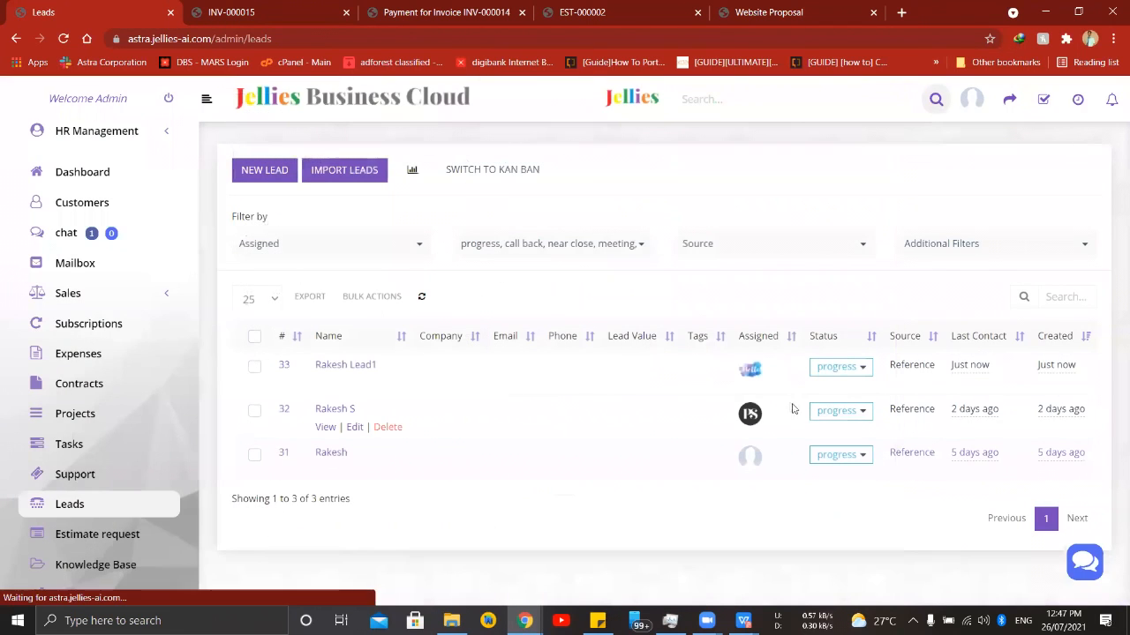
{"action": "left_click", "coordinate": [865, 372]}
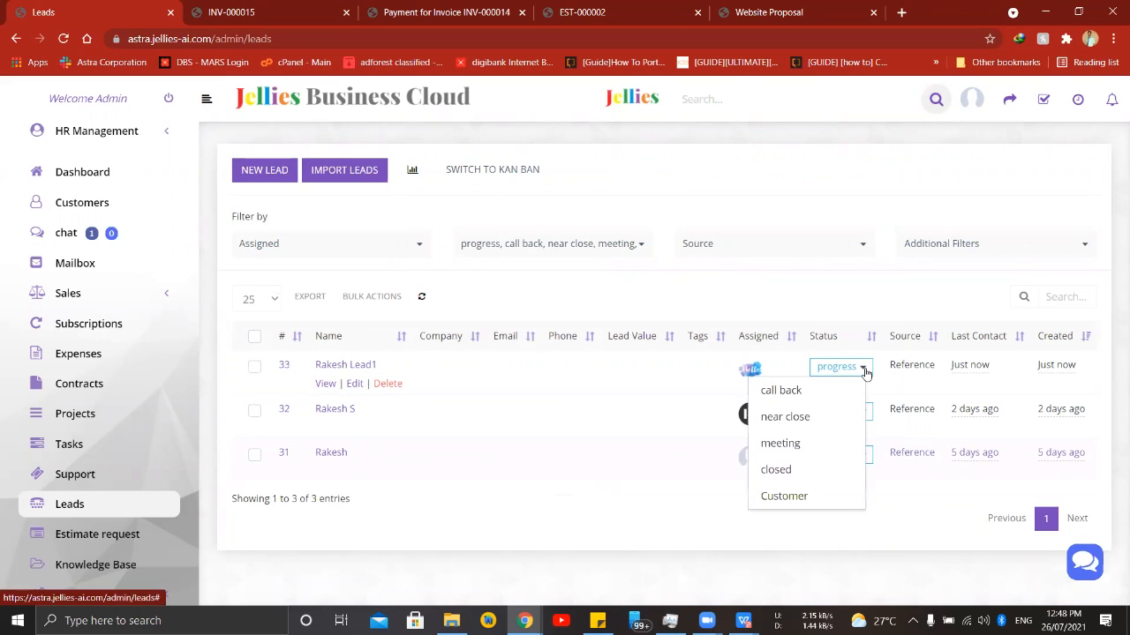
{"action": "left_click", "coordinate": [769, 448]}
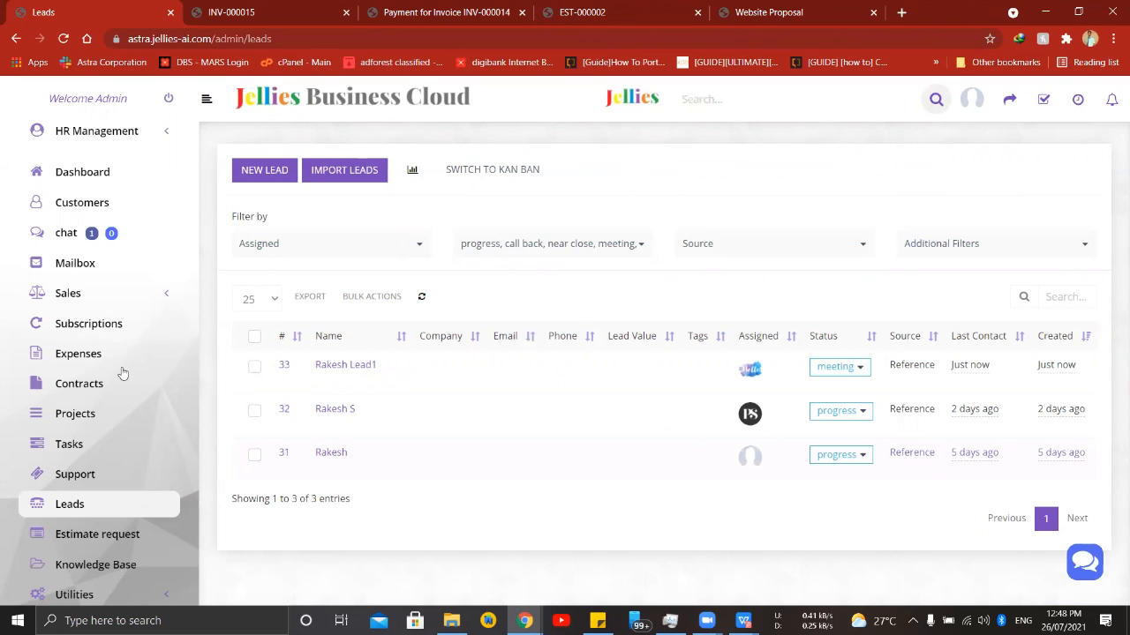
- Open the Support section and examine the departments of the listed tickets
{"action": "left_click", "coordinate": [76, 473]}
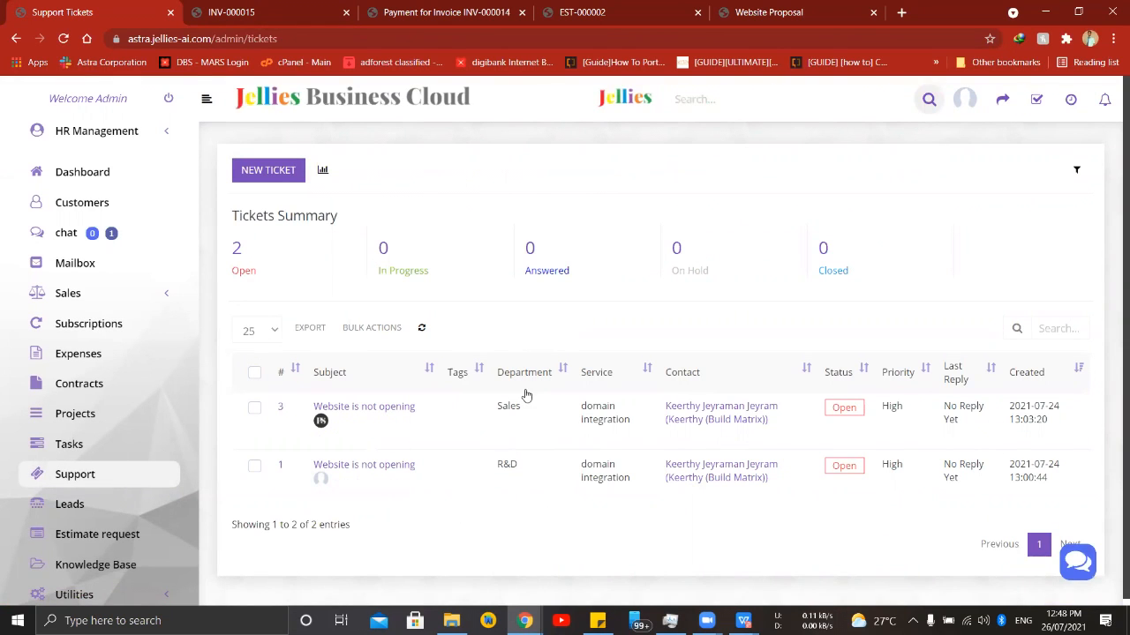
{"action": "mouse_move", "coordinate": [513, 409]}
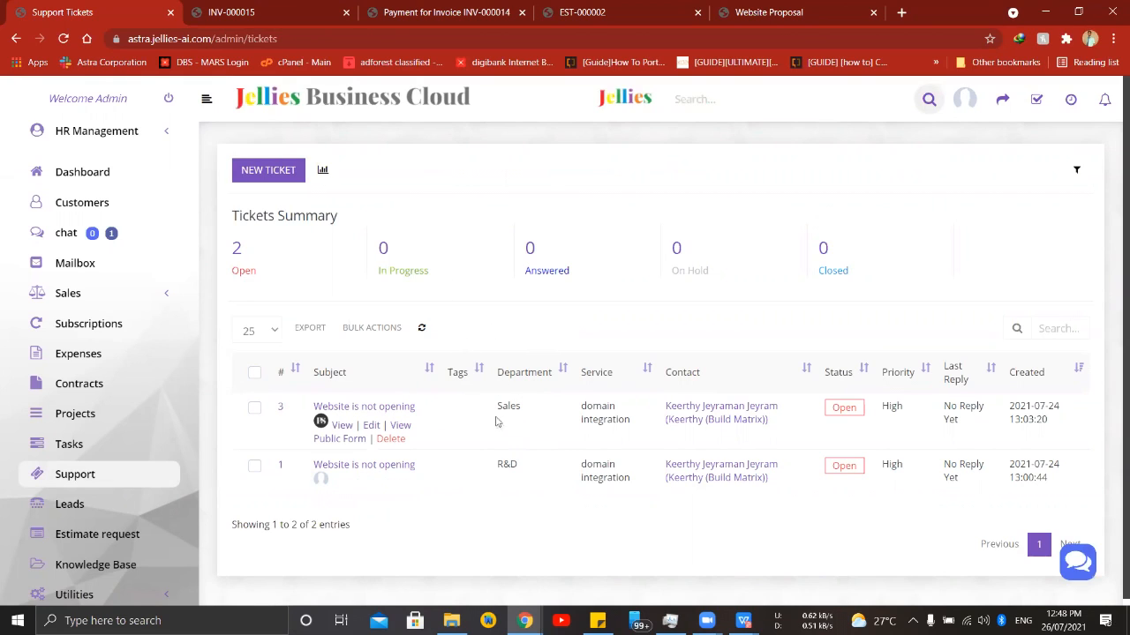
{"action": "mouse_move", "coordinate": [505, 483]}
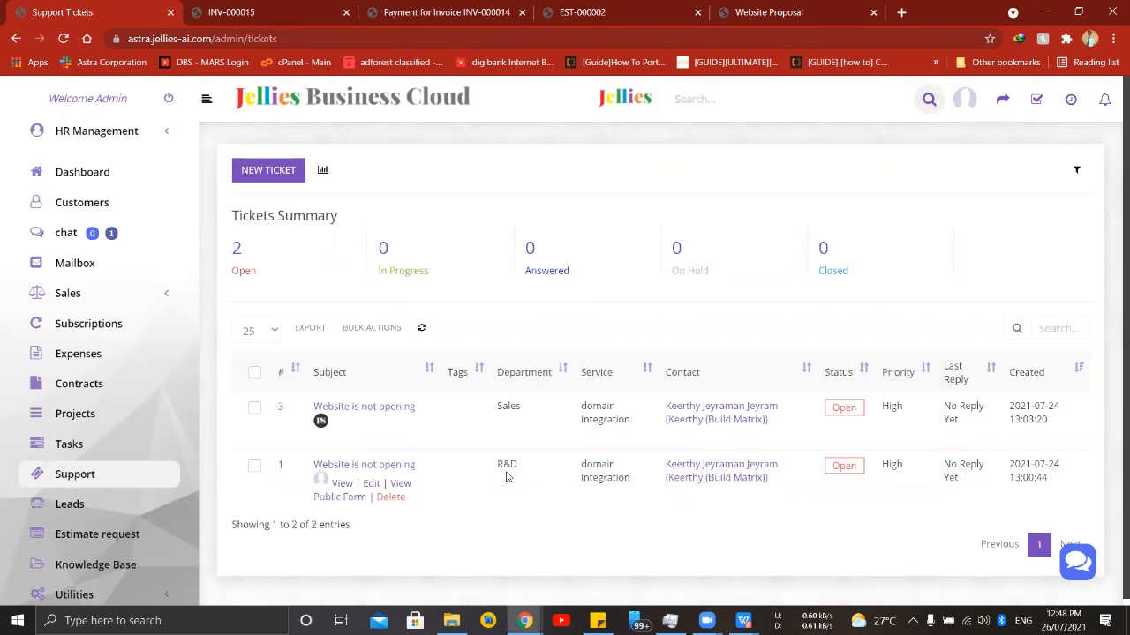
- Start a new ticket with the subject "Webiste issue" and choose the contact from Jellies Services Private Limited, searching for "jell"
{"action": "left_click", "coordinate": [250, 177]}
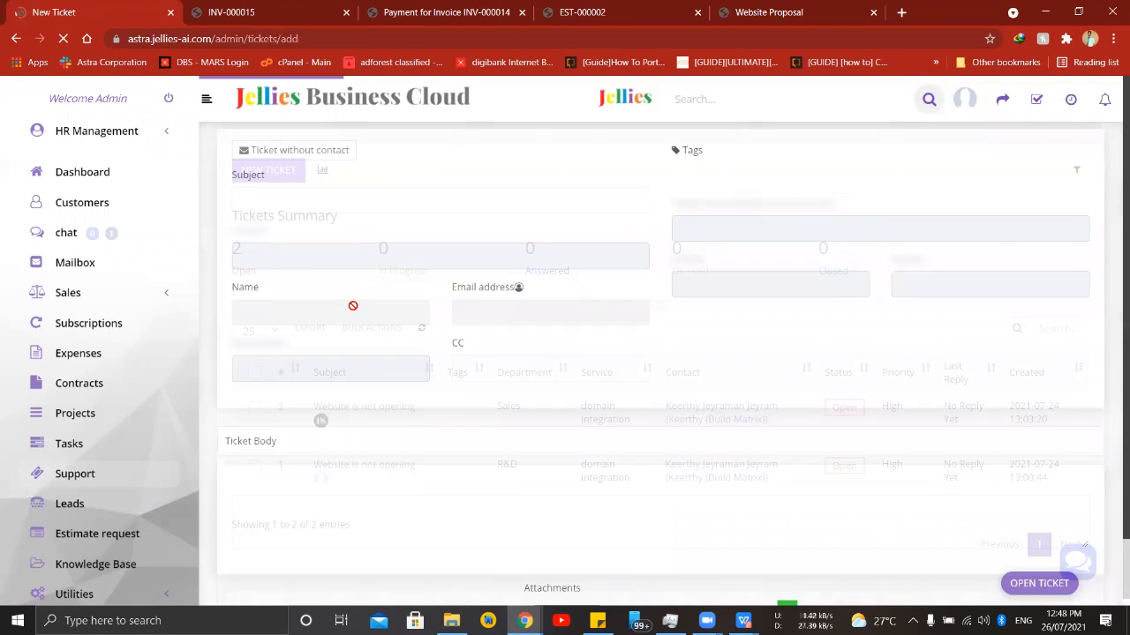
{"action": "left_click", "coordinate": [477, 202]}
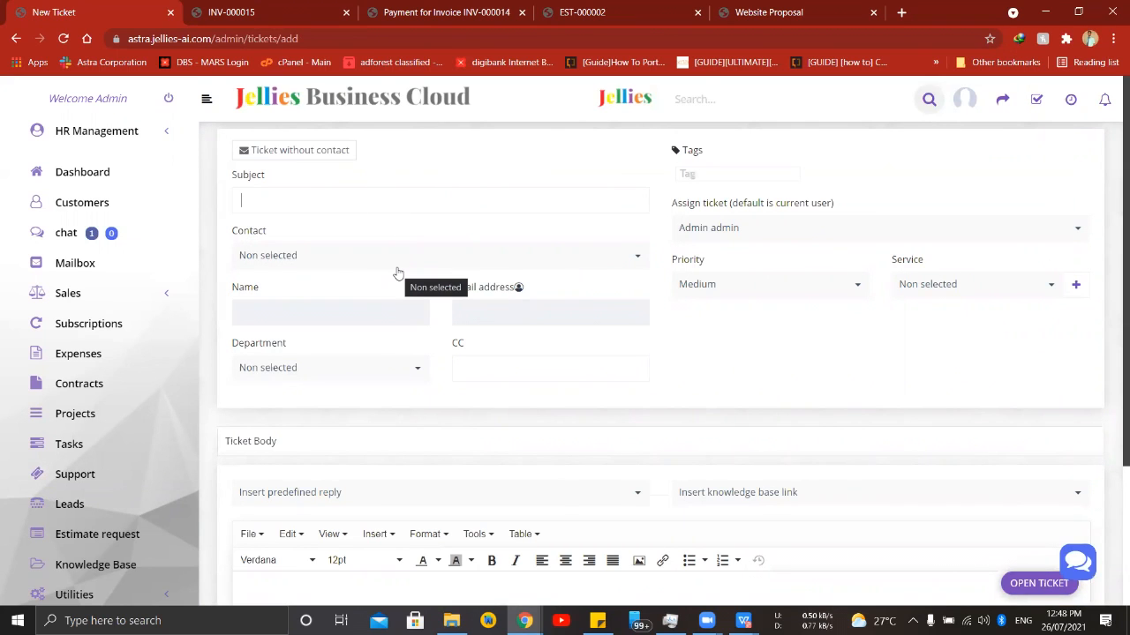
{"action": "type", "text": "Webiste issue"}
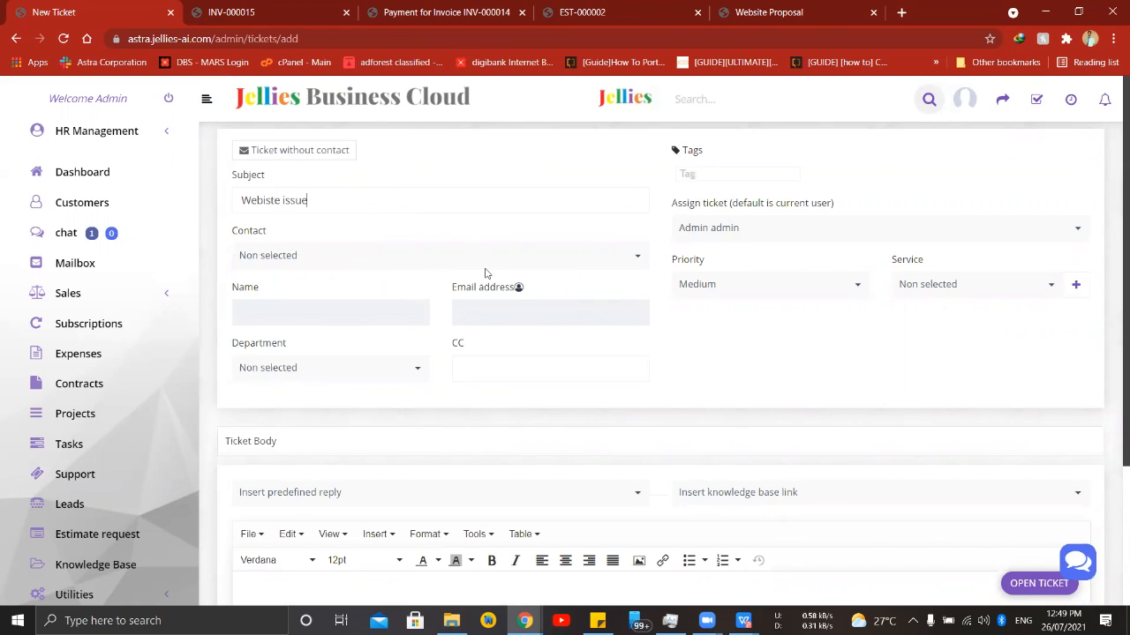
{"action": "left_click", "coordinate": [476, 259]}
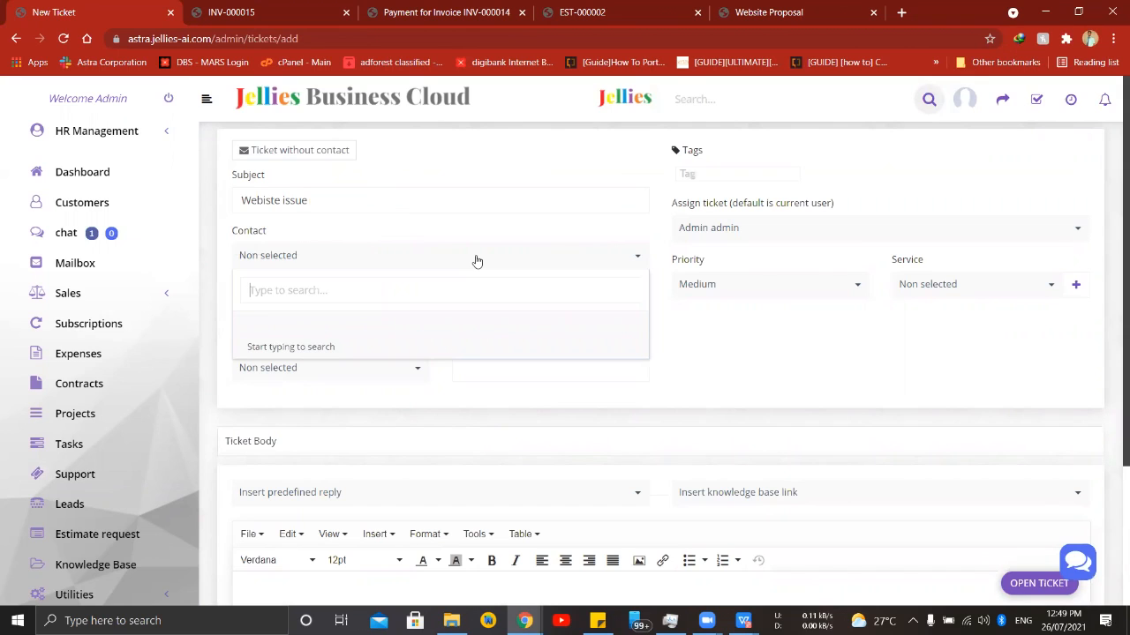
{"action": "type", "text": "jell"}
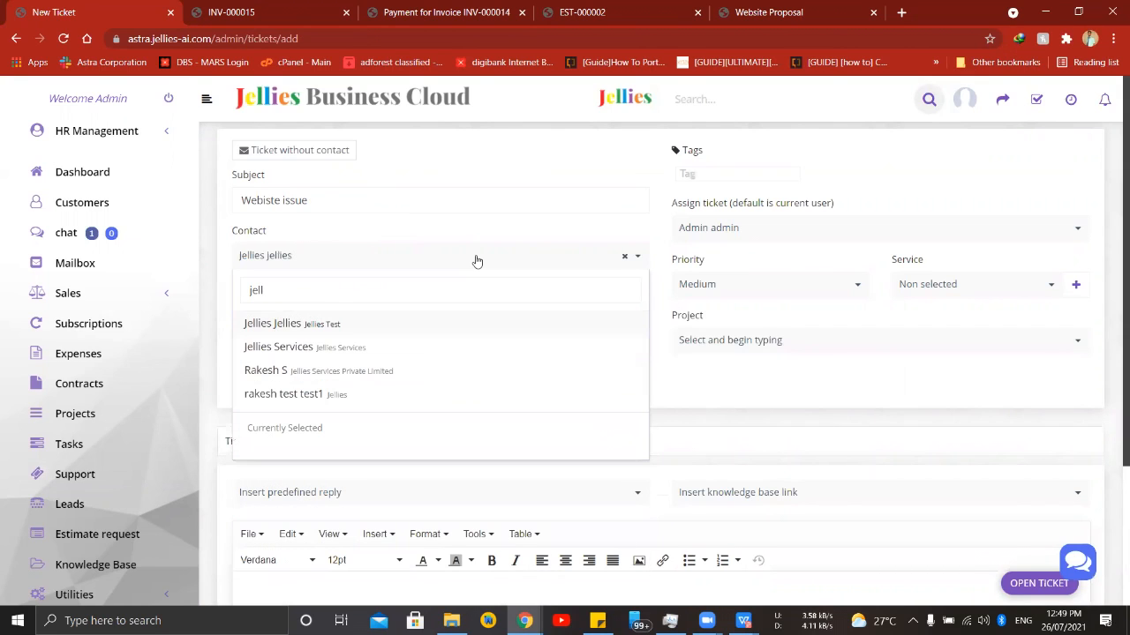
{"action": "left_click", "coordinate": [336, 380]}
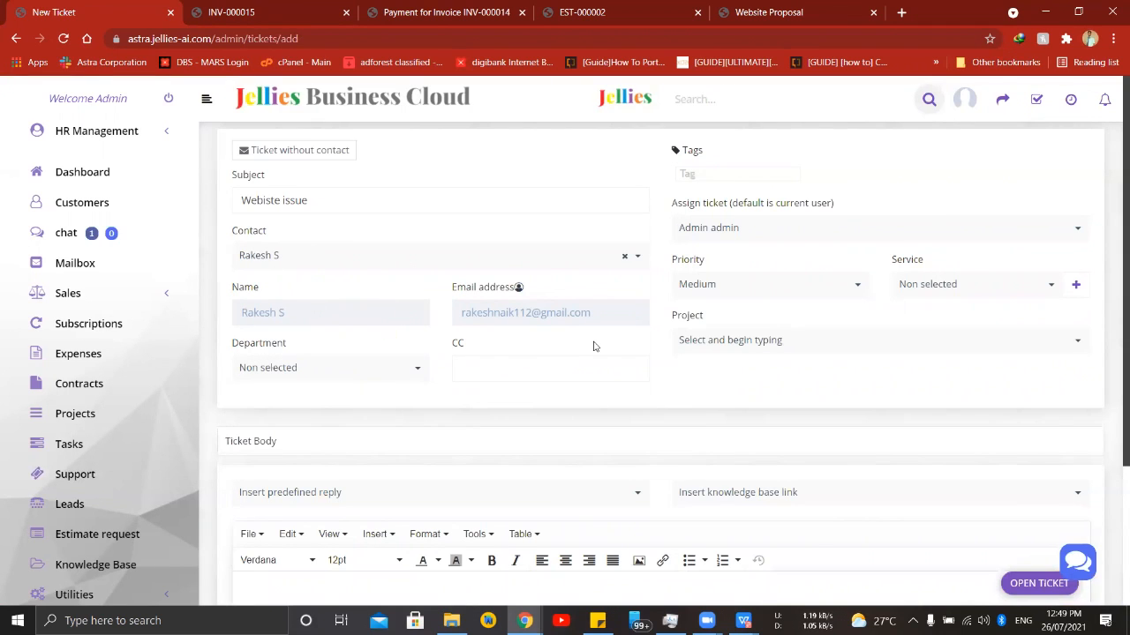
- Keep the ticket assigned to the admin user and set its priority to High
{"action": "left_click", "coordinate": [766, 228]}
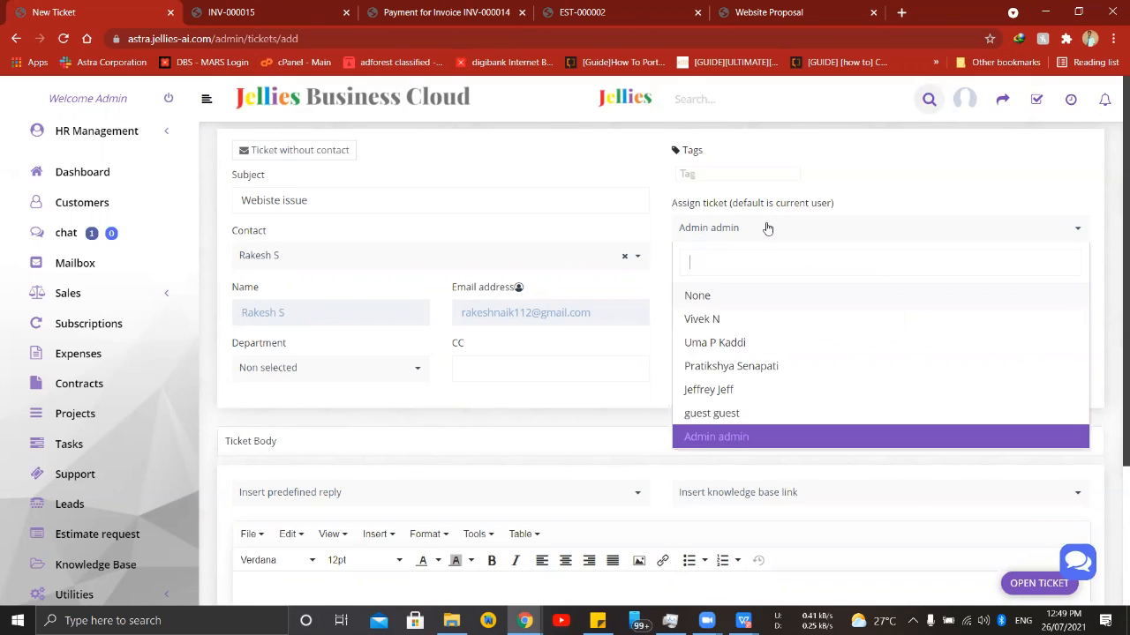
{"action": "left_click", "coordinate": [730, 438]}
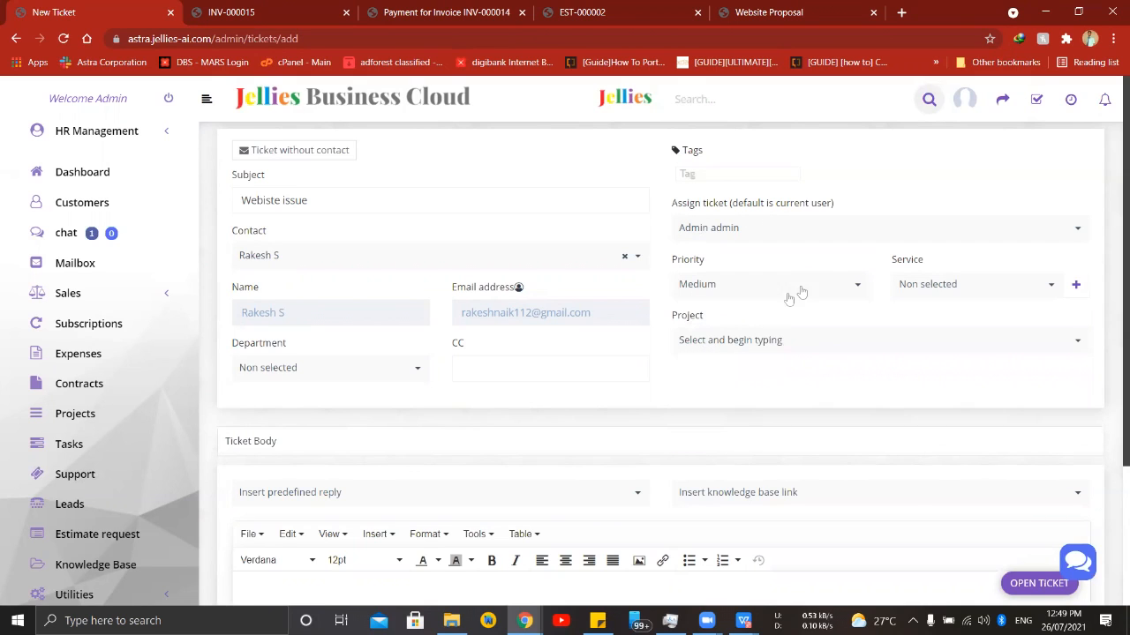
{"action": "left_click", "coordinate": [841, 283]}
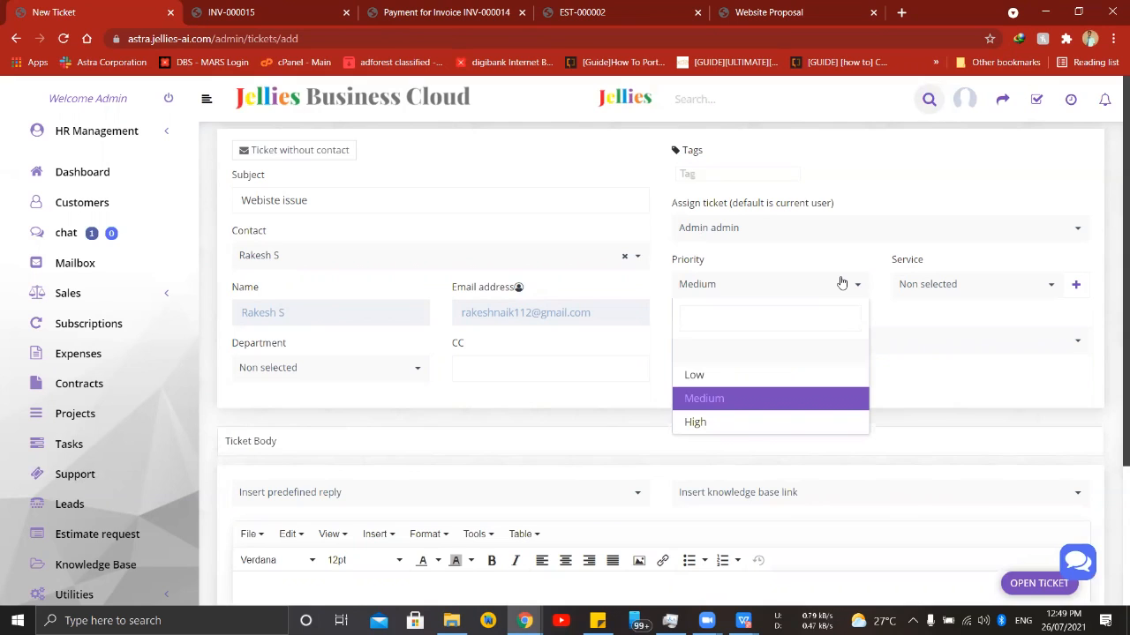
{"action": "left_click", "coordinate": [732, 424]}
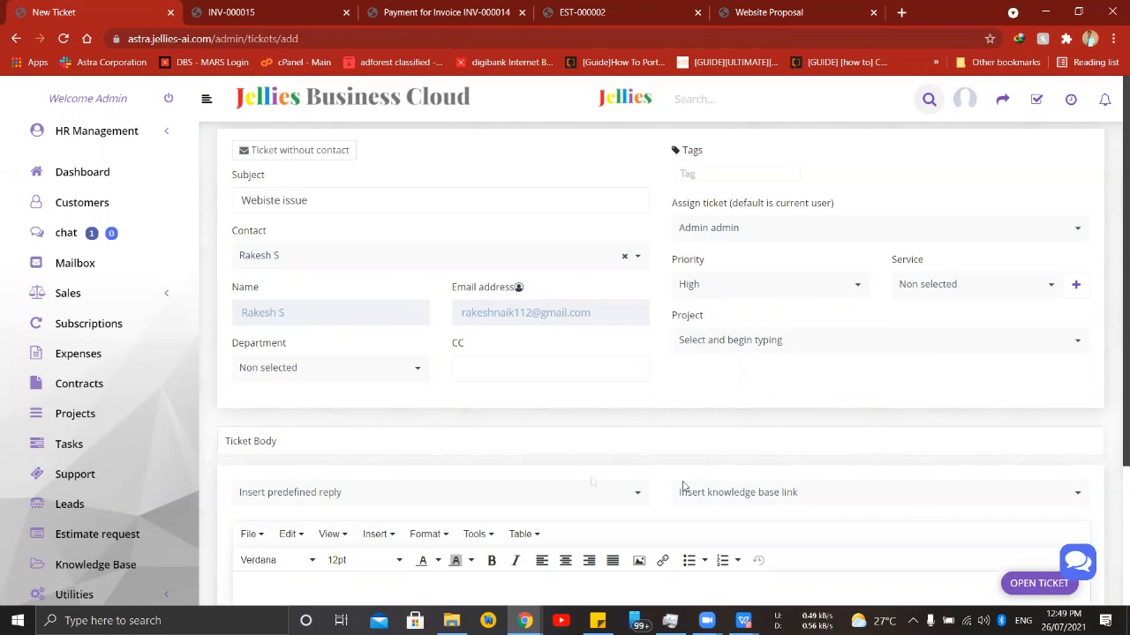
- Link the ticket to Website Project 1 of Jellies Services Private Limited, searching for "j"
{"action": "left_click", "coordinate": [734, 347]}
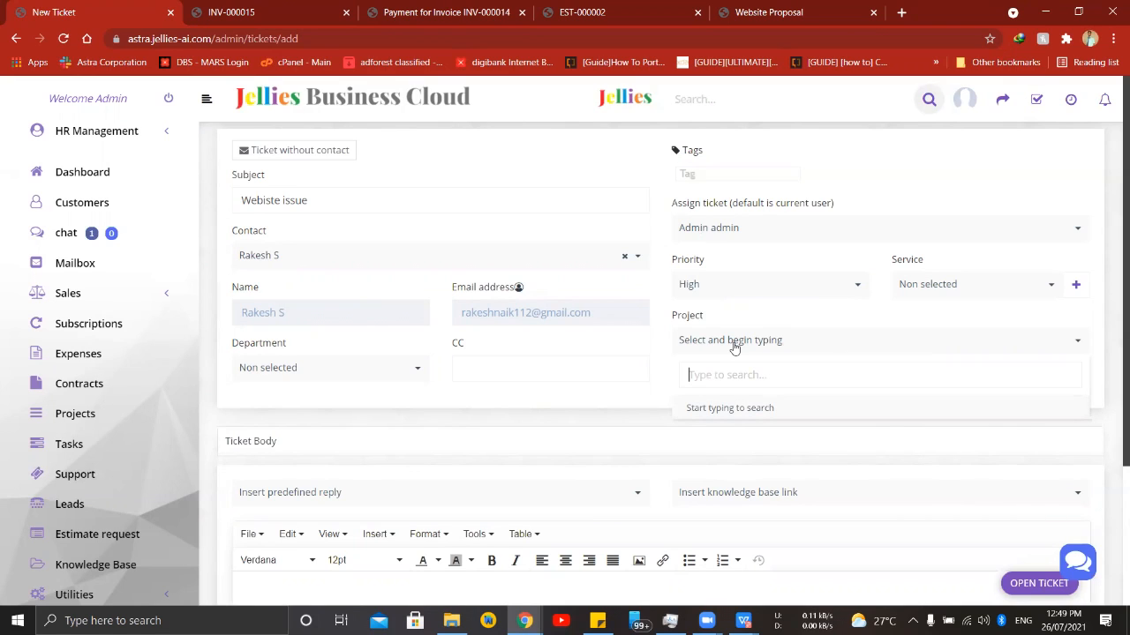
{"action": "type", "text": "j"}
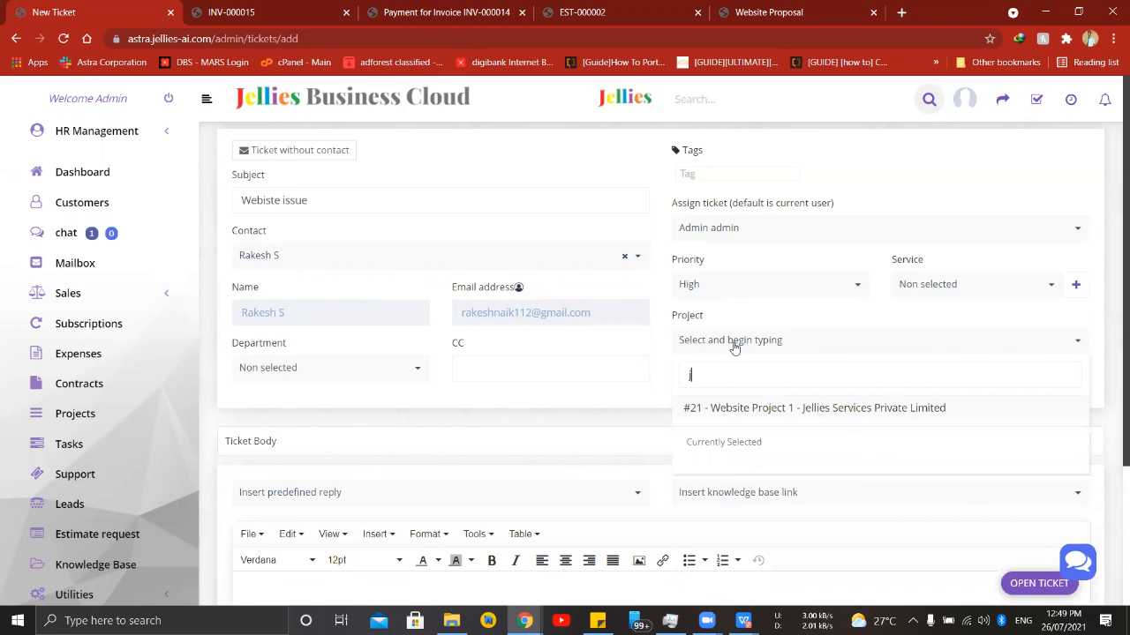
{"action": "left_click", "coordinate": [757, 411]}
{"action": "scroll", "coordinate": [586, 319], "scroll_direction": "down", "scroll_amount": 2}
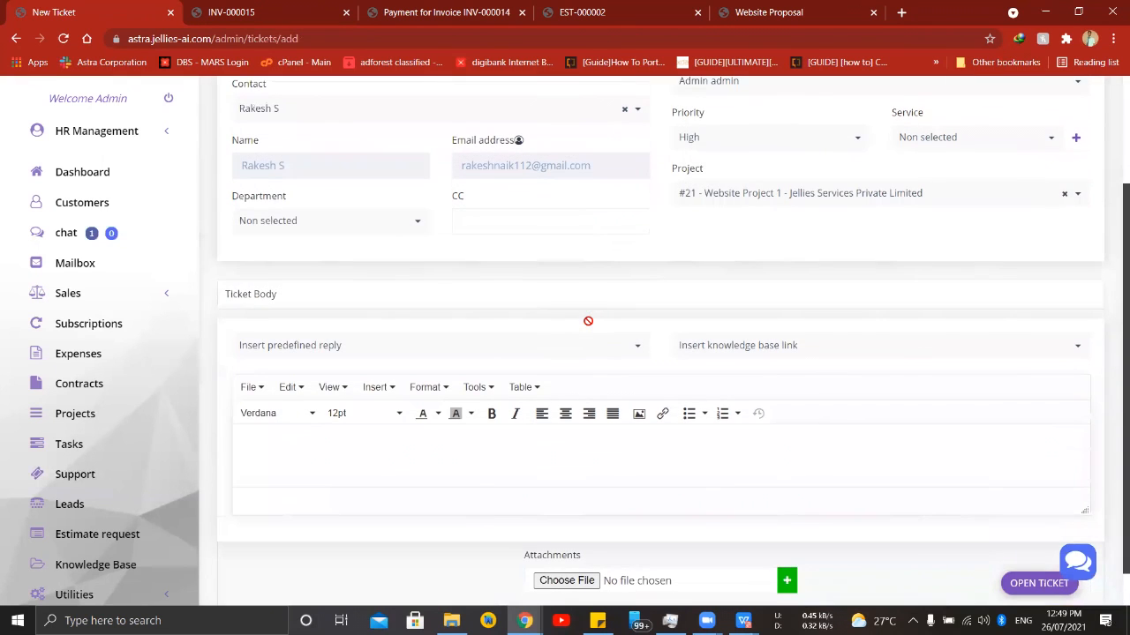
- Write "Website is not opening" as the ticket body and try to submit the ticket
{"action": "scroll", "coordinate": [602, 457], "scroll_direction": "down", "scroll_amount": 1}
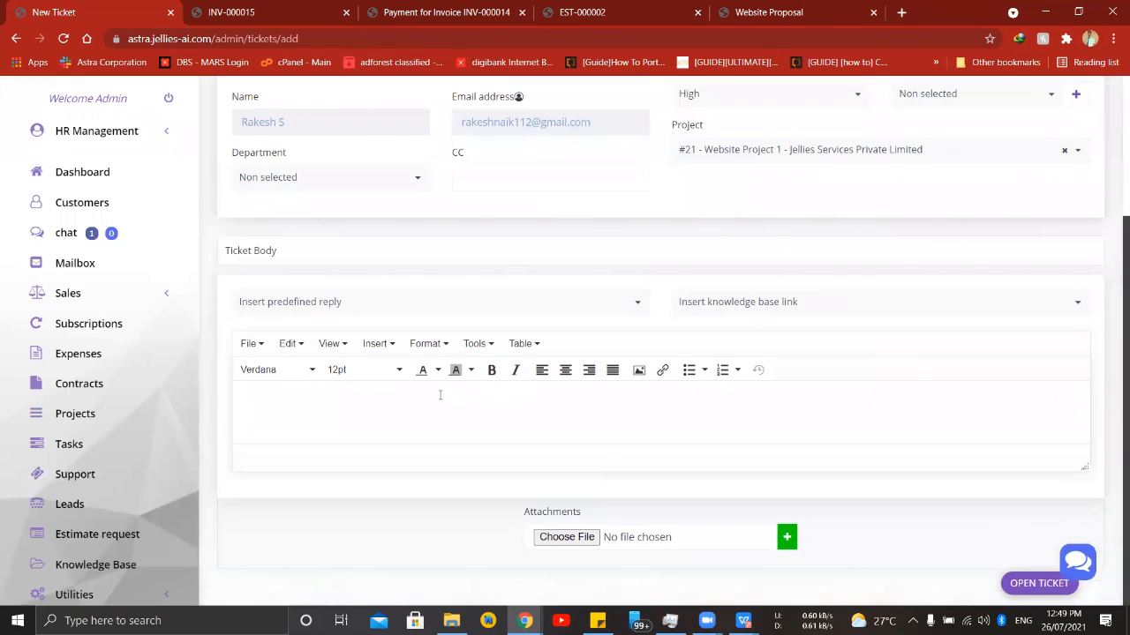
{"action": "type", "text": "Websiy"}
{"action": "key", "text": "BackSpace"}
{"action": "type", "text": "te"}
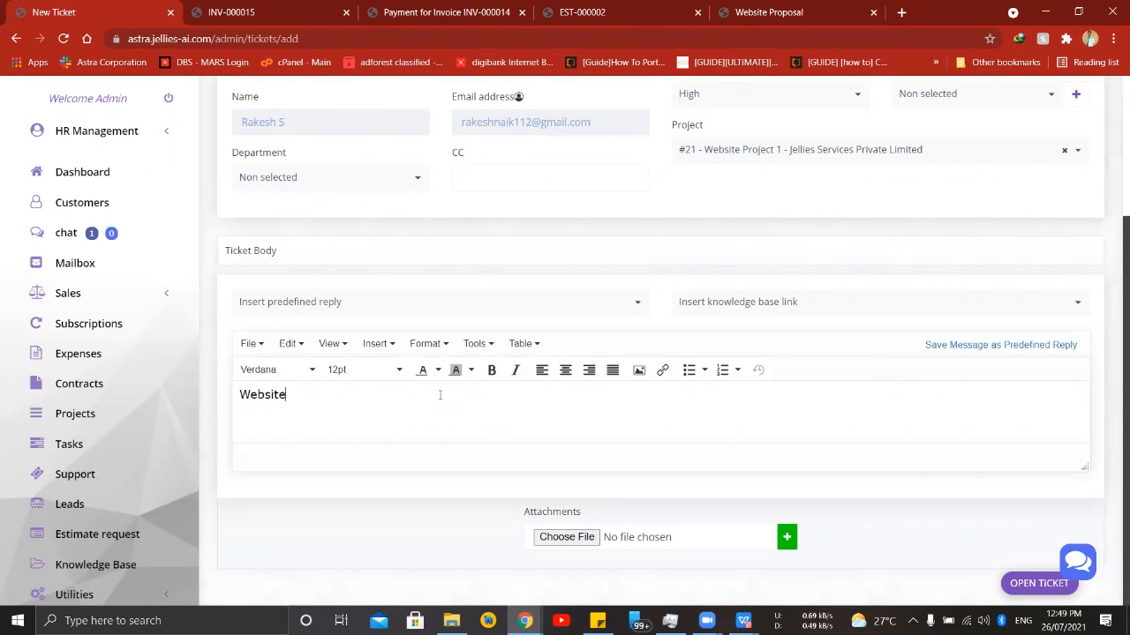
{"action": "type", "text": " is not opening"}
{"action": "left_click", "coordinate": [1034, 584]}
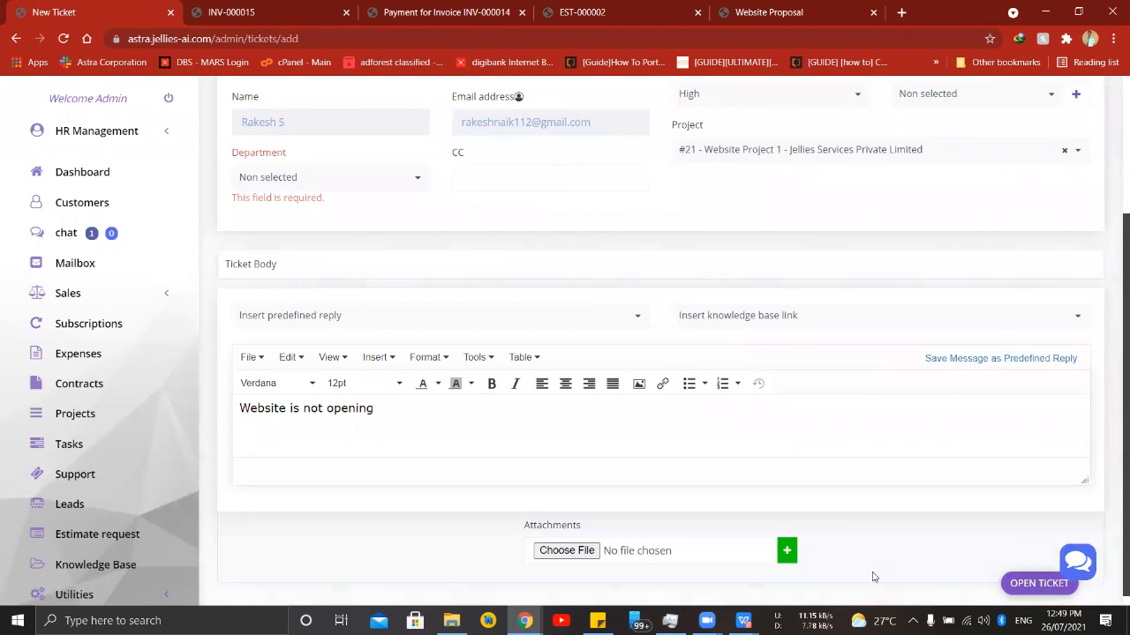
- Set the ticket's department to Sales and open the ticket
{"action": "left_click", "coordinate": [315, 180]}
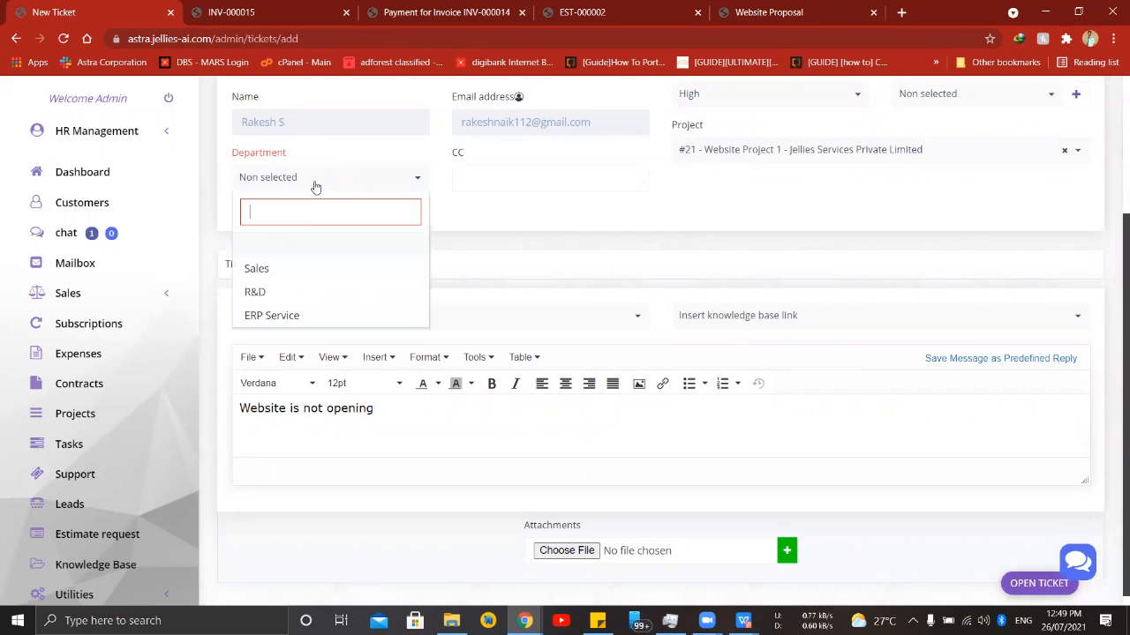
{"action": "left_click", "coordinate": [307, 272]}
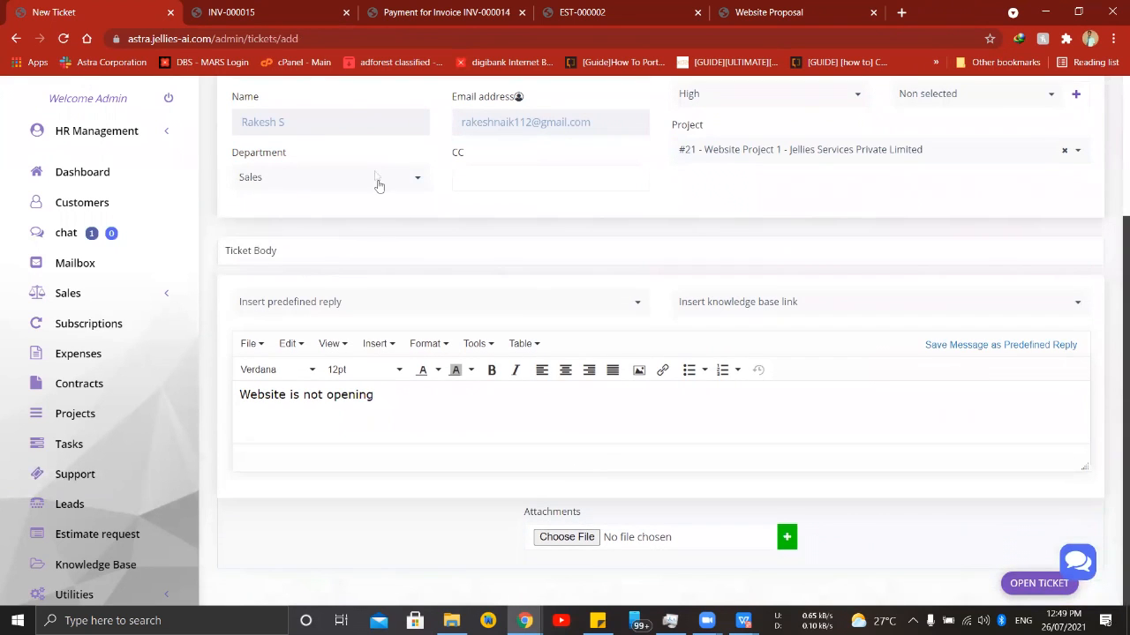
{"action": "left_click", "coordinate": [1024, 586]}
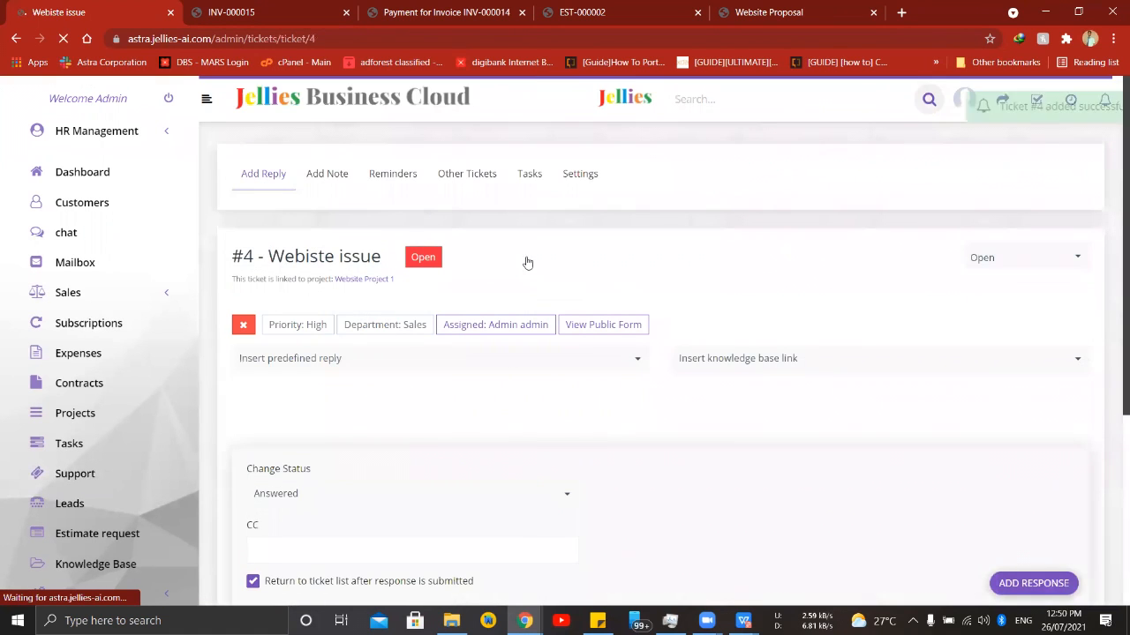
- Examine the new ticket's details, reply form, status options and posted message
{"action": "scroll", "coordinate": [432, 292], "scroll_direction": "down", "scroll_amount": 2}
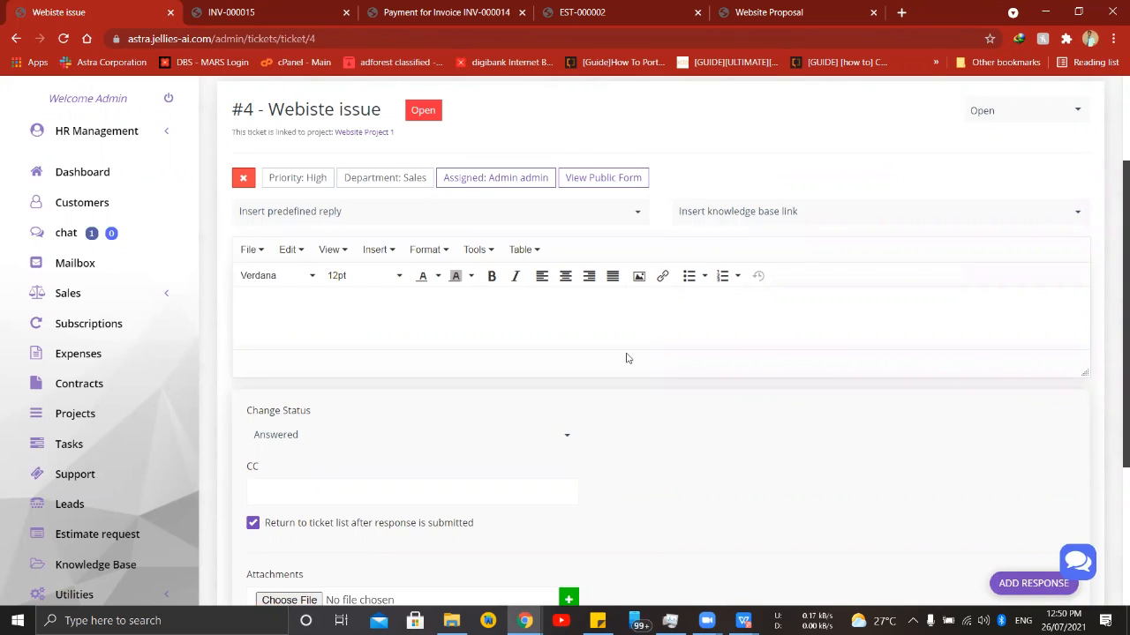
{"action": "scroll", "coordinate": [627, 358], "scroll_direction": "down", "scroll_amount": 3}
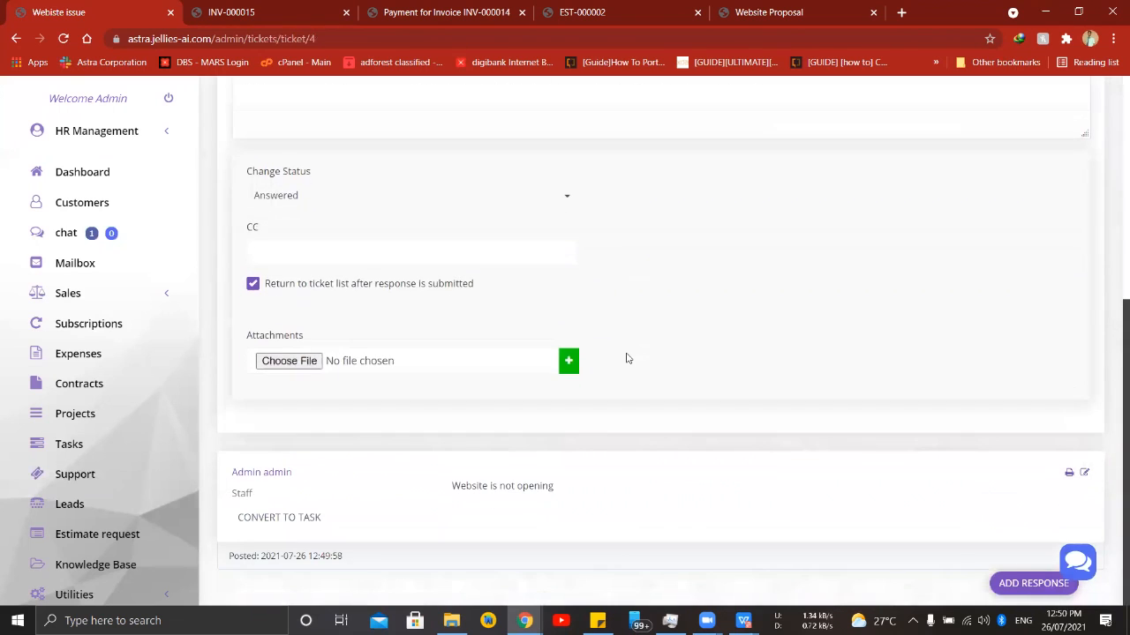
{"action": "scroll", "coordinate": [627, 359], "scroll_direction": "up", "scroll_amount": 3}
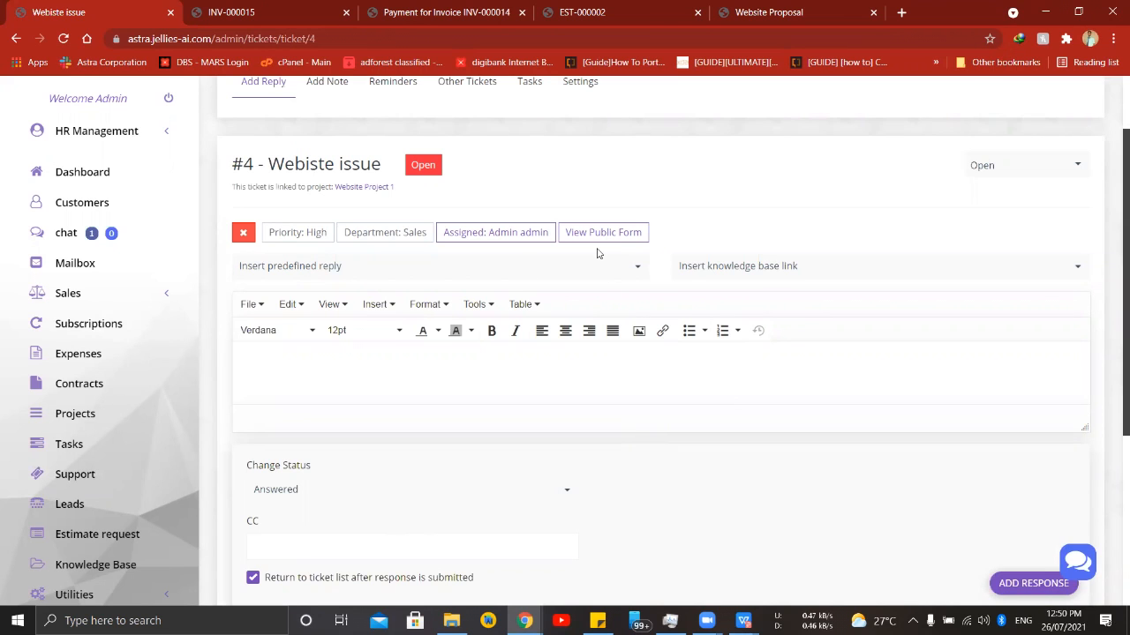
{"action": "scroll", "coordinate": [597, 254], "scroll_direction": "down", "scroll_amount": 2}
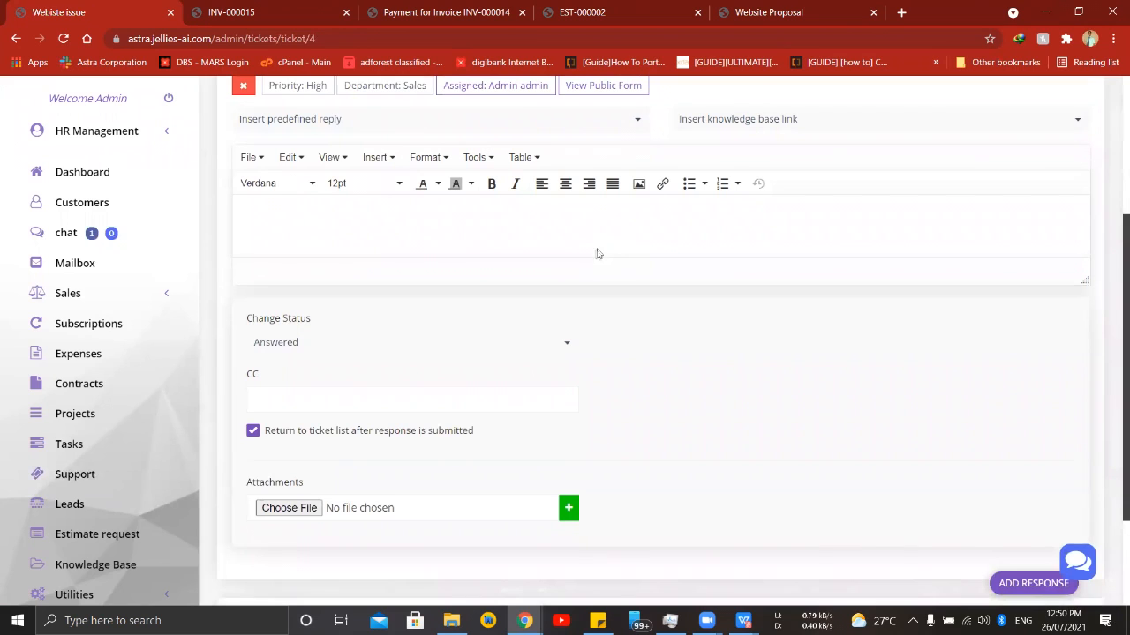
- Open the sales reports and examine the amounts and payment statuses in the Invoices Report
{"action": "scroll", "coordinate": [150, 342], "scroll_direction": "down", "scroll_amount": 1}
{"action": "left_click", "coordinate": [162, 562]}
{"action": "left_click", "coordinate": [71, 444]}
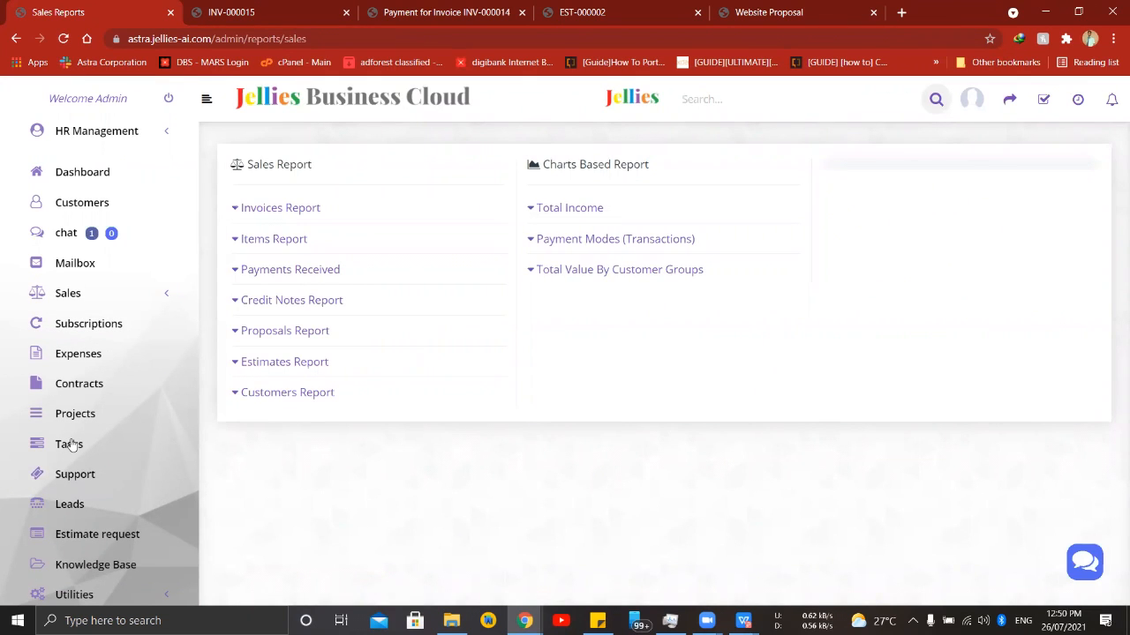
{"action": "left_click", "coordinate": [277, 210]}
{"action": "scroll", "coordinate": [528, 298], "scroll_direction": "down", "scroll_amount": 5}
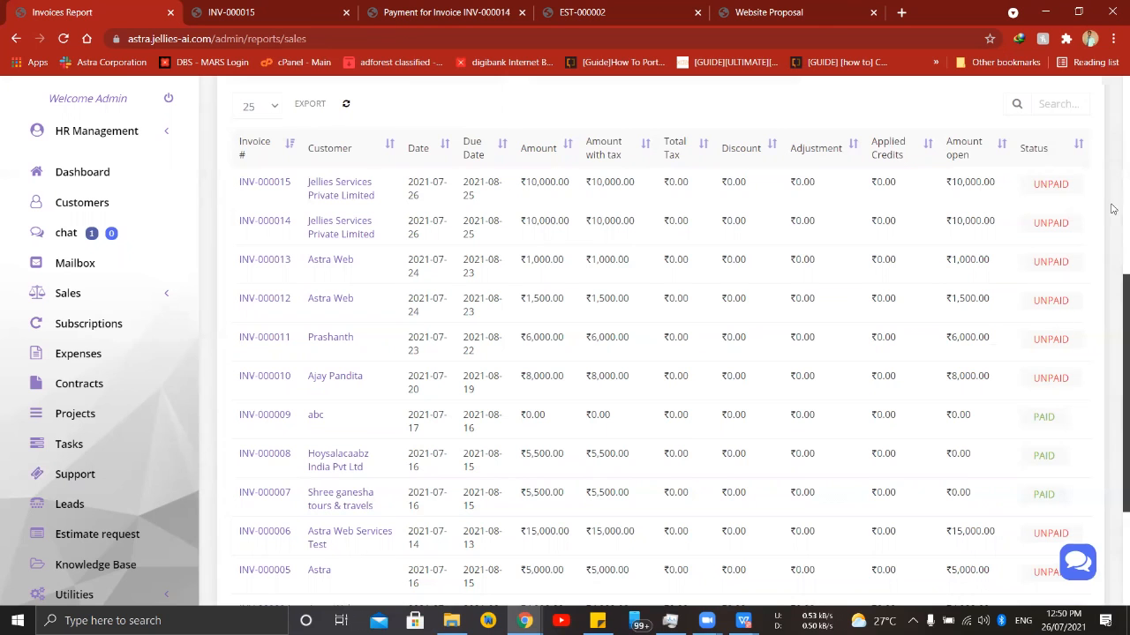
{"action": "scroll", "coordinate": [1061, 201], "scroll_direction": "down", "scroll_amount": 2}
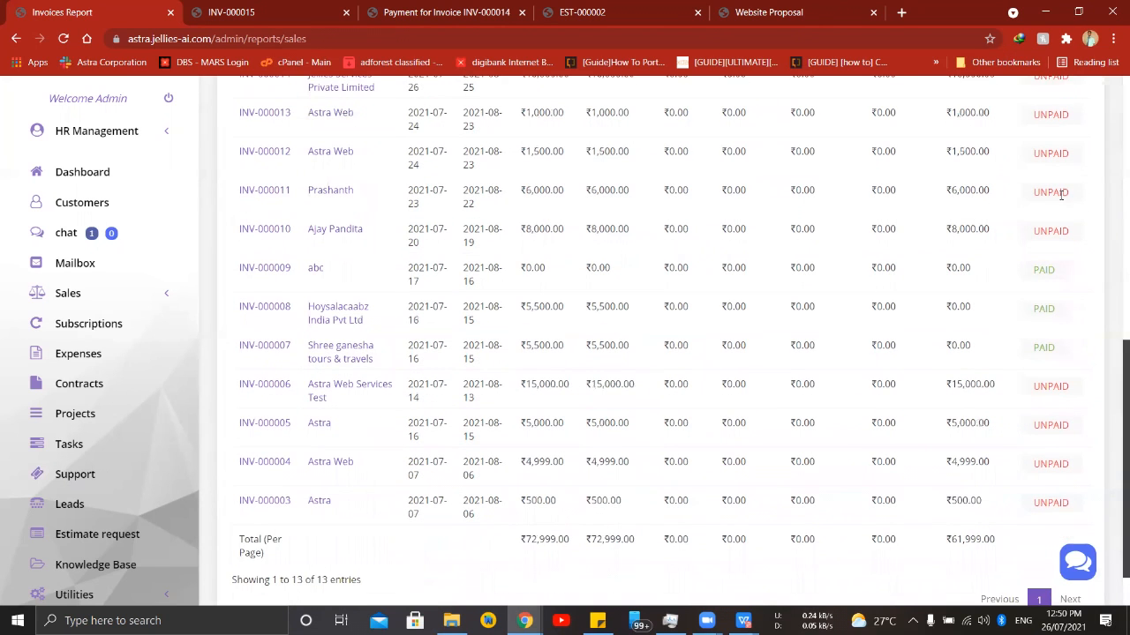
{"action": "scroll", "coordinate": [1061, 194], "scroll_direction": "up", "scroll_amount": 3}
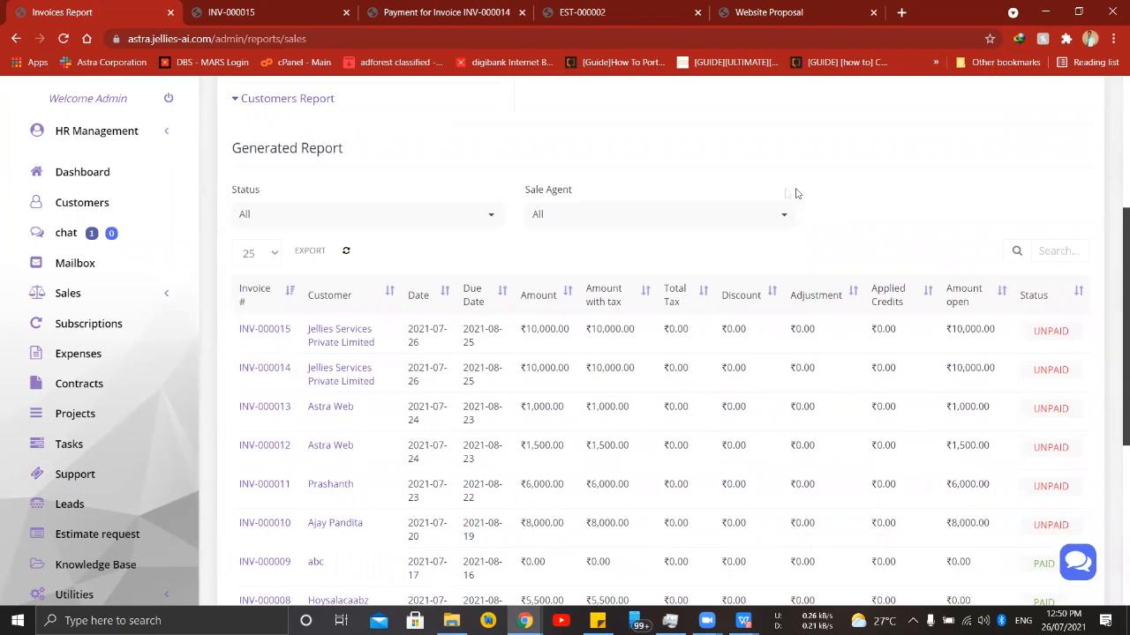
{"action": "scroll", "coordinate": [788, 194], "scroll_direction": "up", "scroll_amount": 3}
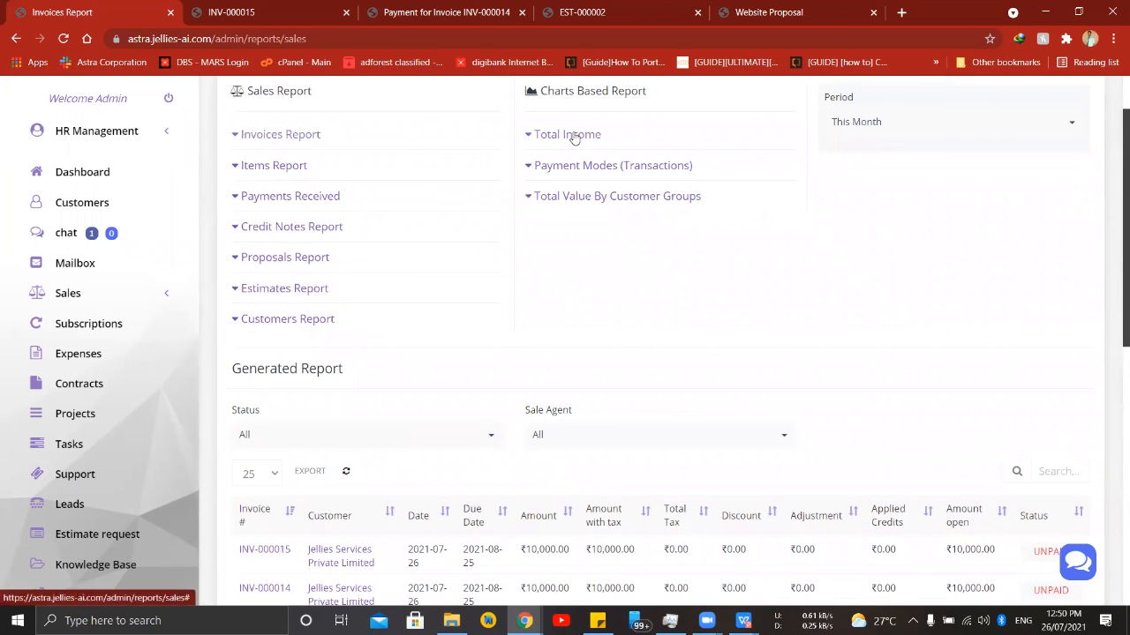
- Generate the Total Income chart for 2021 and inspect the July bar
{"action": "left_click", "coordinate": [569, 134]}
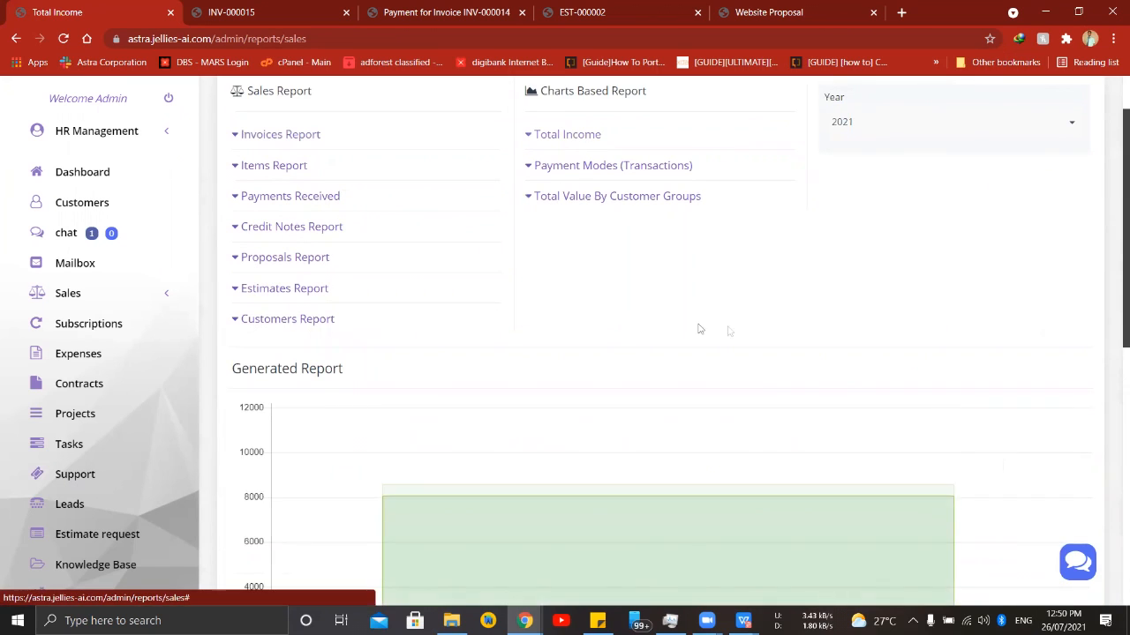
{"action": "scroll", "coordinate": [670, 256], "scroll_direction": "down", "scroll_amount": 3}
{"action": "mouse_move", "coordinate": [659, 396]}
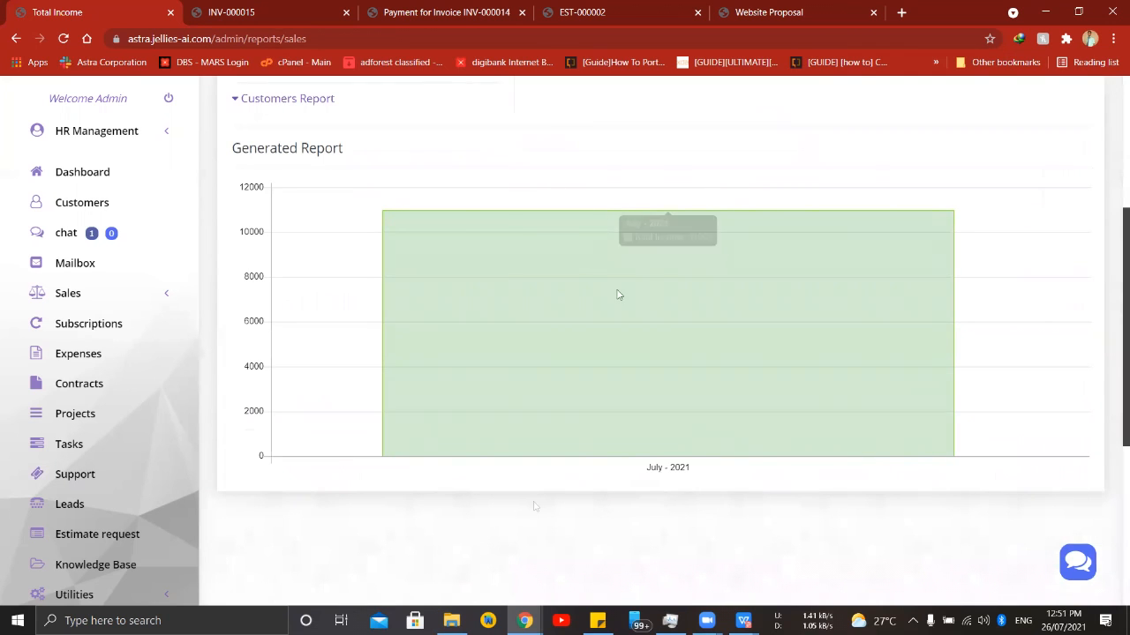
- Generate the Estimates Report for this month and examine the listed estimates
{"action": "scroll", "coordinate": [900, 424], "scroll_direction": "up", "scroll_amount": 3}
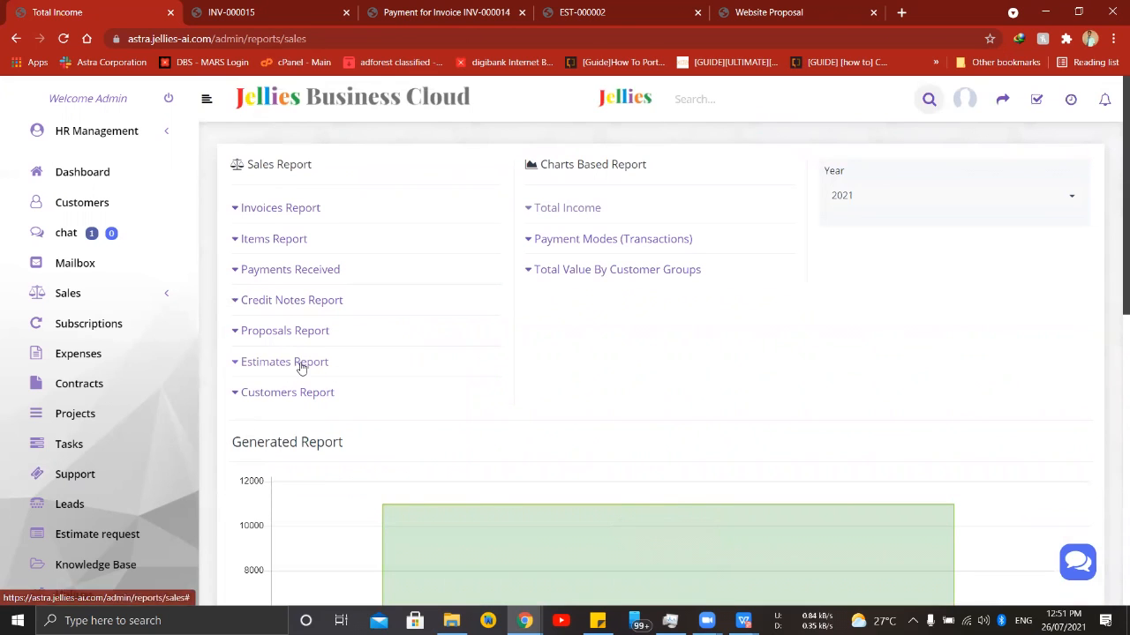
{"action": "left_click", "coordinate": [300, 364]}
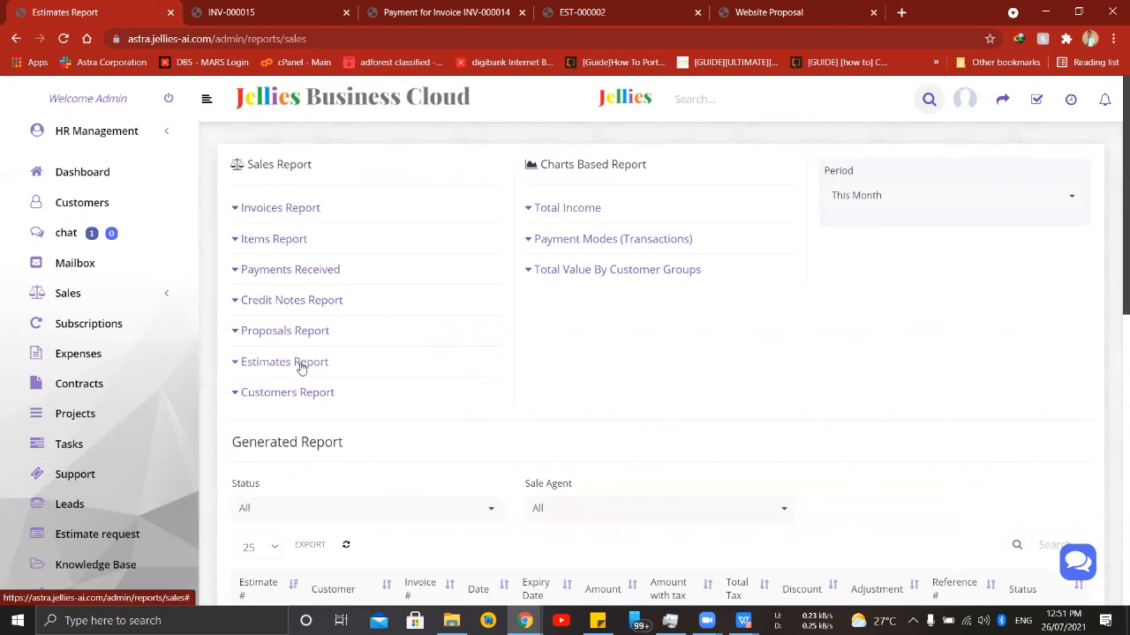
{"action": "scroll", "coordinate": [299, 365], "scroll_direction": "down", "scroll_amount": 2}
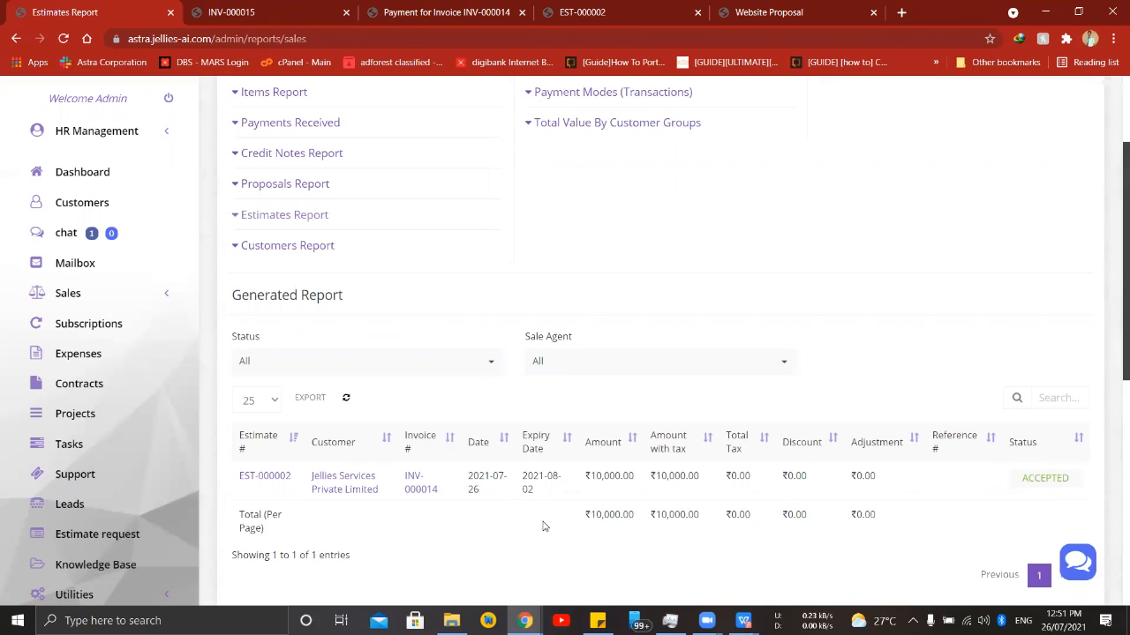
- Generate the Customers Report for this month and examine each customer's total invoices and amounts
{"action": "scroll", "coordinate": [389, 265], "scroll_direction": "up", "scroll_amount": 3}
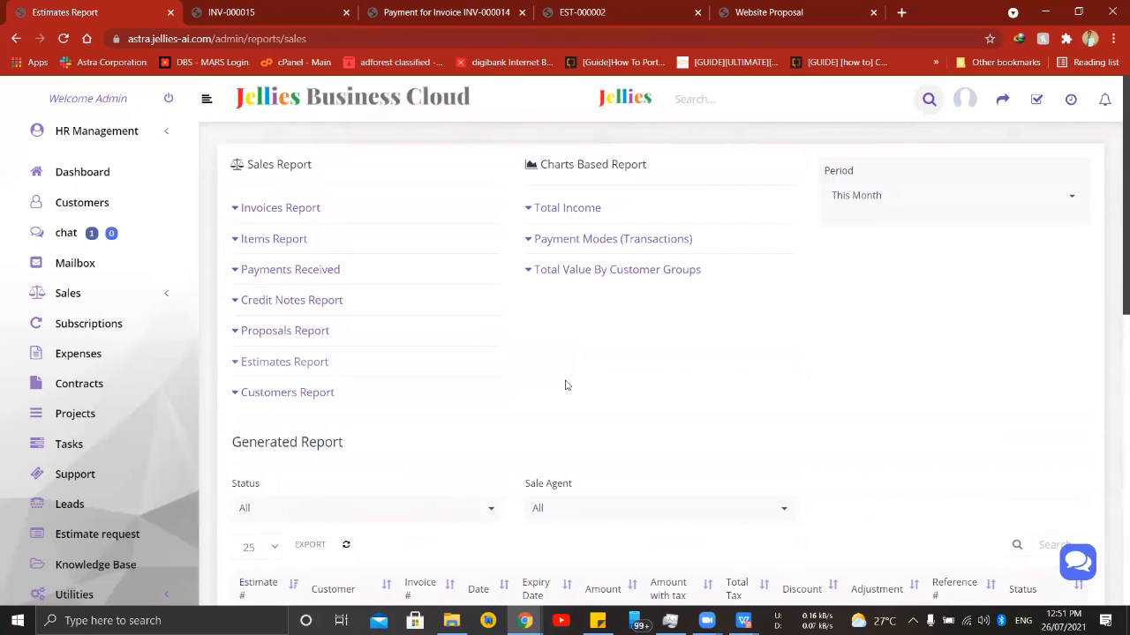
{"action": "left_click", "coordinate": [308, 393]}
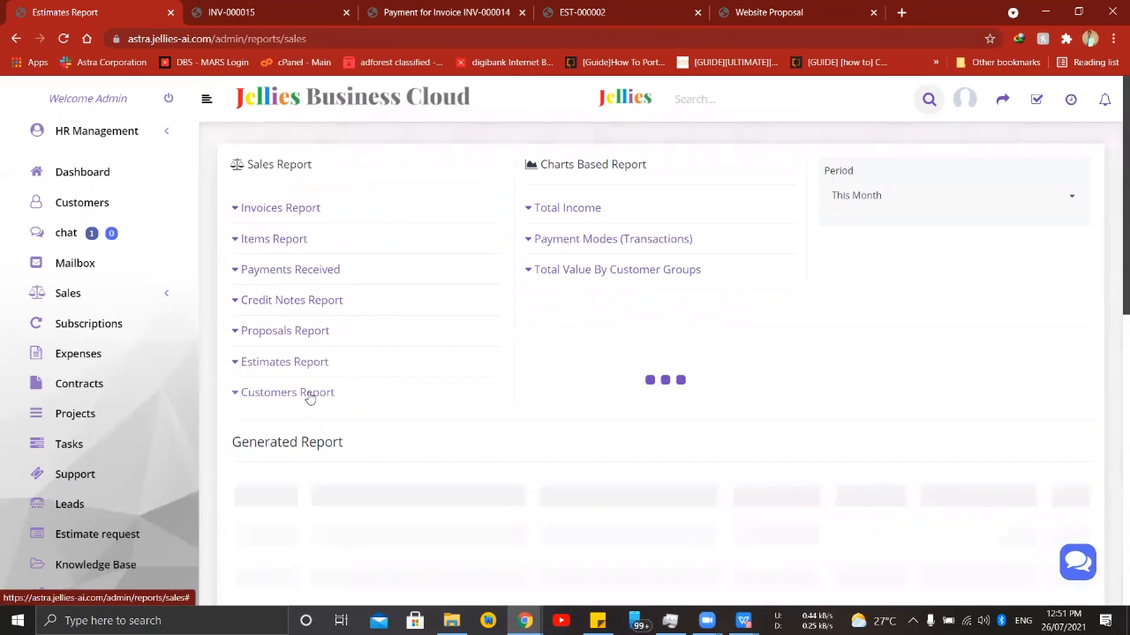
{"action": "scroll", "coordinate": [308, 396], "scroll_direction": "down", "scroll_amount": 3}
{"action": "scroll", "coordinate": [308, 396], "scroll_direction": "up", "scroll_amount": 2}
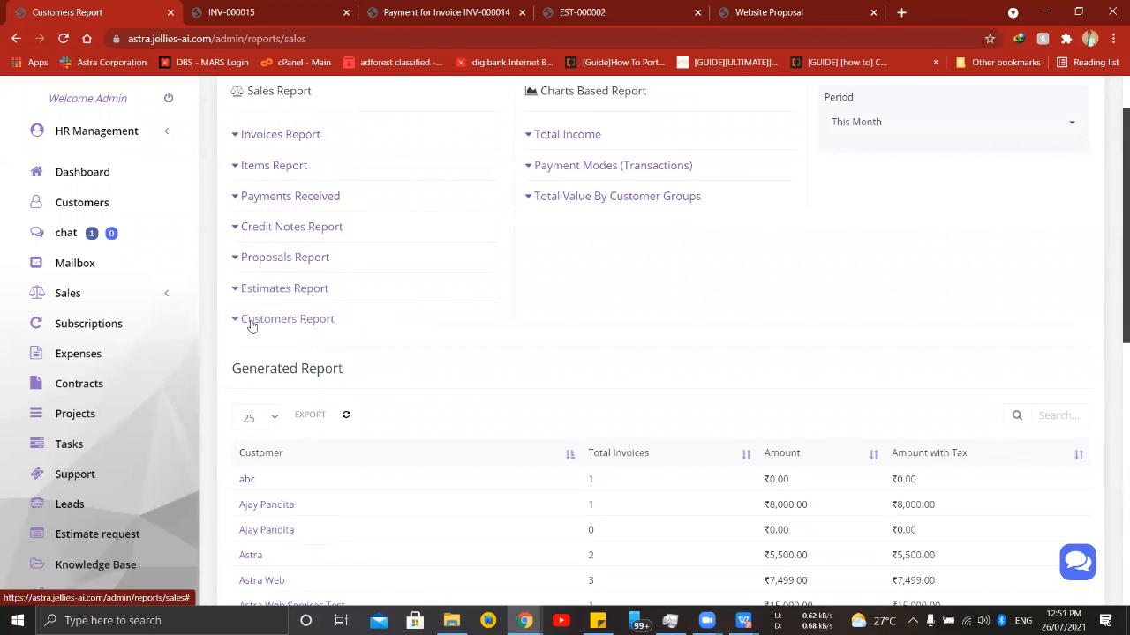
{"action": "scroll", "coordinate": [309, 320], "scroll_direction": "down", "scroll_amount": 2}
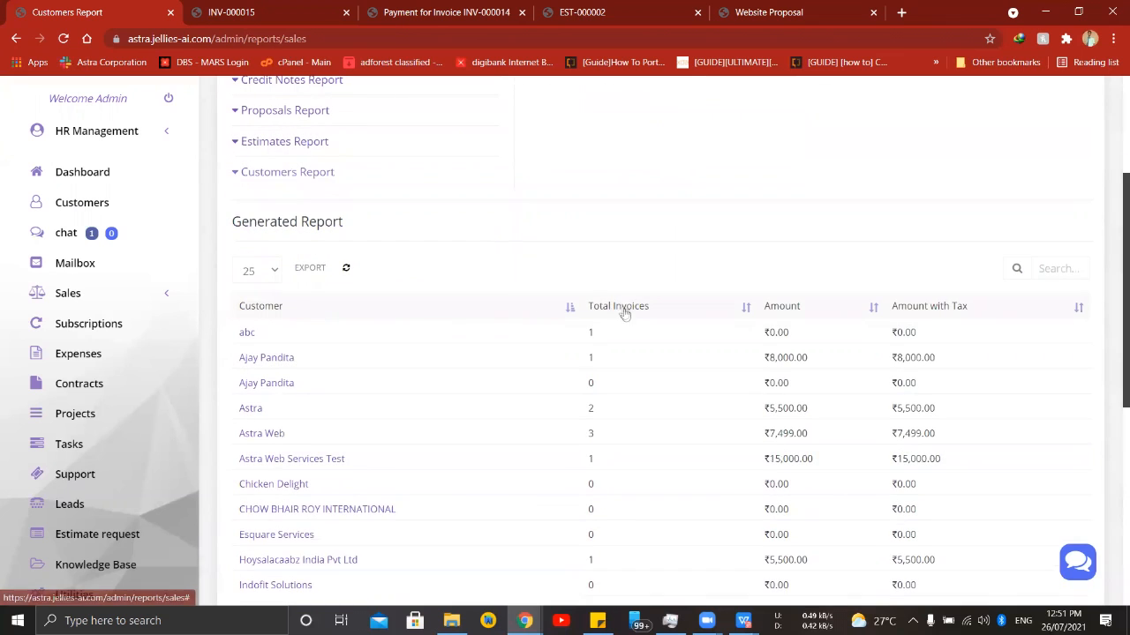
{"action": "scroll", "coordinate": [265, 321], "scroll_direction": "down", "scroll_amount": 1}
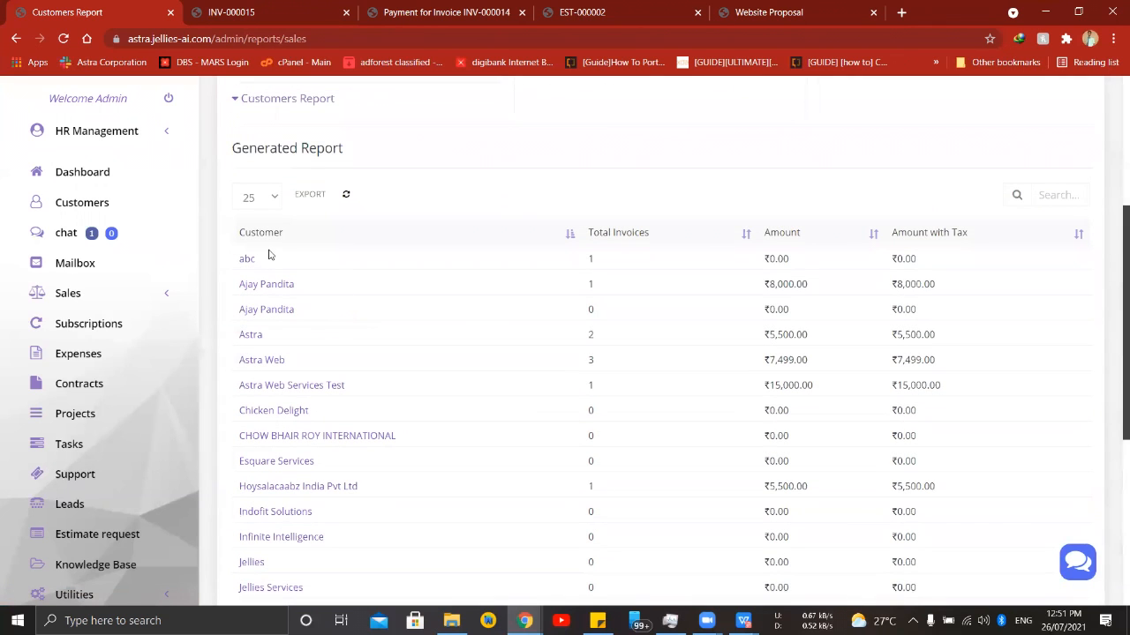
{"action": "scroll", "coordinate": [276, 349], "scroll_direction": "down", "scroll_amount": 5}
{"action": "scroll", "coordinate": [274, 351], "scroll_direction": "up", "scroll_amount": 1}
{"action": "scroll", "coordinate": [275, 351], "scroll_direction": "up", "scroll_amount": 3}
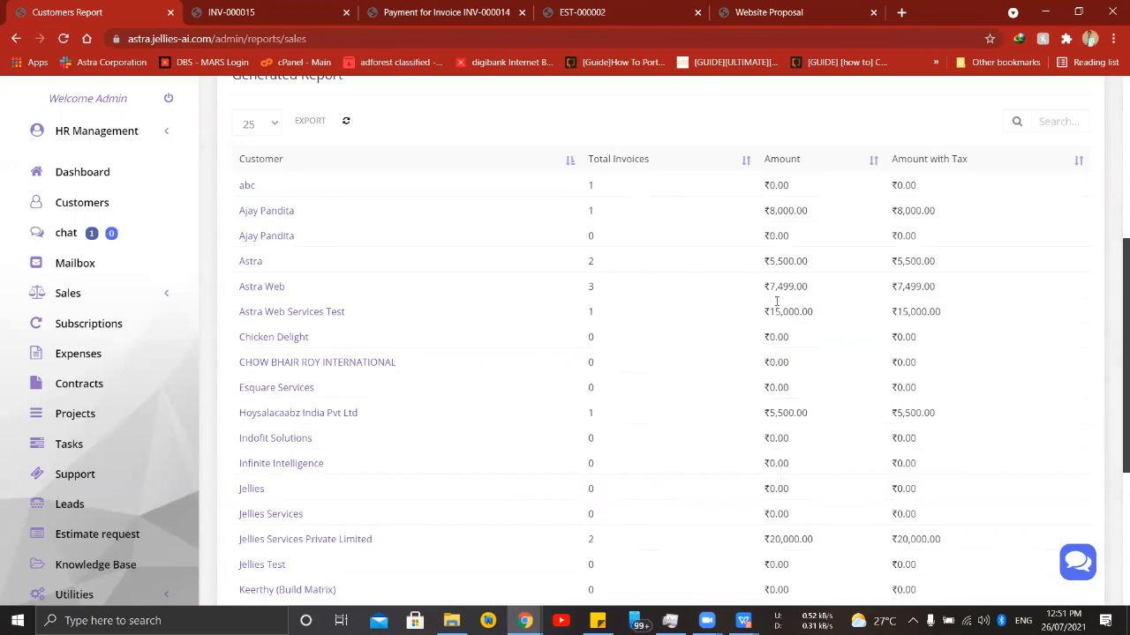
{"action": "scroll", "coordinate": [834, 268], "scroll_direction": "down", "scroll_amount": 4}
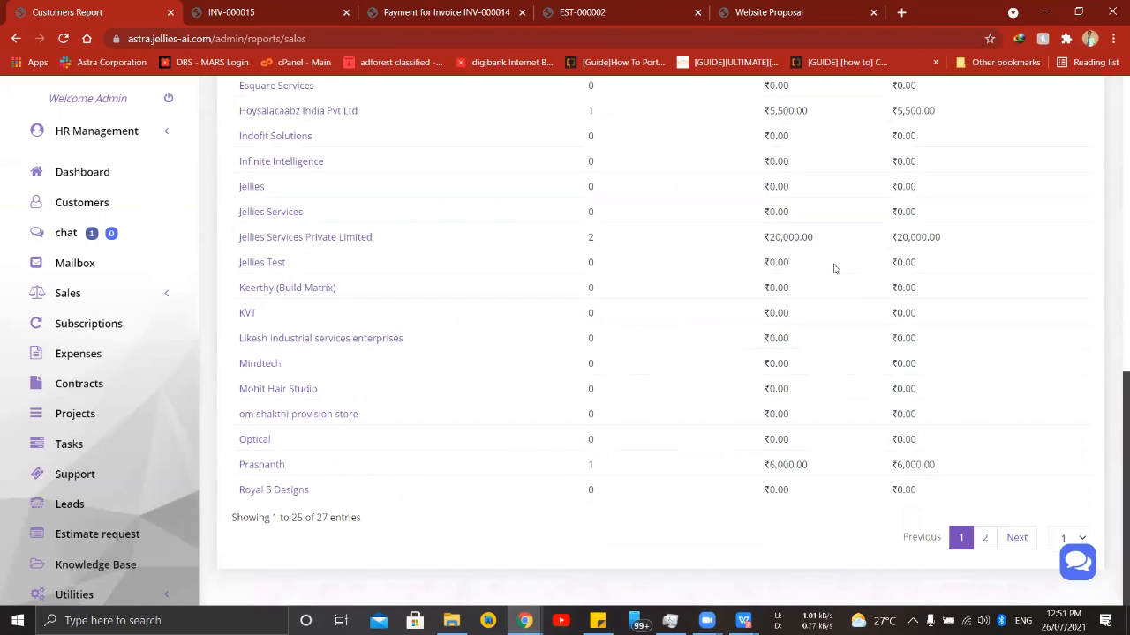
- Open the Staff section of the setup area and examine the staff members' roles, last logins and active states
{"action": "scroll", "coordinate": [104, 388], "scroll_direction": "down", "scroll_amount": 3}
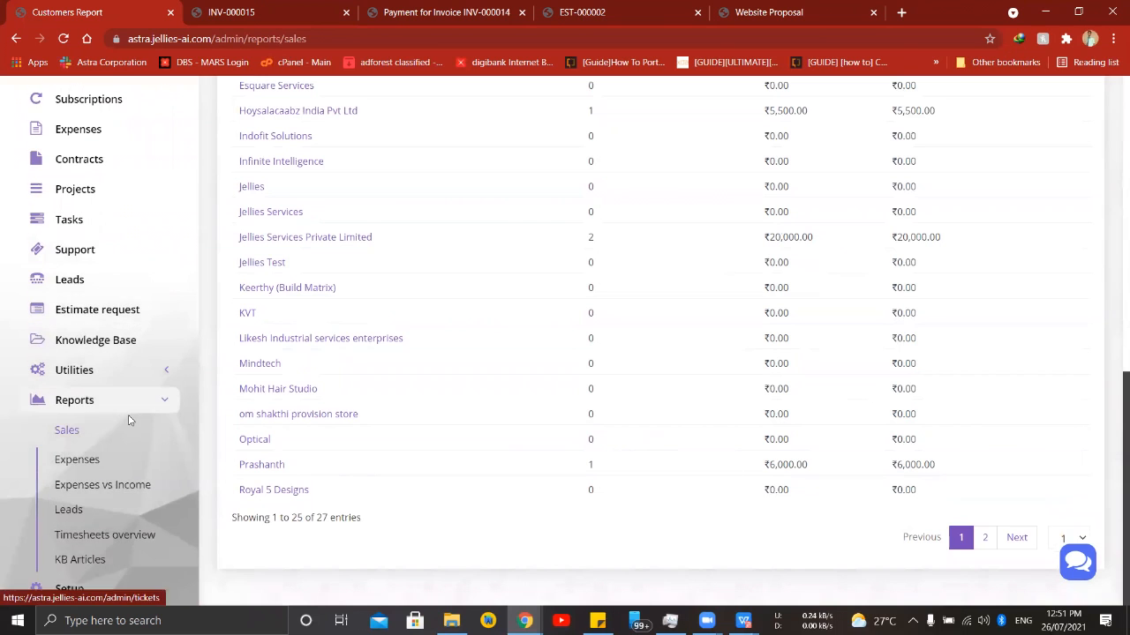
{"action": "left_click", "coordinate": [76, 587]}
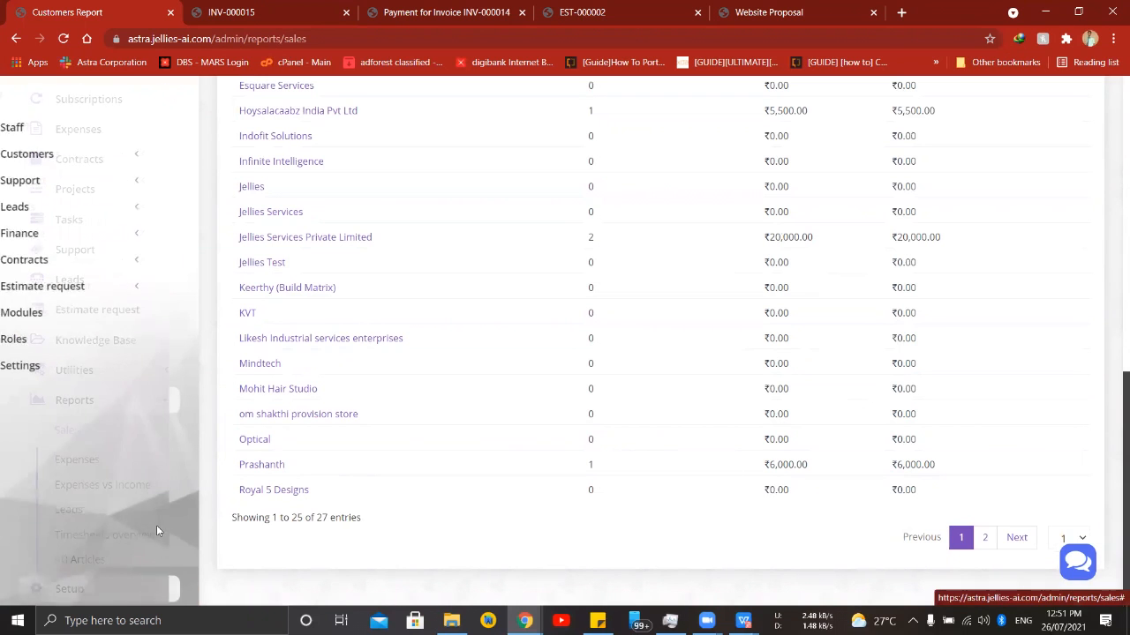
{"action": "left_click", "coordinate": [60, 126]}
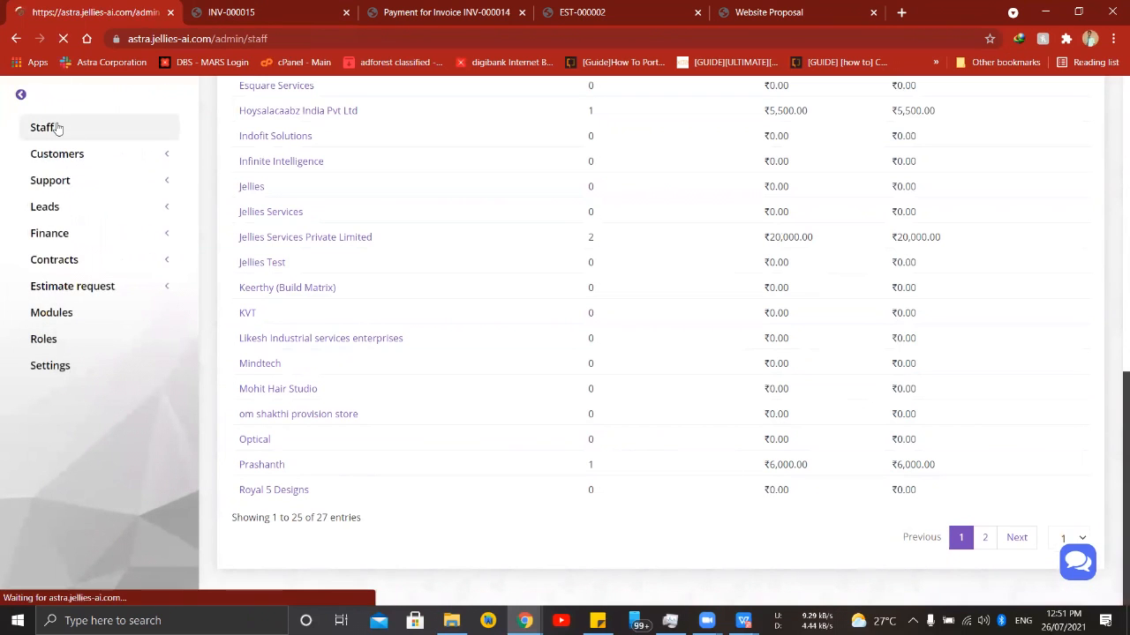
{"action": "scroll", "coordinate": [509, 226], "scroll_direction": "down", "scroll_amount": 2}
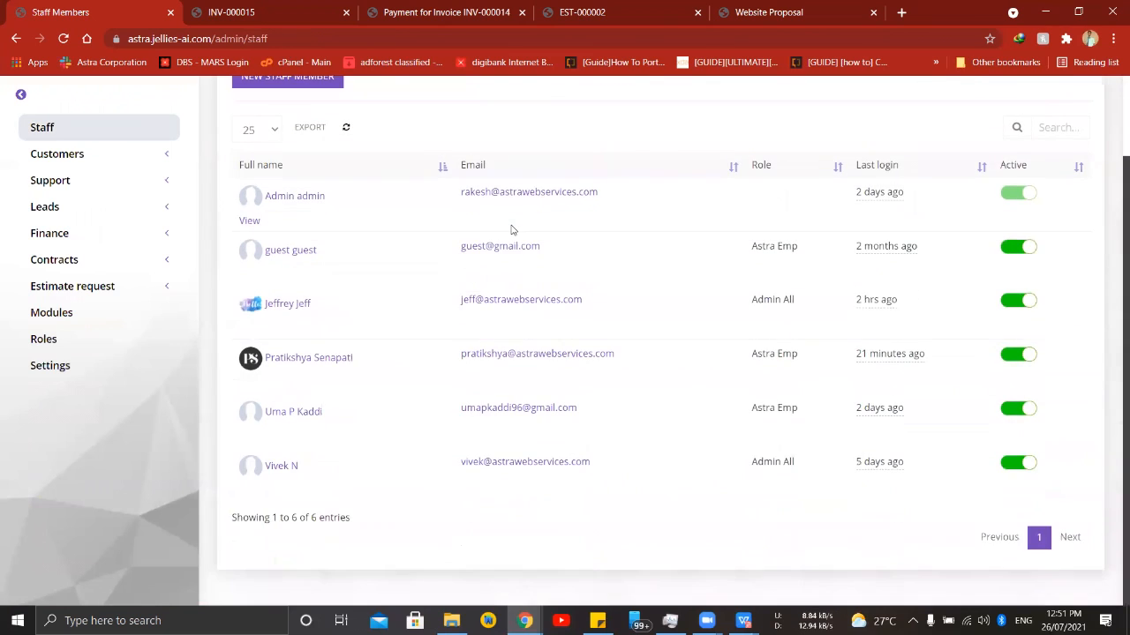
{"action": "scroll", "coordinate": [511, 229], "scroll_direction": "up", "scroll_amount": 1}
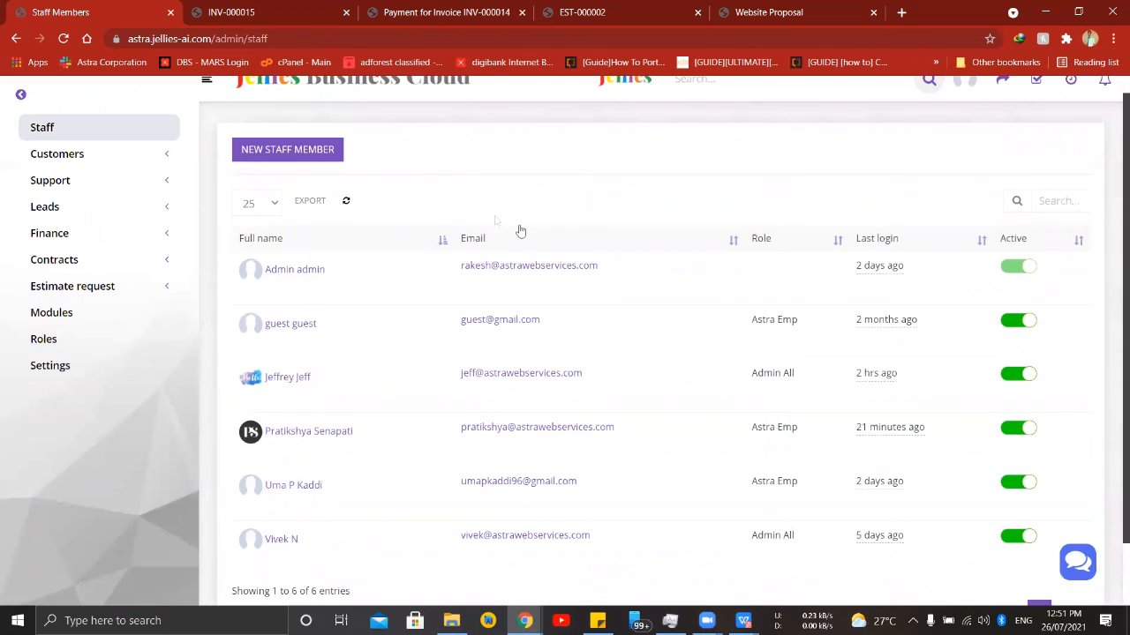
- Start a new staff member and enter the person's first name and the last name "Test"
{"action": "left_click", "coordinate": [288, 152]}
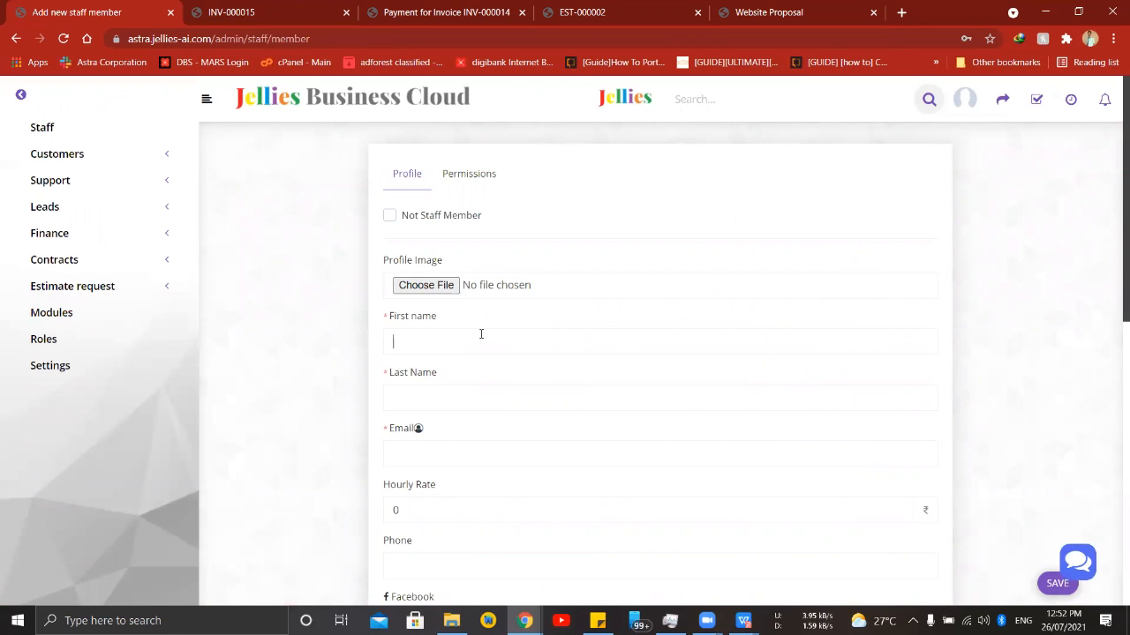
{"action": "type", "text": "Rakehs"}
{"action": "key", "text": "BackSpace"}
{"action": "key", "text": "BackSpace"}
{"action": "type", "text": "sh"}
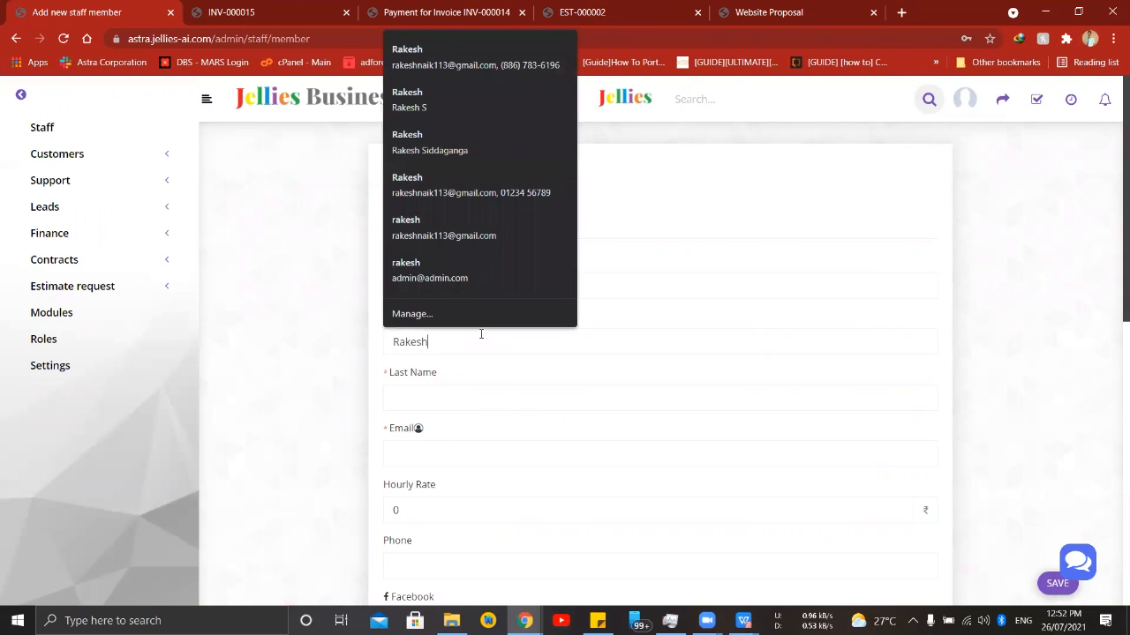
{"action": "key", "text": "Tab"}
{"action": "type", "text": "Test"}
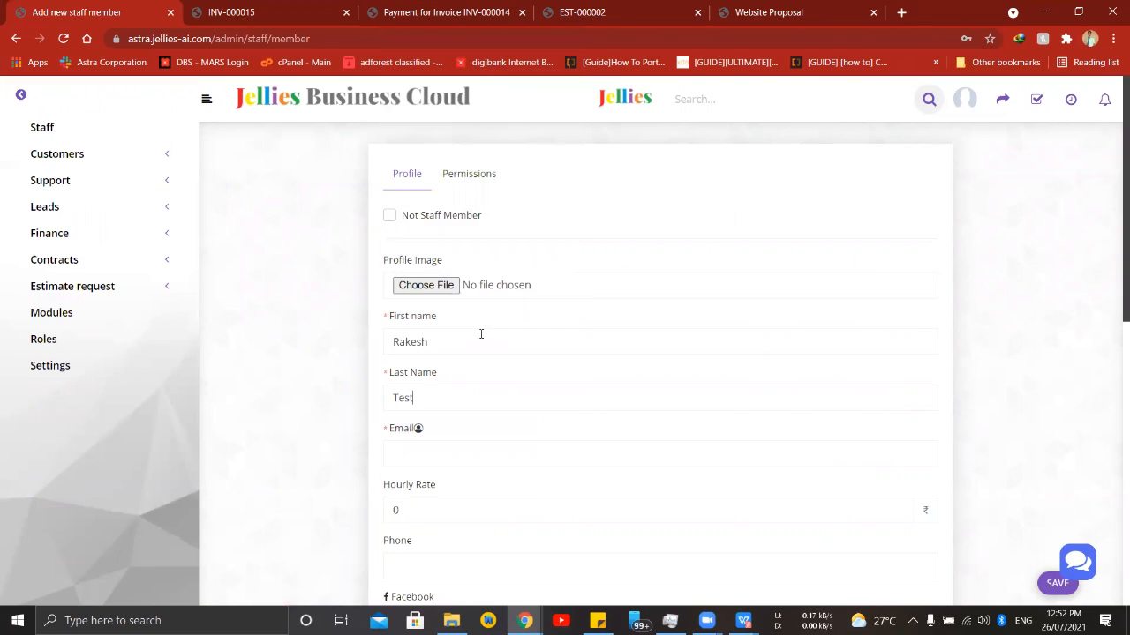
- Enter the new staff member's email address
{"action": "left_click", "coordinate": [499, 454]}
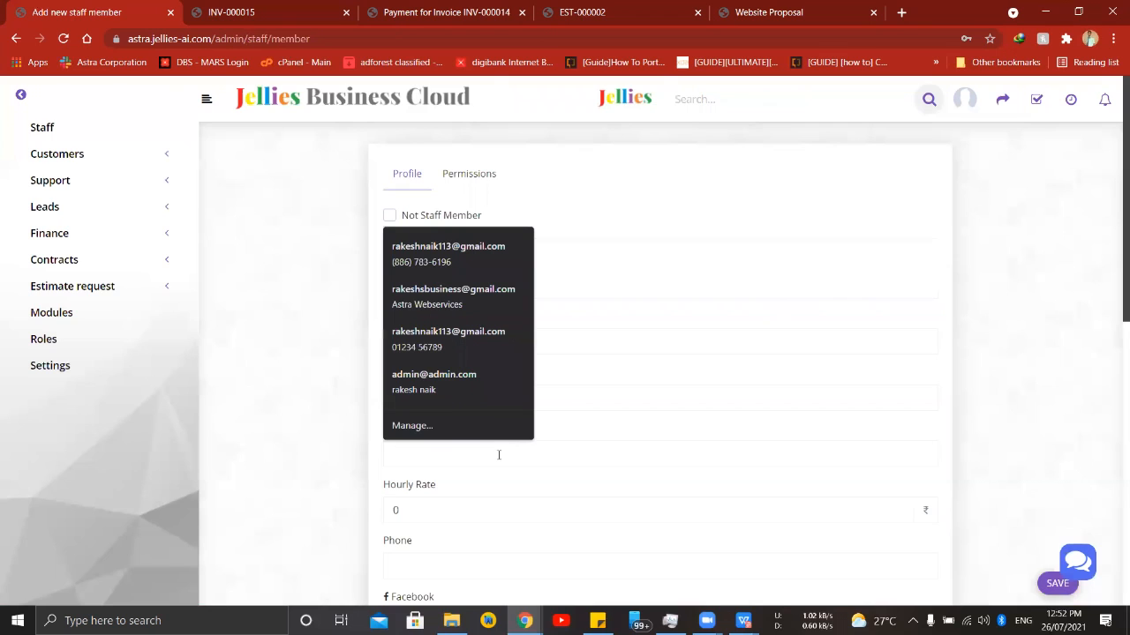
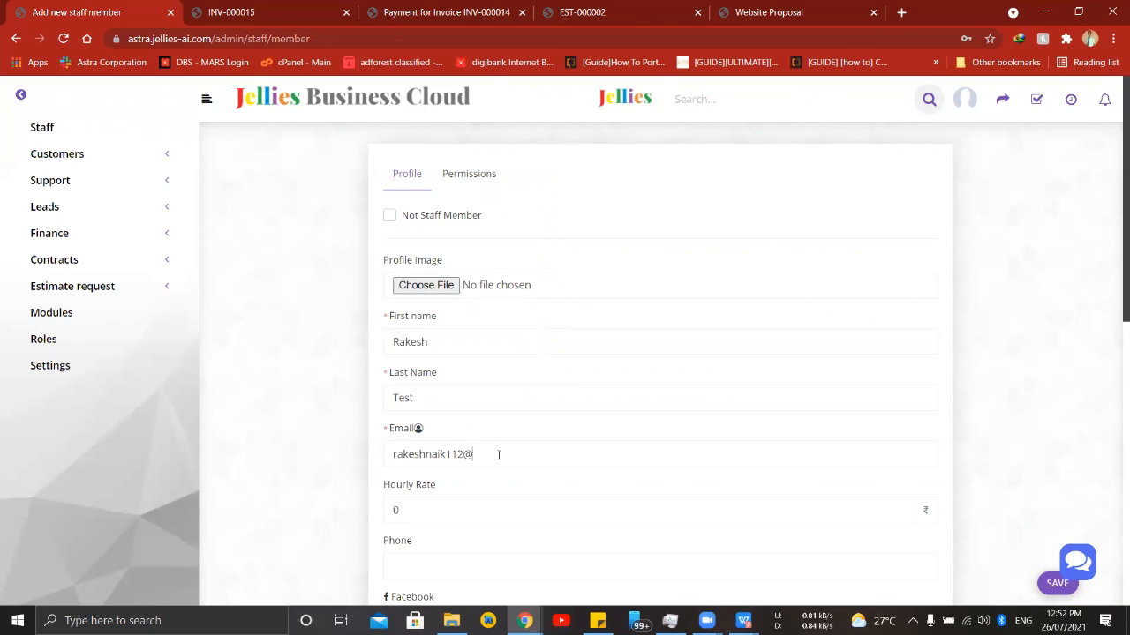
- Assign the new staff member to the R&D department
{"action": "scroll", "coordinate": [541, 288], "scroll_direction": "down", "scroll_amount": 2}
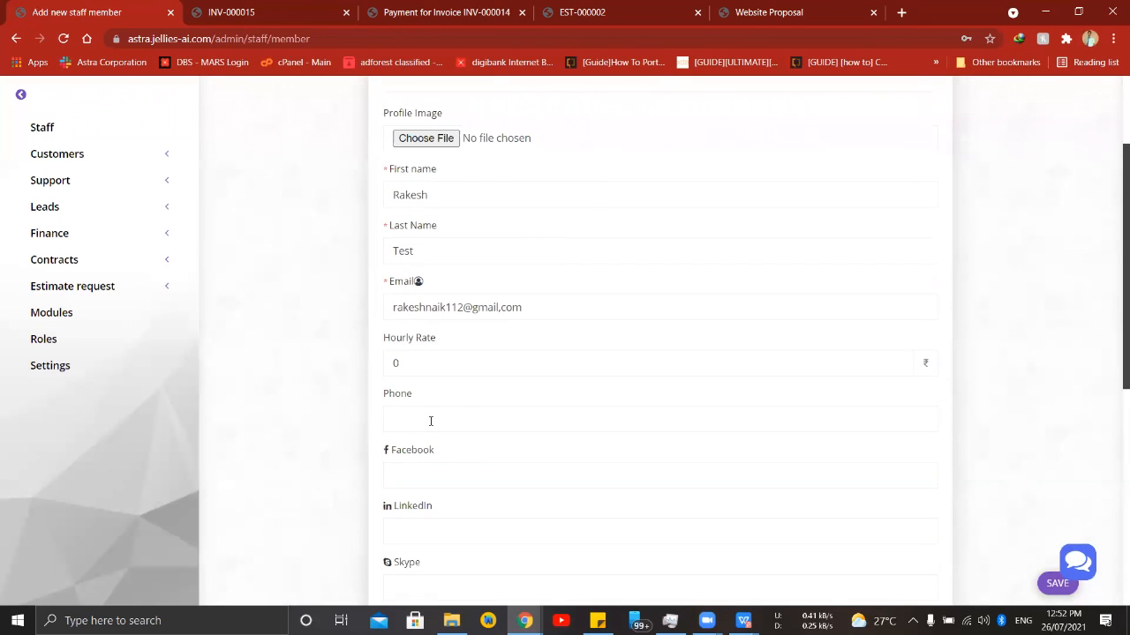
{"action": "scroll", "coordinate": [431, 421], "scroll_direction": "down", "scroll_amount": 2}
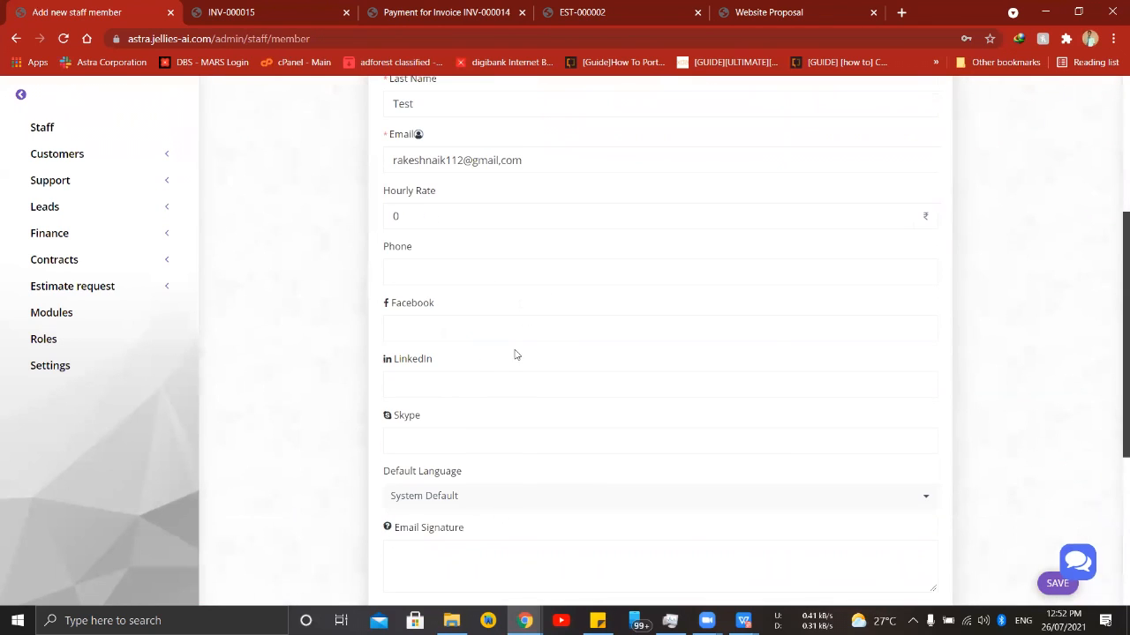
{"action": "scroll", "coordinate": [421, 131], "scroll_direction": "down", "scroll_amount": 3}
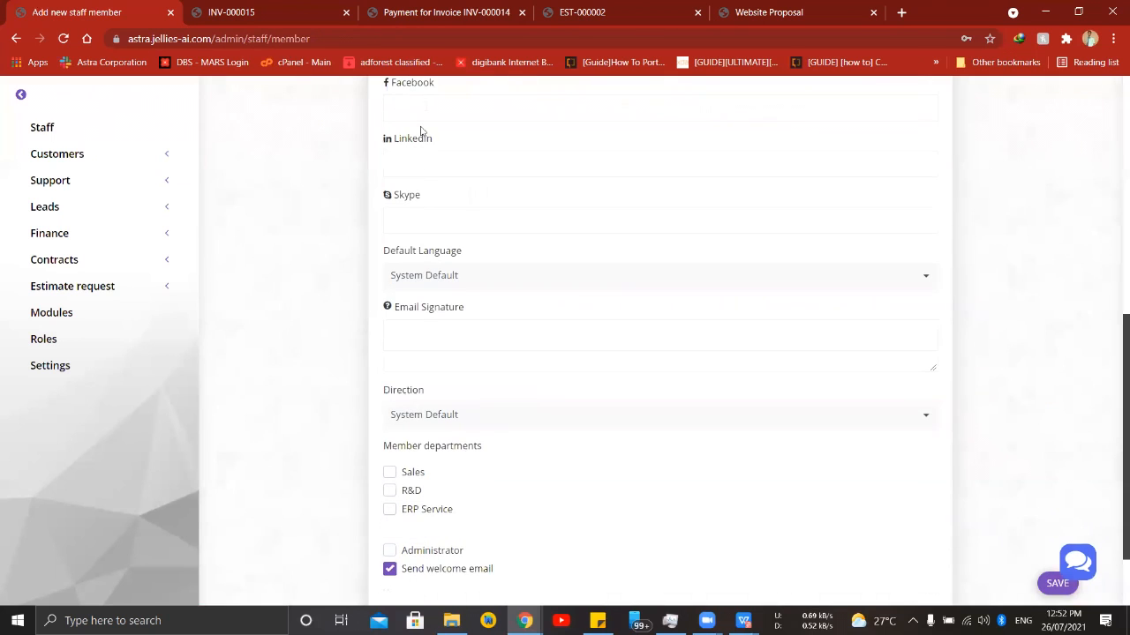
{"action": "scroll", "coordinate": [435, 263], "scroll_direction": "down", "scroll_amount": 2}
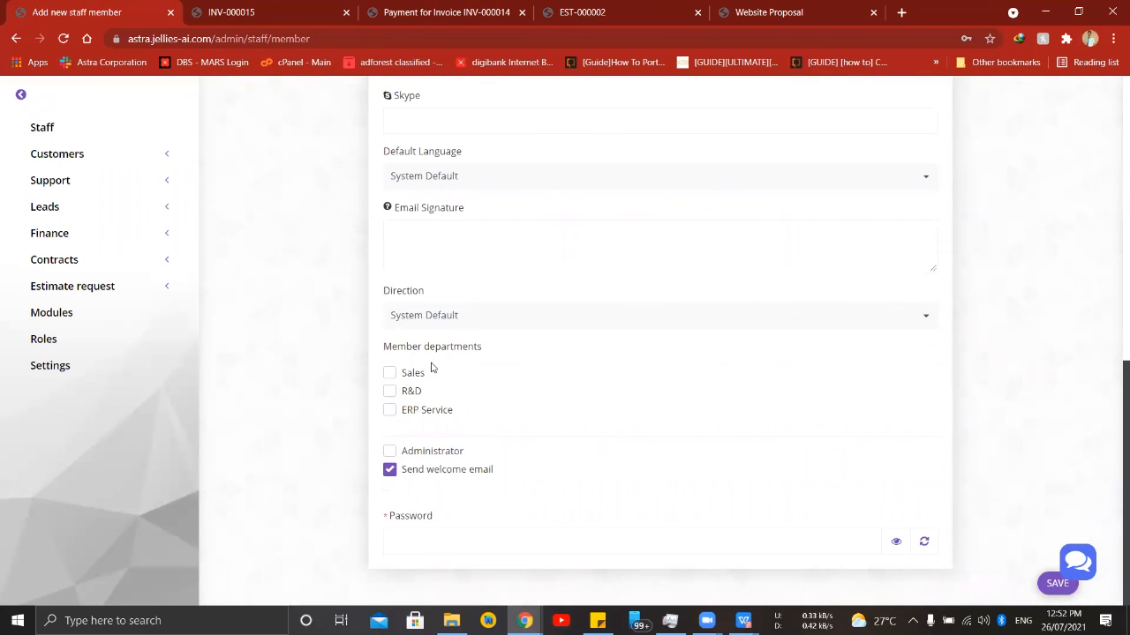
{"action": "left_click", "coordinate": [411, 393]}
- Enter the new staff member's account password and submit the form
{"action": "left_click", "coordinate": [579, 537]}
{"action": "type", "text": "*******"}
{"action": "left_click", "coordinate": [1057, 583]}
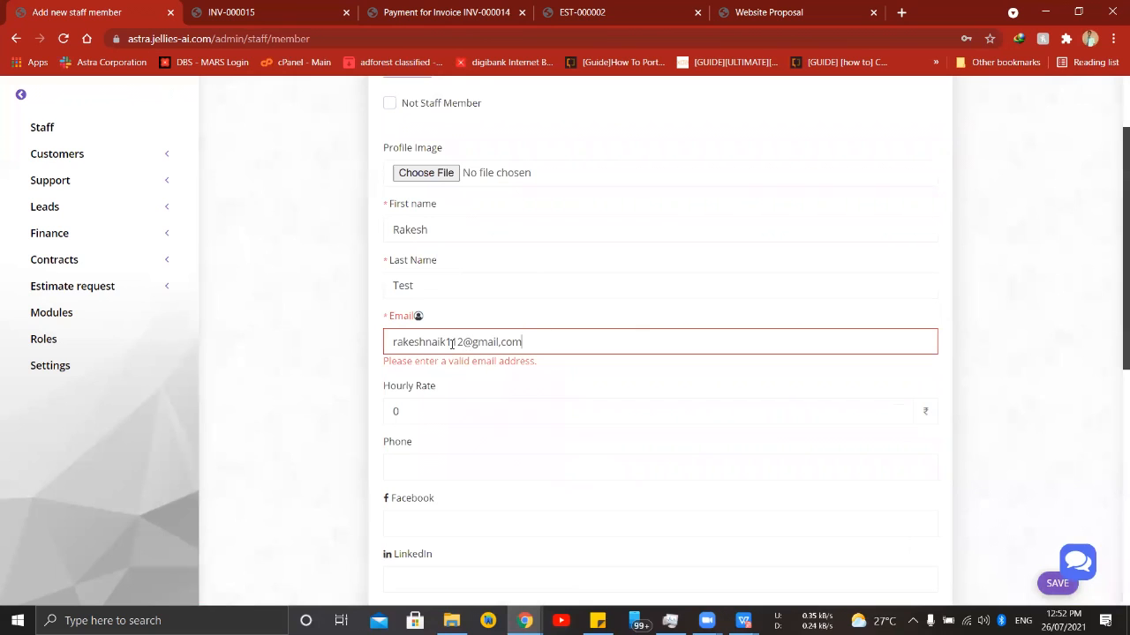
- Correct the email address, including a period in place of the comma before "com", and save the new staff member
{"action": "left_click_drag", "start_coordinate": [458, 343], "coordinate": [464, 343]}
{"action": "scroll", "coordinate": [847, 397], "scroll_direction": "down", "scroll_amount": 6}
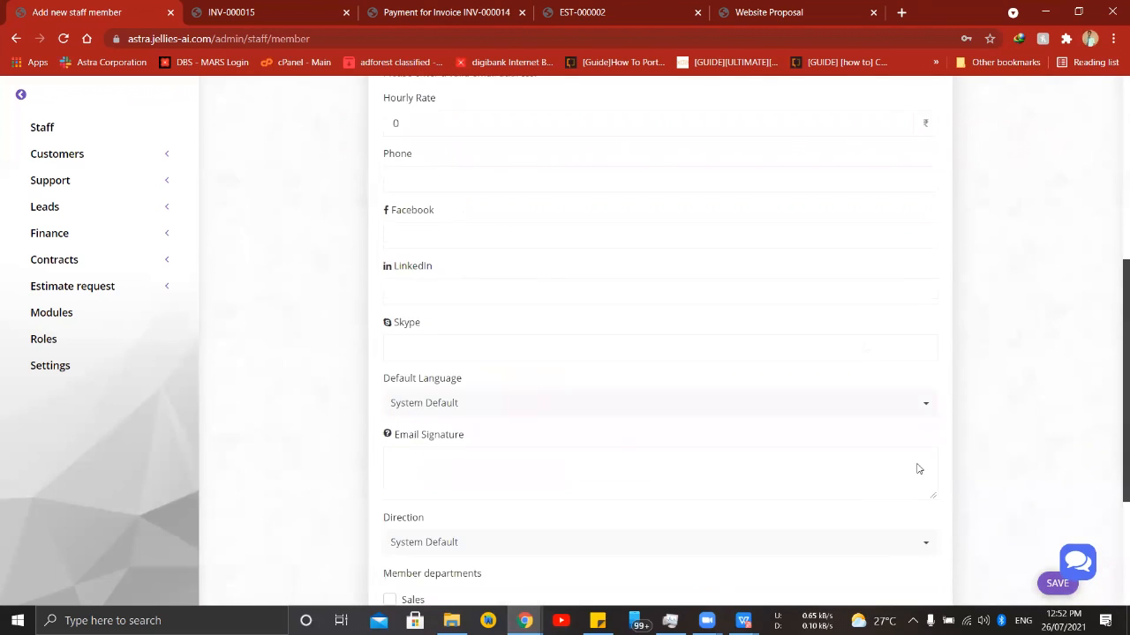
{"action": "left_click", "coordinate": [1058, 583]}
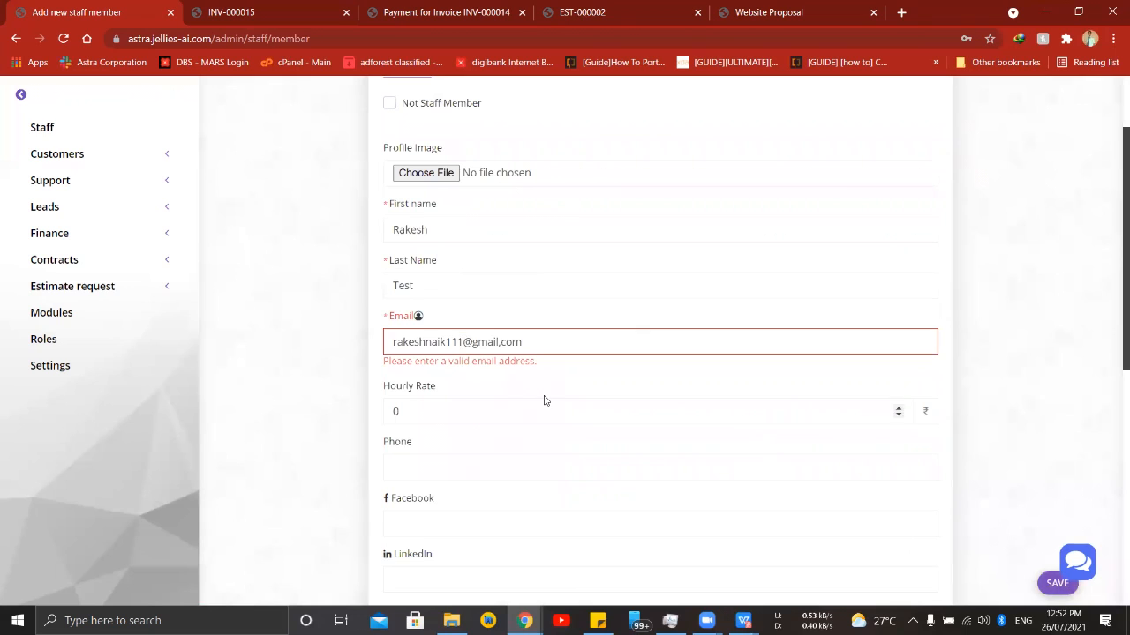
{"action": "key", "text": "BackSpace"}
{"action": "type", "text": "."}
{"action": "left_click", "coordinate": [1043, 586]}
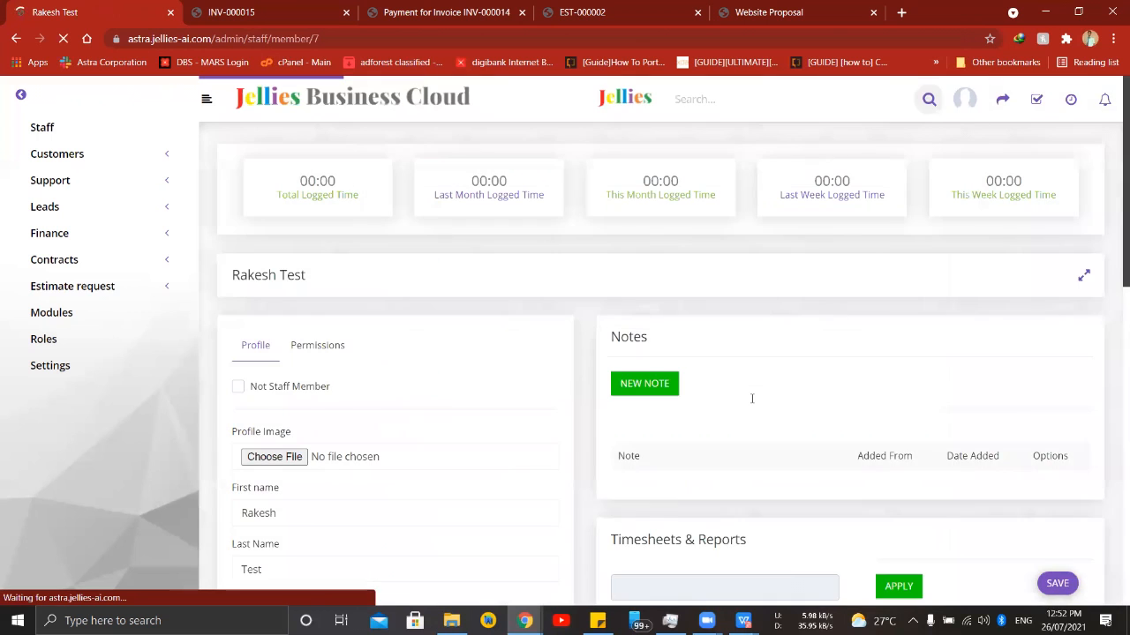
- Review the saved staff profile, open its permissions and examine the capabilities offered for each feature
{"action": "scroll", "coordinate": [564, 494], "scroll_direction": "down", "scroll_amount": 1}
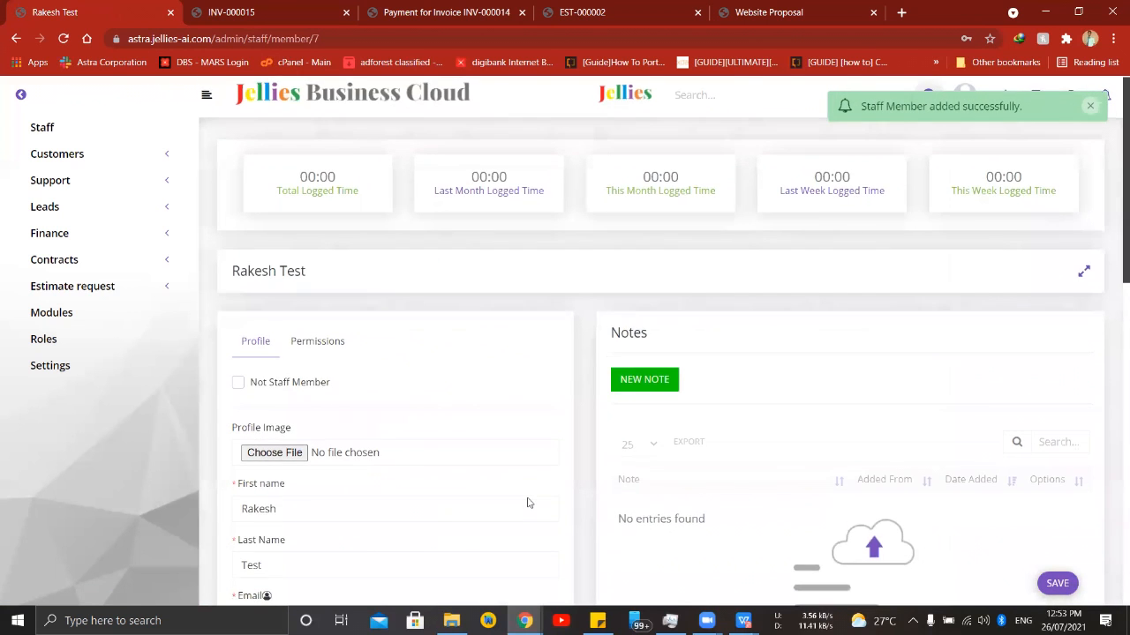
{"action": "scroll", "coordinate": [347, 378], "scroll_direction": "down", "scroll_amount": 3}
{"action": "scroll", "coordinate": [346, 378], "scroll_direction": "up", "scroll_amount": 3}
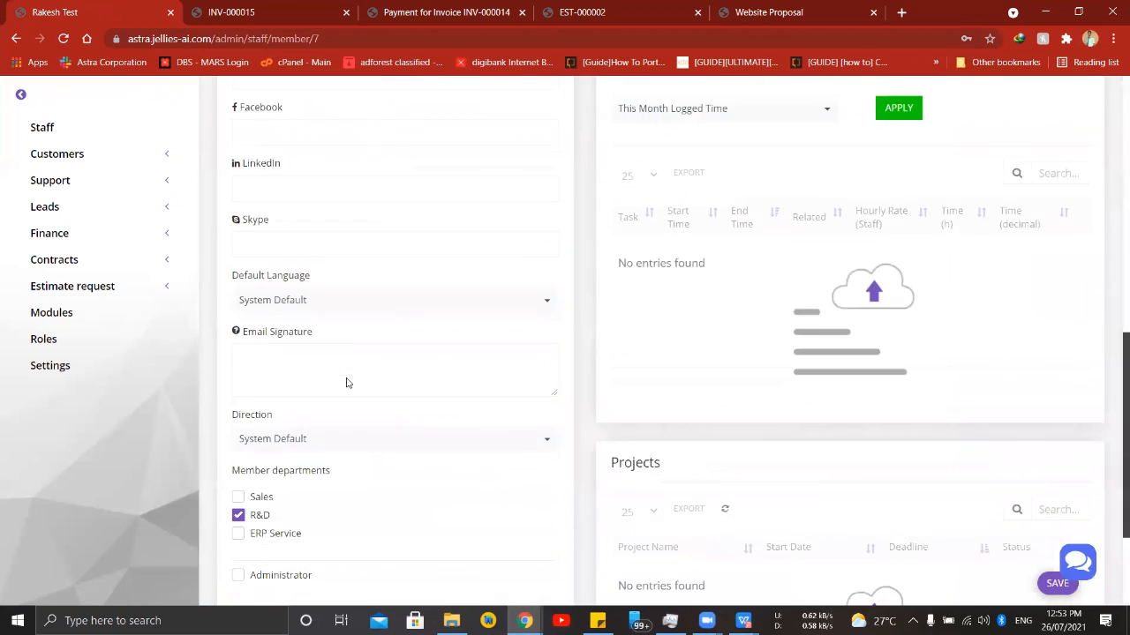
{"action": "left_click", "coordinate": [320, 279]}
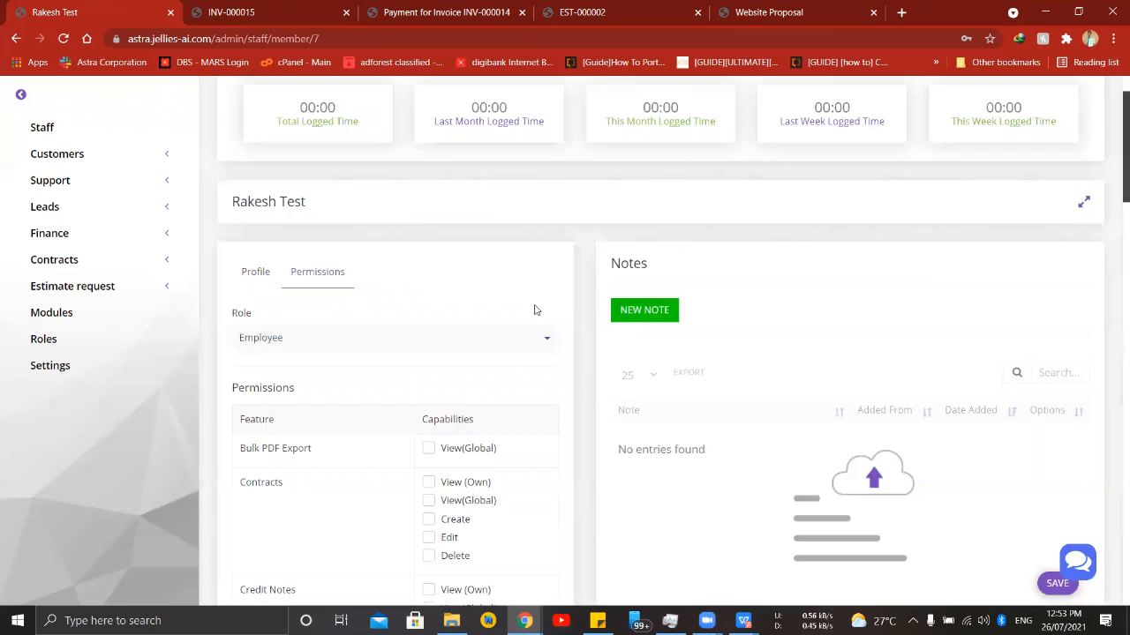
{"action": "scroll", "coordinate": [537, 310], "scroll_direction": "down", "scroll_amount": 1}
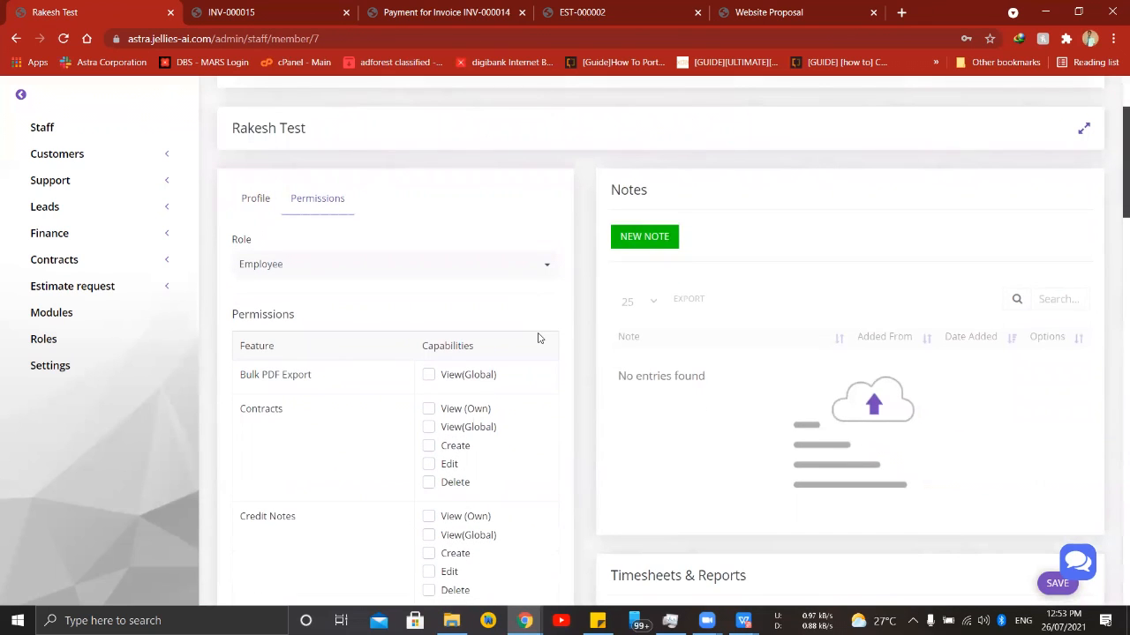
{"action": "scroll", "coordinate": [538, 338], "scroll_direction": "down", "scroll_amount": 3}
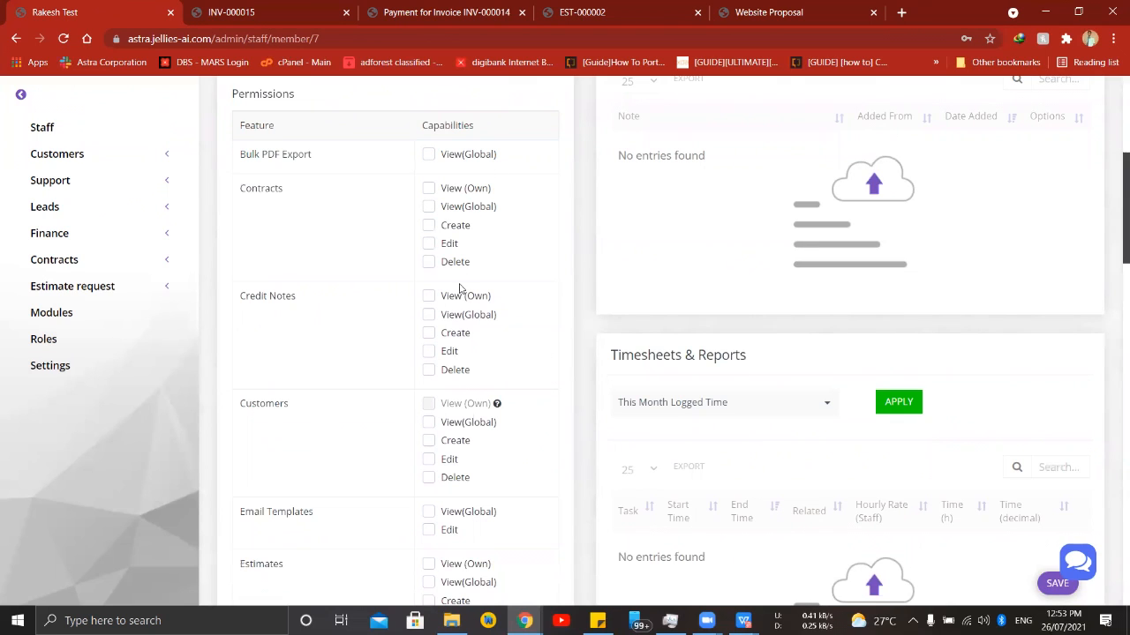
{"action": "scroll", "coordinate": [485, 362], "scroll_direction": "down", "scroll_amount": 3}
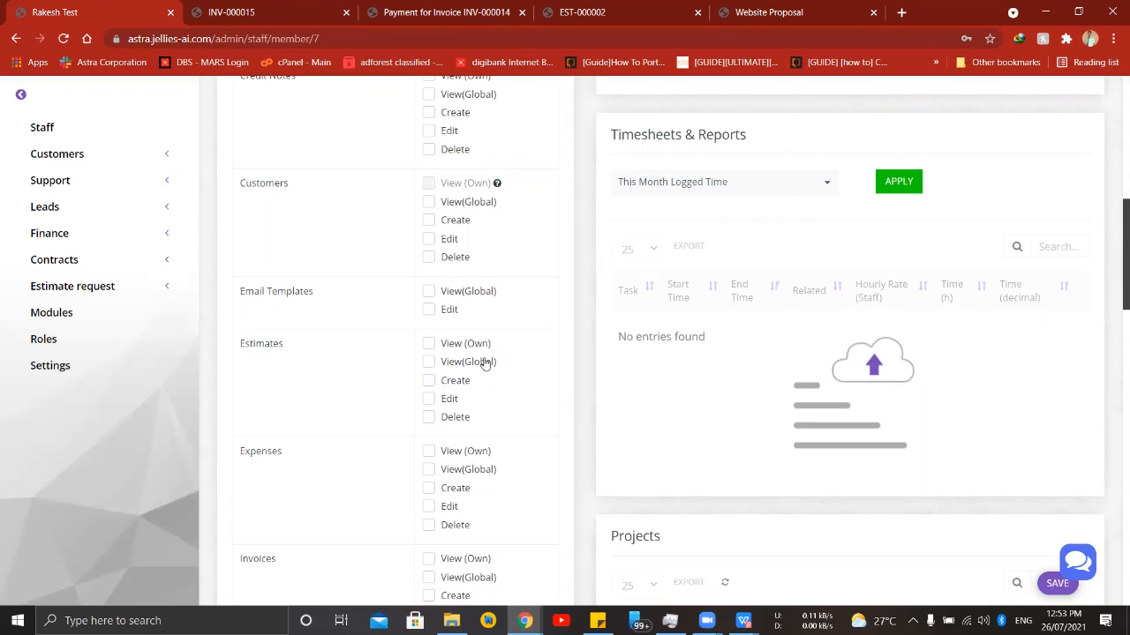
{"action": "scroll", "coordinate": [490, 321], "scroll_direction": "up", "scroll_amount": 3}
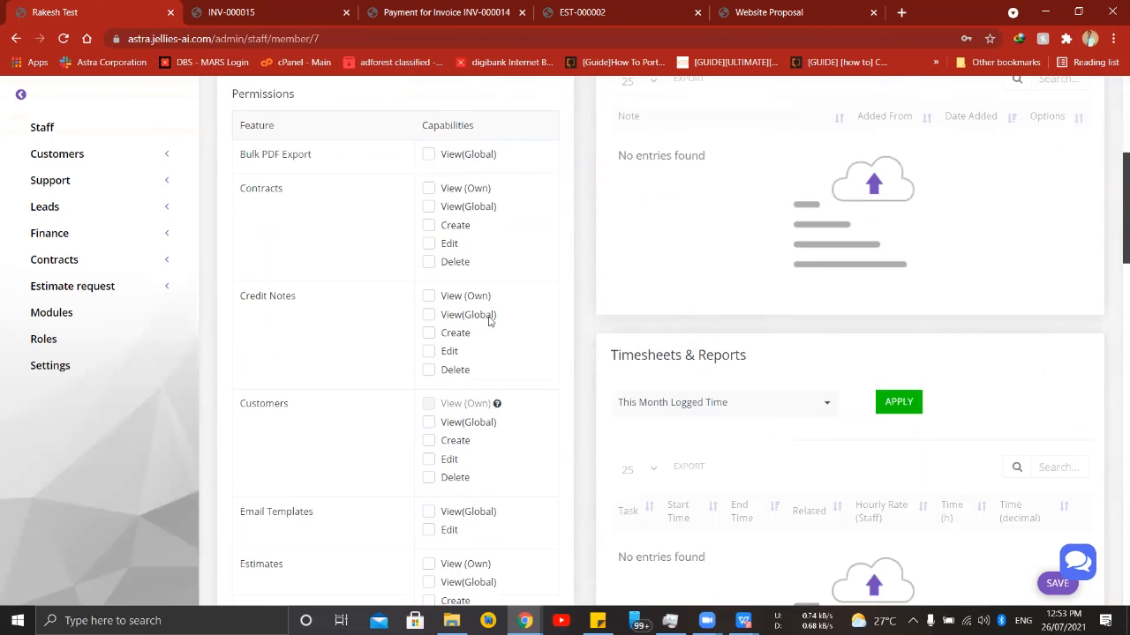
- Grant the staff member the View(Global), Create and Edit capabilities for Customers
{"action": "scroll", "coordinate": [489, 321], "scroll_direction": "down", "scroll_amount": 1}
{"action": "left_click", "coordinate": [427, 350]}
{"action": "left_click", "coordinate": [429, 368]}
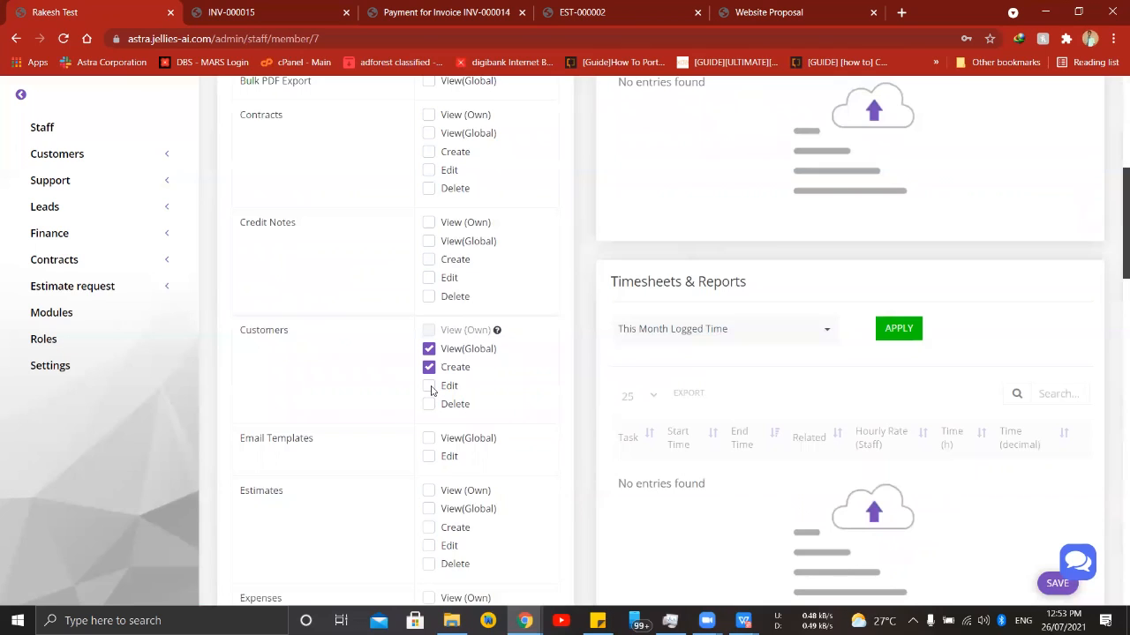
{"action": "left_click", "coordinate": [429, 386]}
- Grant the staff member the View(Global), Create and Edit capabilities for Projects
{"action": "scroll", "coordinate": [480, 387], "scroll_direction": "down", "scroll_amount": 5}
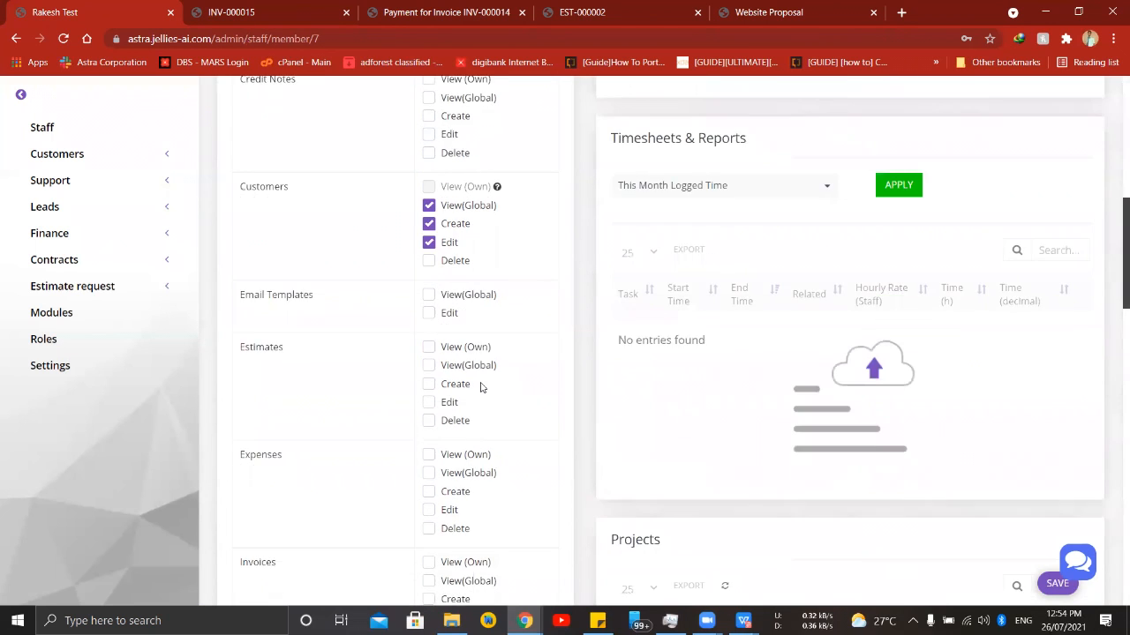
{"action": "scroll", "coordinate": [481, 387], "scroll_direction": "down", "scroll_amount": 3}
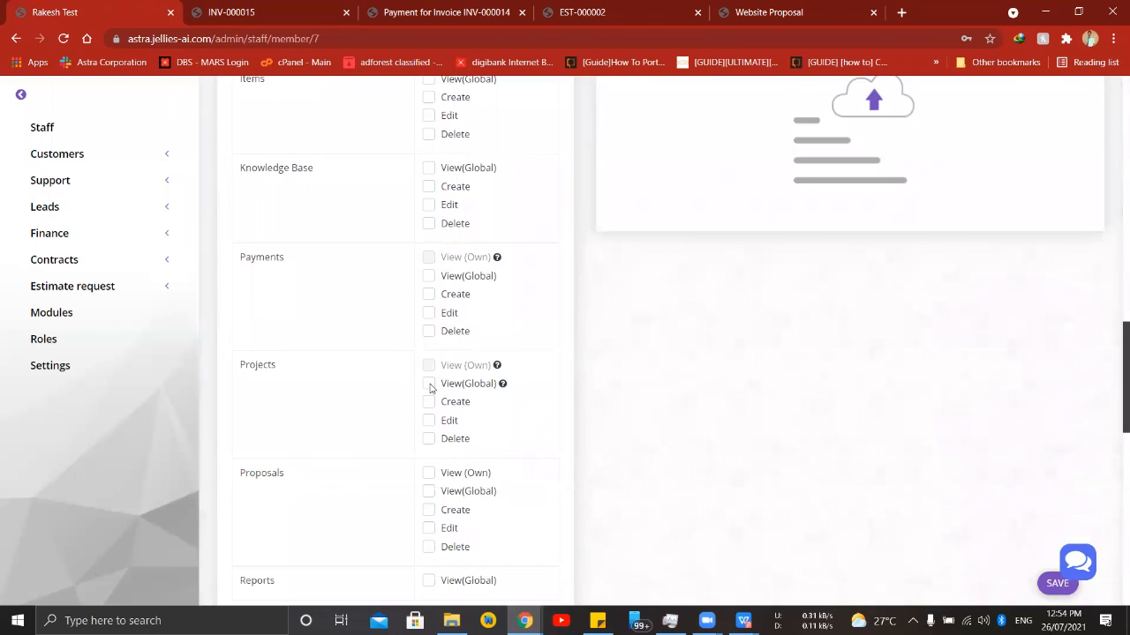
{"action": "left_click", "coordinate": [429, 385]}
{"action": "left_click", "coordinate": [429, 403]}
- Grant the staff member the View(Global), Create and Edit capabilities for Tasks
{"action": "scroll", "coordinate": [523, 423], "scroll_direction": "down", "scroll_amount": 5}
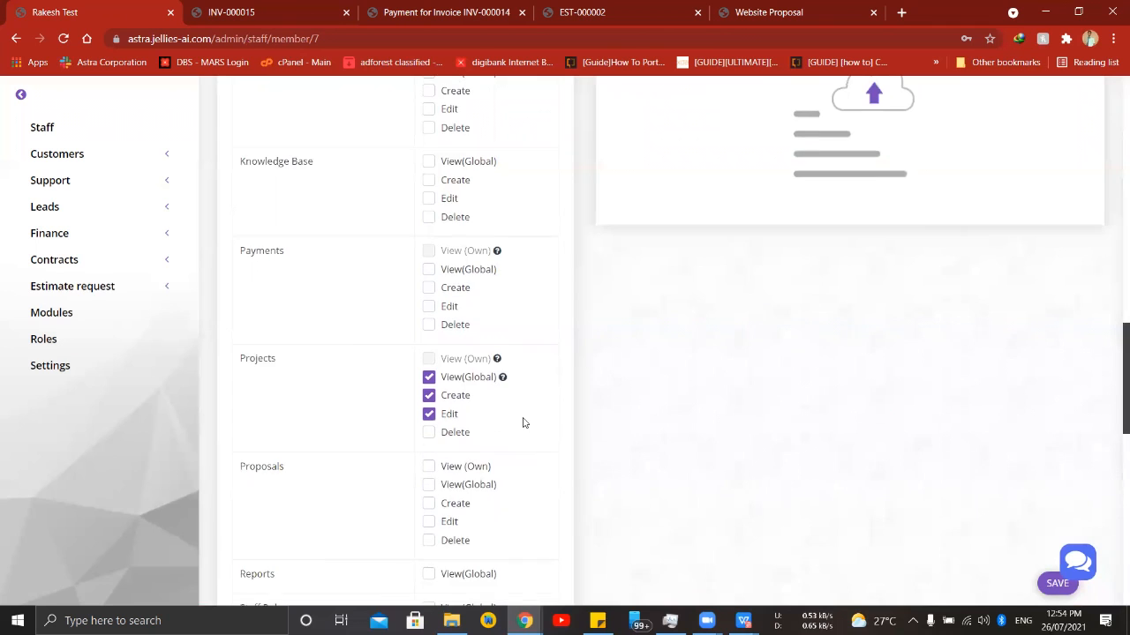
{"action": "scroll", "coordinate": [523, 422], "scroll_direction": "down", "scroll_amount": 2}
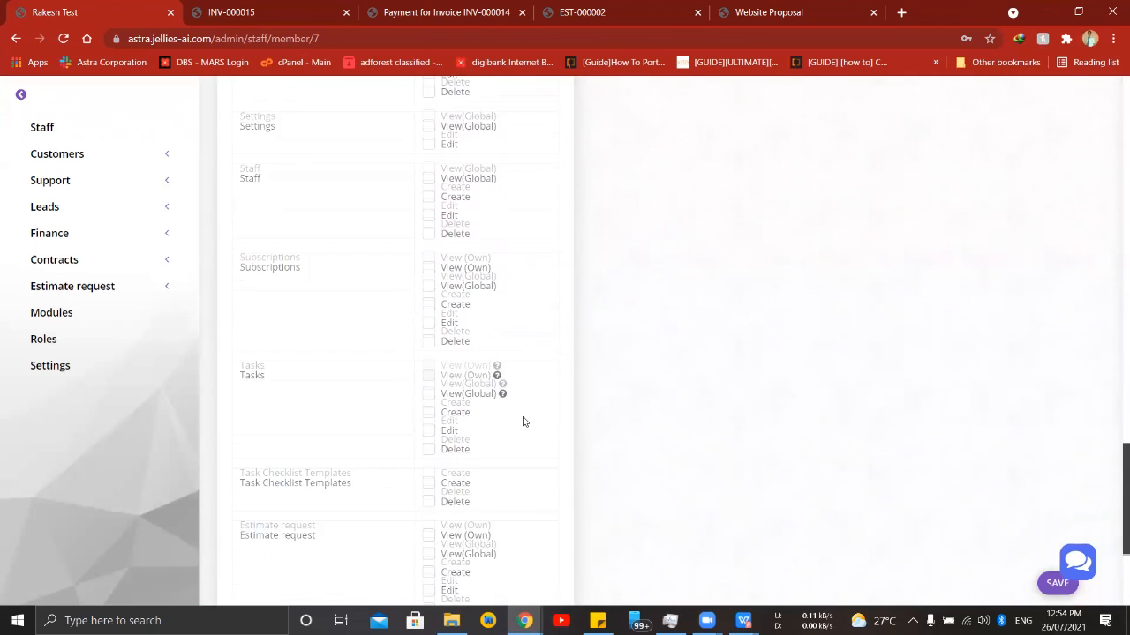
{"action": "left_click", "coordinate": [429, 383]}
{"action": "left_click", "coordinate": [429, 402]}
{"action": "left_click", "coordinate": [429, 420]}
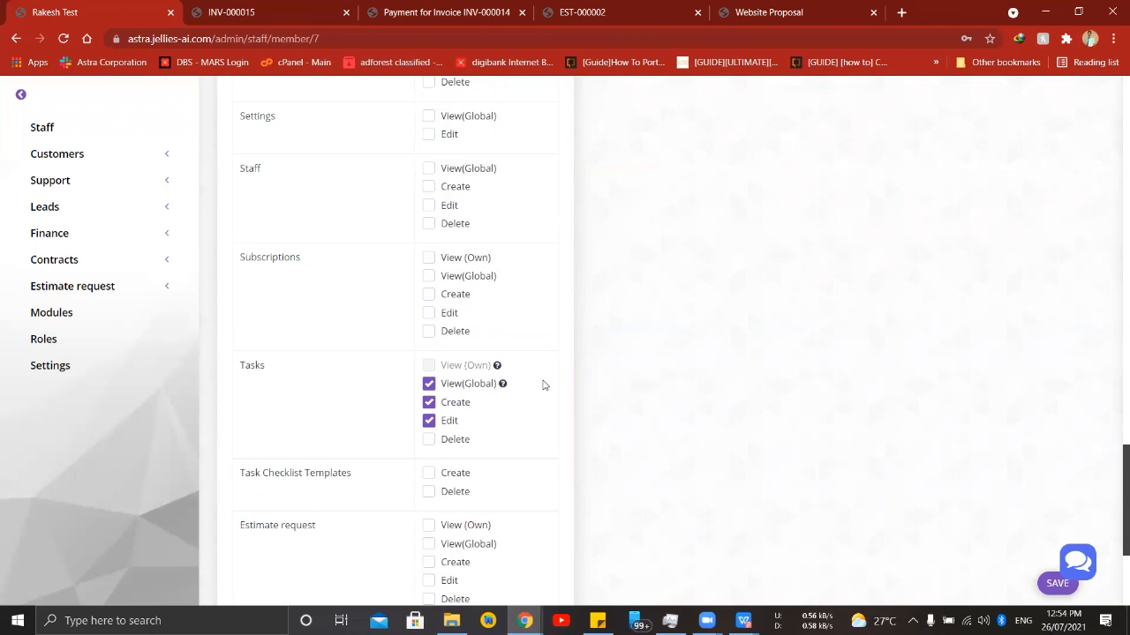
- Review the full permissions list and save the staff member's permissions
{"action": "scroll", "coordinate": [544, 385], "scroll_direction": "up", "scroll_amount": 10}
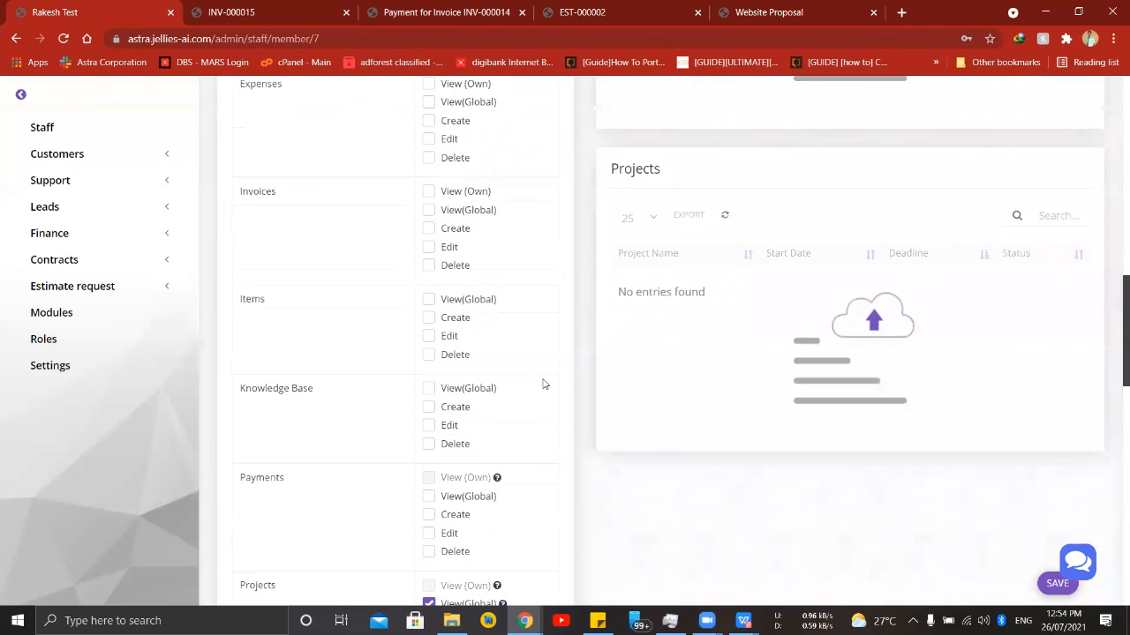
{"action": "scroll", "coordinate": [538, 378], "scroll_direction": "up", "scroll_amount": 4}
{"action": "scroll", "coordinate": [459, 154], "scroll_direction": "down", "scroll_amount": 7}
{"action": "scroll", "coordinate": [454, 379], "scroll_direction": "down", "scroll_amount": 10}
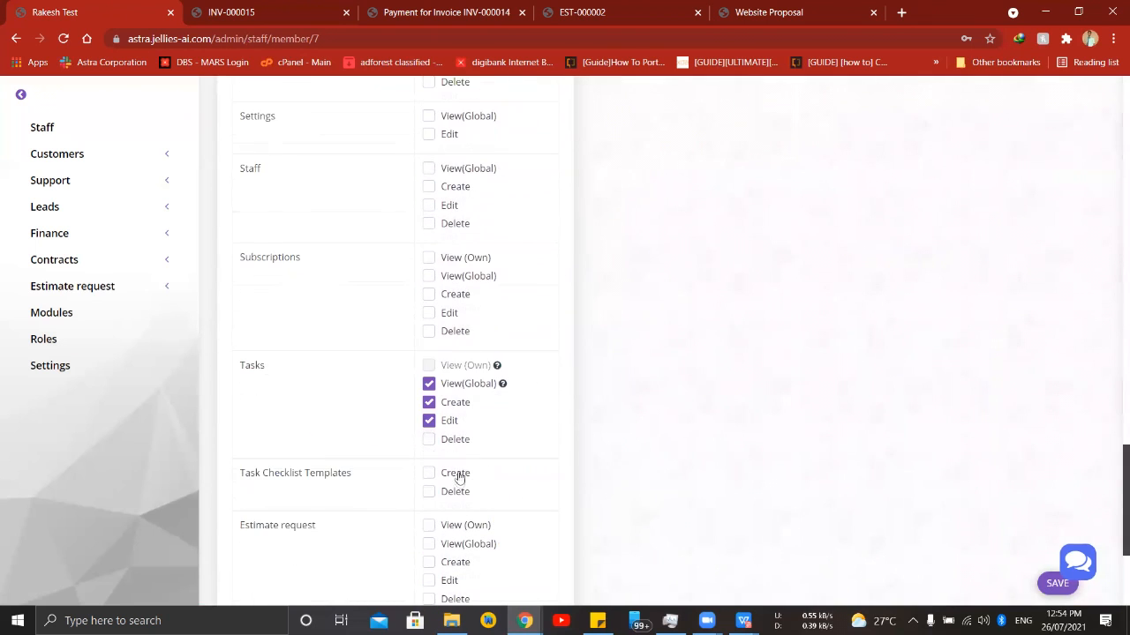
{"action": "scroll", "coordinate": [396, 444], "scroll_direction": "down", "scroll_amount": 3}
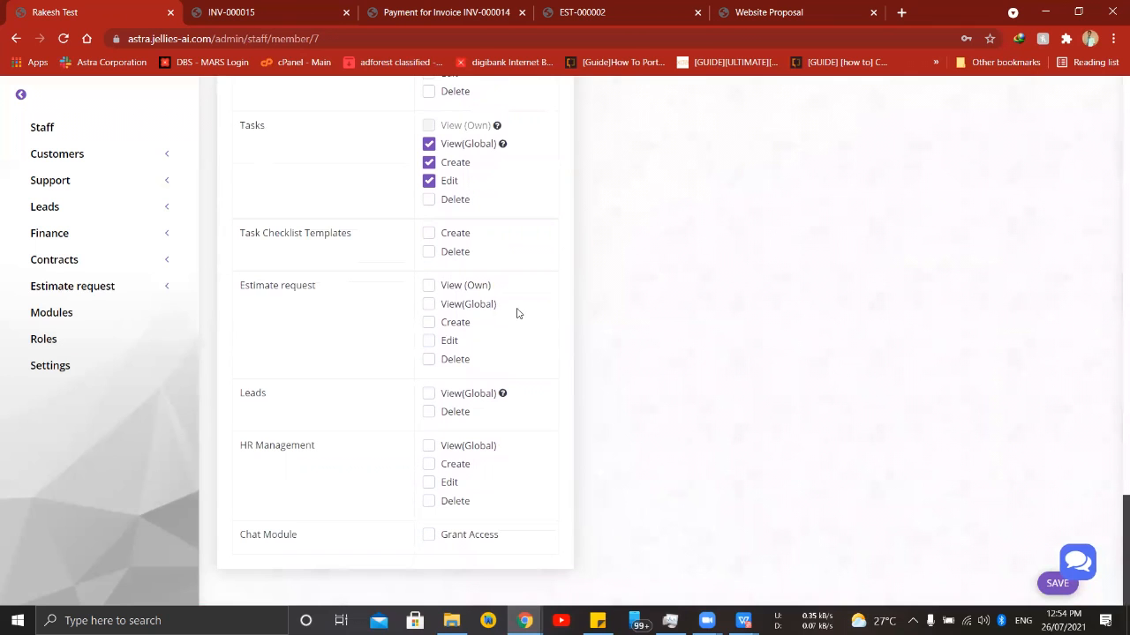
{"action": "scroll", "coordinate": [428, 428], "scroll_direction": "up", "scroll_amount": 4}
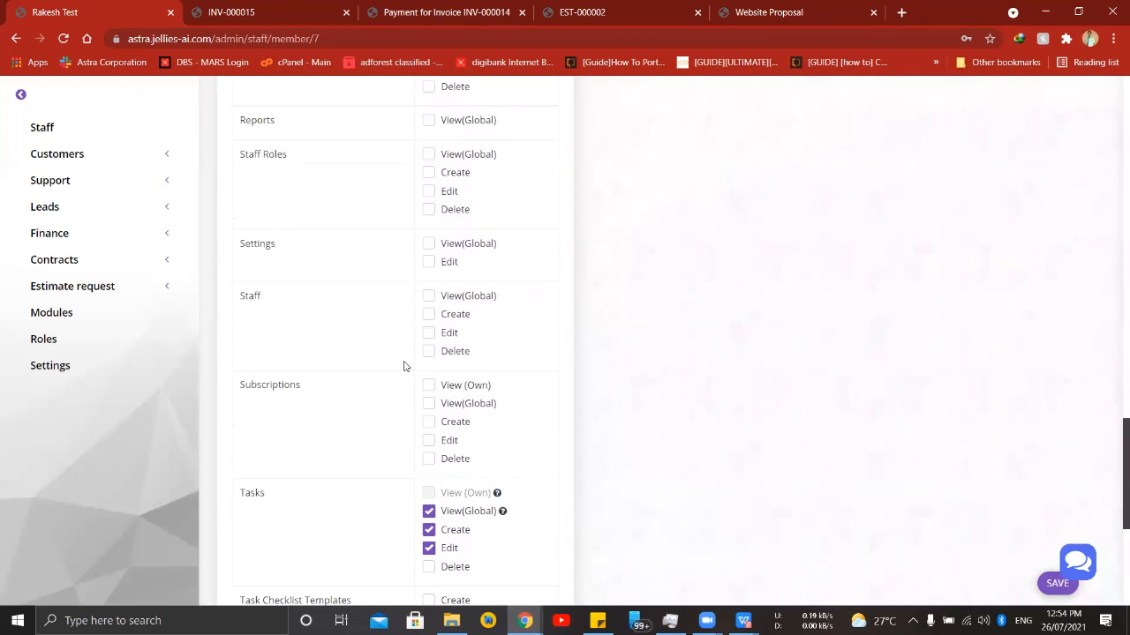
{"action": "scroll", "coordinate": [345, 365], "scroll_direction": "up", "scroll_amount": 3}
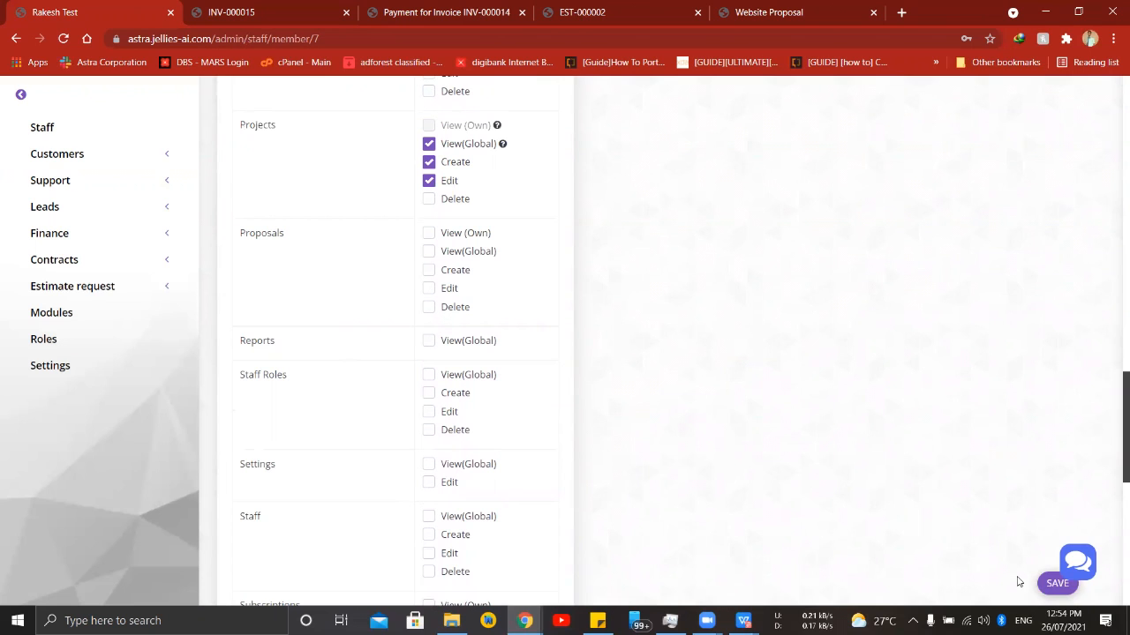
{"action": "left_click", "coordinate": [1046, 583]}
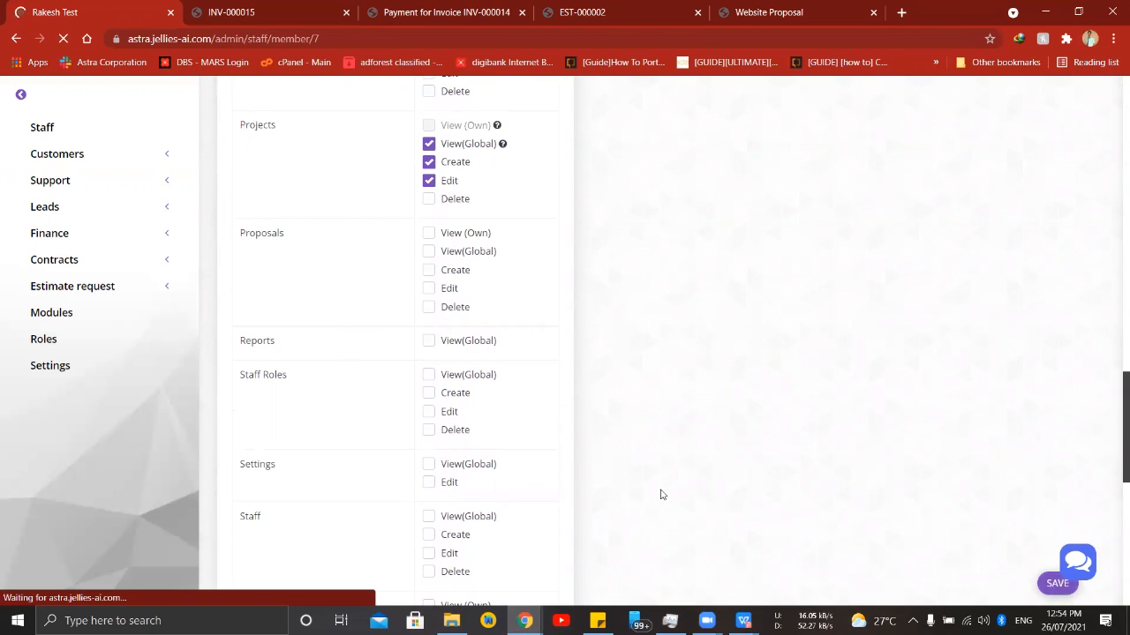